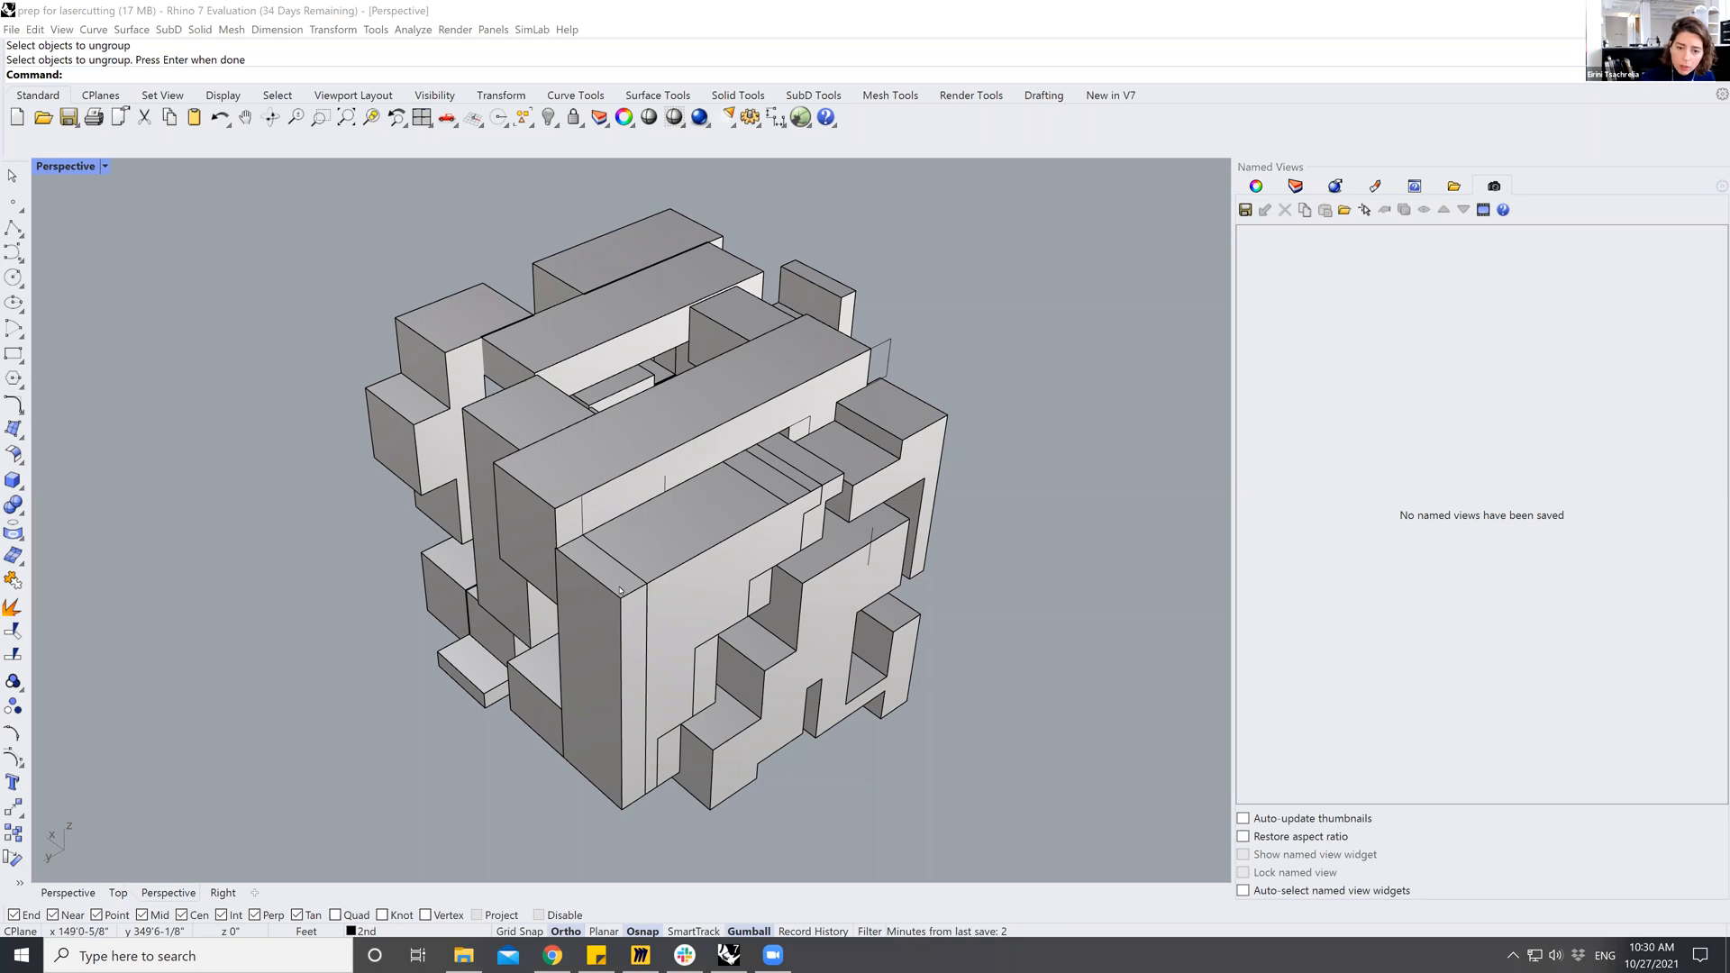
Examine the stacked cube model from several angles and up close, including the narrow gaps between neighbouring pieces.
right_drag(681, 595, 948, 591)
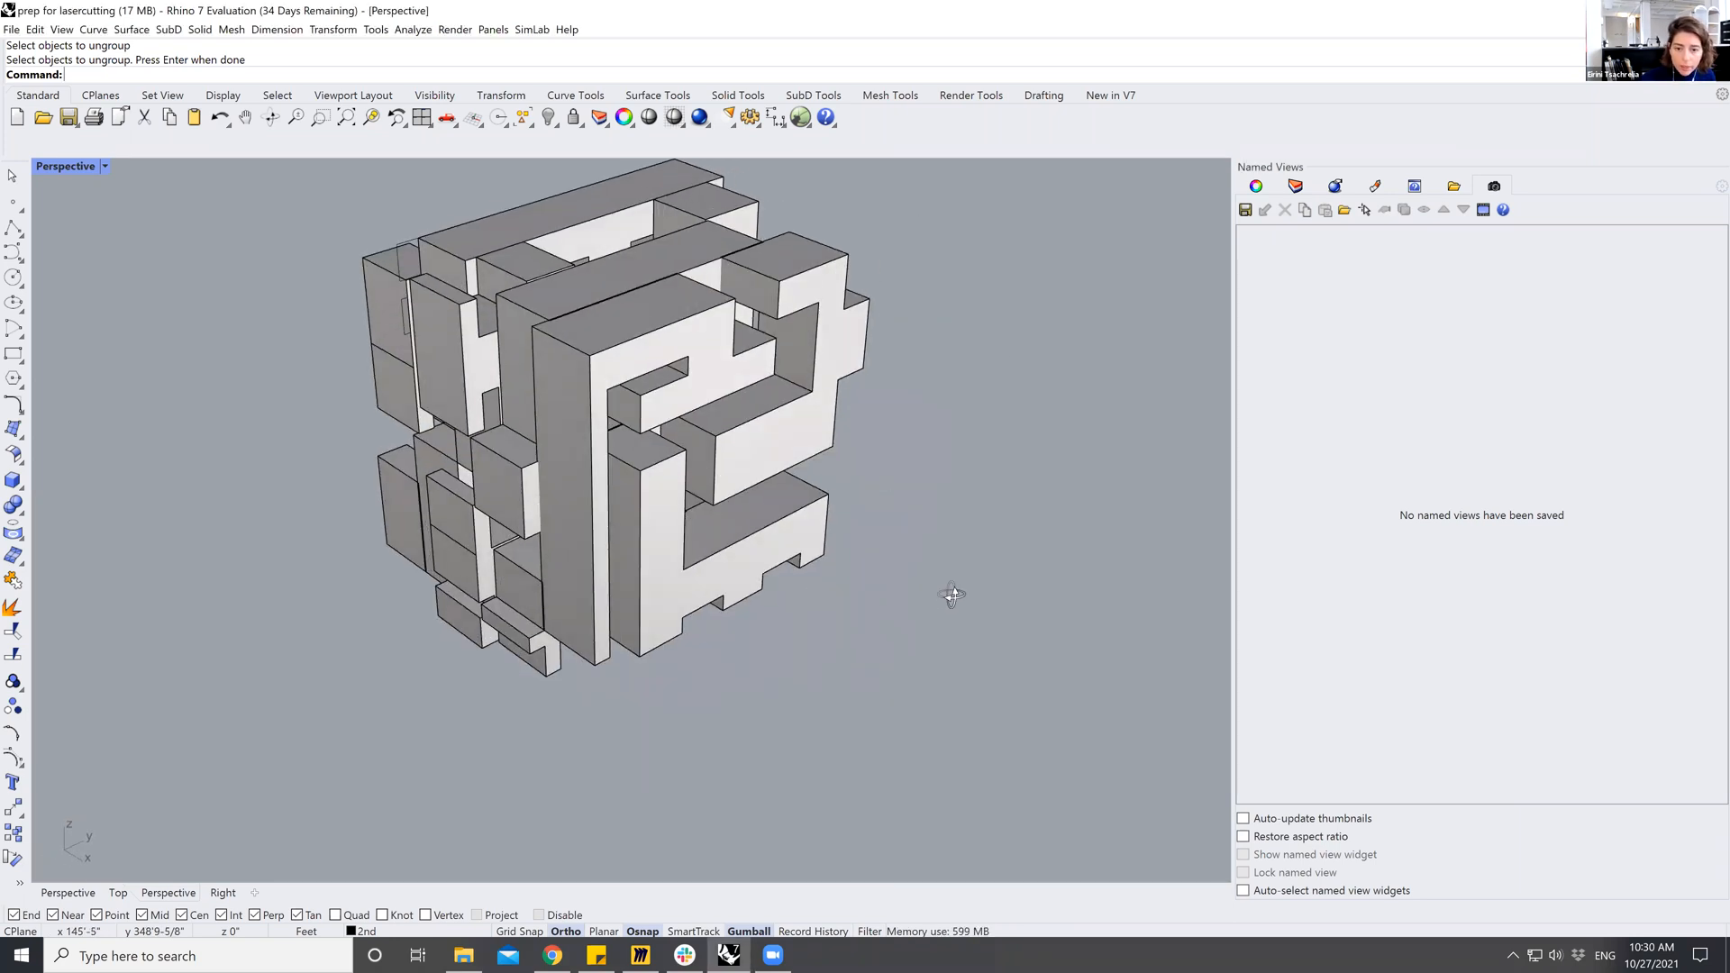
scroll(667, 550, down, 2)
scroll(616, 462, up, 3)
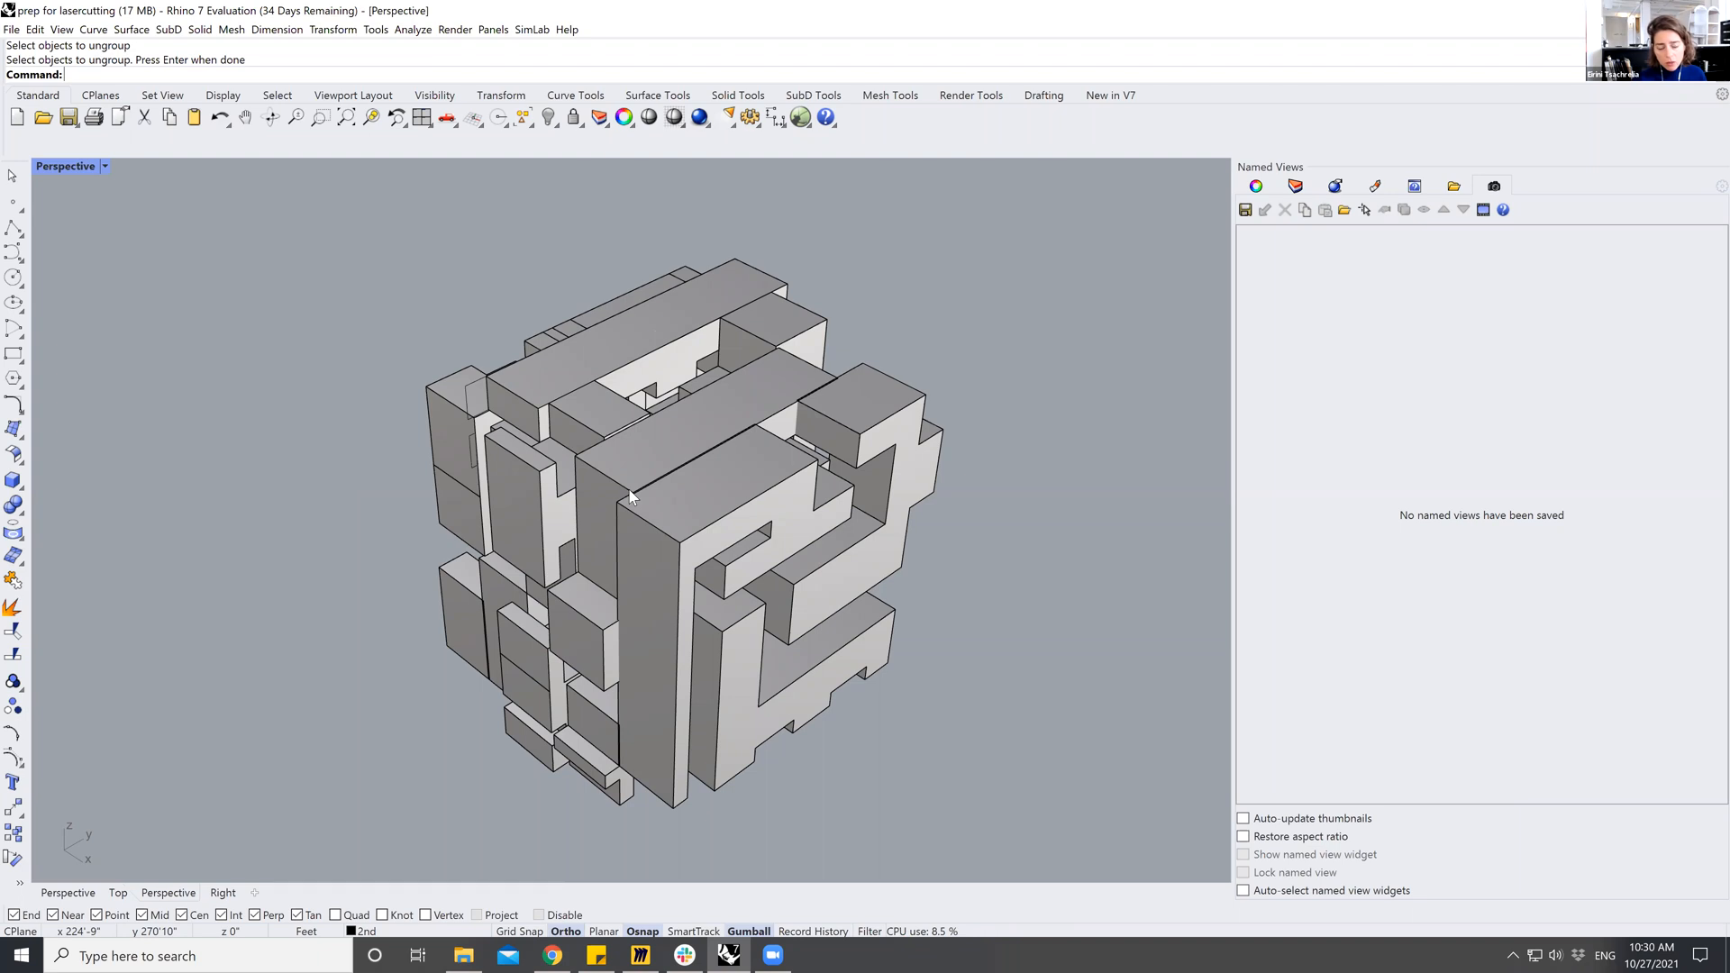
scroll(851, 307, up, 4)
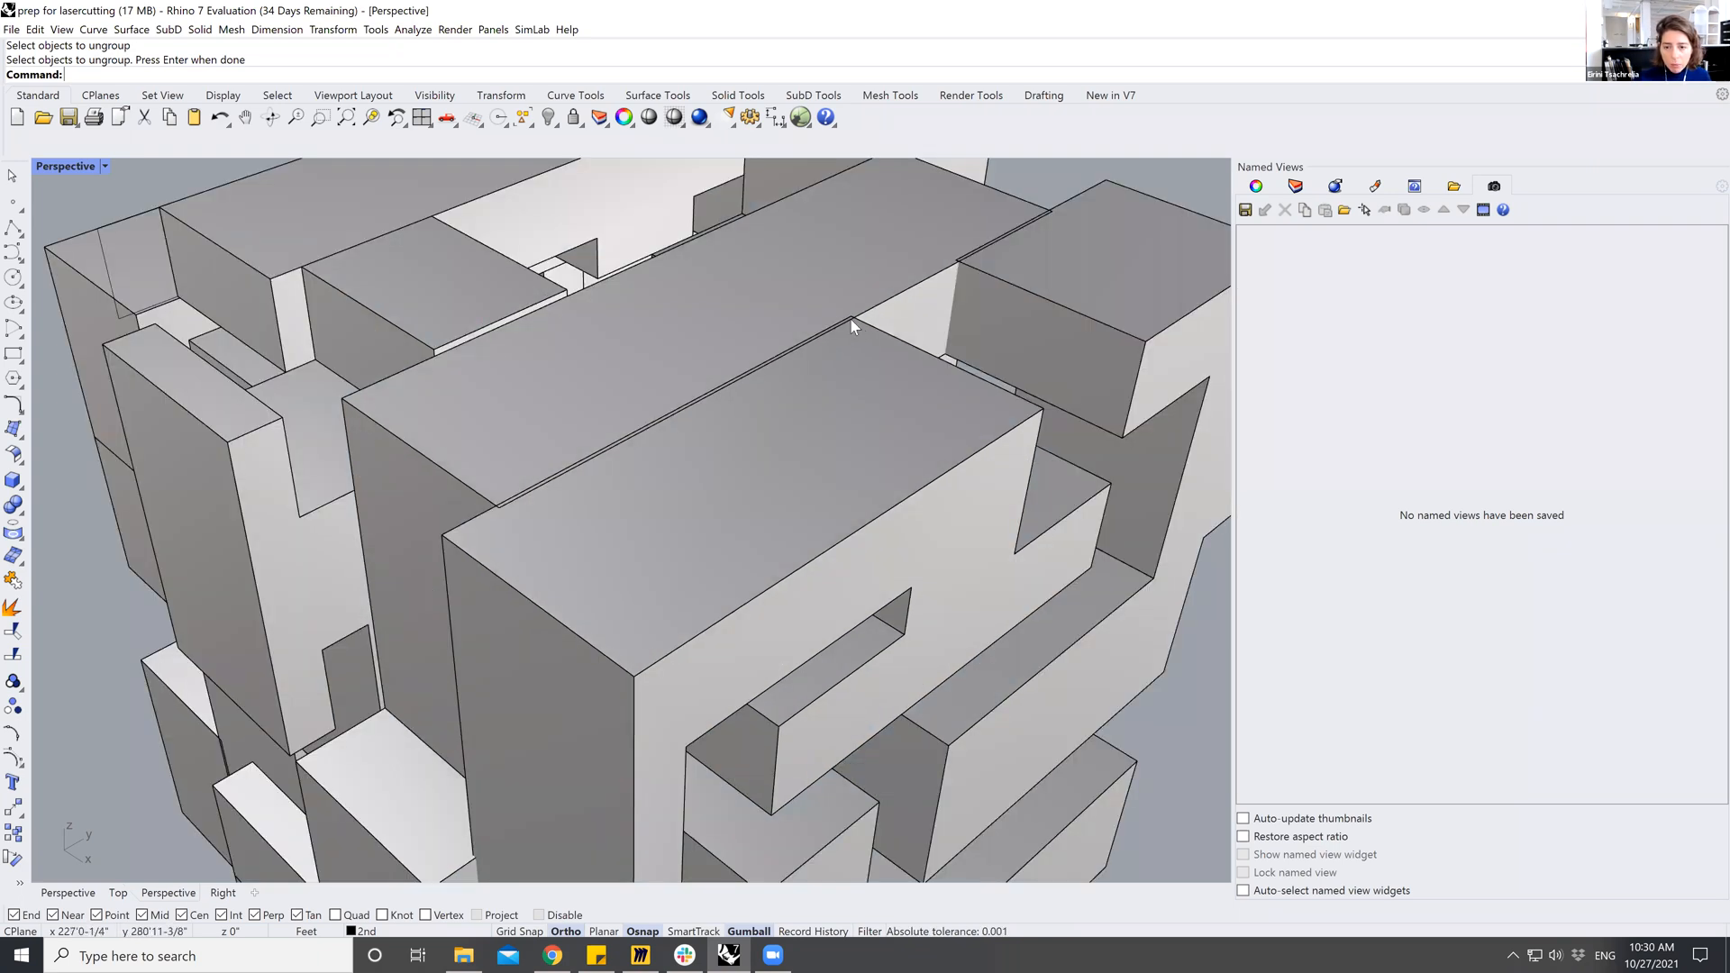
scroll(847, 323, up, 2)
scroll(366, 361, down, 3)
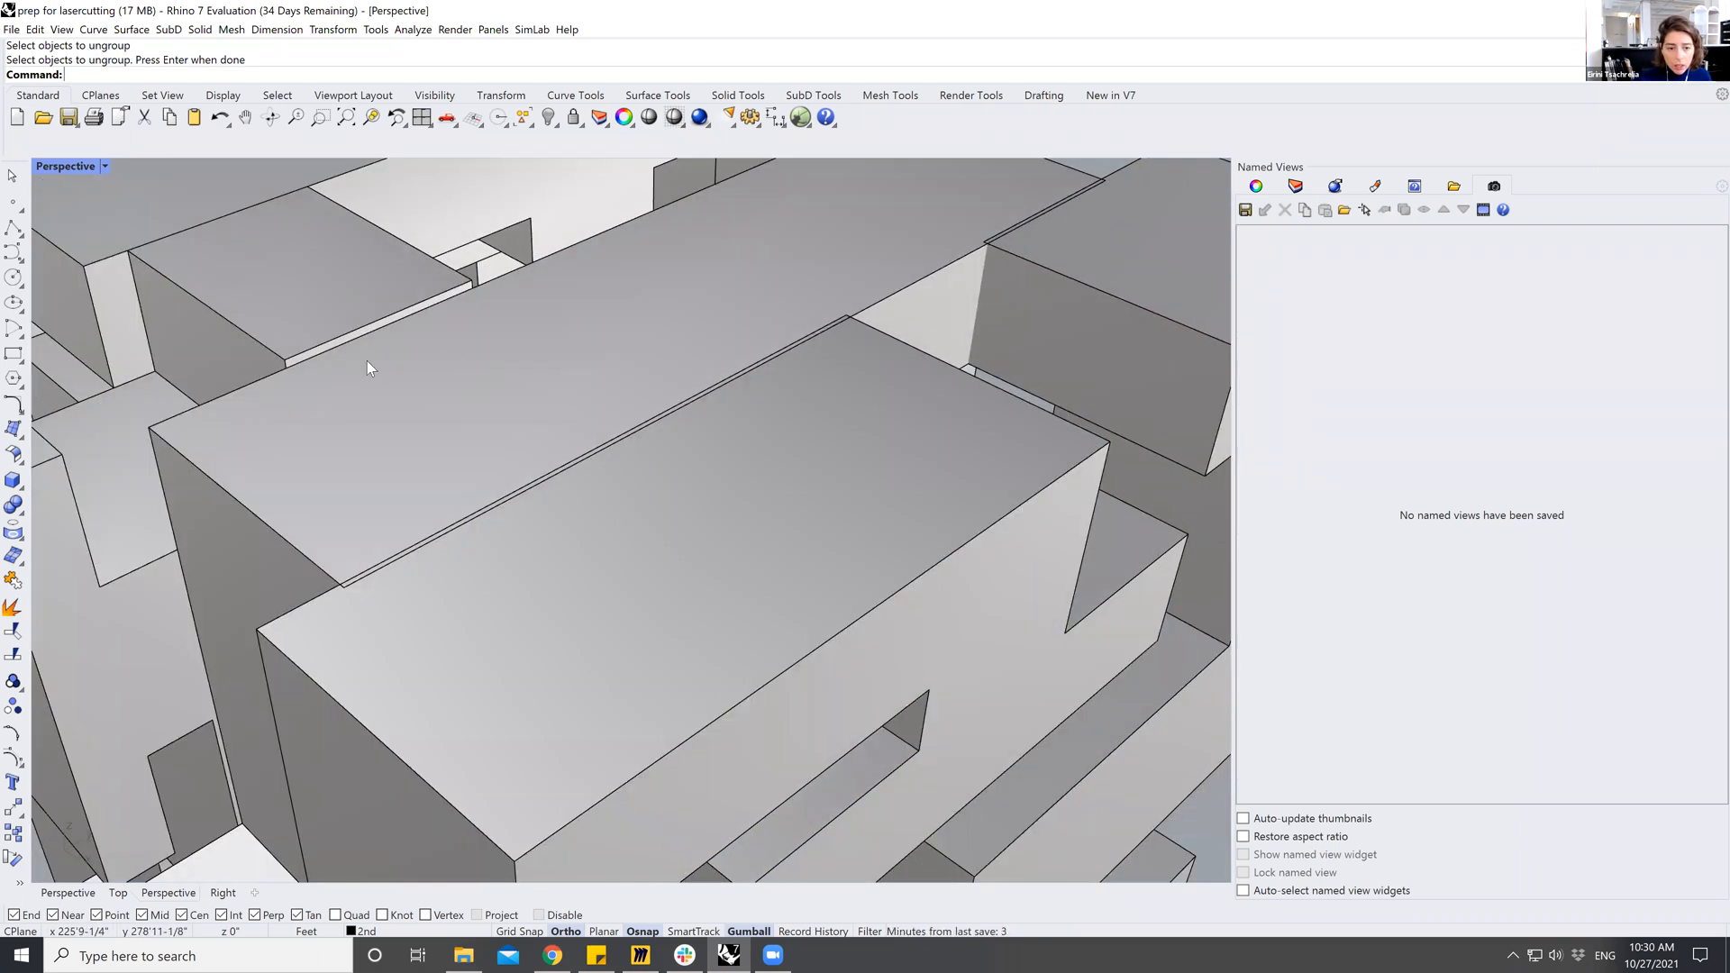
scroll(283, 355, up, 5)
scroll(393, 386, down, 3)
right_drag(394, 387, 430, 394)
scroll(430, 394, down, 2)
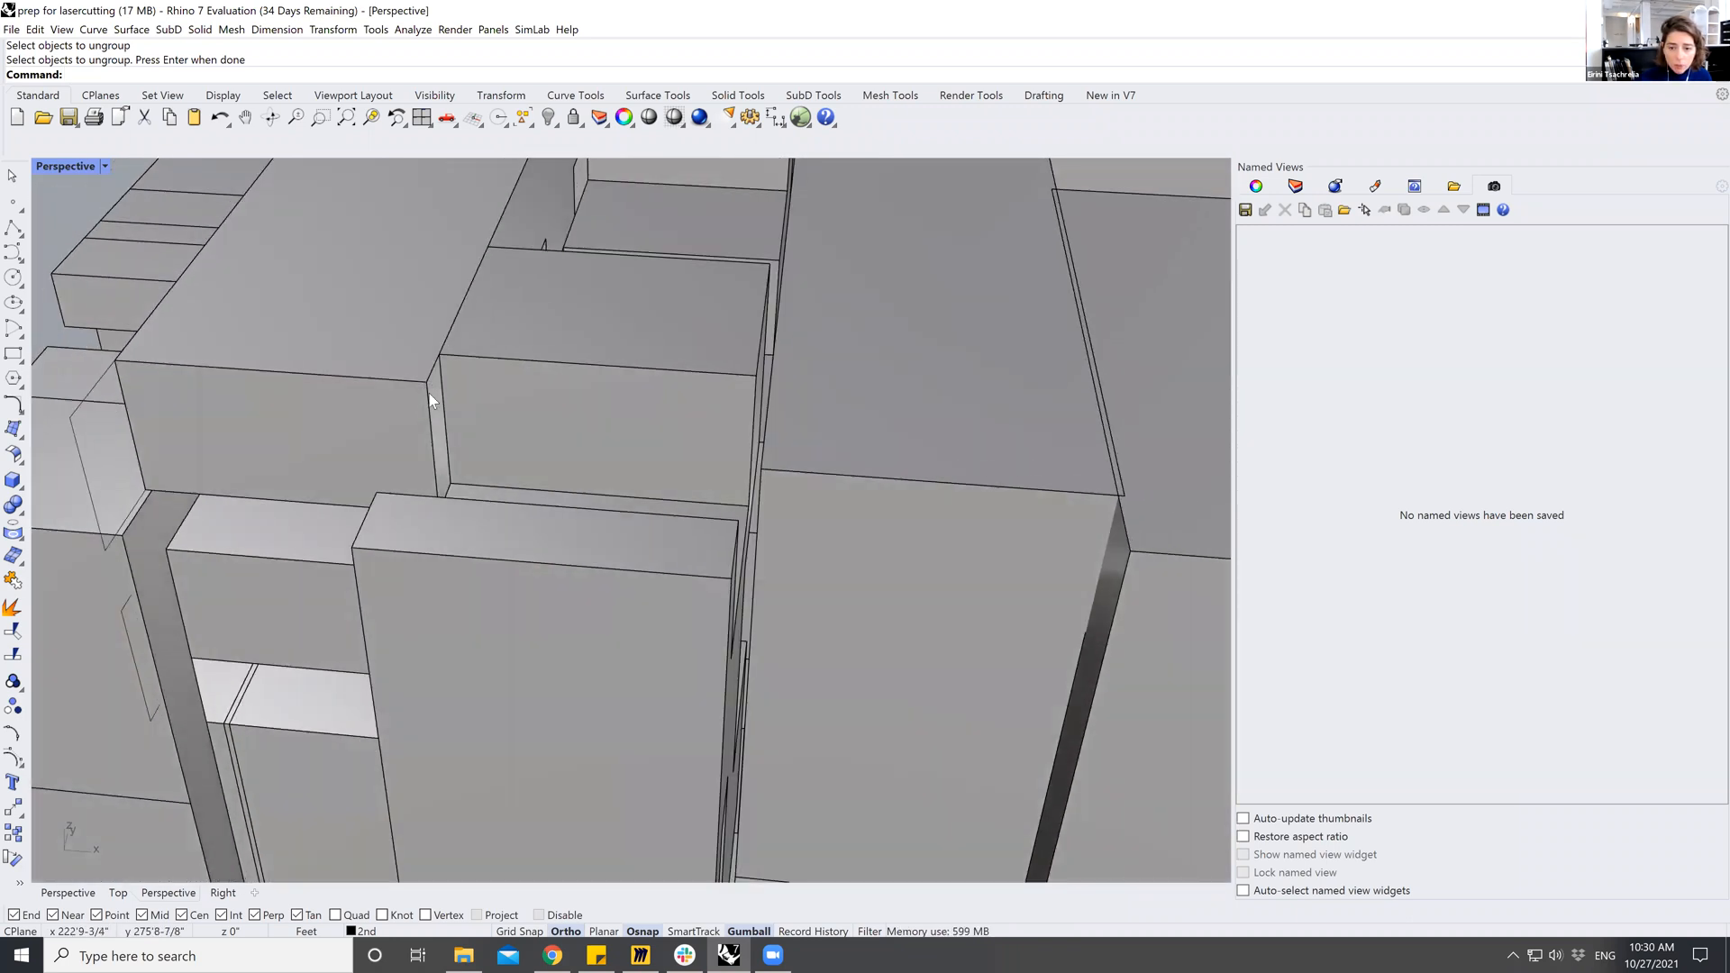
scroll(564, 463, down, 4)
right_drag(564, 464, 517, 480)
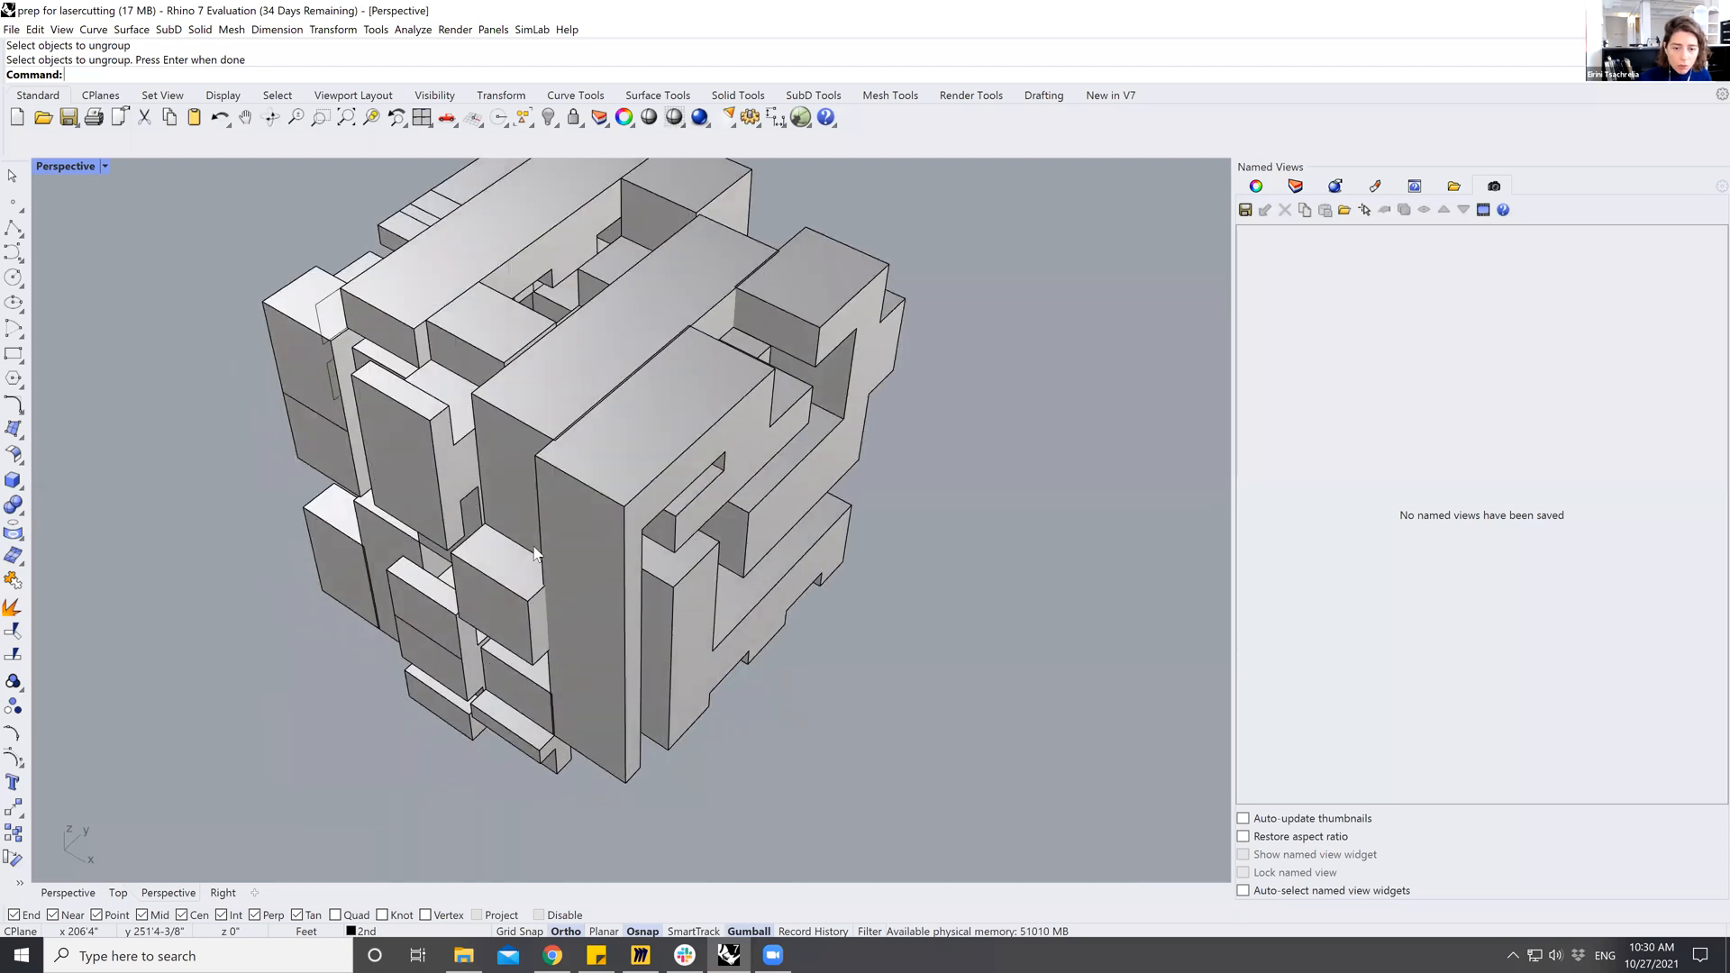
scroll(517, 480, down, 3)
scroll(527, 532, up, 3)
scroll(526, 532, up, 2)
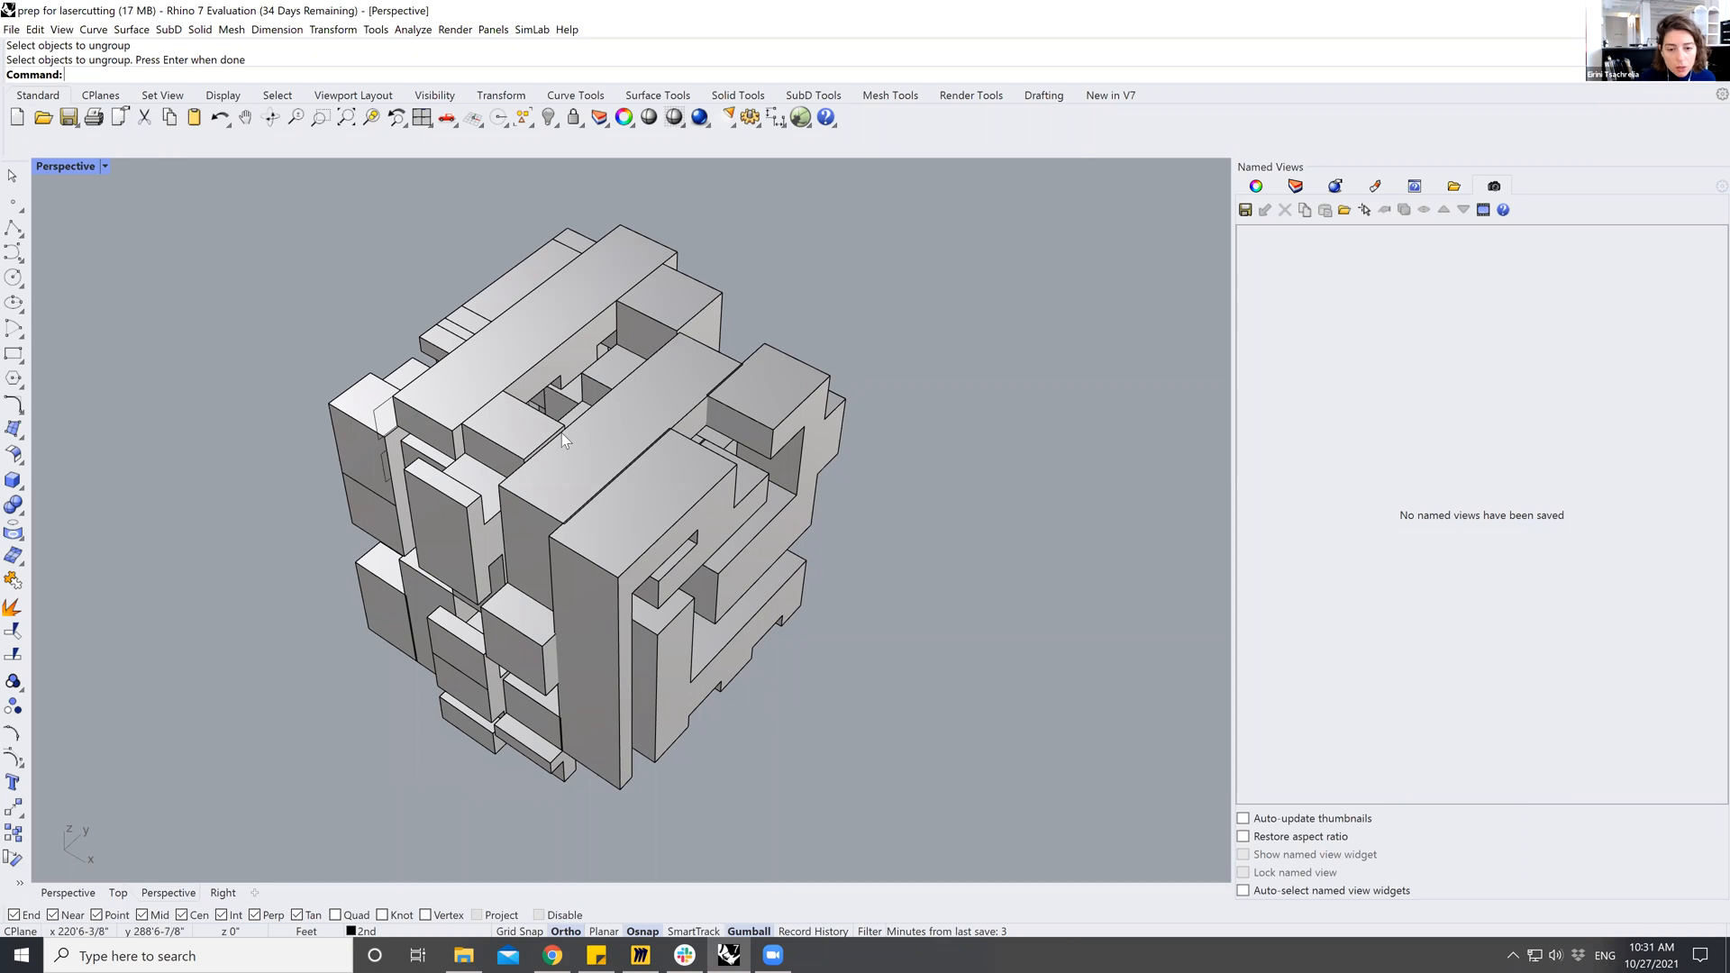
Inspect the object properties of an upper solid piece, including its layer, and display the layer list.
right_drag(427, 419, 604, 434)
click(604, 433)
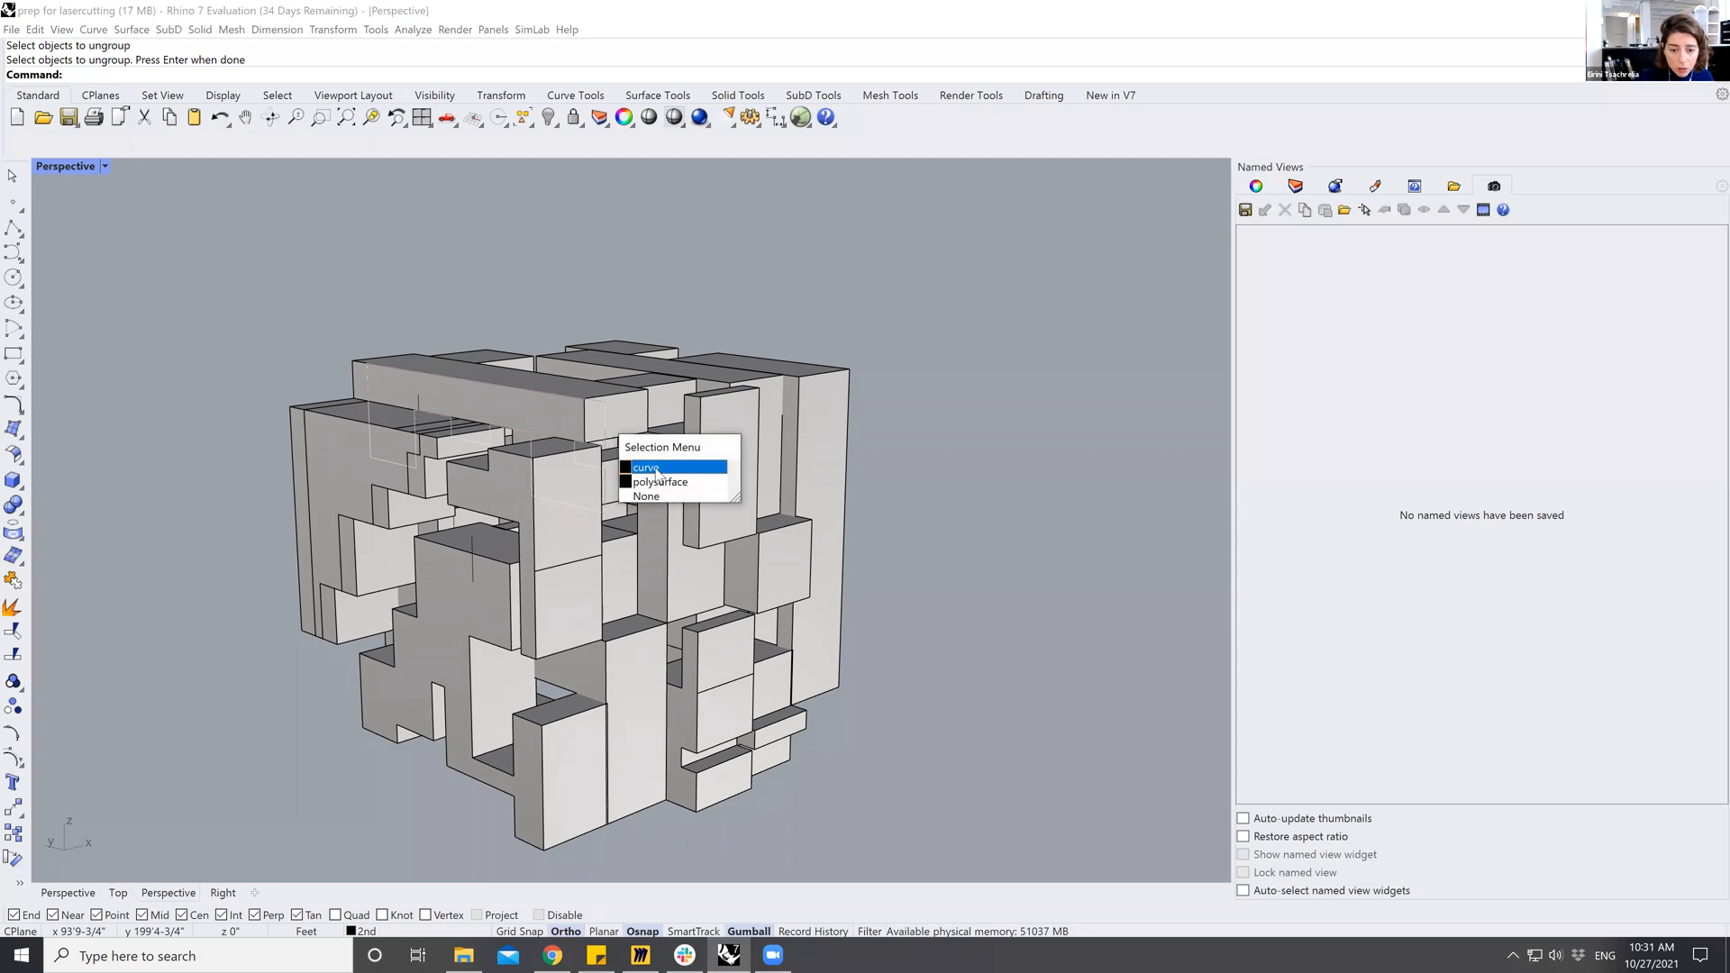
click(688, 283)
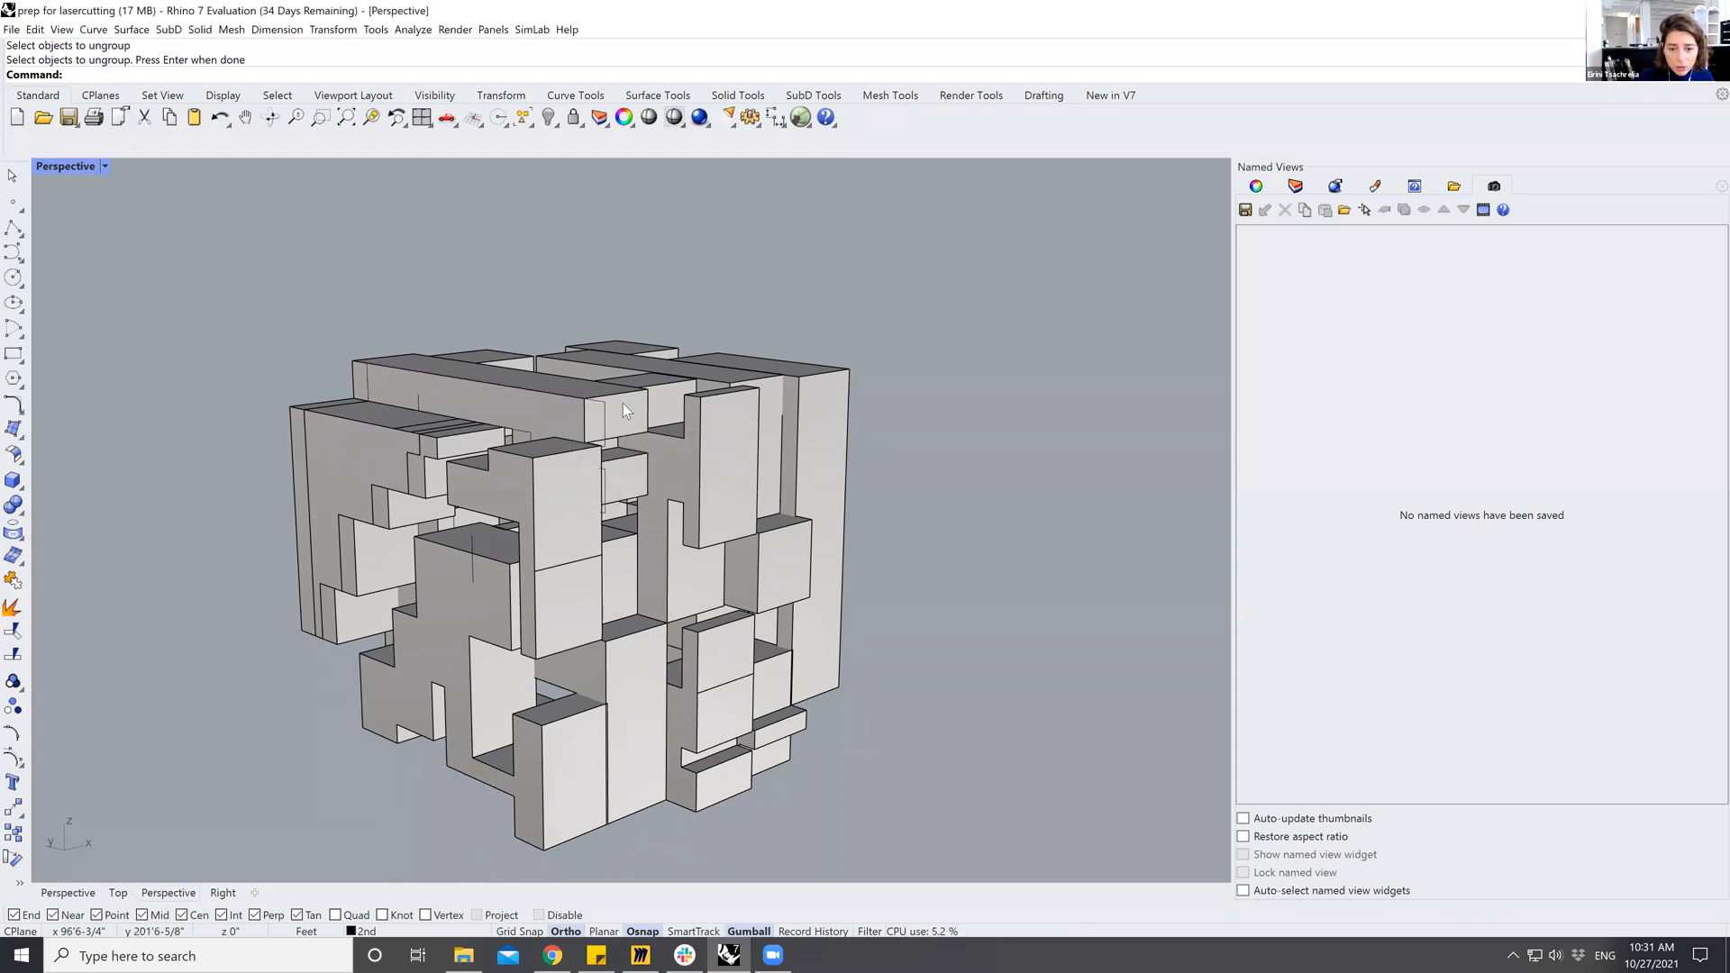
click(623, 403)
click(1257, 187)
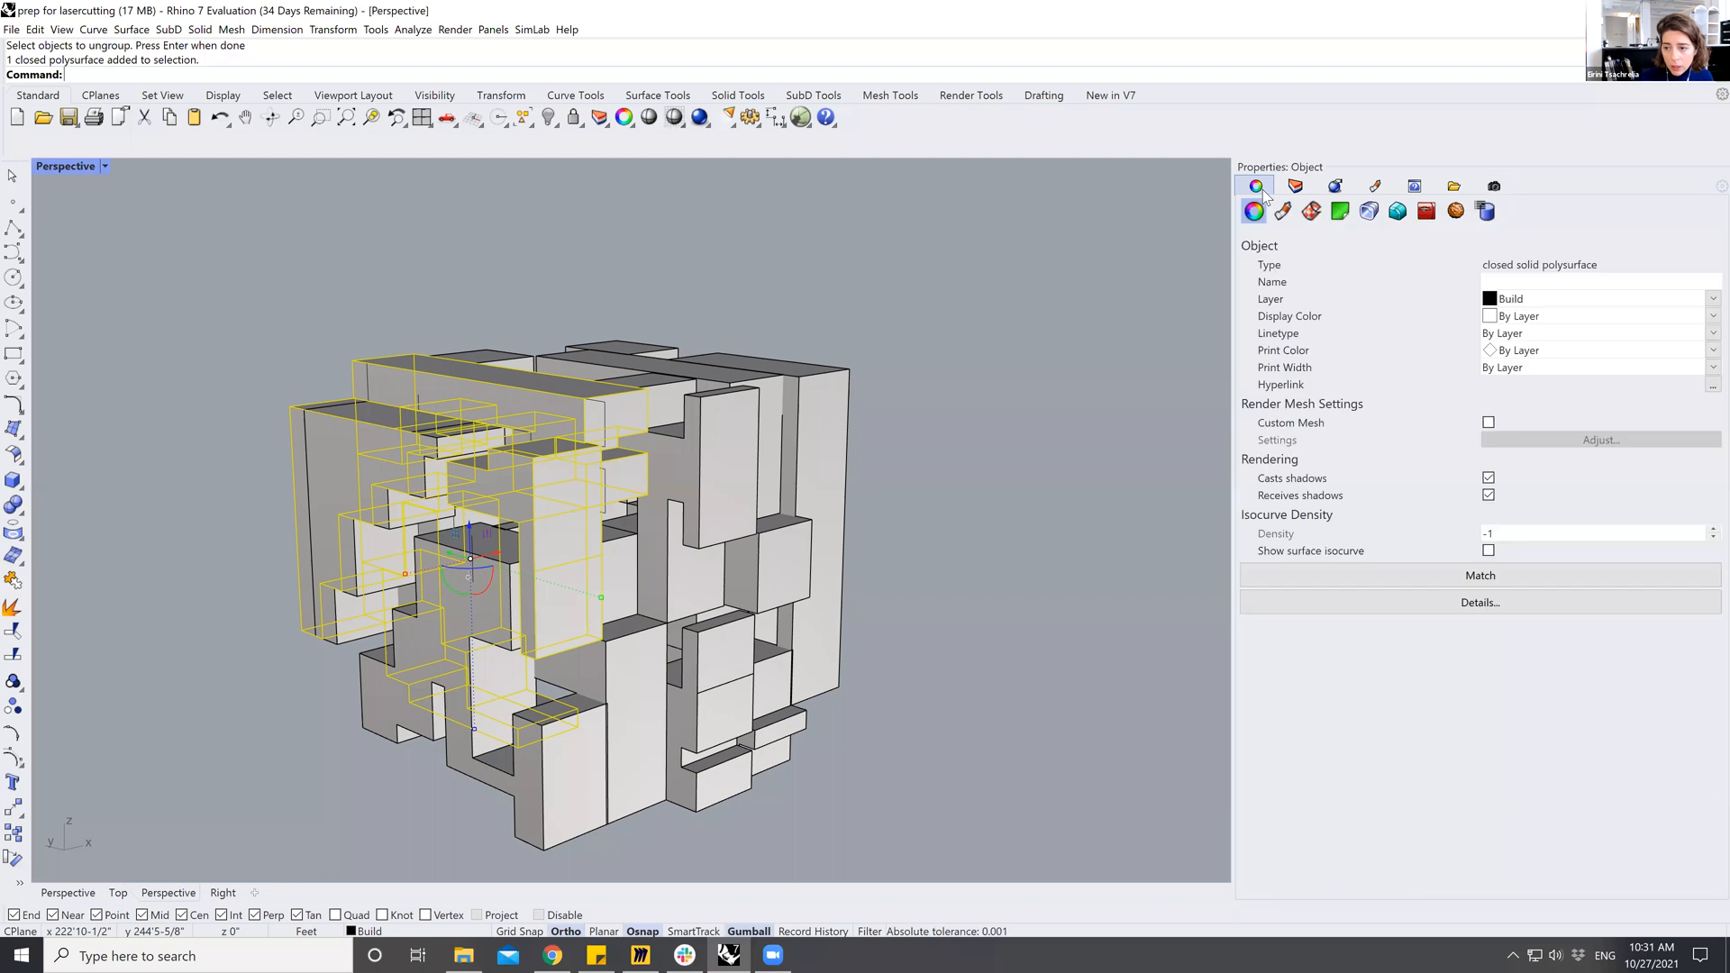
click(502, 292)
scroll(501, 292, down, 2)
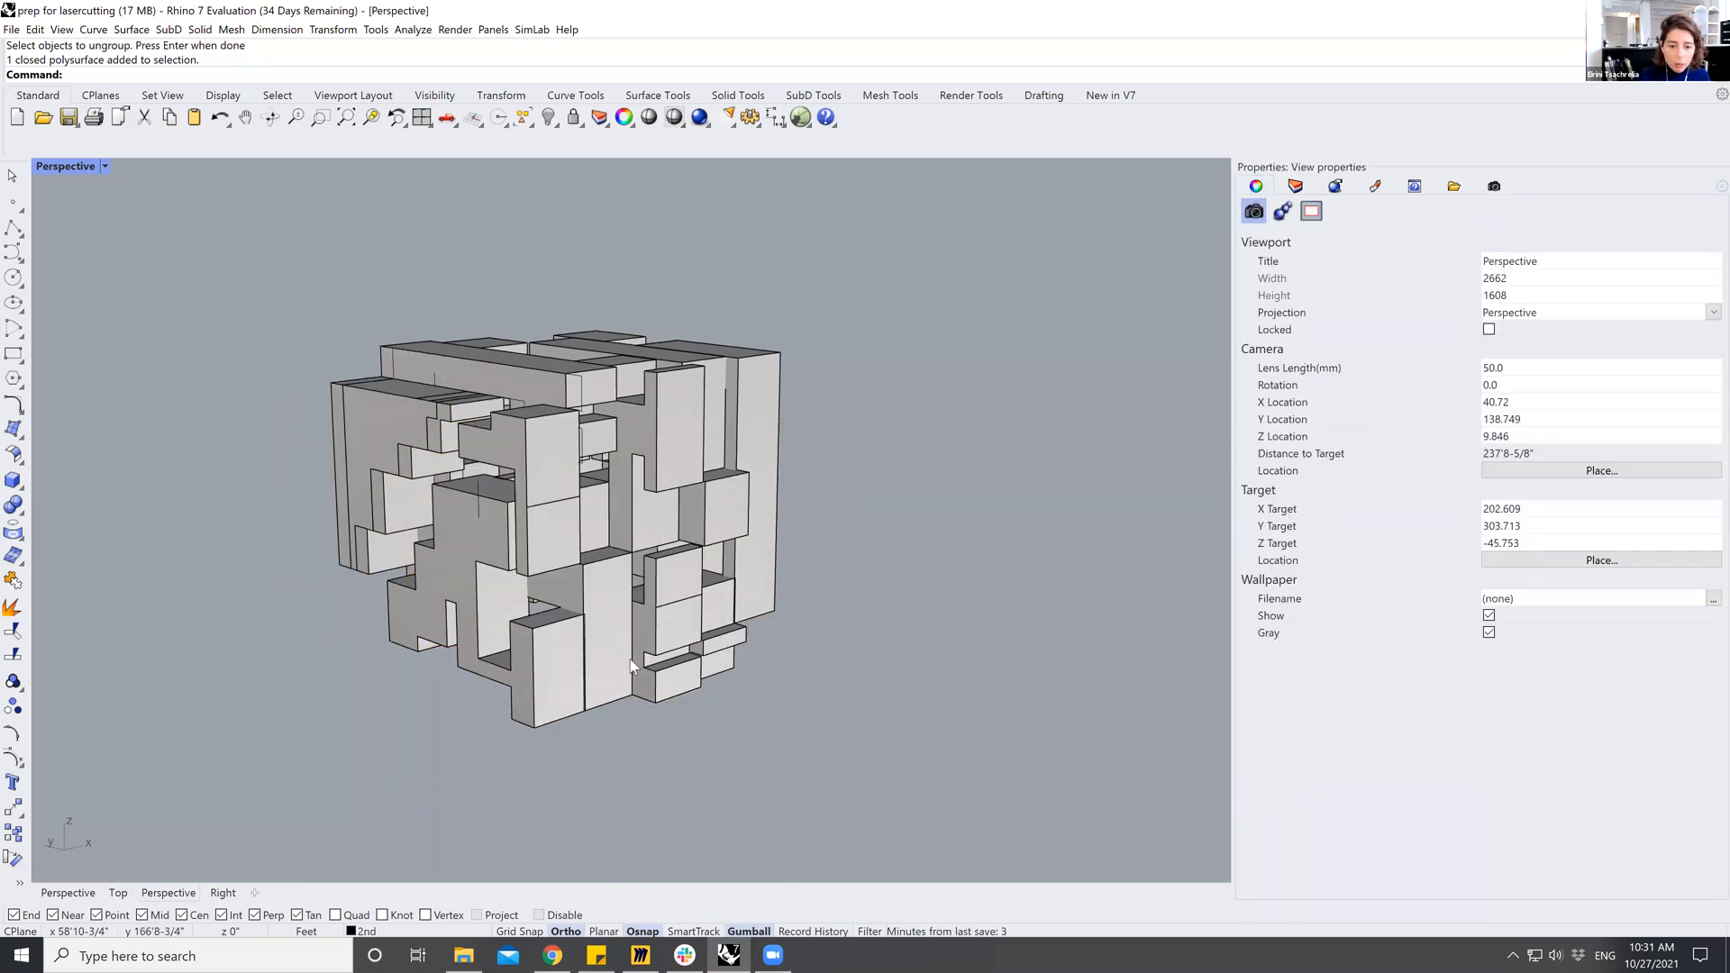
click(1295, 186)
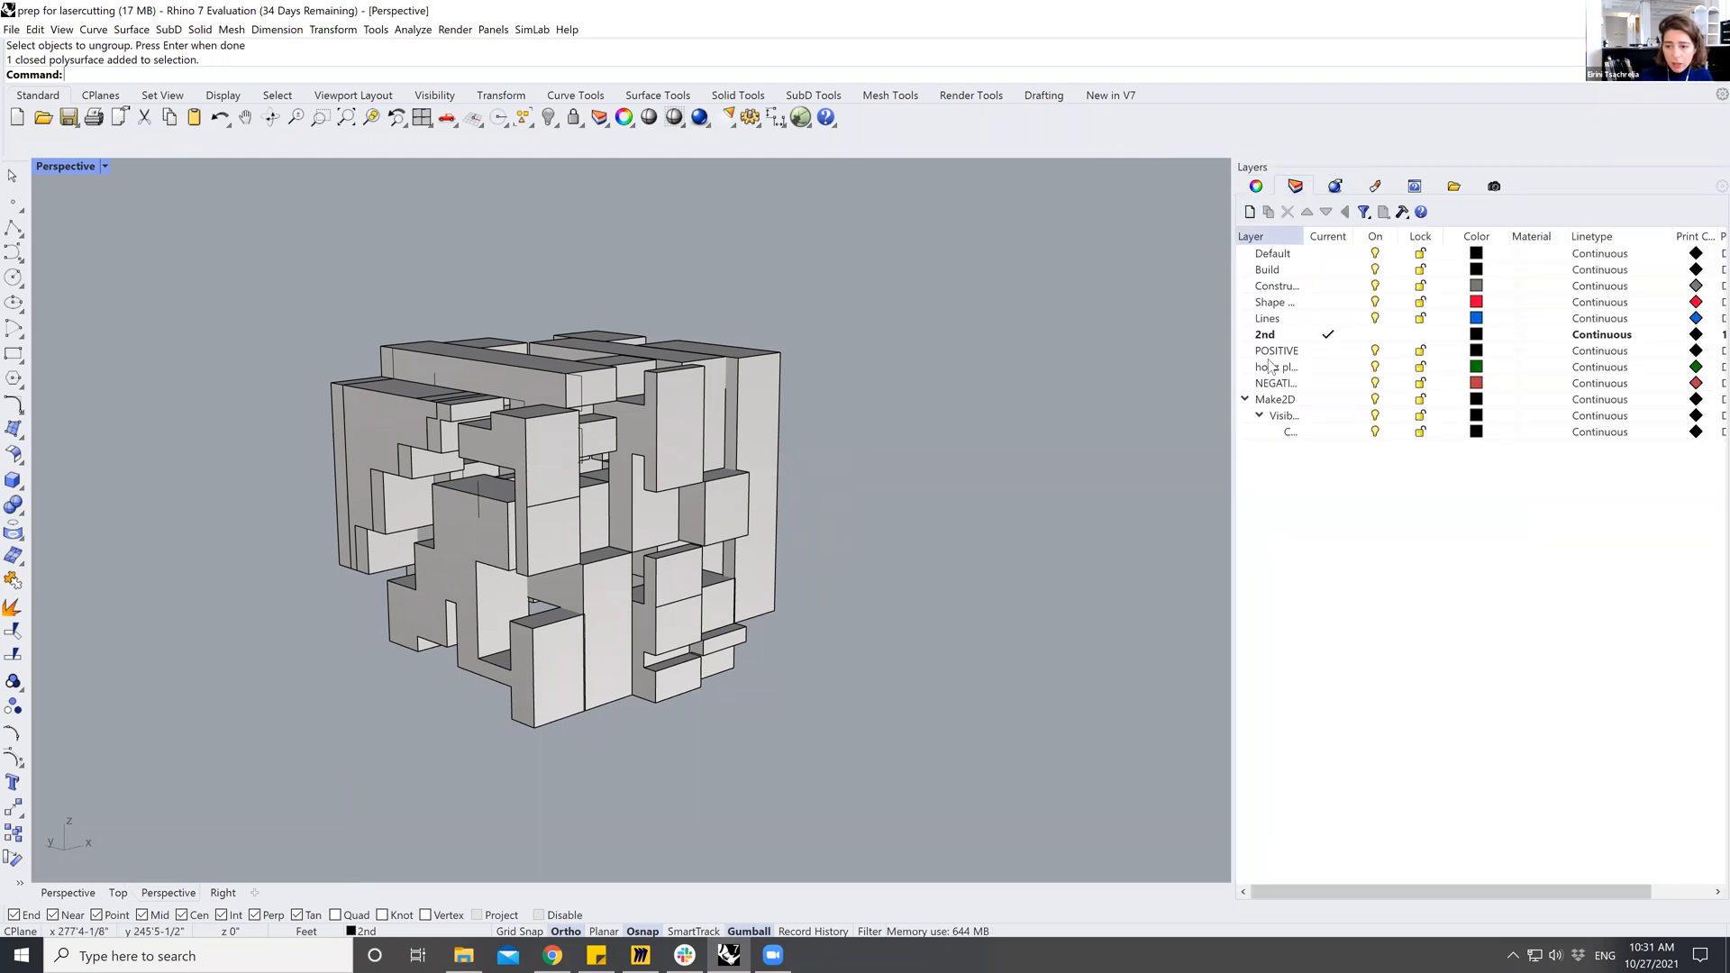
click(702, 395)
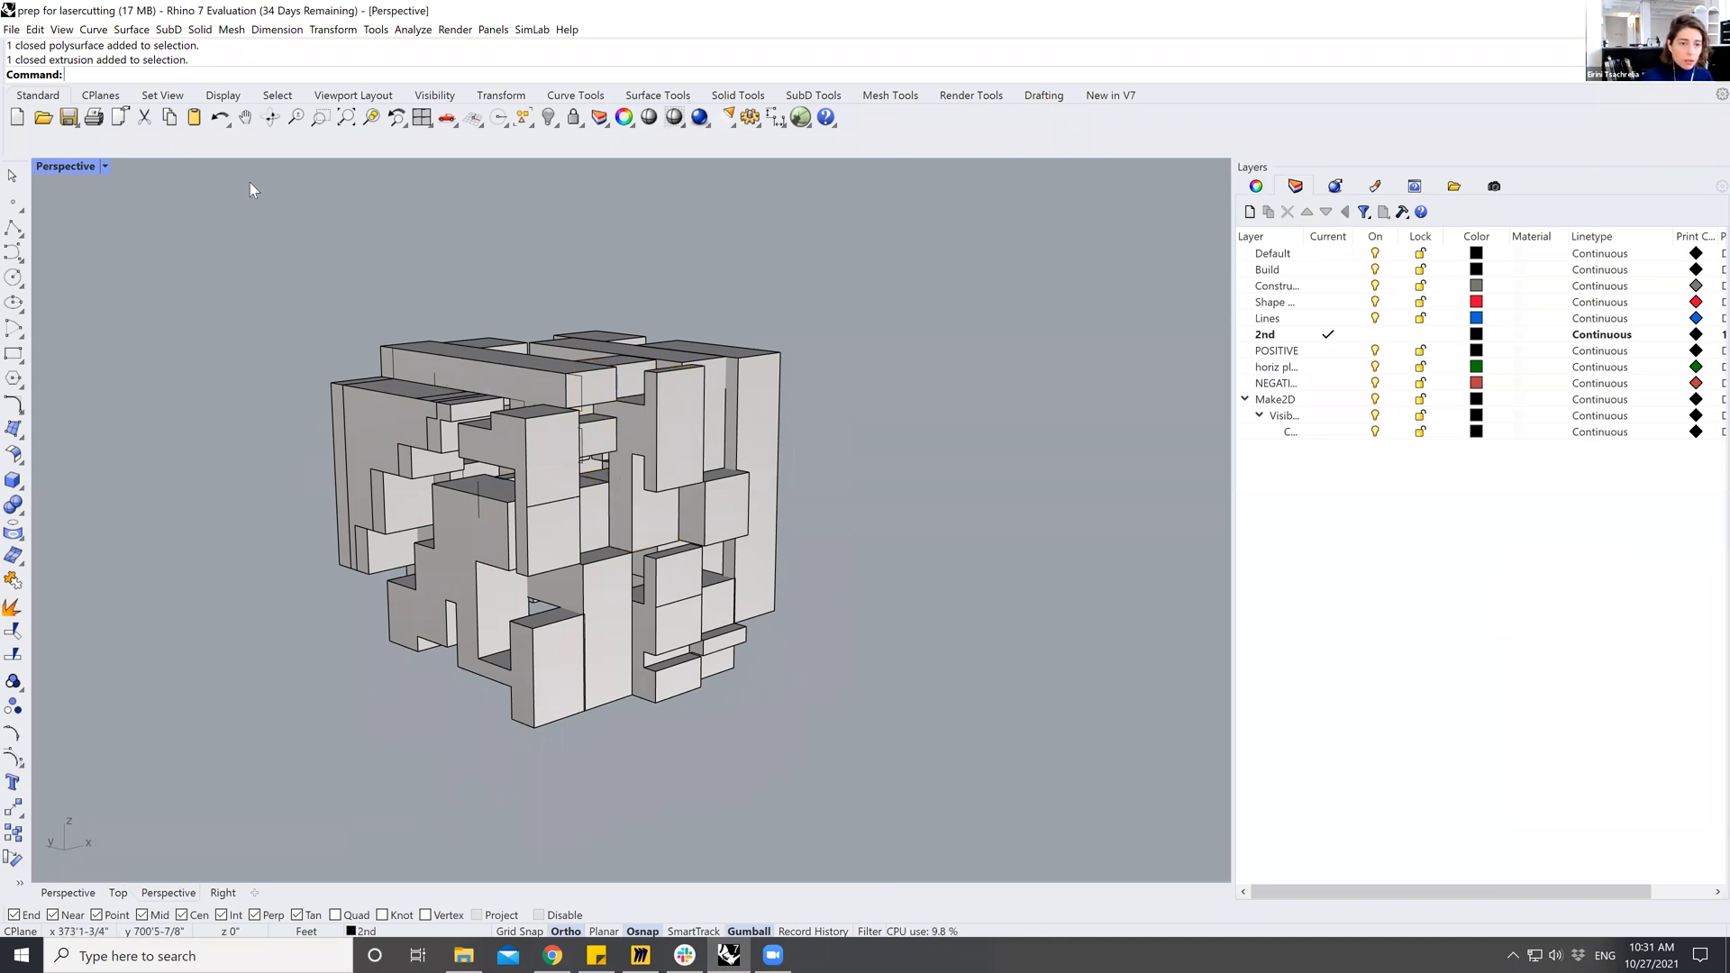
Run SelectionFilter and restrict selection to Curves only, keeping the filter clear of the model.
text(Sl)
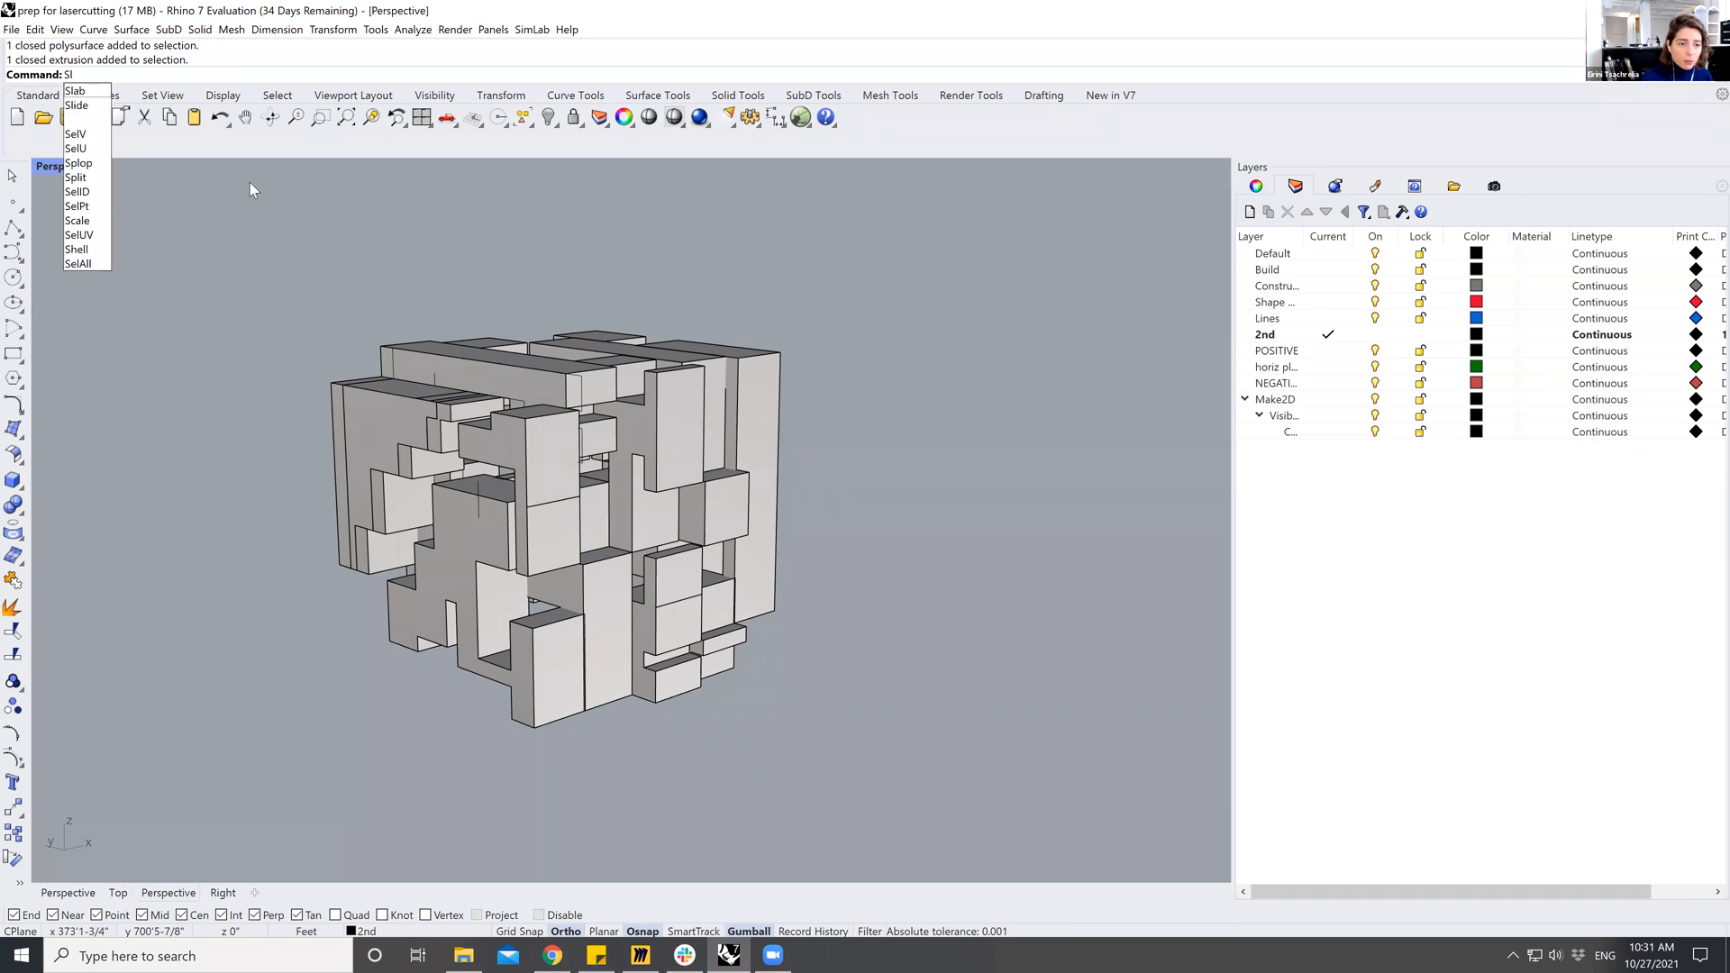
key(BackSpace)
text(electionFilter)
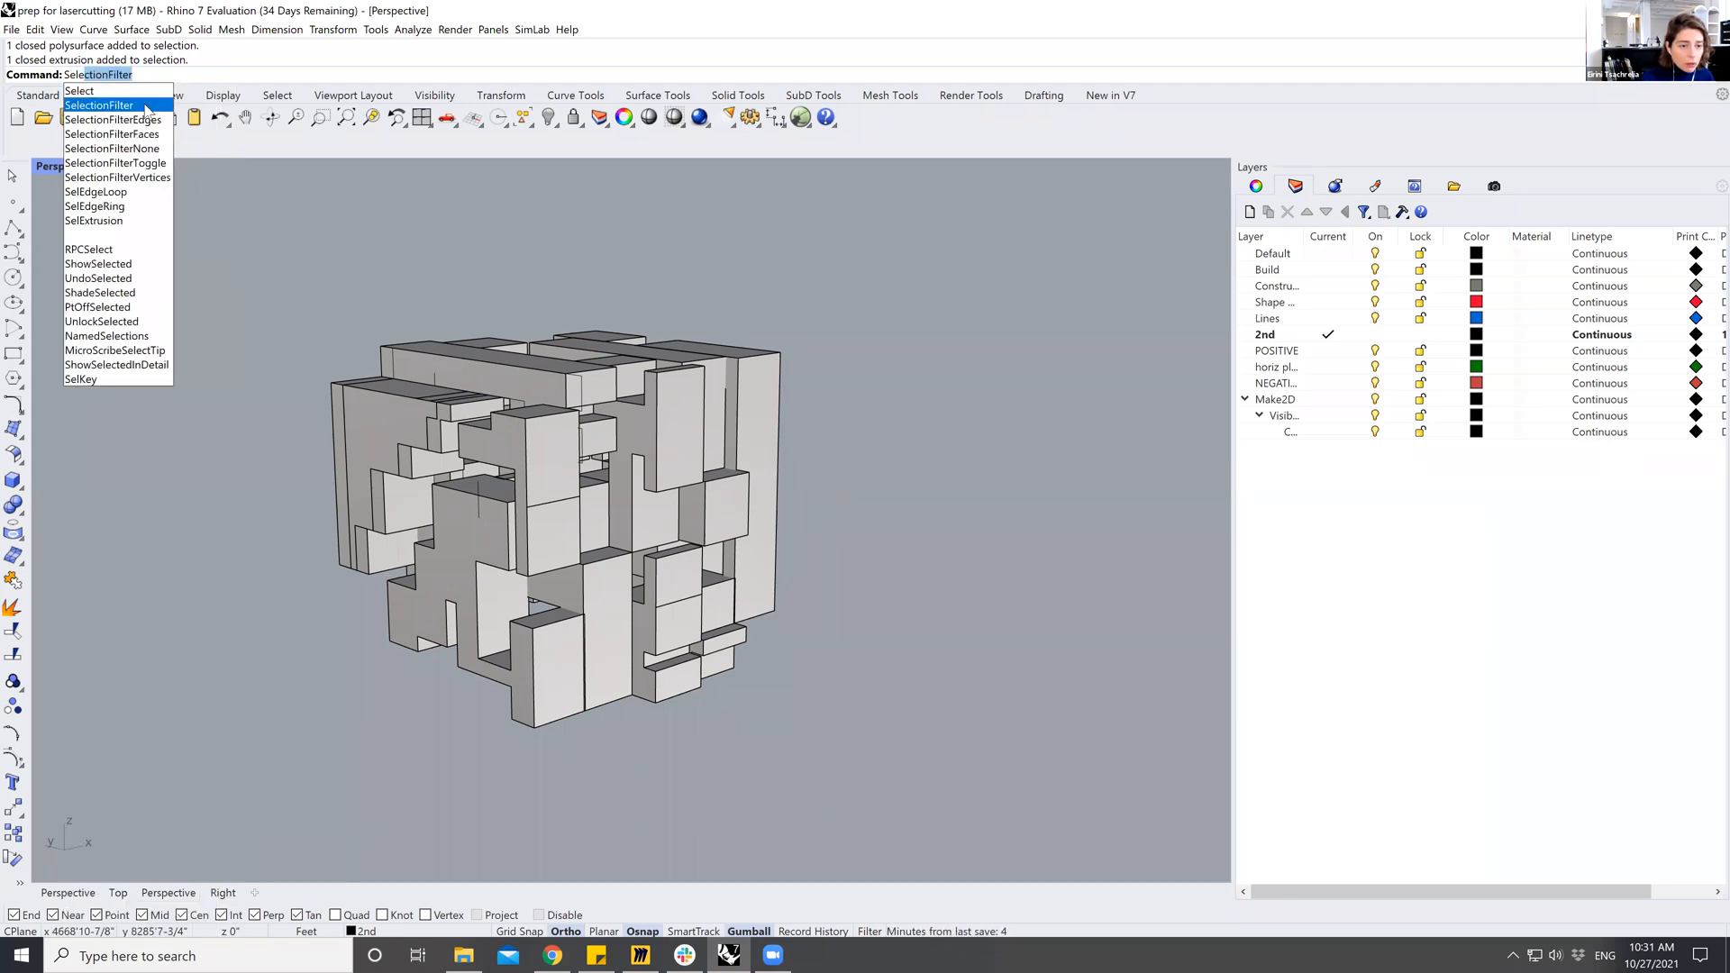
click(146, 105)
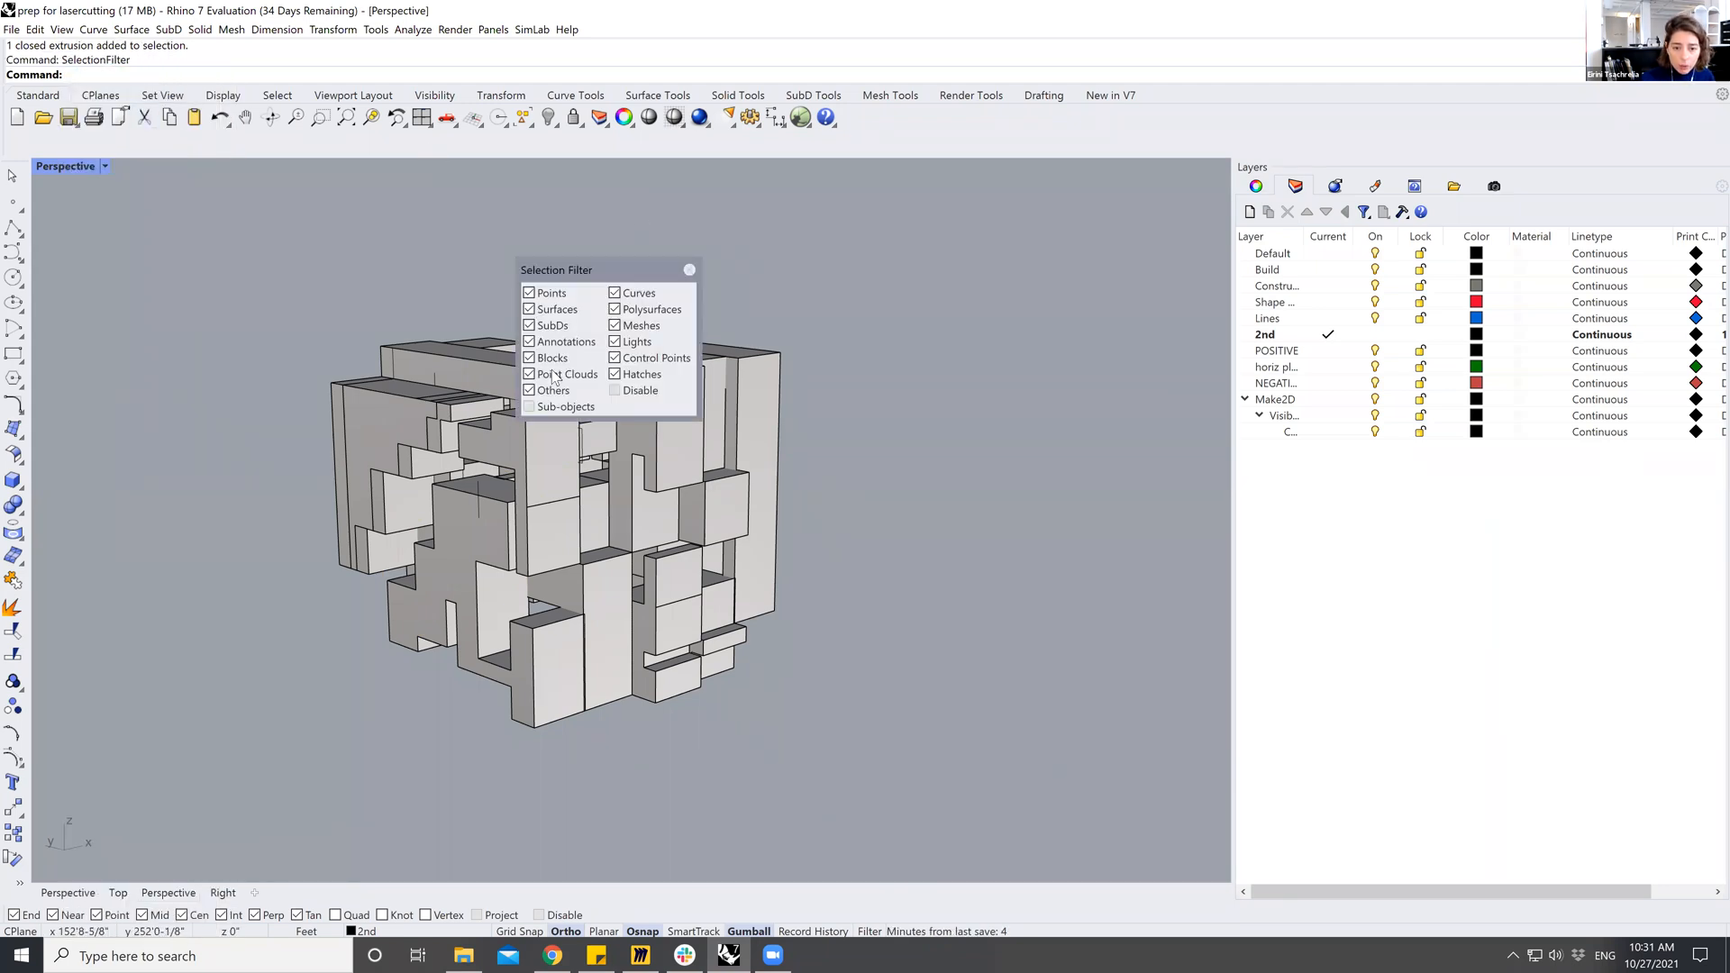
click(616, 309)
click(615, 325)
click(615, 342)
click(616, 358)
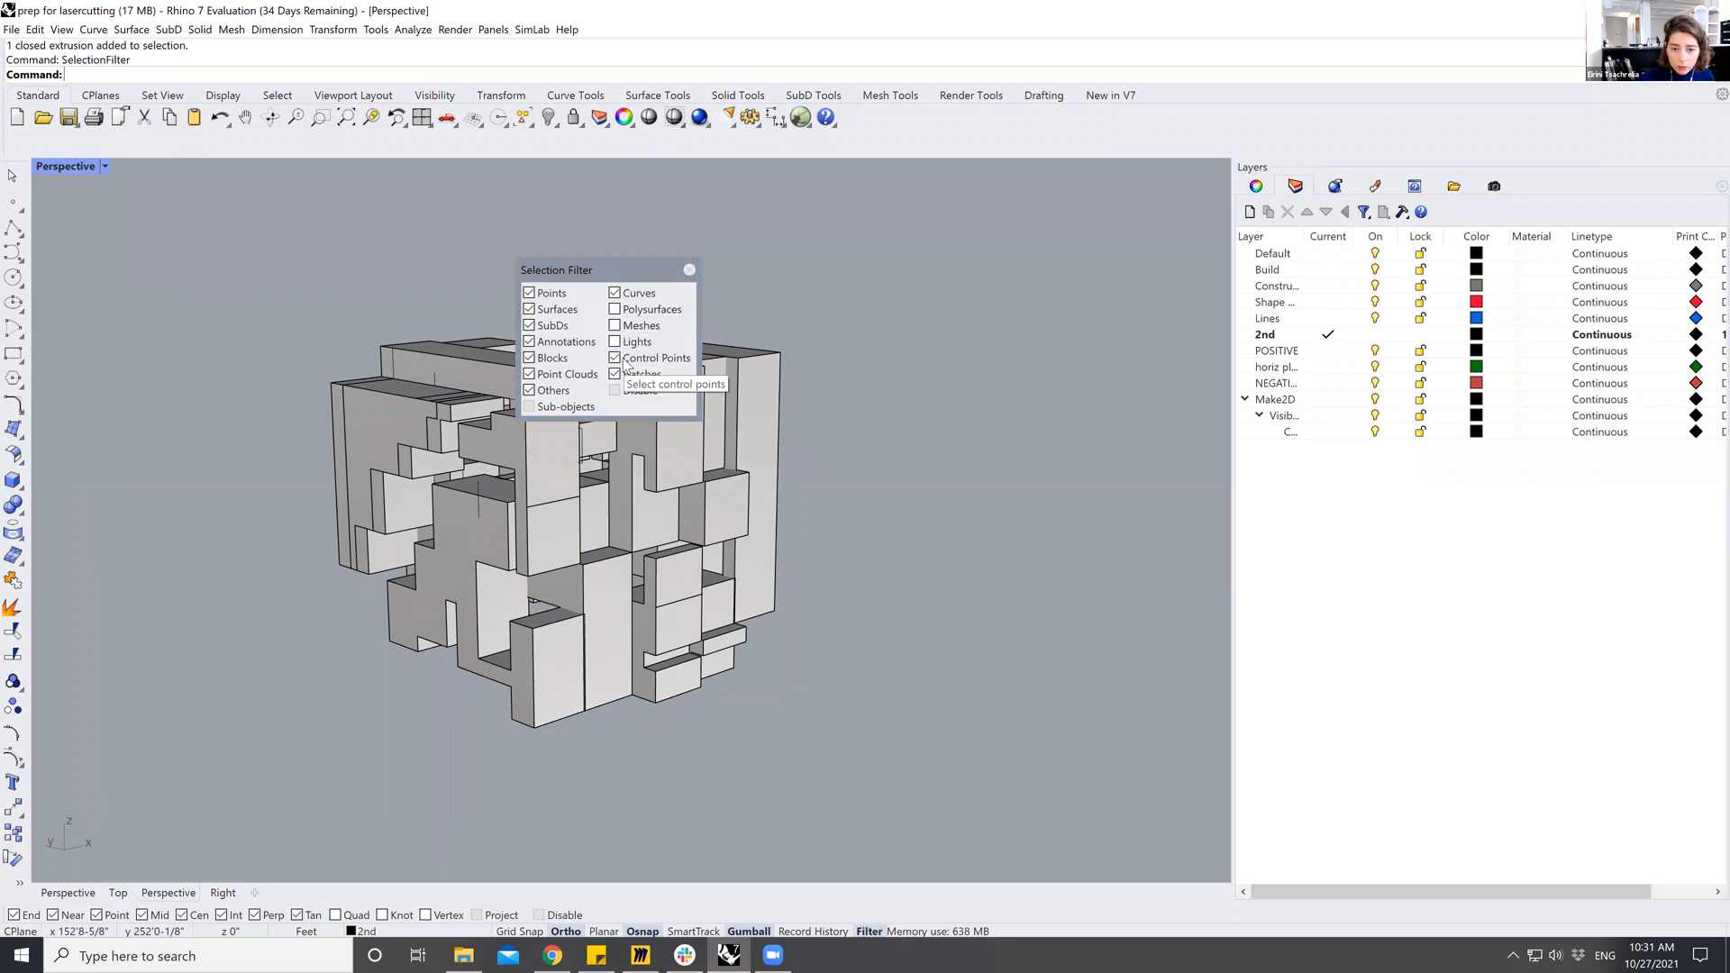
click(530, 391)
click(530, 374)
click(530, 358)
click(530, 341)
click(530, 325)
click(530, 309)
click(529, 293)
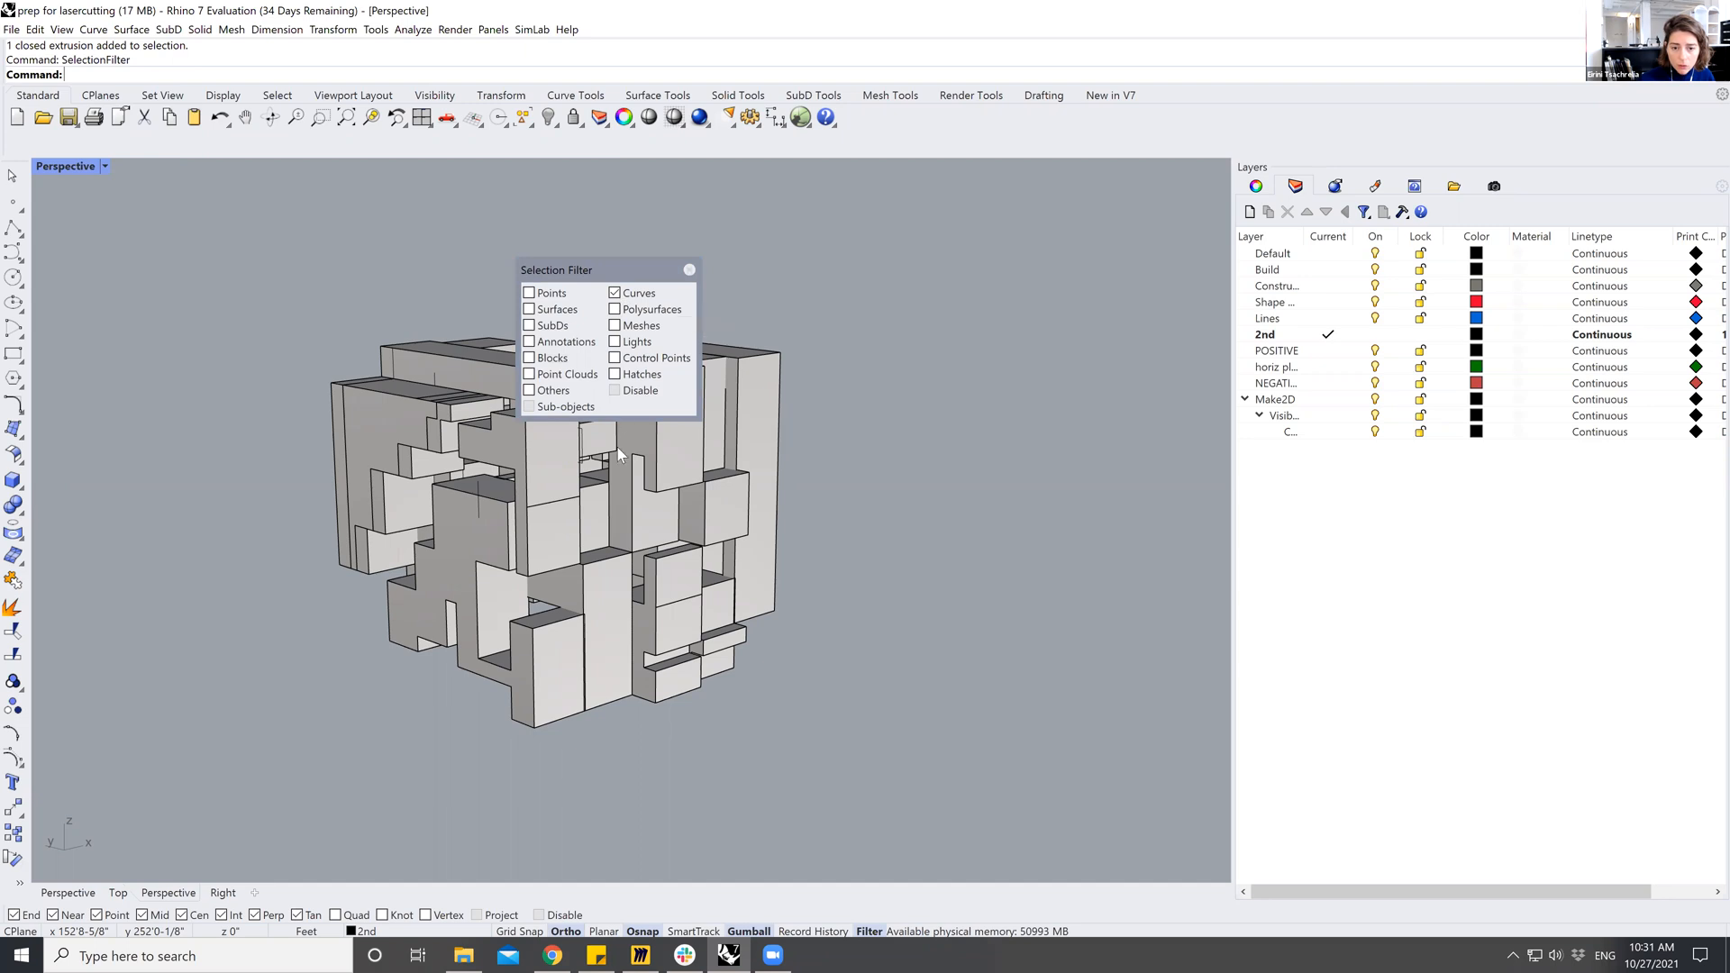
drag(610, 275, 886, 231)
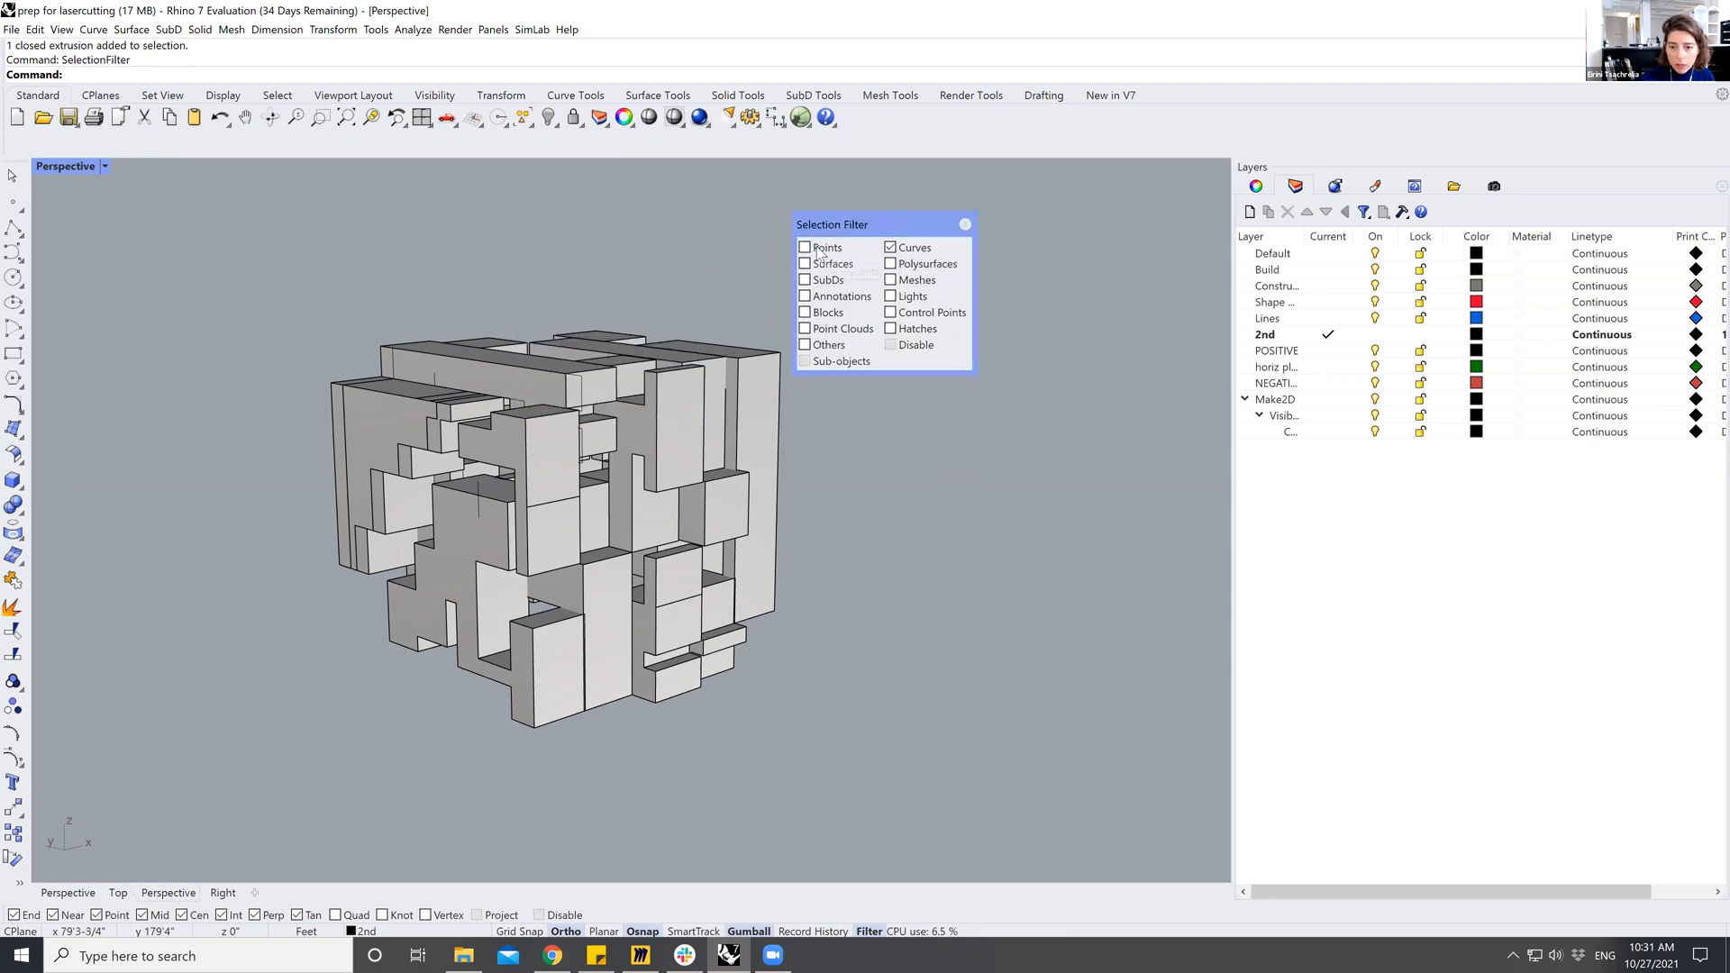
Select all curves across the cube model and delete them.
drag(452, 491, 831, 773)
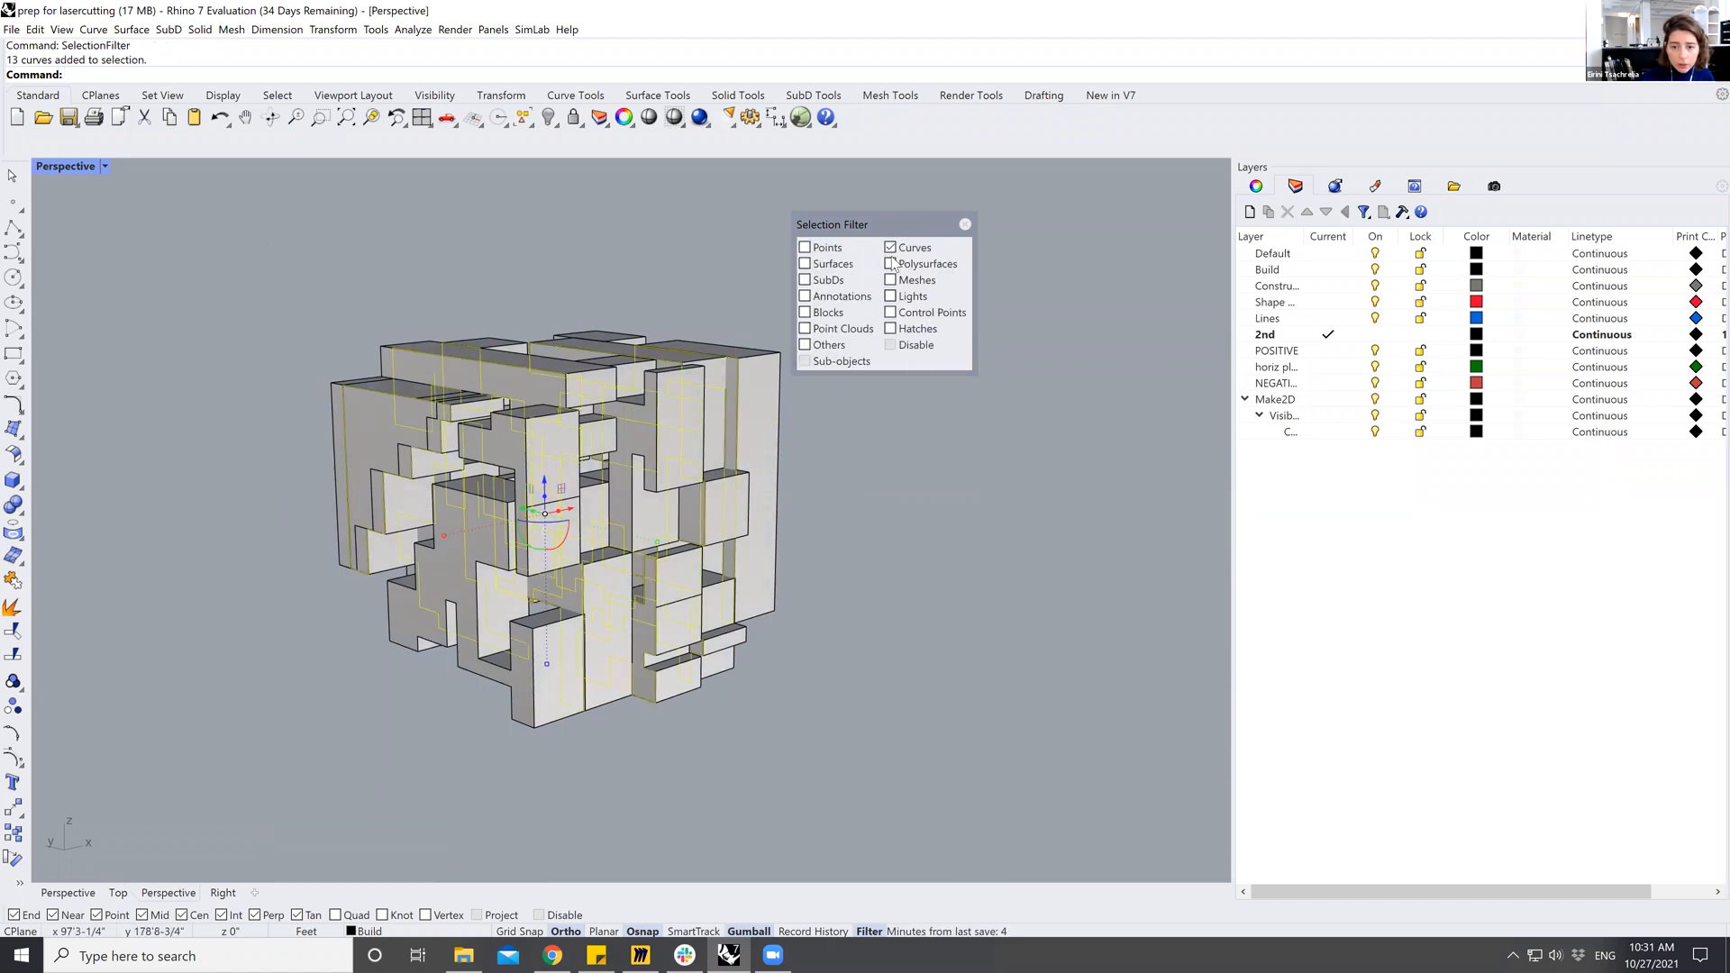
drag(888, 224, 944, 208)
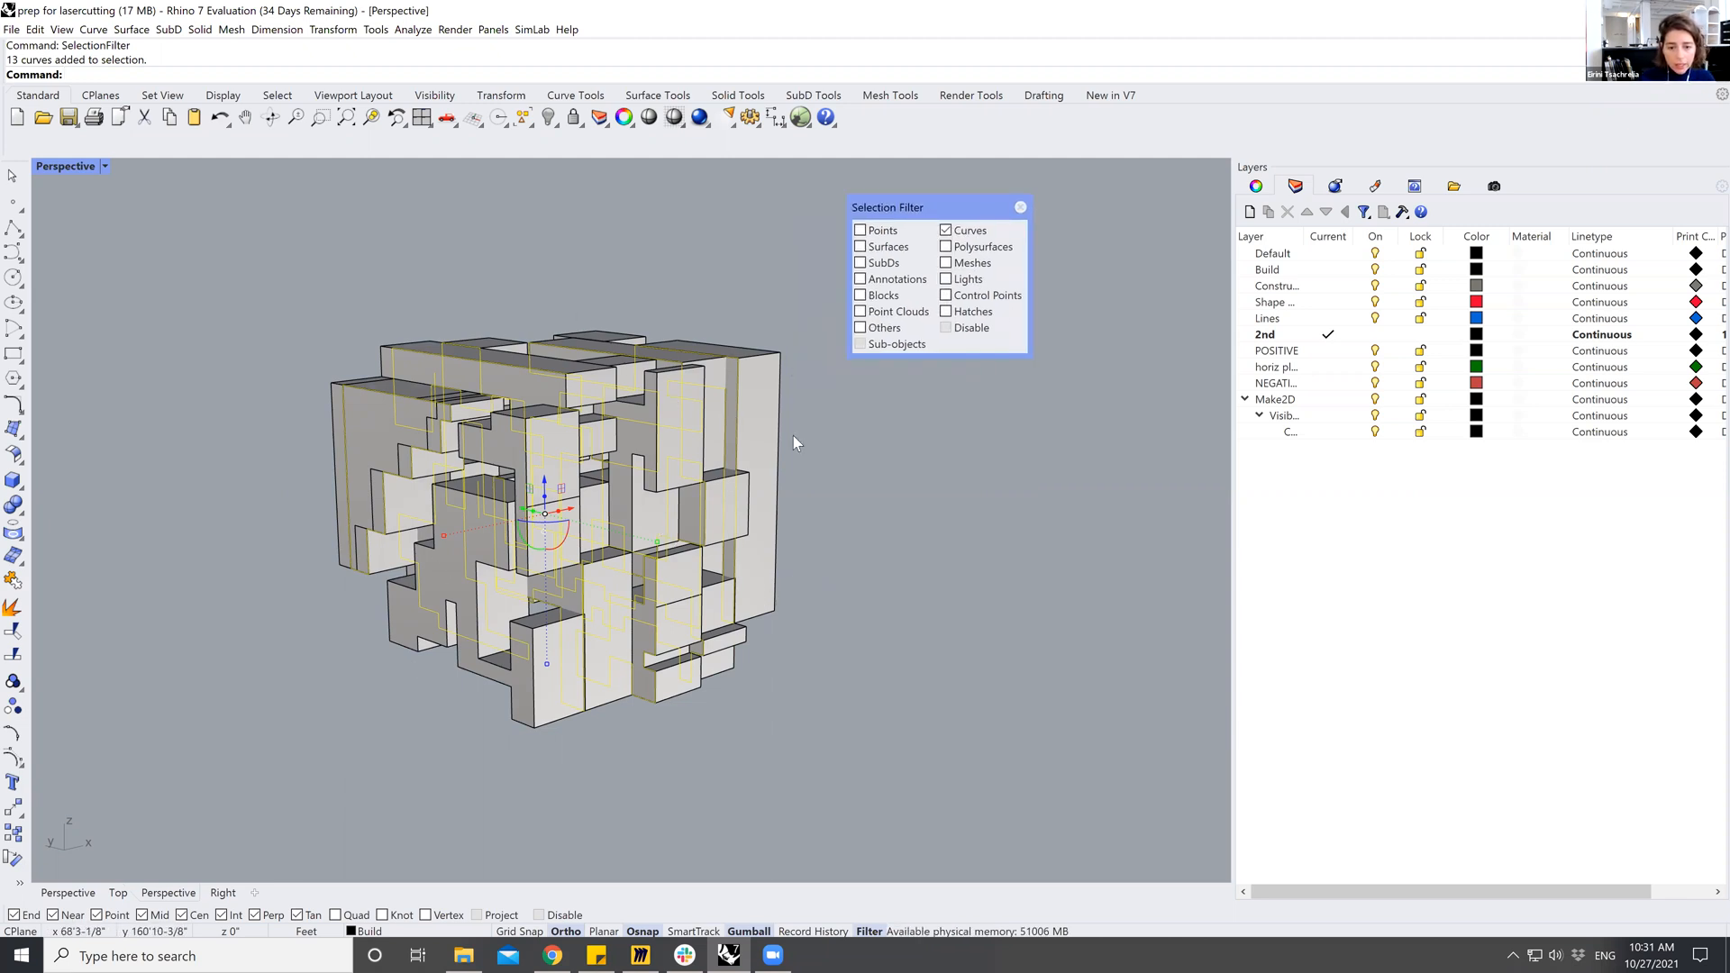
click(885, 438)
drag(324, 259, 820, 809)
key(Delete)
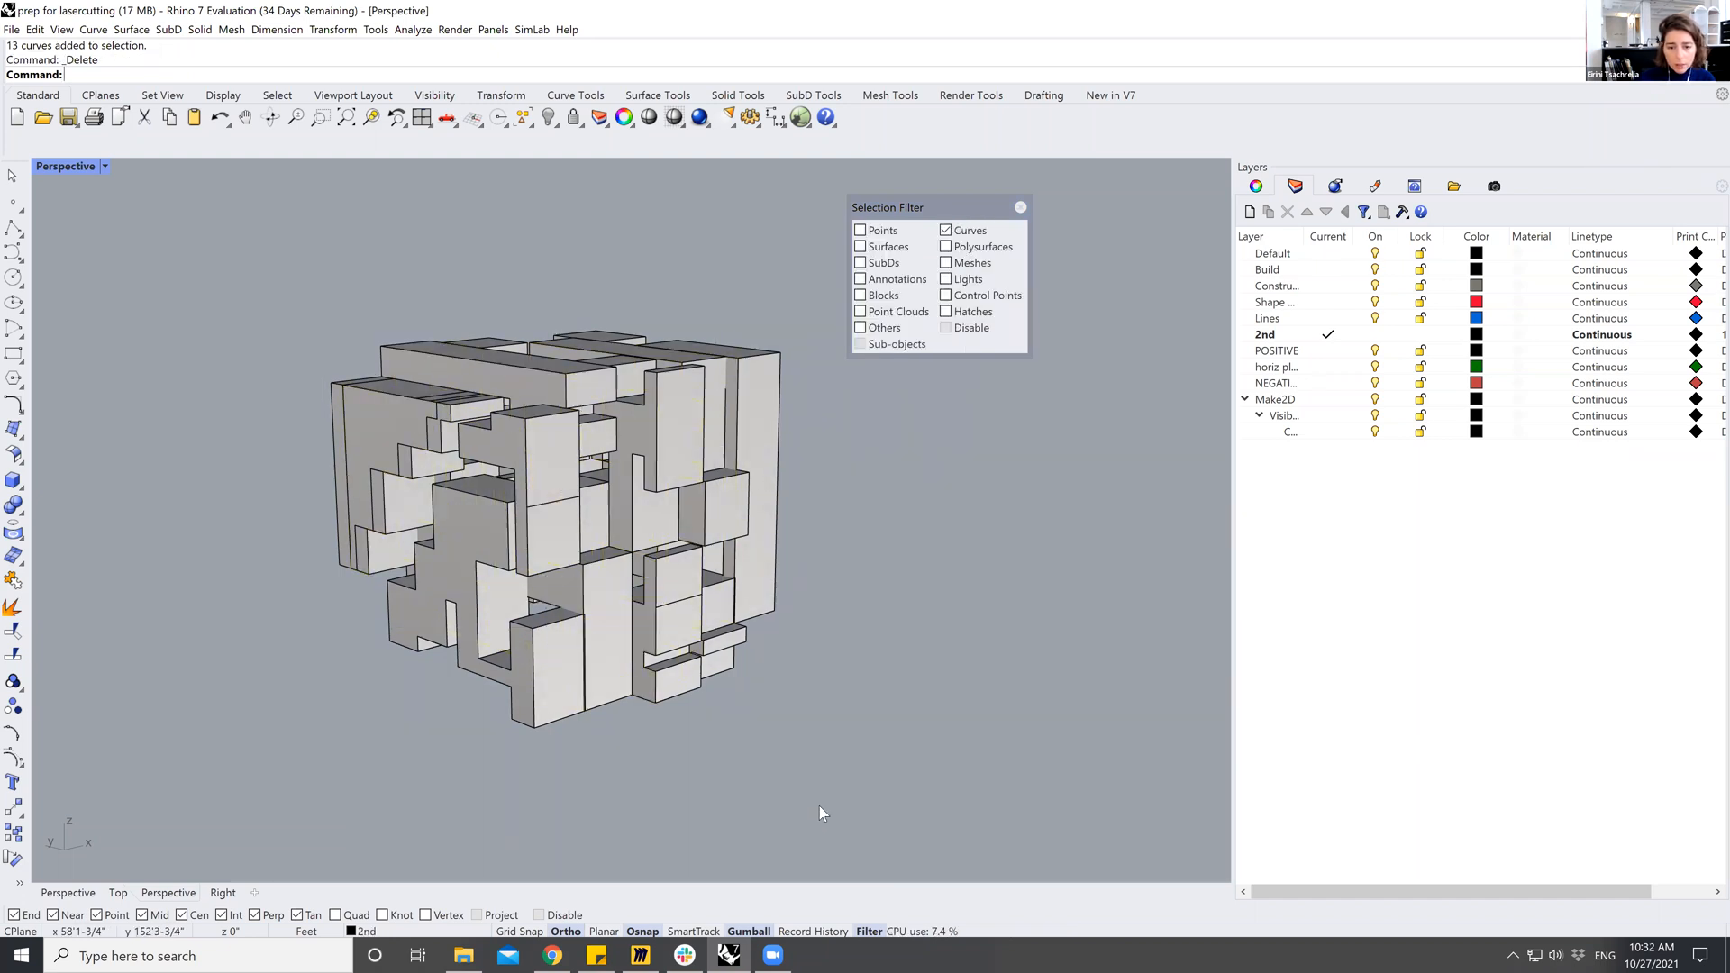
Re-enable all the switched-off object types in the selection filter, including Points, Surfaces, Polysurfaces and Meshes, and close it.
right_drag(577, 505, 482, 620)
click(860, 231)
click(859, 247)
click(860, 263)
click(860, 280)
click(860, 296)
click(859, 312)
click(860, 328)
click(945, 312)
click(945, 295)
click(945, 280)
click(945, 263)
click(946, 247)
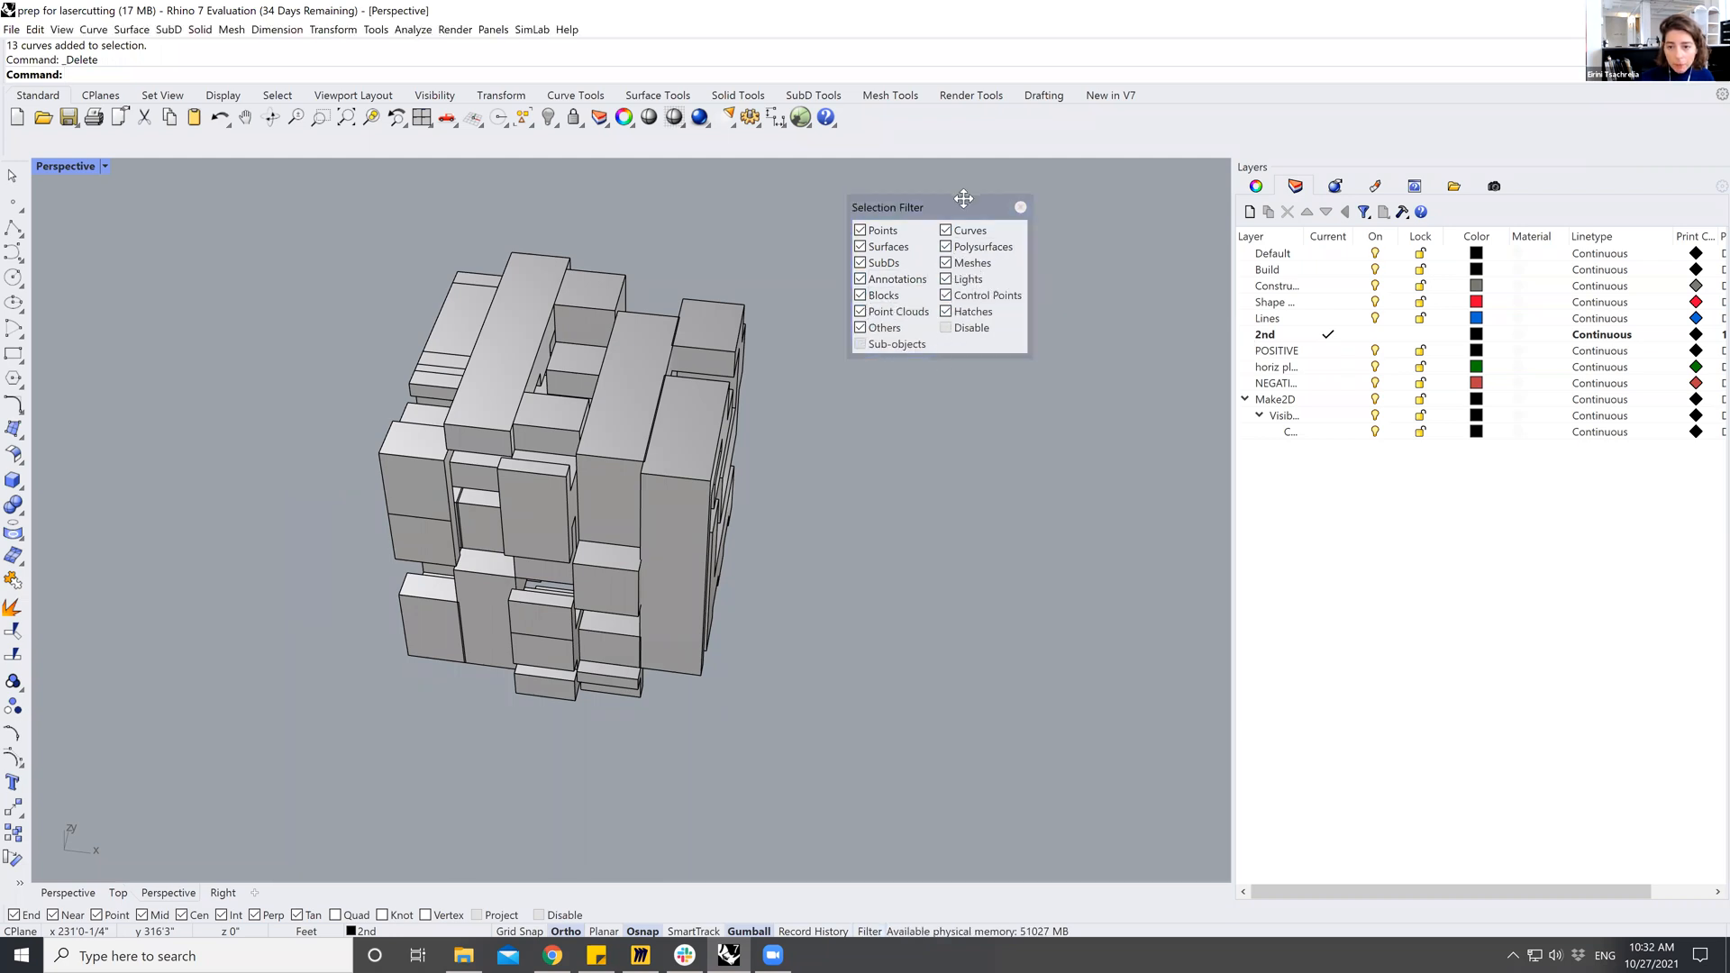
drag(963, 199, 929, 213)
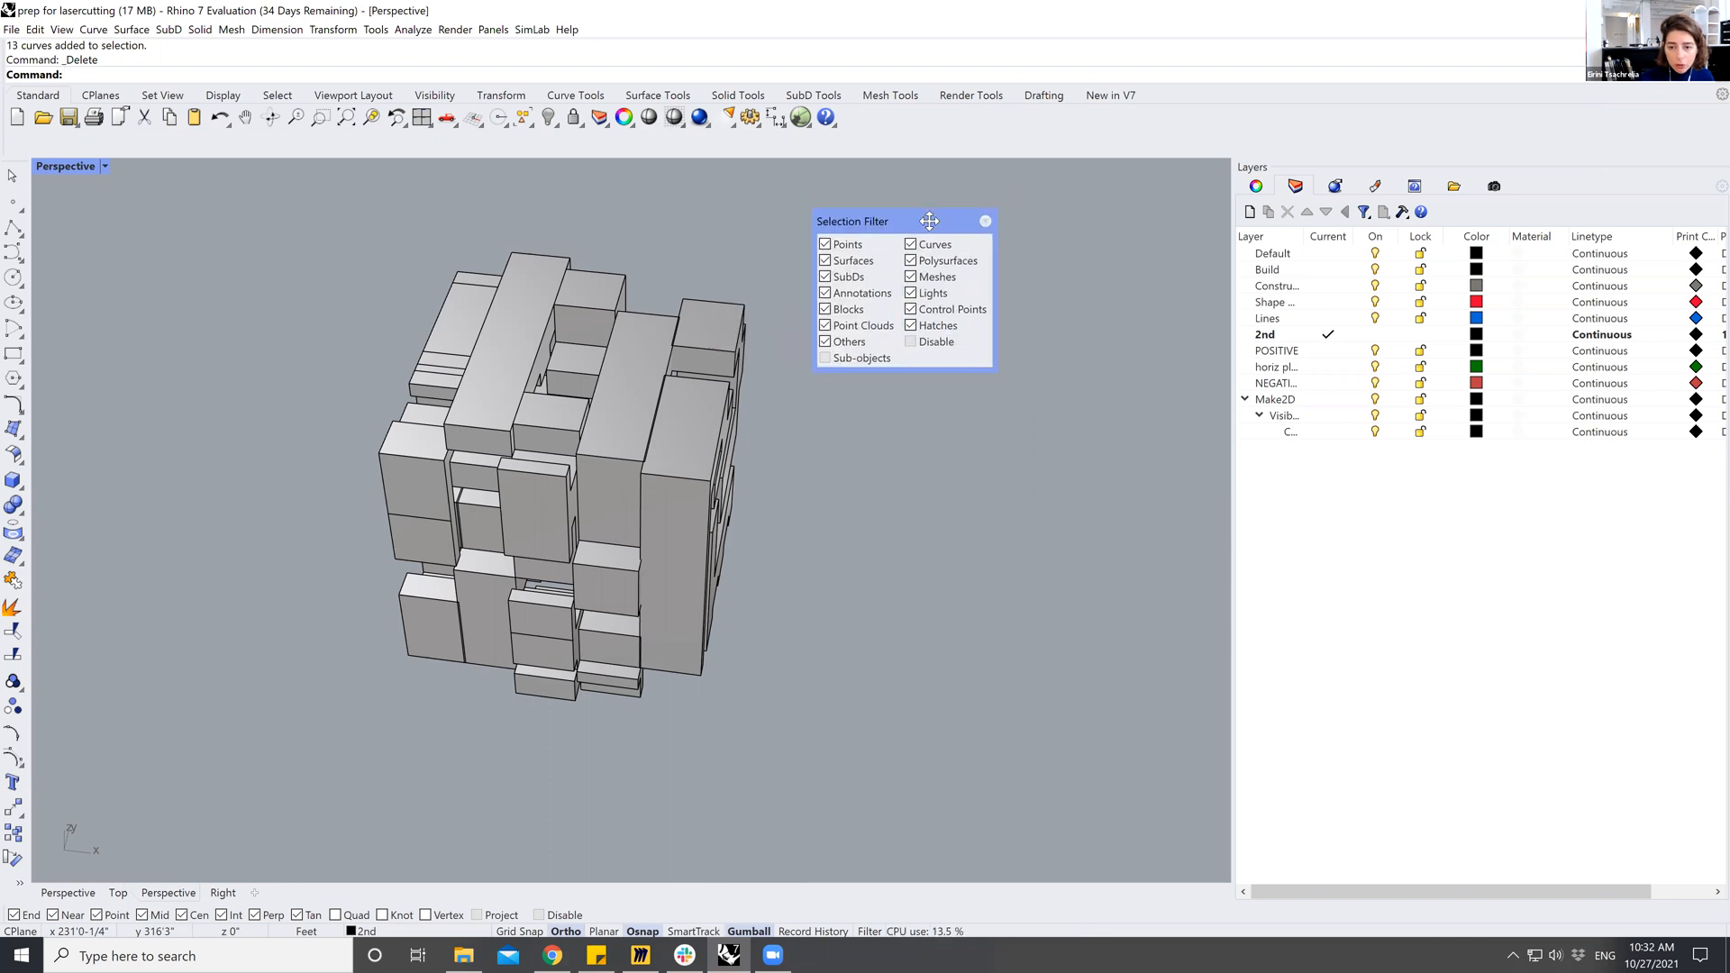
click(985, 222)
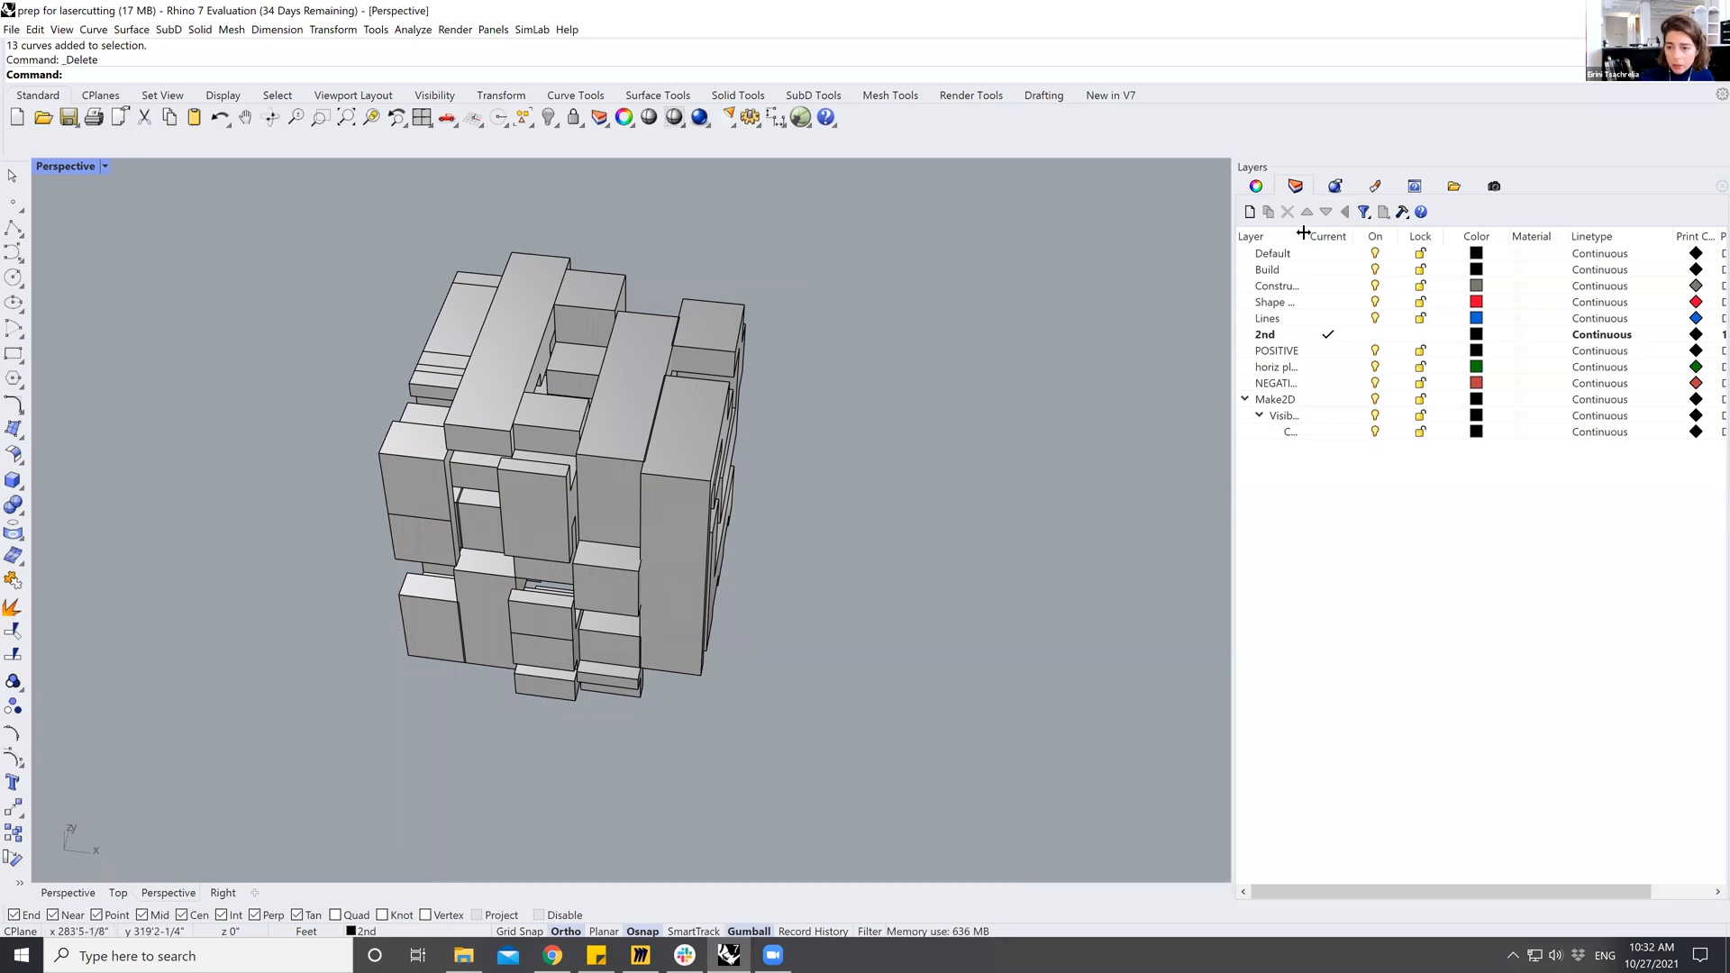
Widen the layer name column and create a new layer named "3d cube".
drag(1304, 236, 1377, 233)
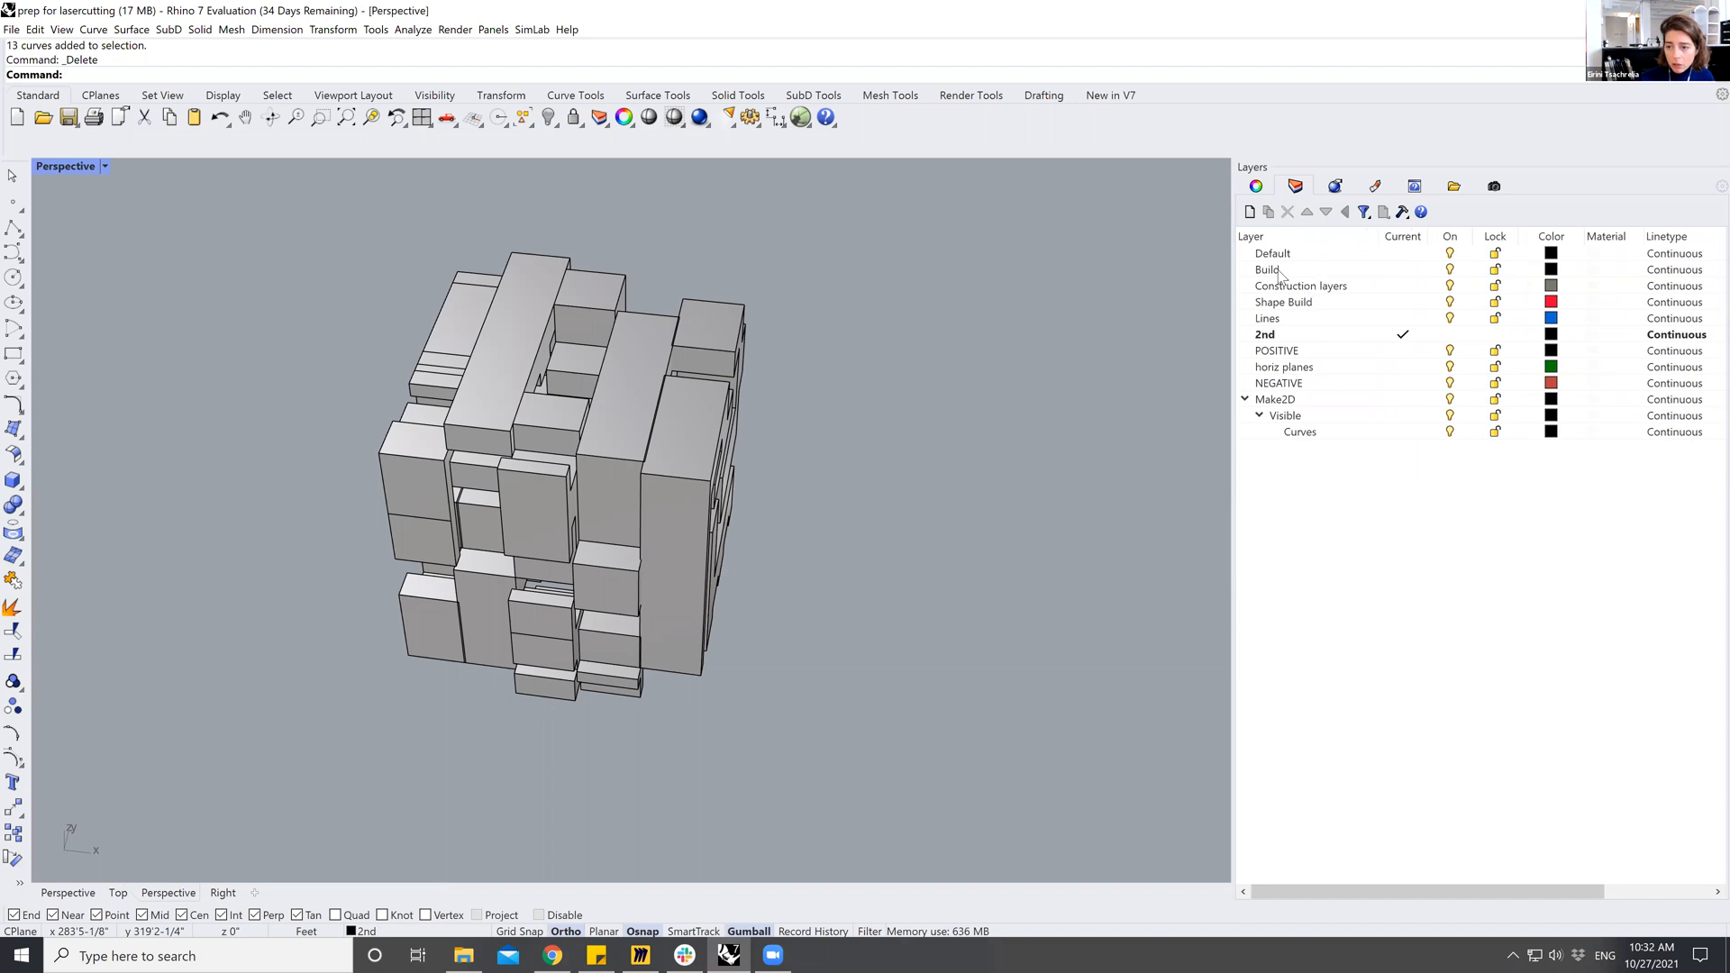
click(1250, 212)
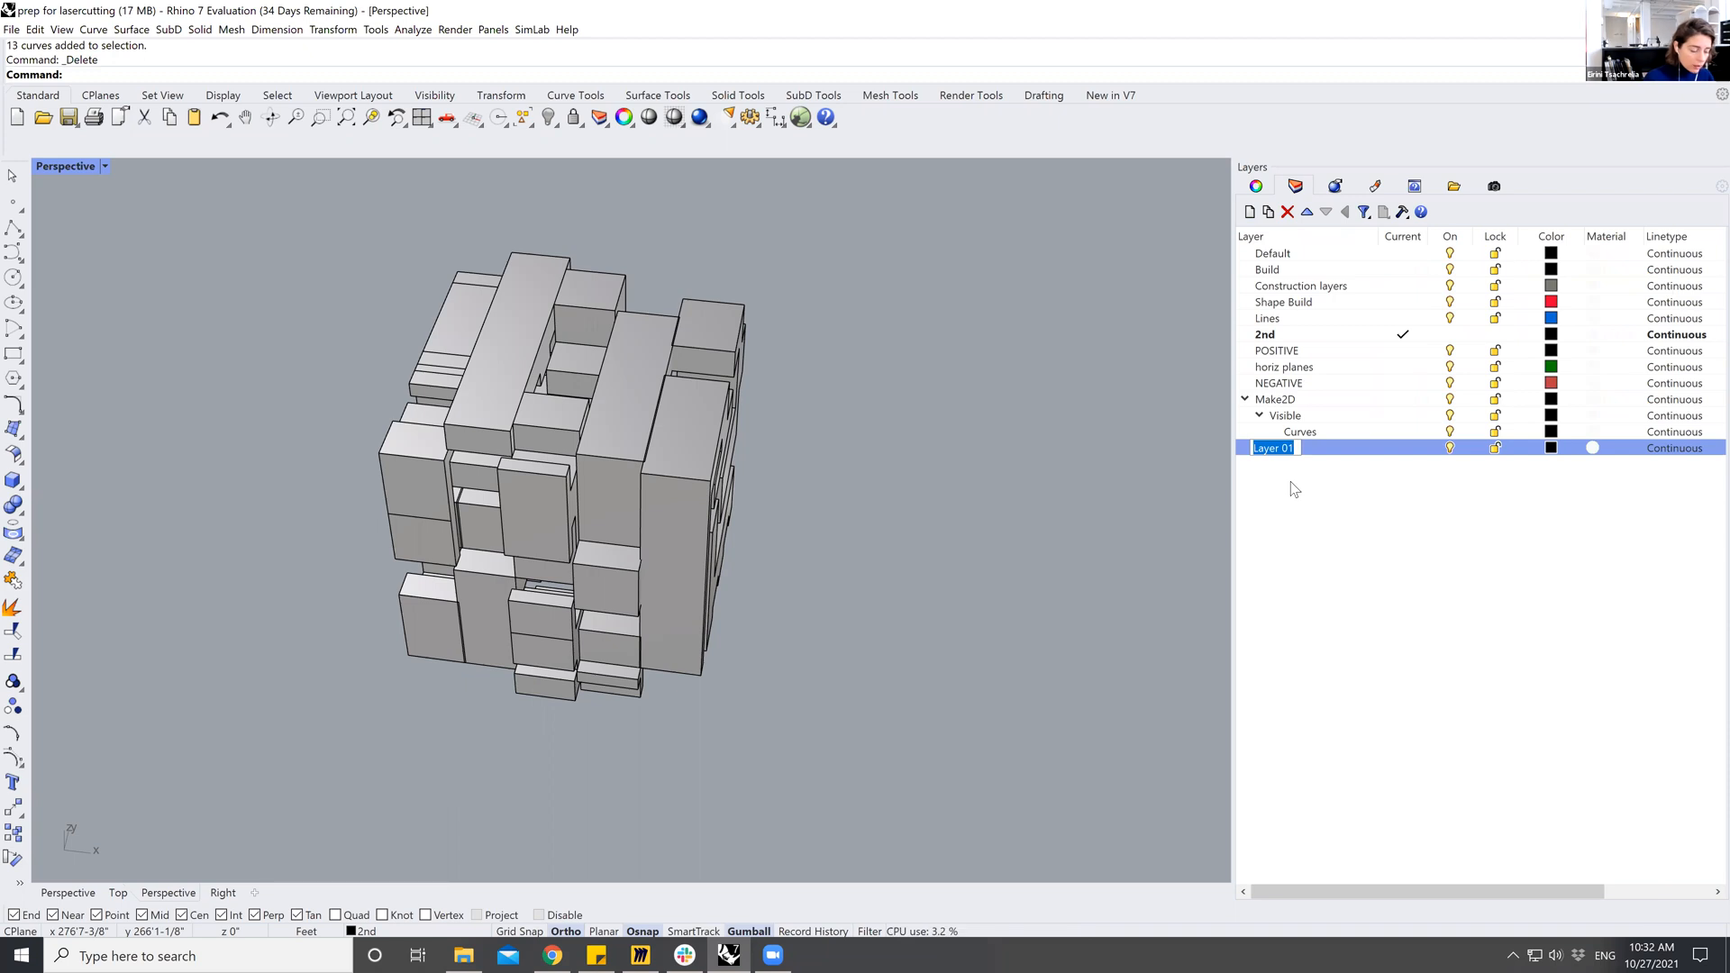
text(3d)
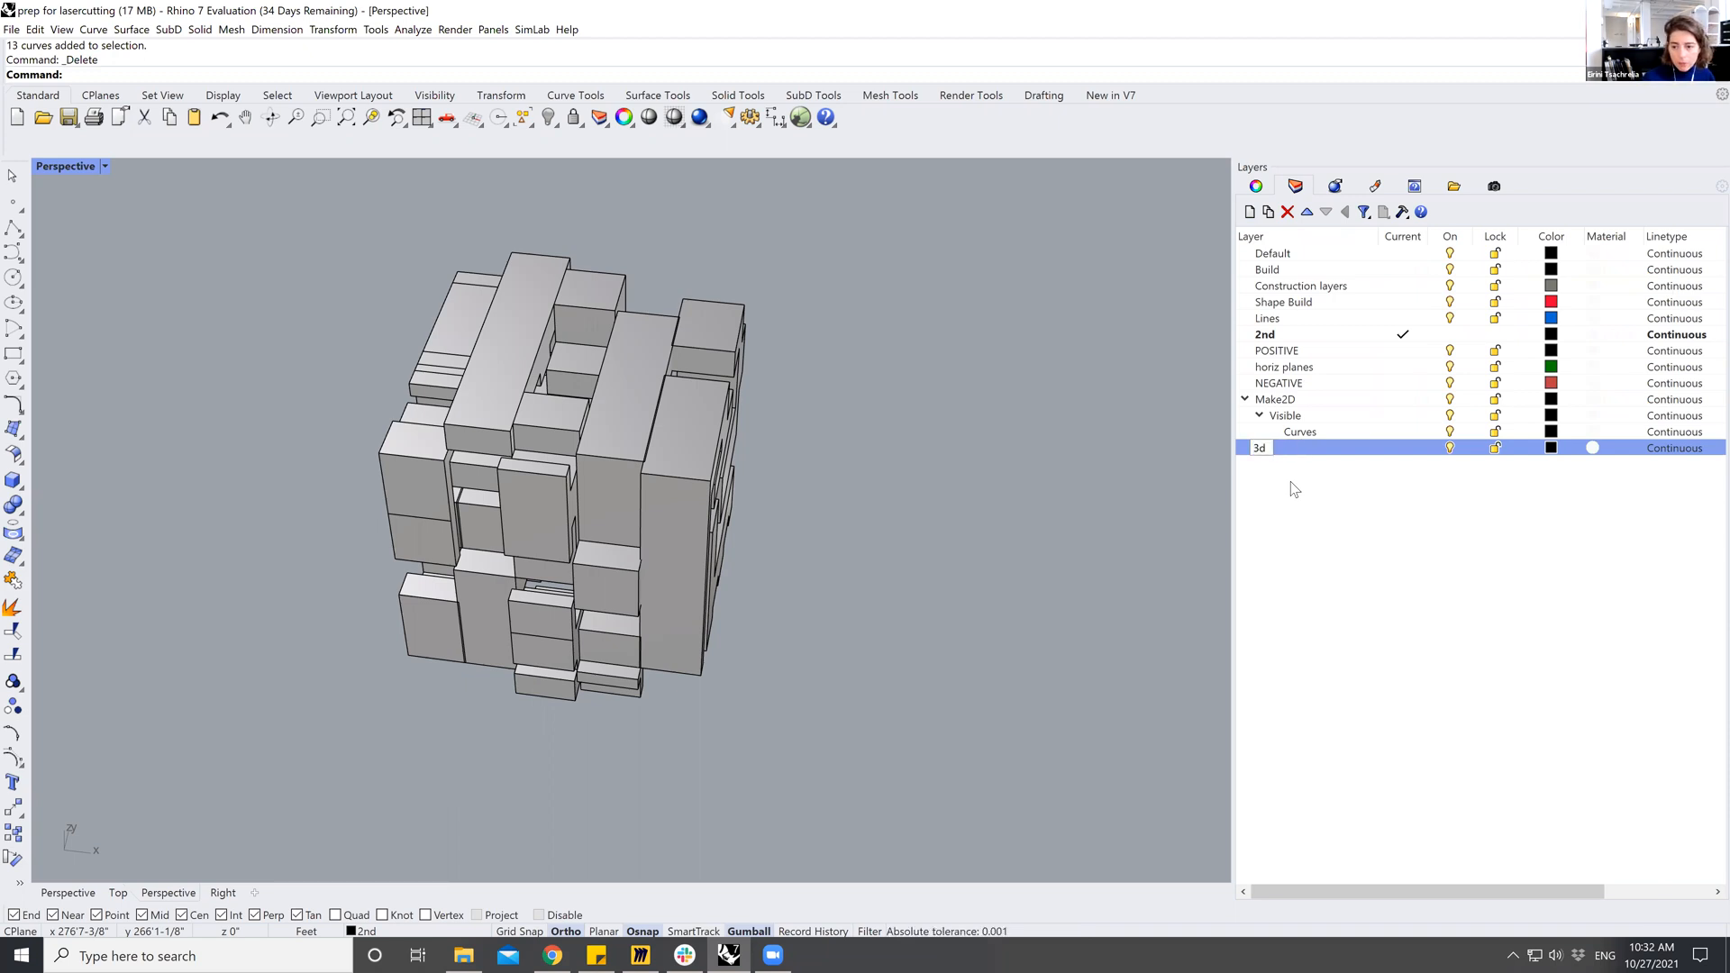
text( cube)
key(Return)
Select all pieces of the cube and move them to the "3d cube" layer.
drag(314, 185, 811, 770)
right_click(1401, 449)
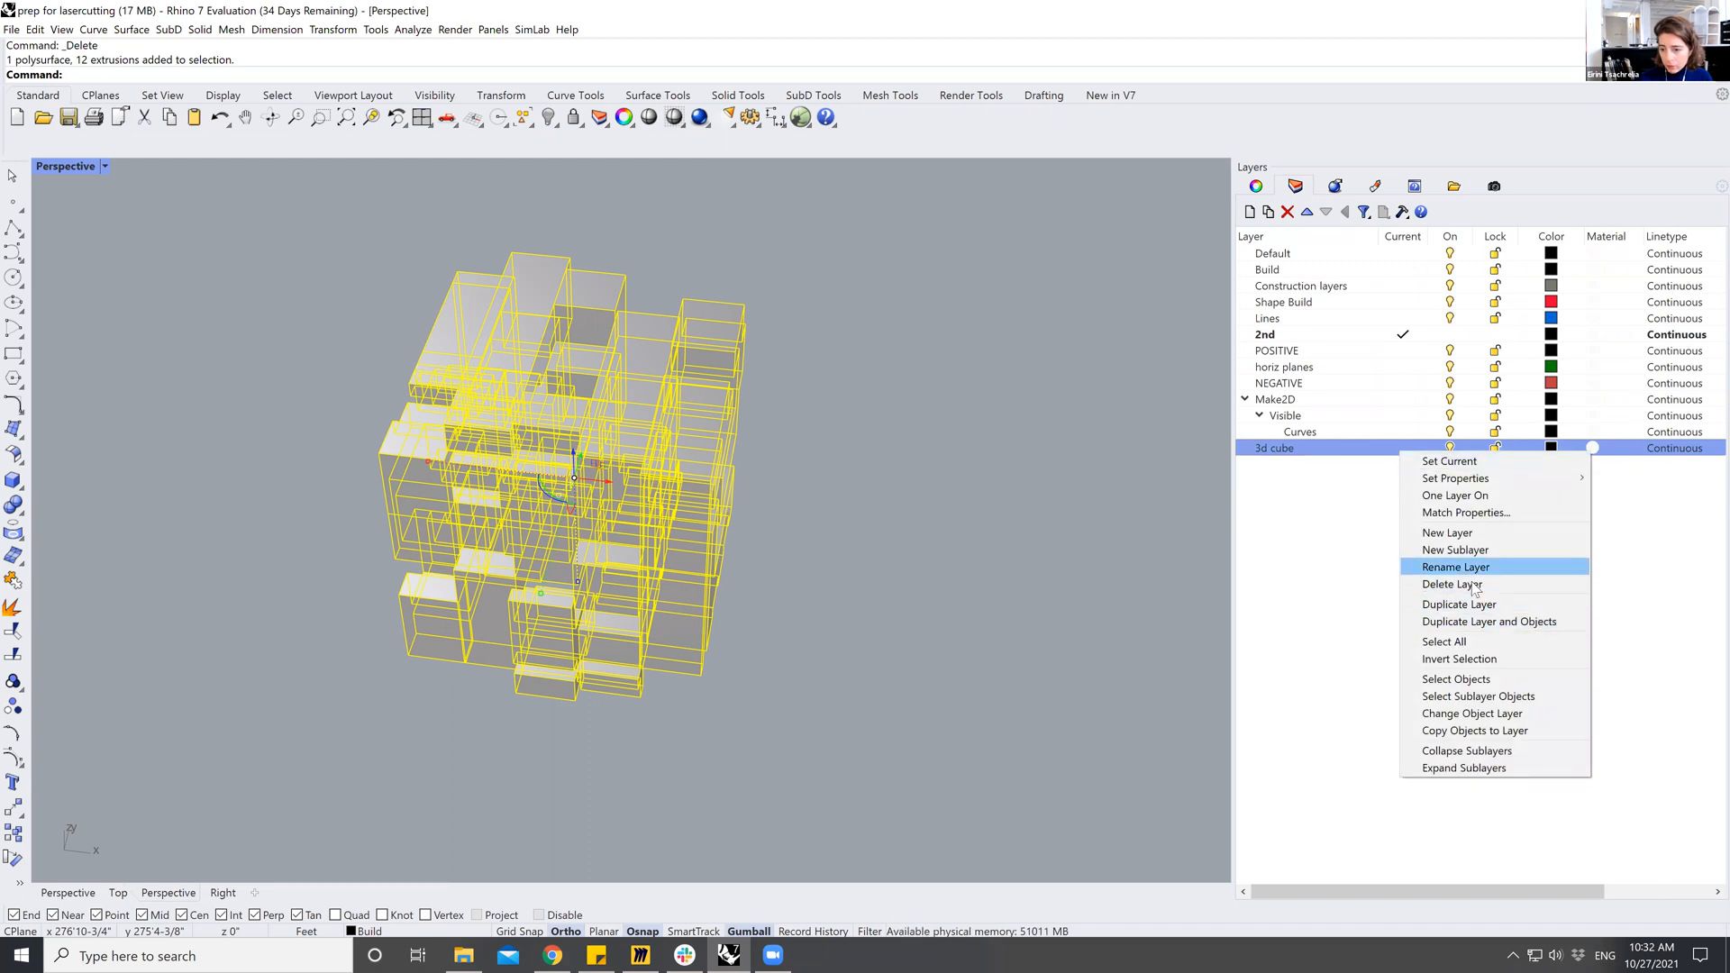
click(438, 935)
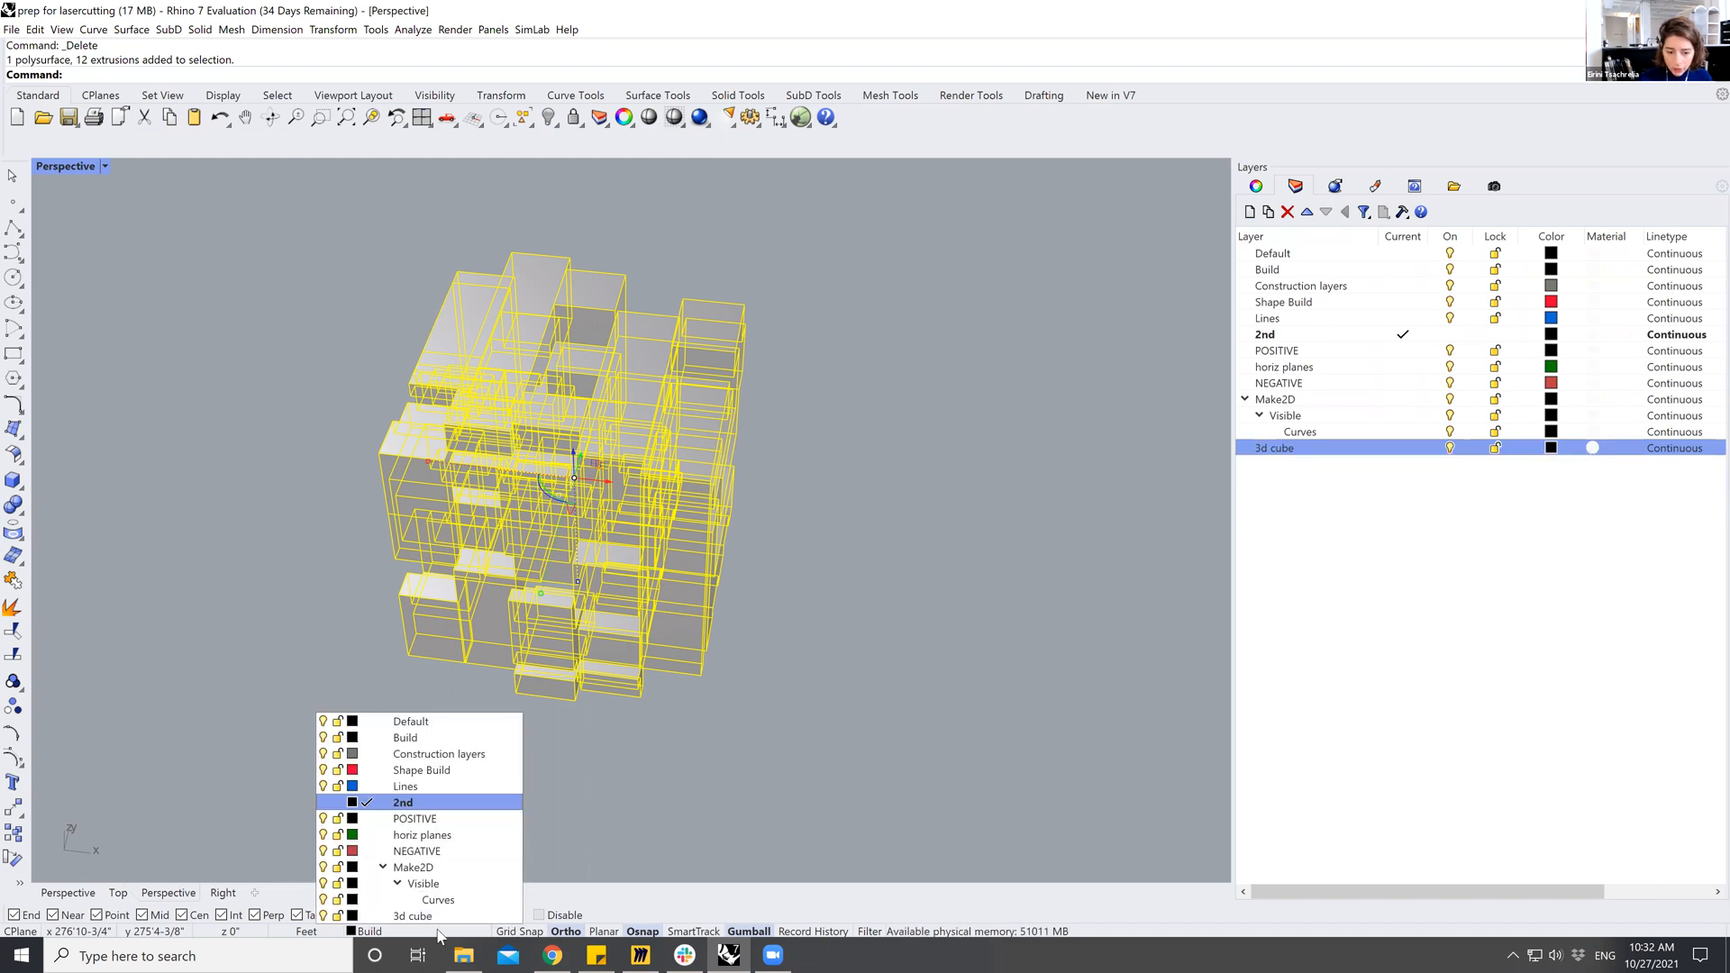
click(443, 915)
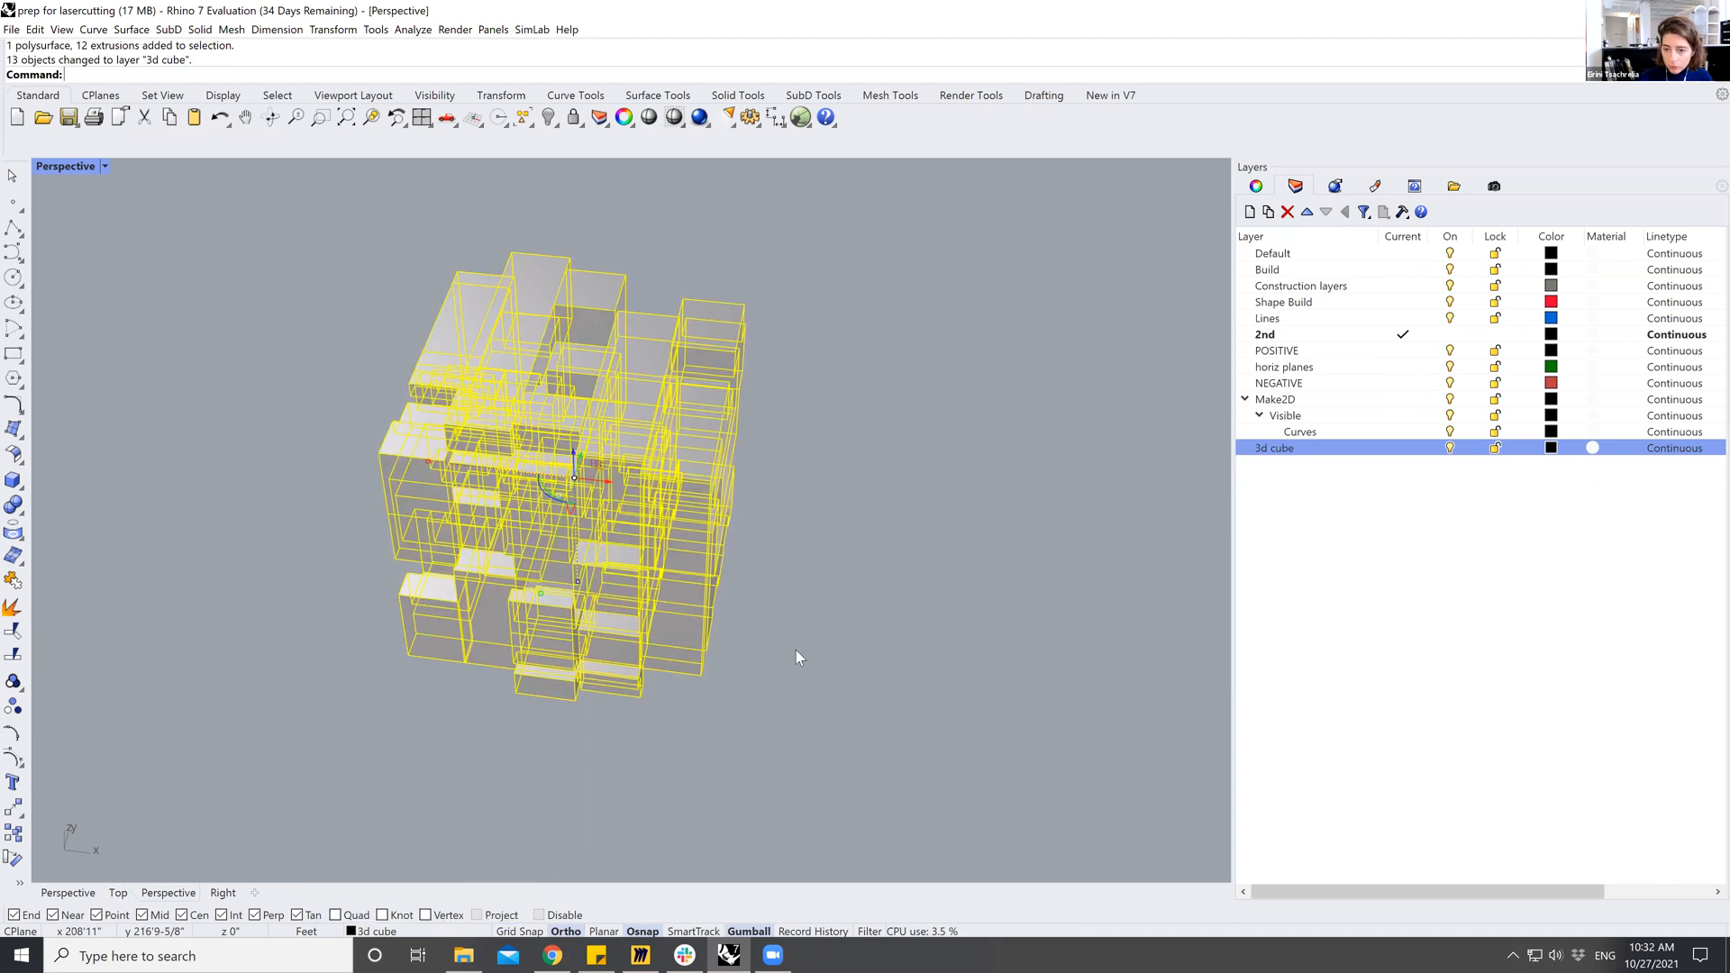
click(792, 593)
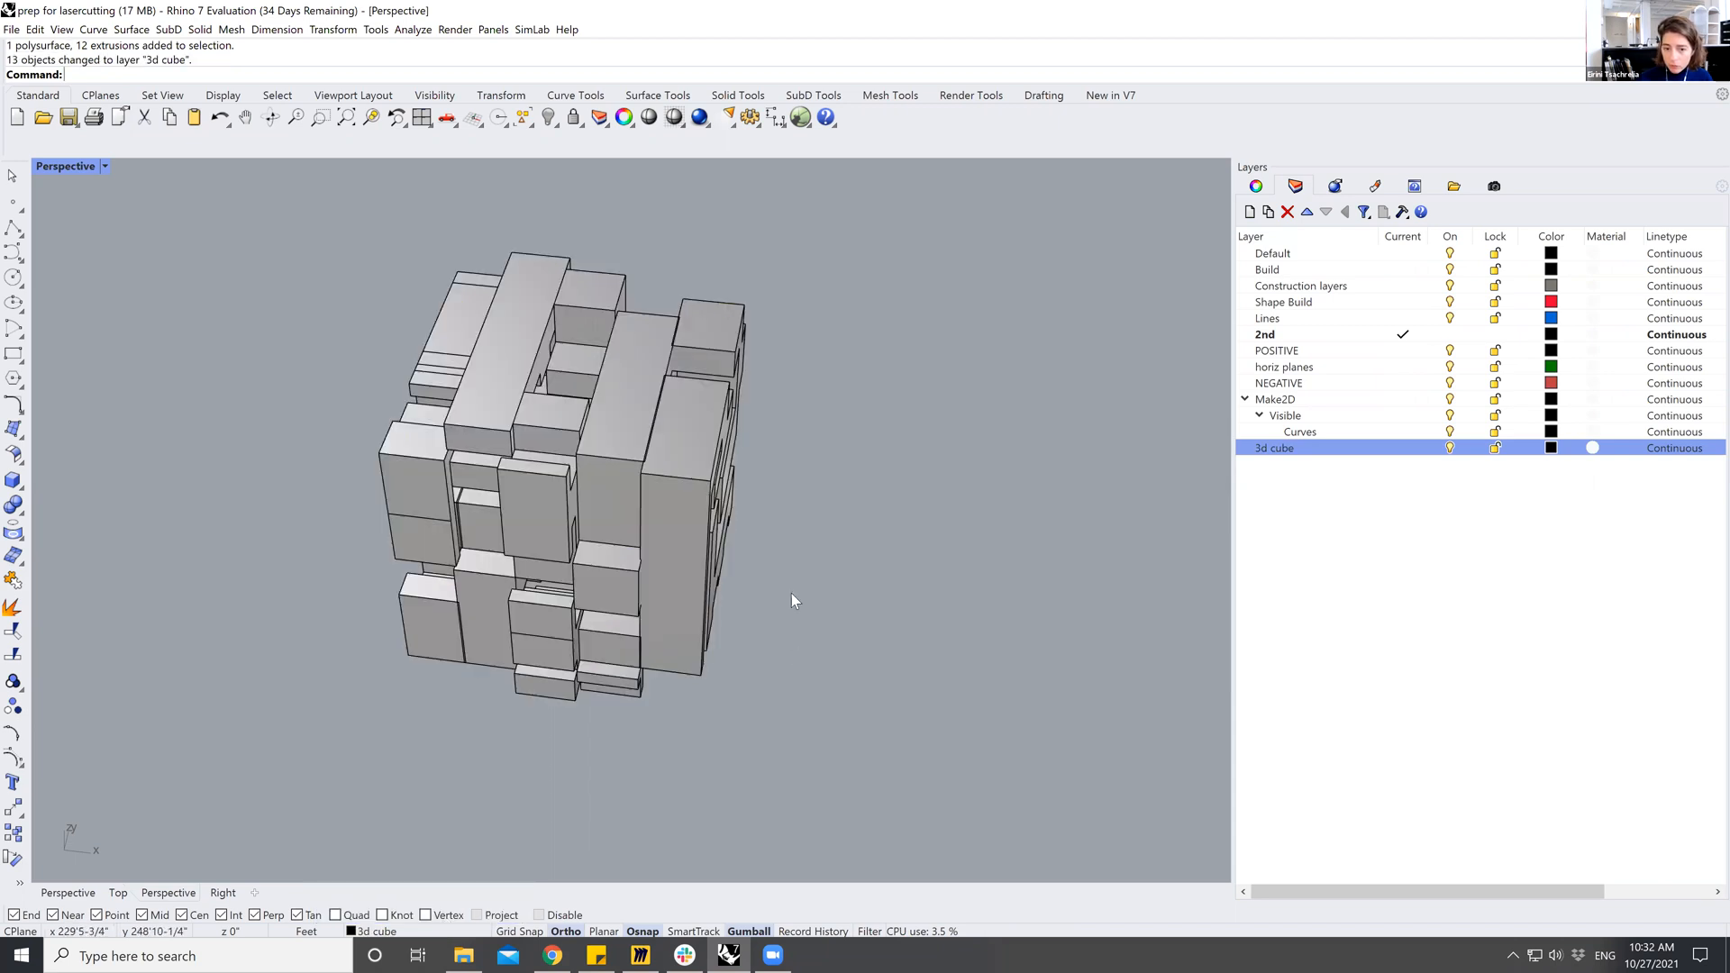
Check the contents of the "3d cube" layer by toggling its visibility off and on, and collapse the Make2D sublayers.
click(1450, 448)
click(1450, 448)
click(1450, 448)
click(1450, 448)
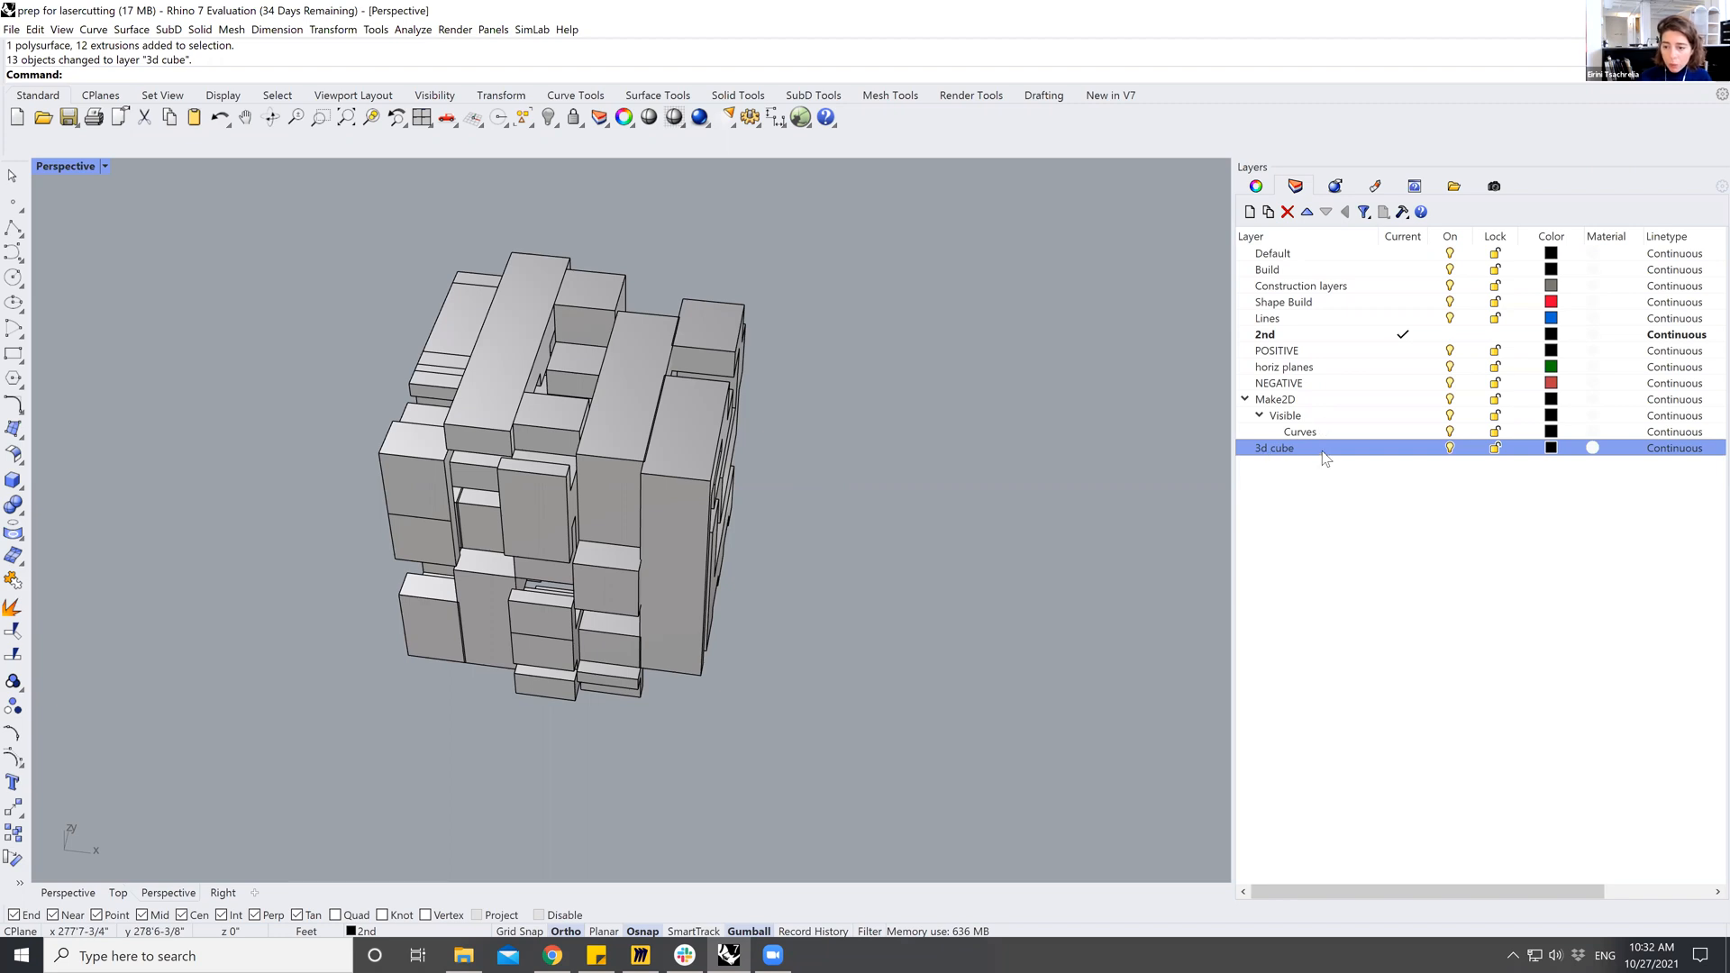
click(1245, 400)
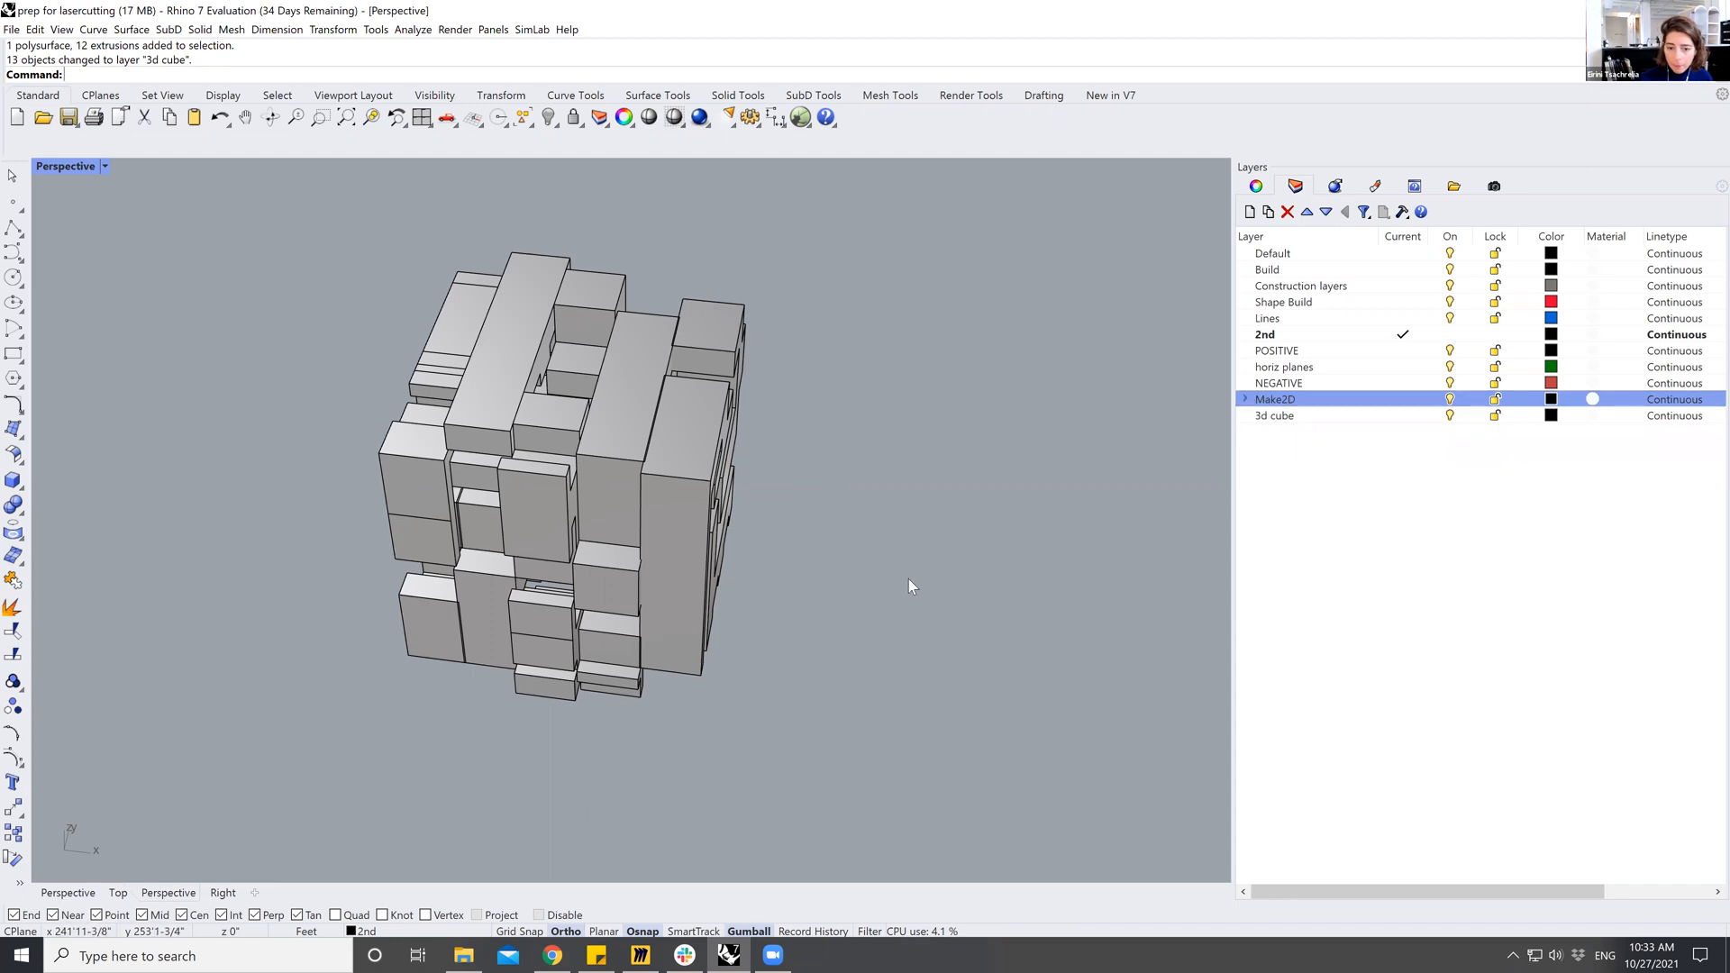
right_drag(786, 626, 783, 631)
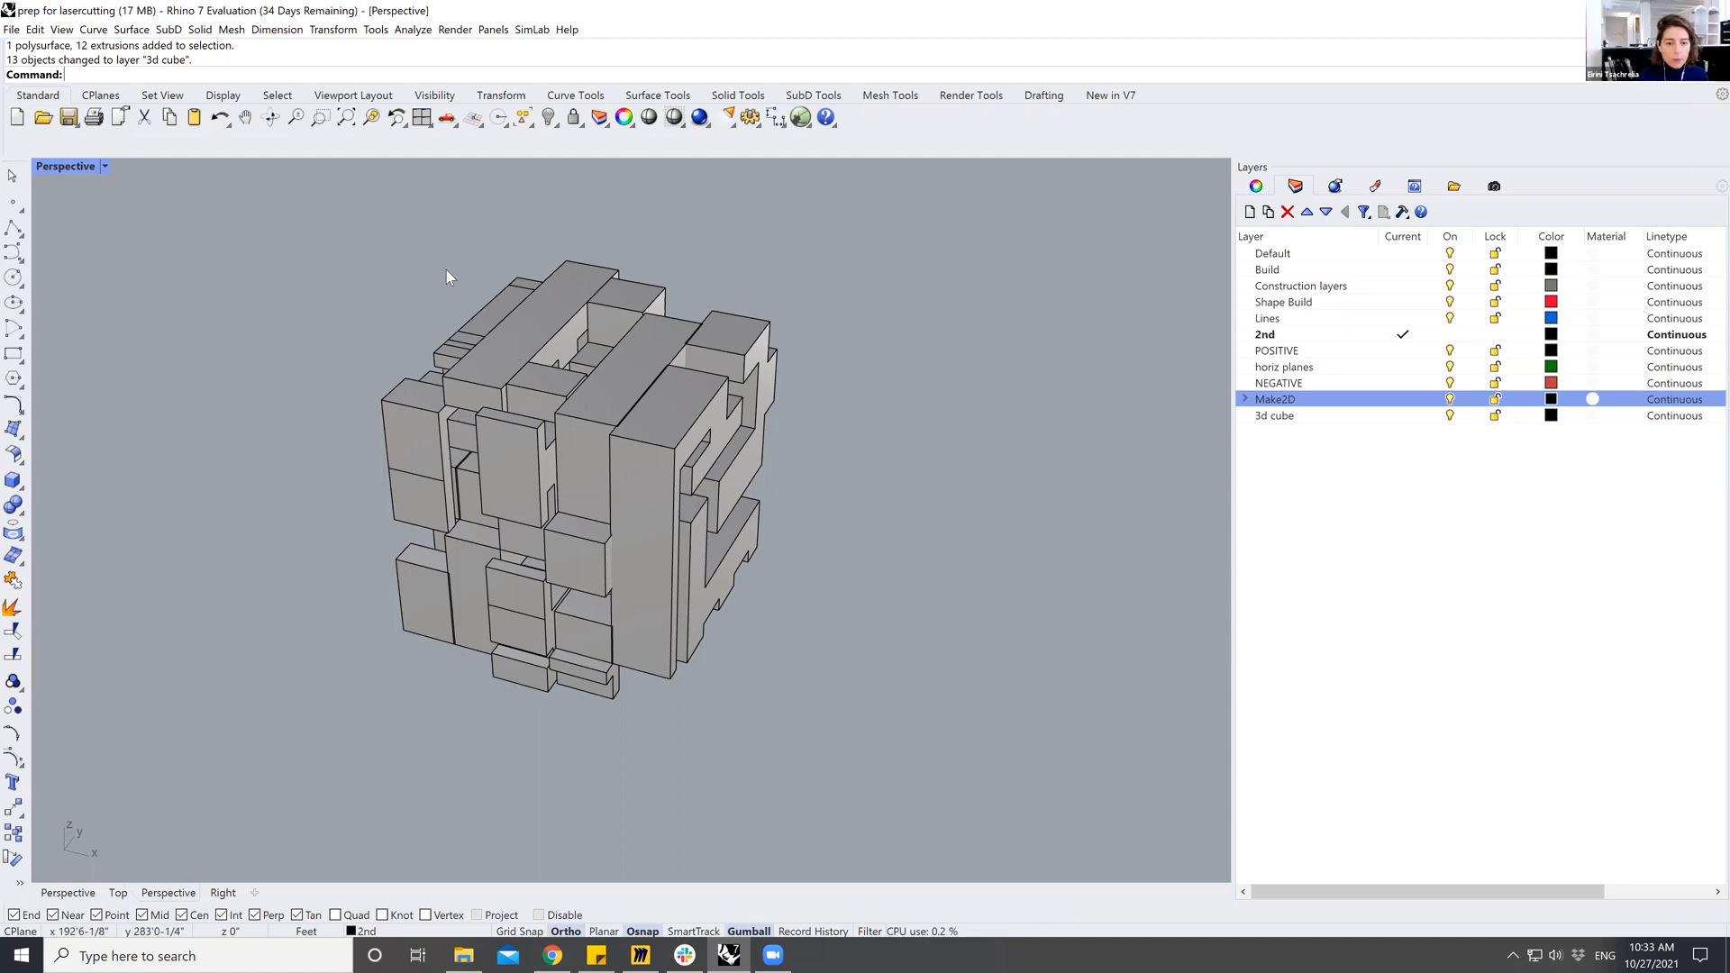
Delete the extra stepped extrusion that overlaps the outer slab on the cube's stepped side.
right_drag(550, 496, 883, 463)
scroll(629, 442, up, 3)
scroll(628, 441, down, 3)
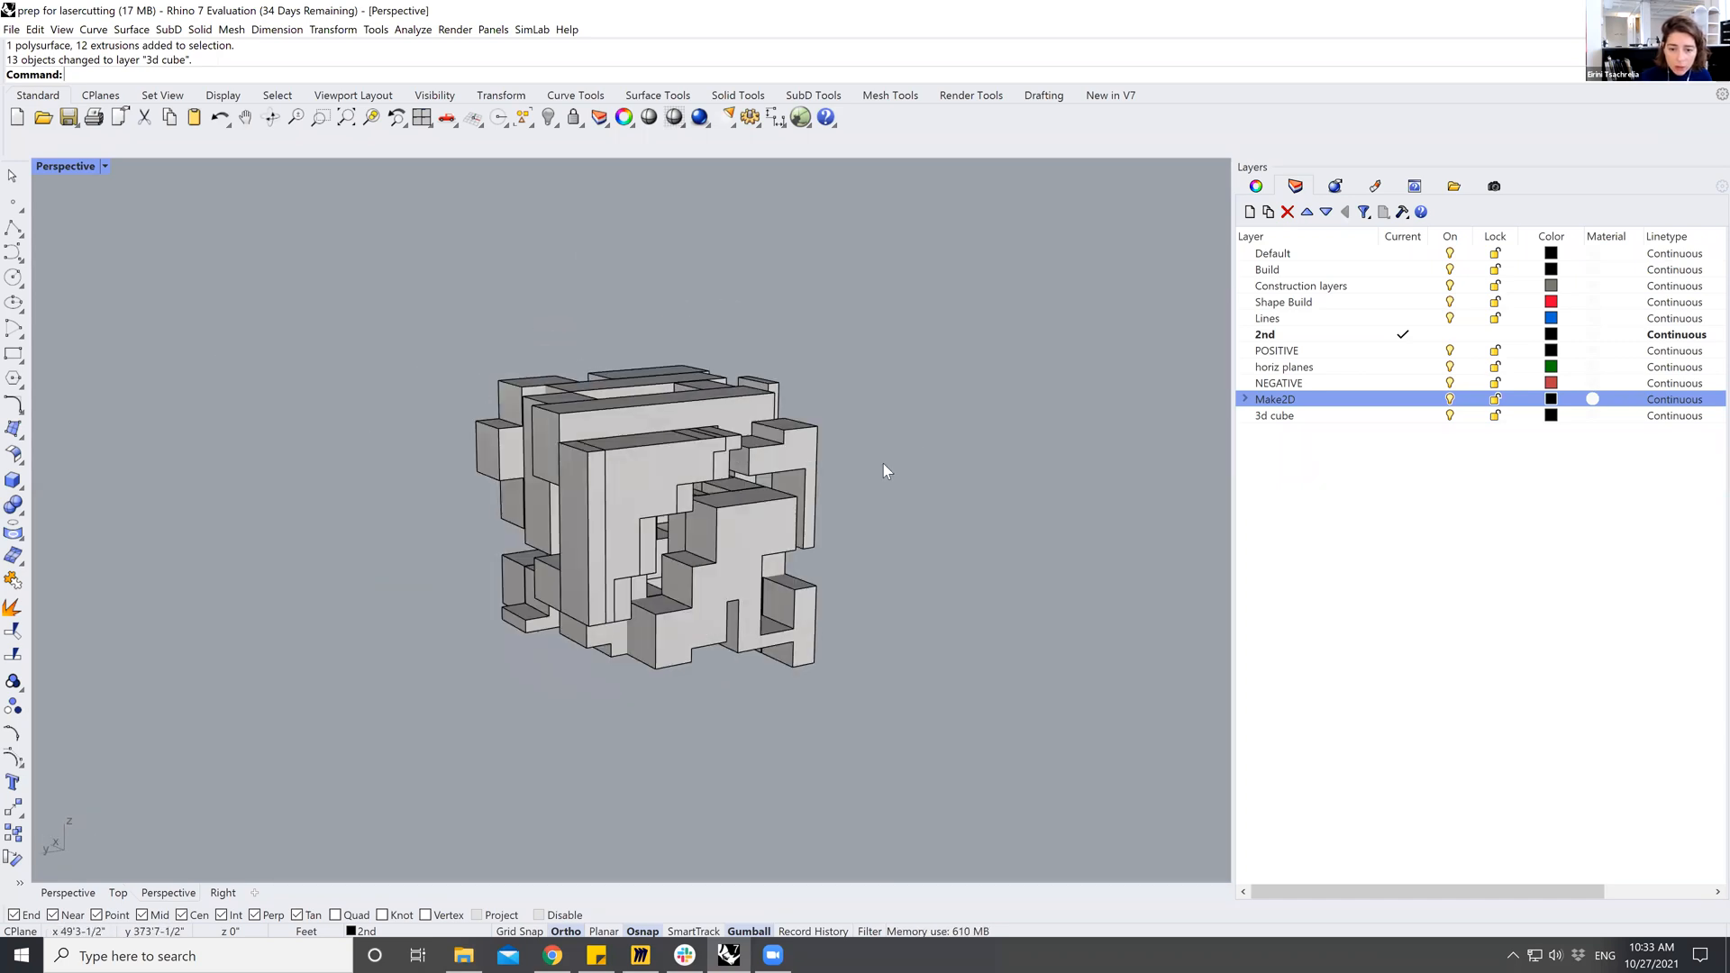
scroll(716, 465, up, 5)
click(709, 465)
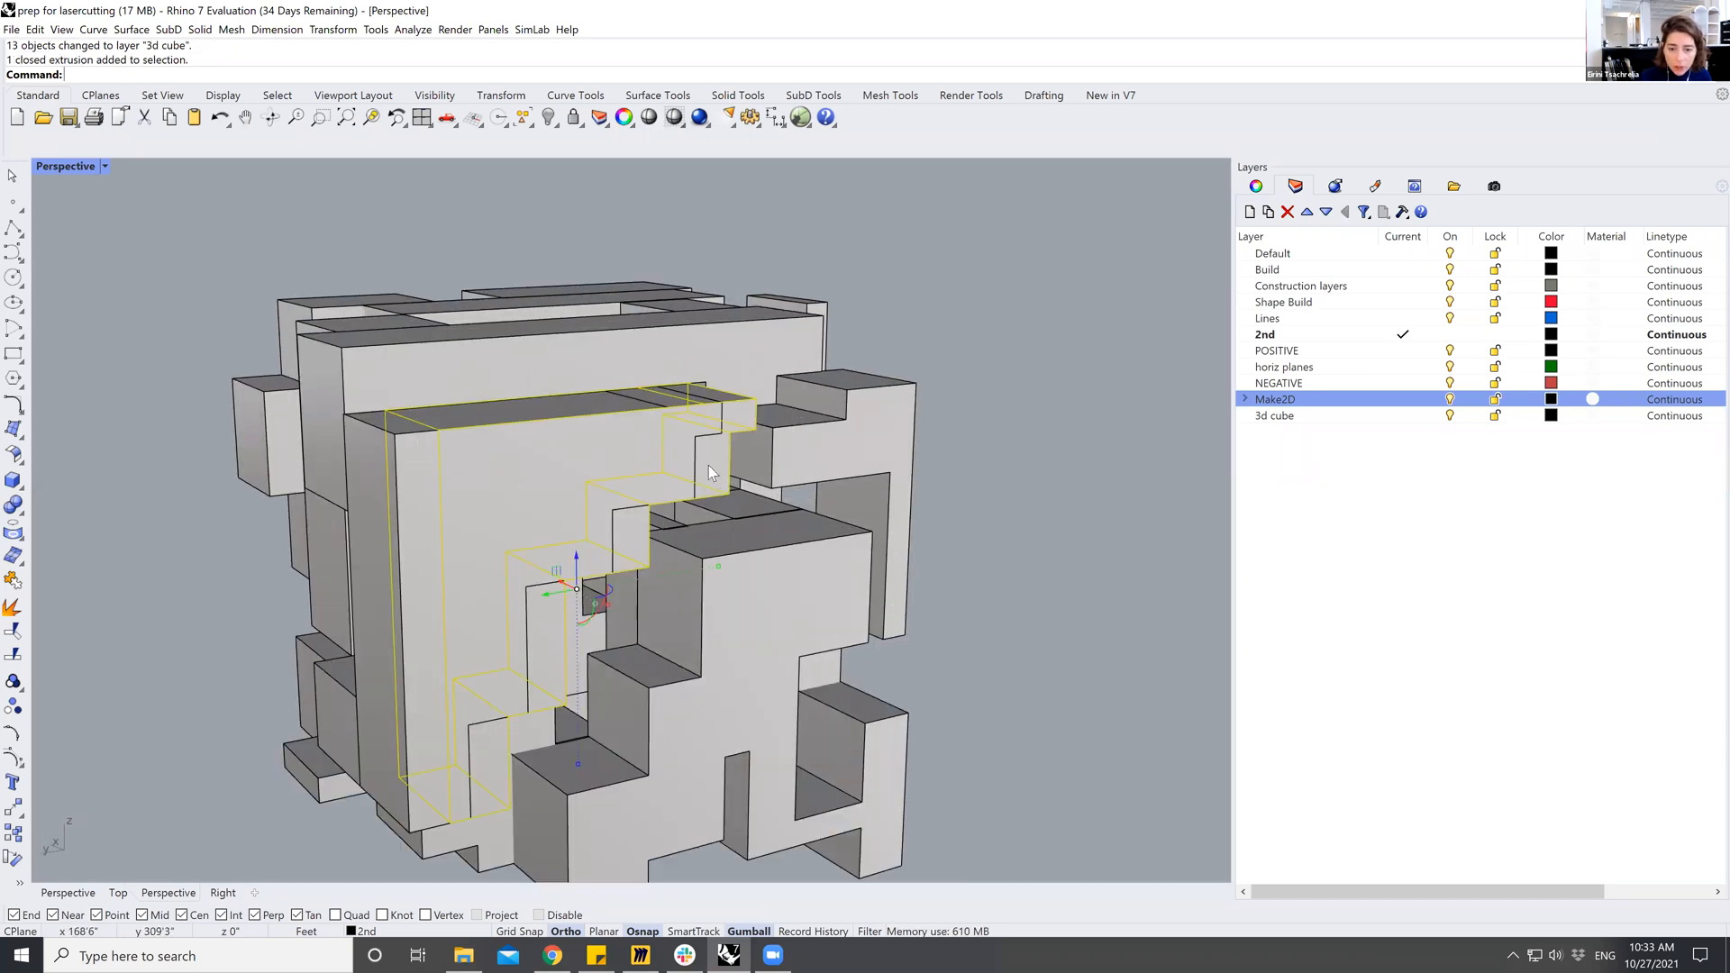
shift+click(412, 456)
right_drag(726, 494, 700, 539)
key(Delete)
Select all remaining pieces of the cube and group them.
right_drag(587, 431, 501, 420)
click(505, 489)
click(880, 413)
scroll(689, 401, down, 4)
right_drag(561, 337, 546, 469)
drag(285, 224, 857, 715)
key(BackSpace)
key(BackSpace)
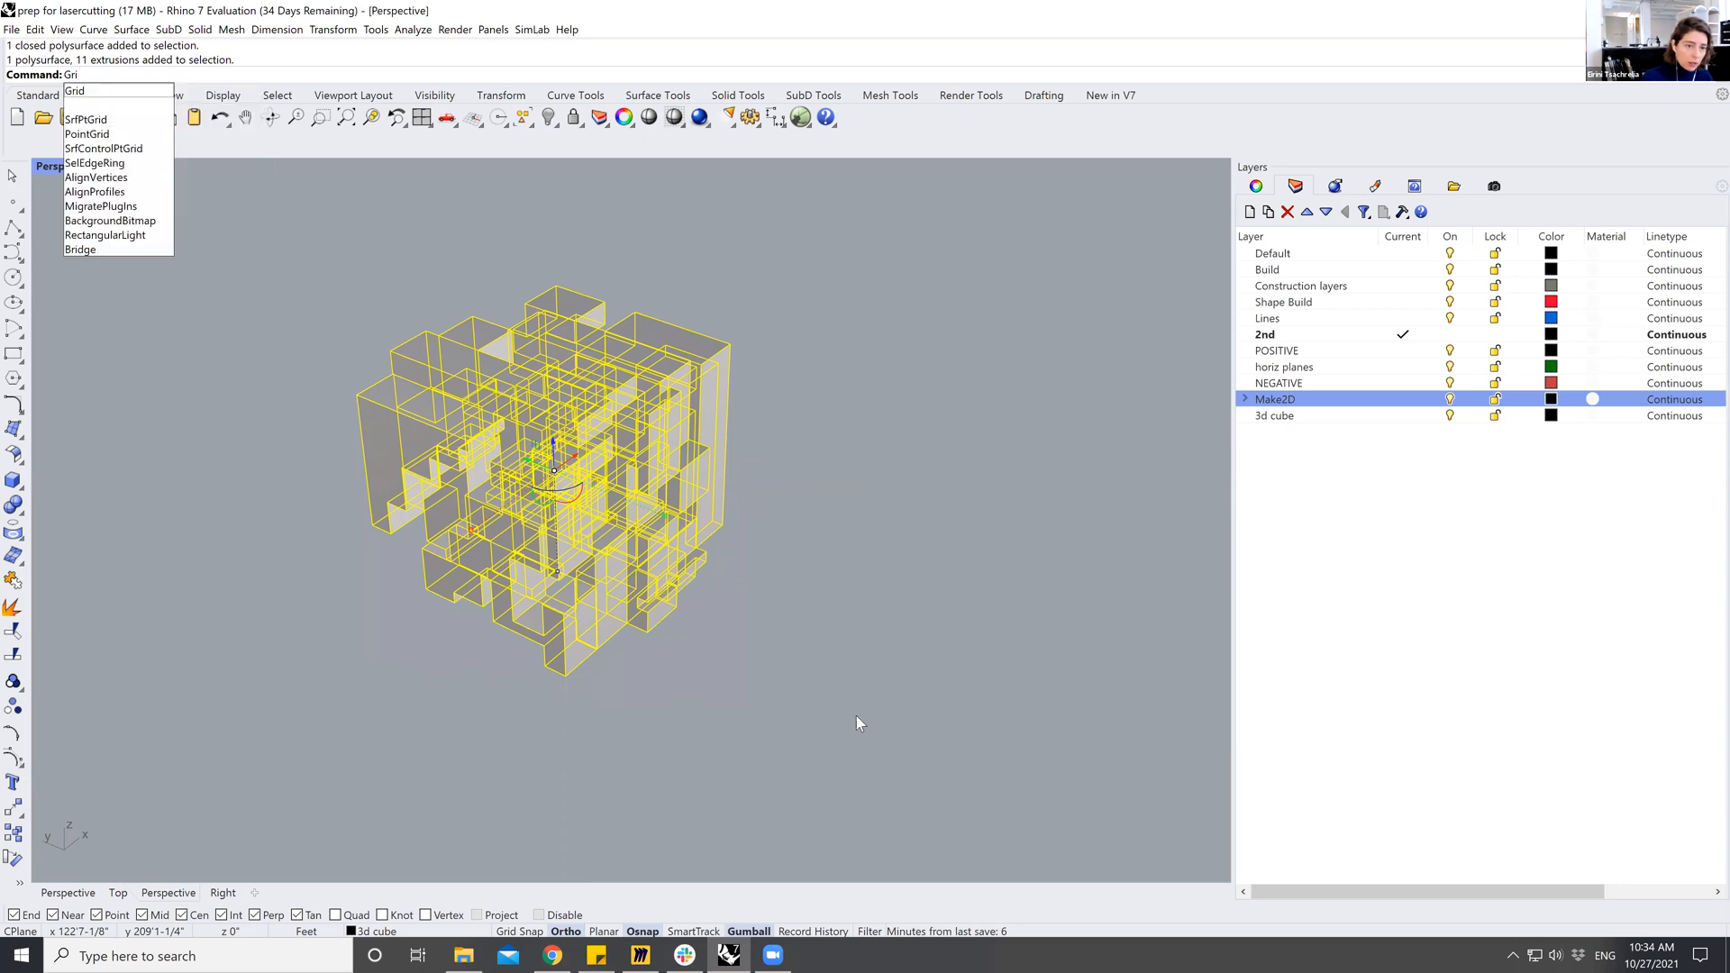
text(oup)
key(Return)
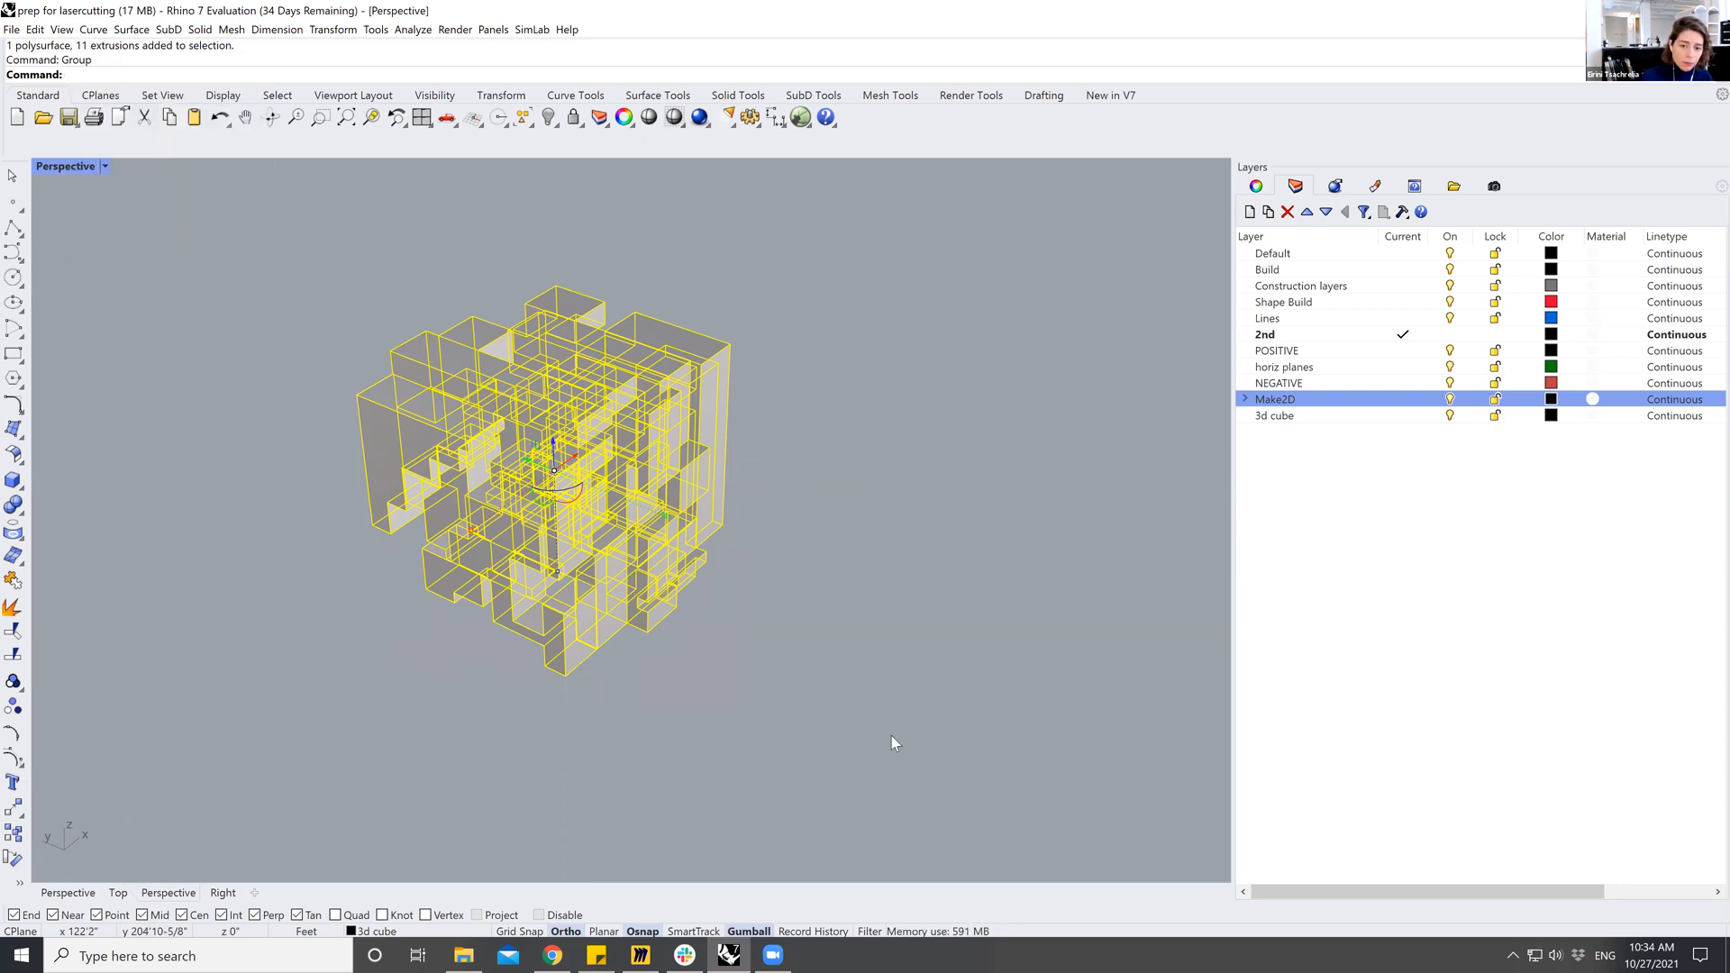
Ungroup the cube so its pieces can be selected individually.
click(685, 485)
text(Ungroup)
key(Return)
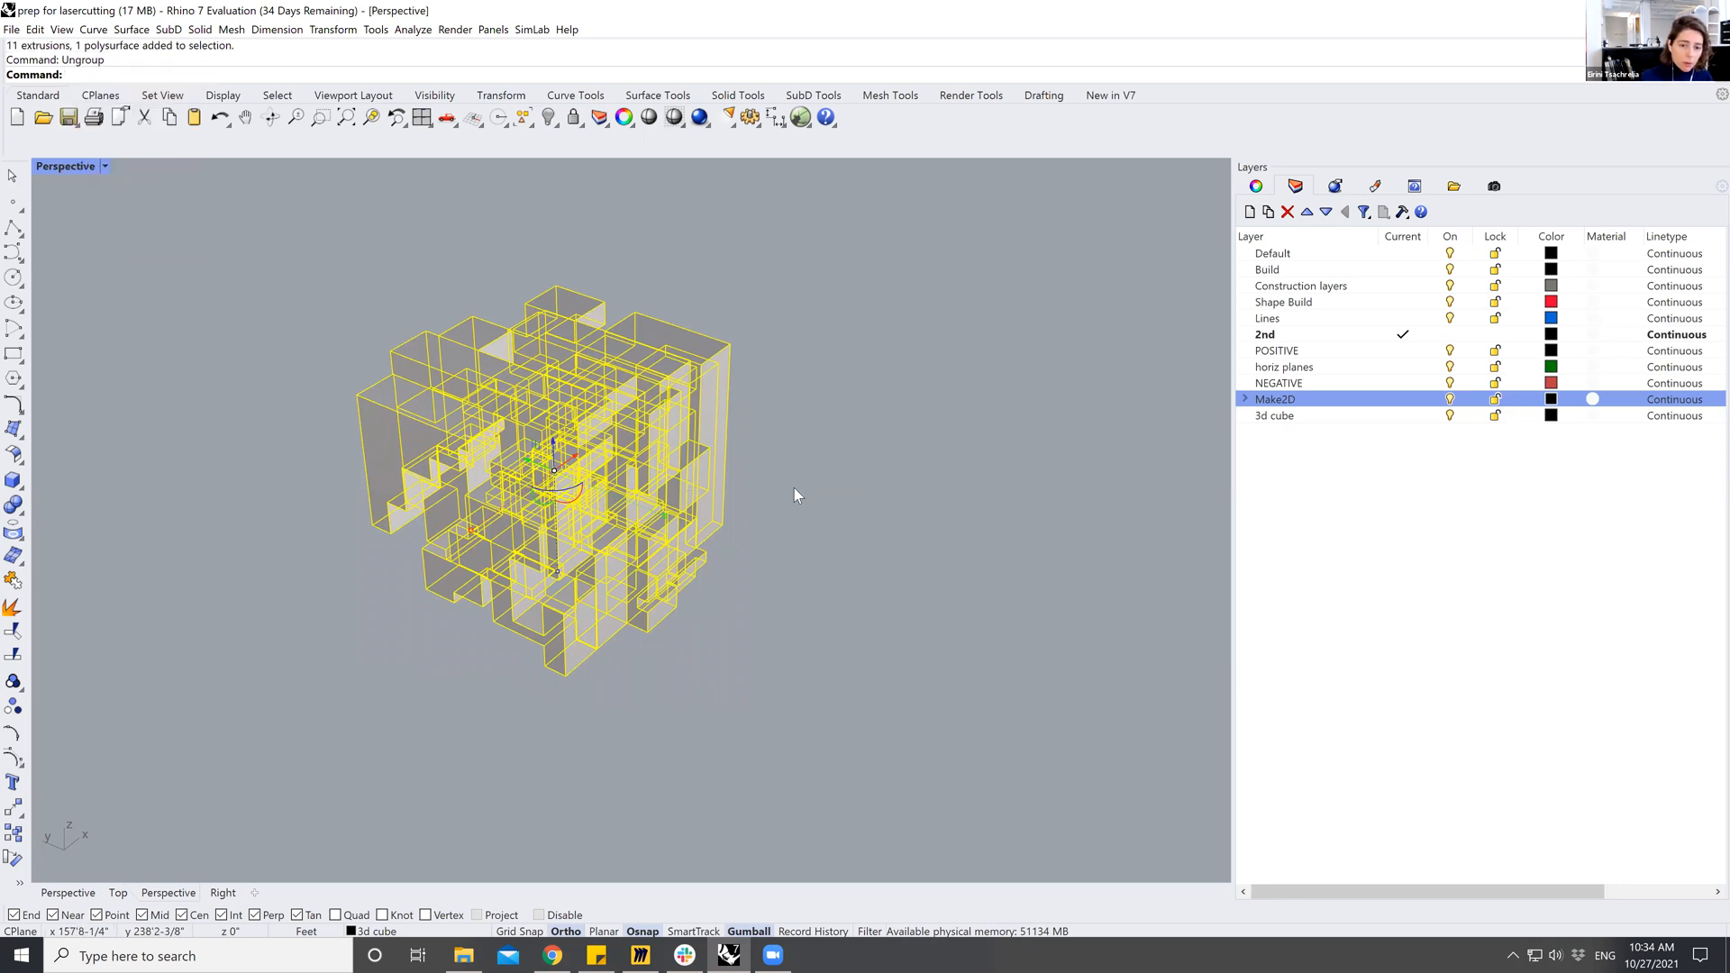
Select individual pieces around the cube to check which of them are separate objects.
click(776, 402)
click(665, 340)
click(548, 328)
click(565, 300)
click(451, 406)
click(398, 638)
right_drag(399, 638, 678, 348)
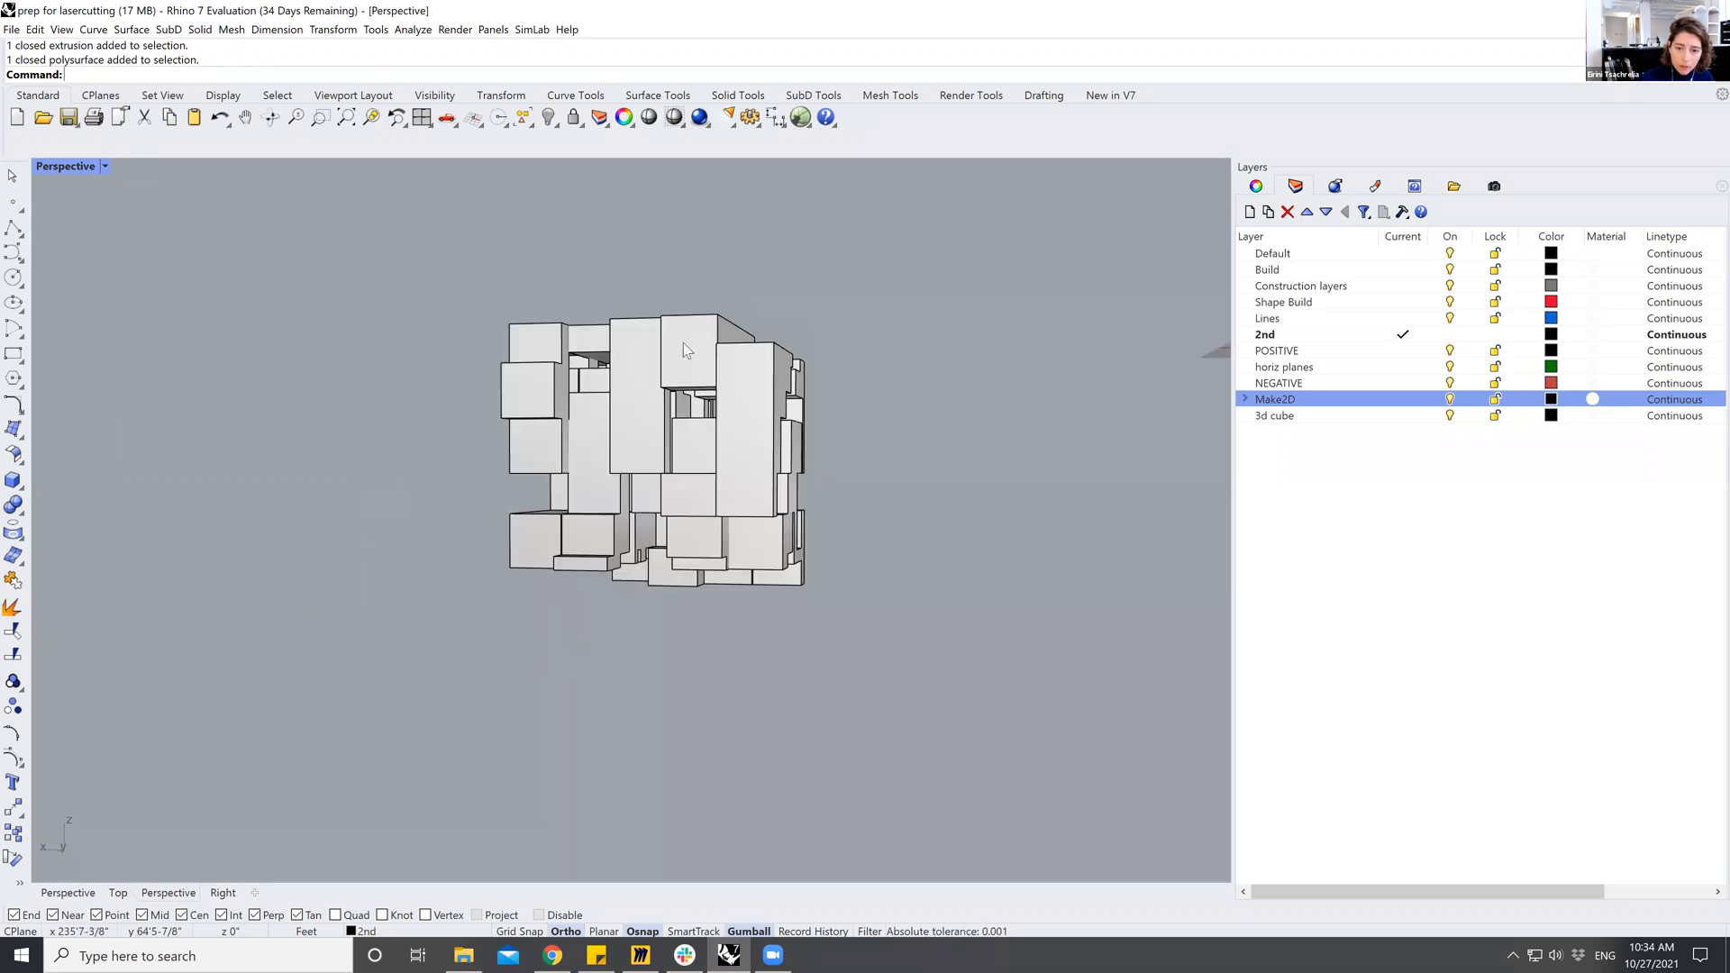
Try to ungroup the large closed polysurface at the cube's upper corner.
click(683, 343)
key(Return)
click(674, 348)
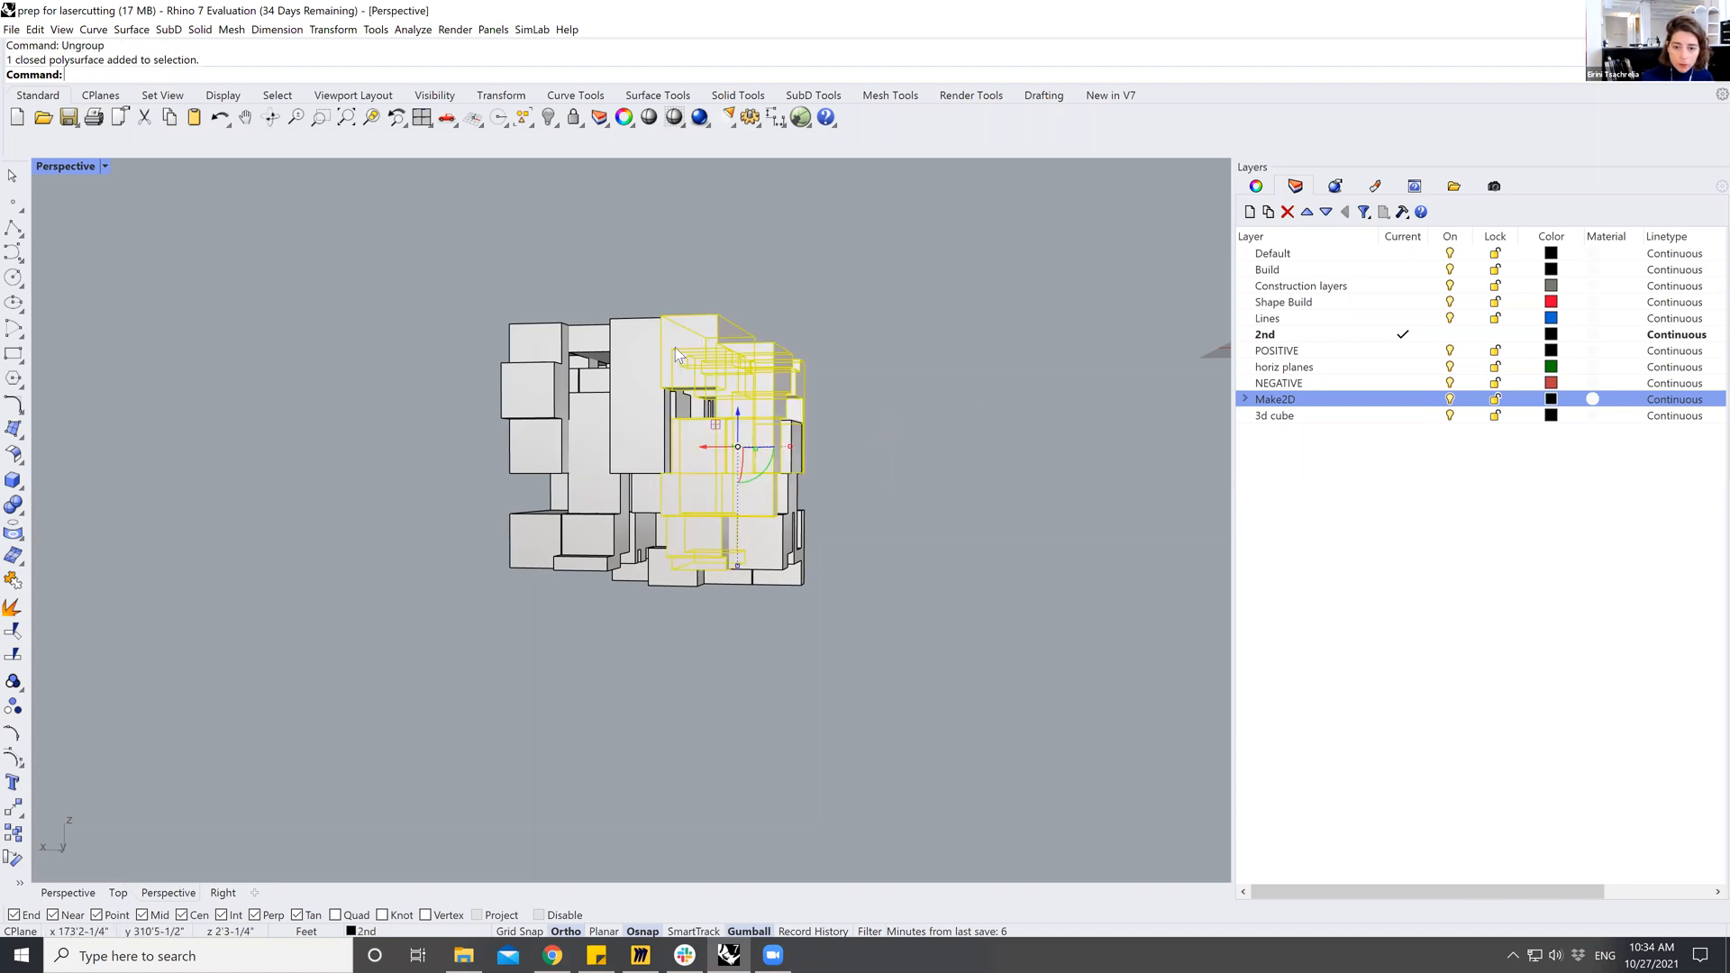
right_drag(811, 388, 938, 392)
key(Escape)
Move the two outermost extrusions 2" inward so they meet the corner of the neighbouring blocks.
right_drag(567, 527, 781, 537)
scroll(565, 420, up, 8)
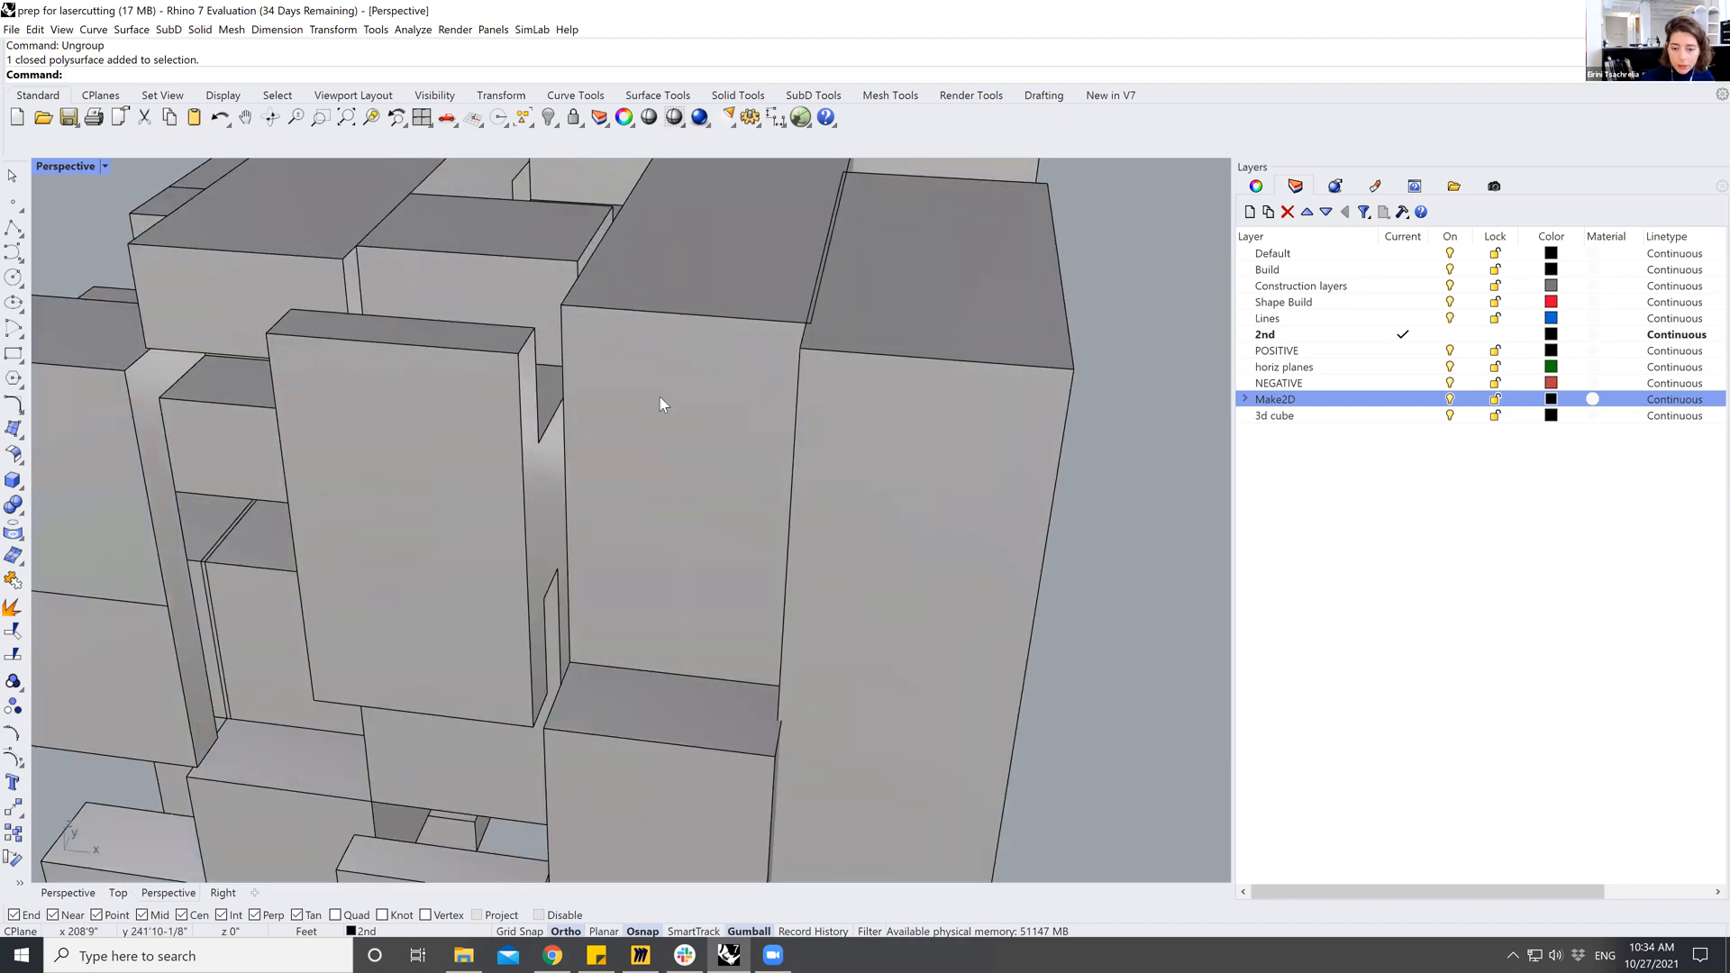
scroll(660, 404, down, 6)
click(717, 403)
shift+click(806, 191)
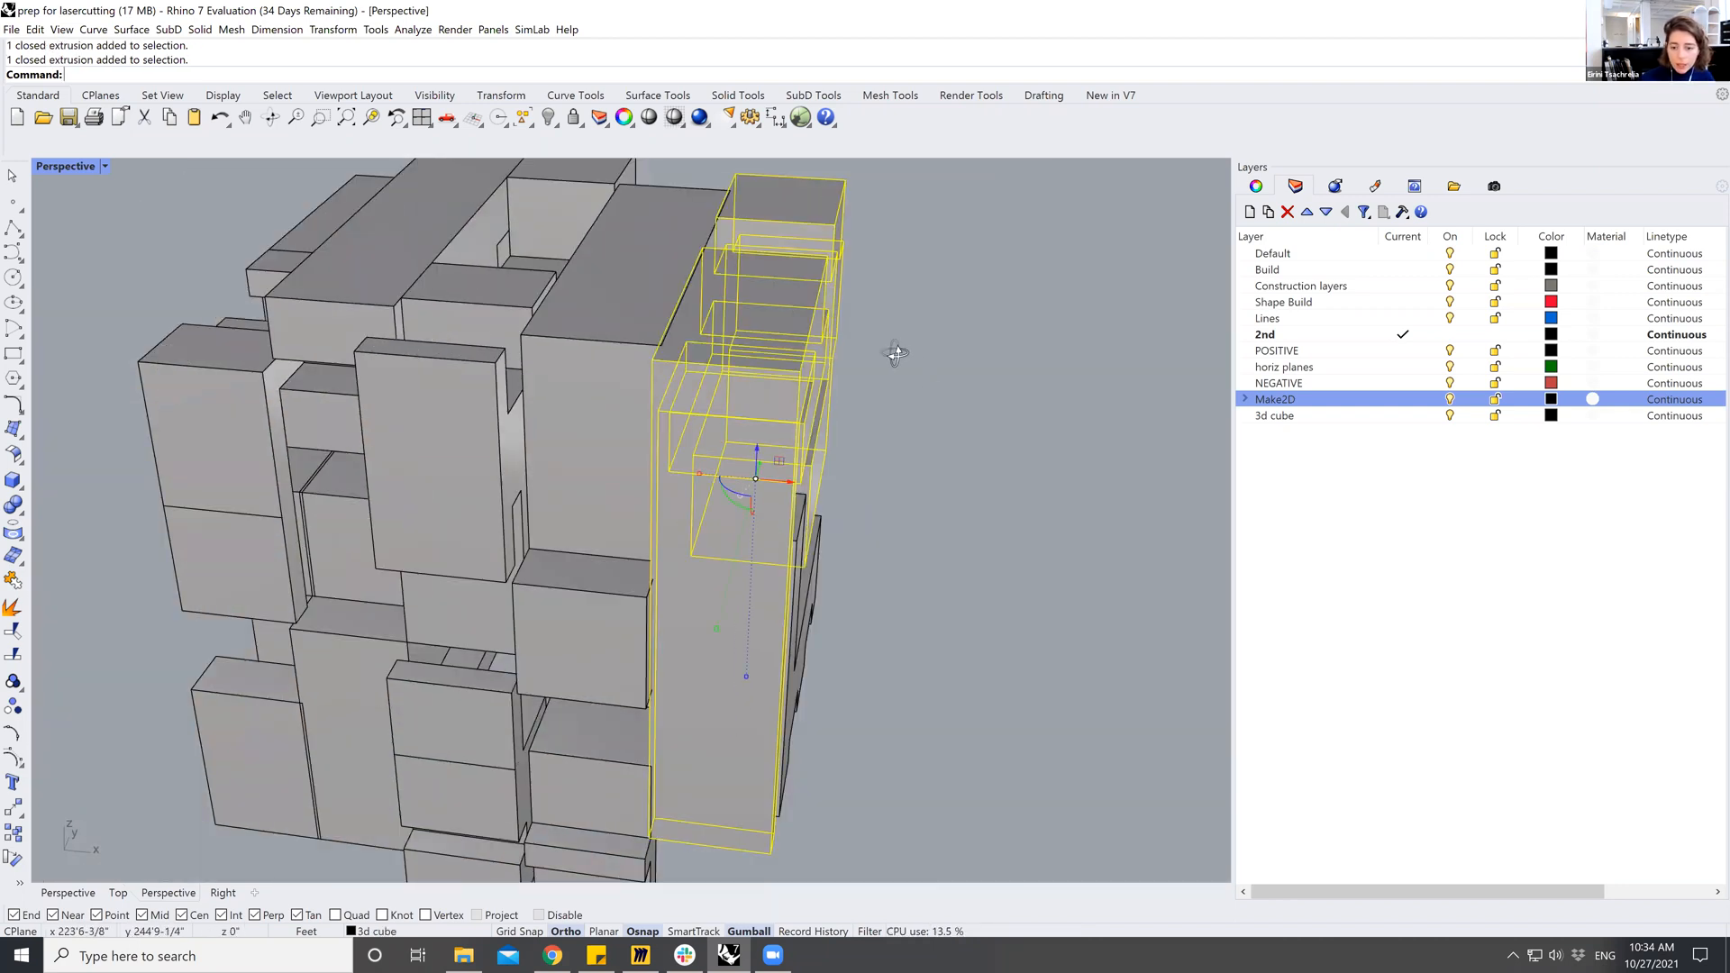
right_drag(895, 353, 885, 348)
scroll(716, 538, down, 2)
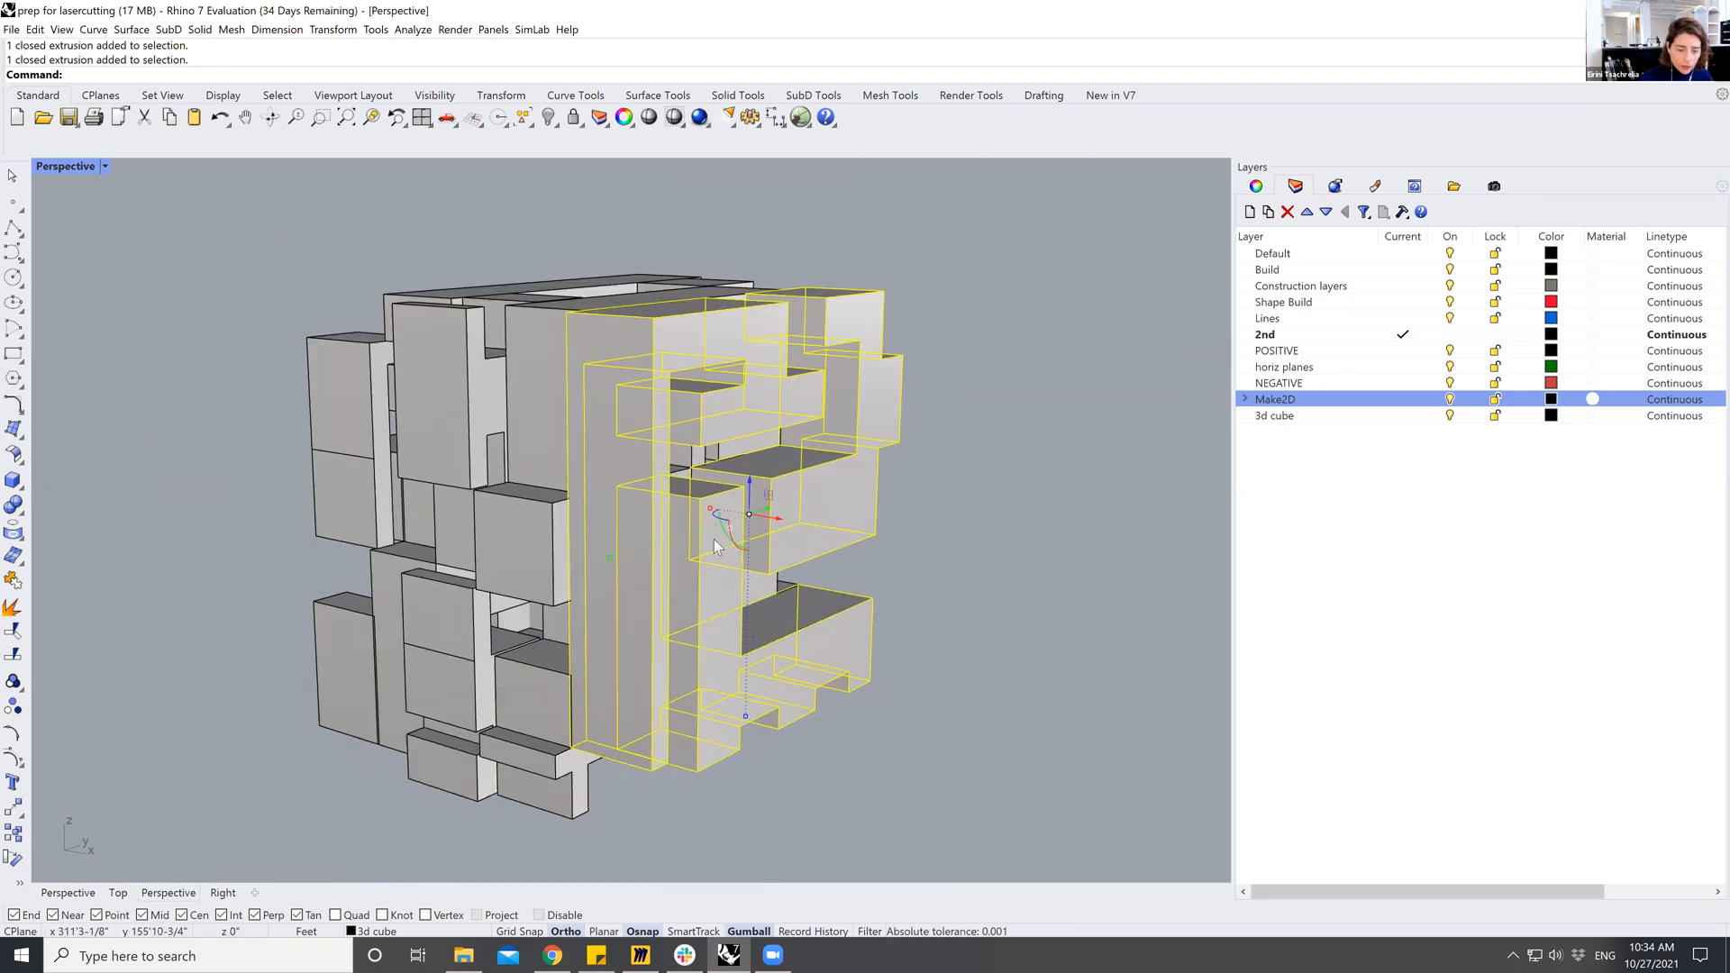
key(Return)
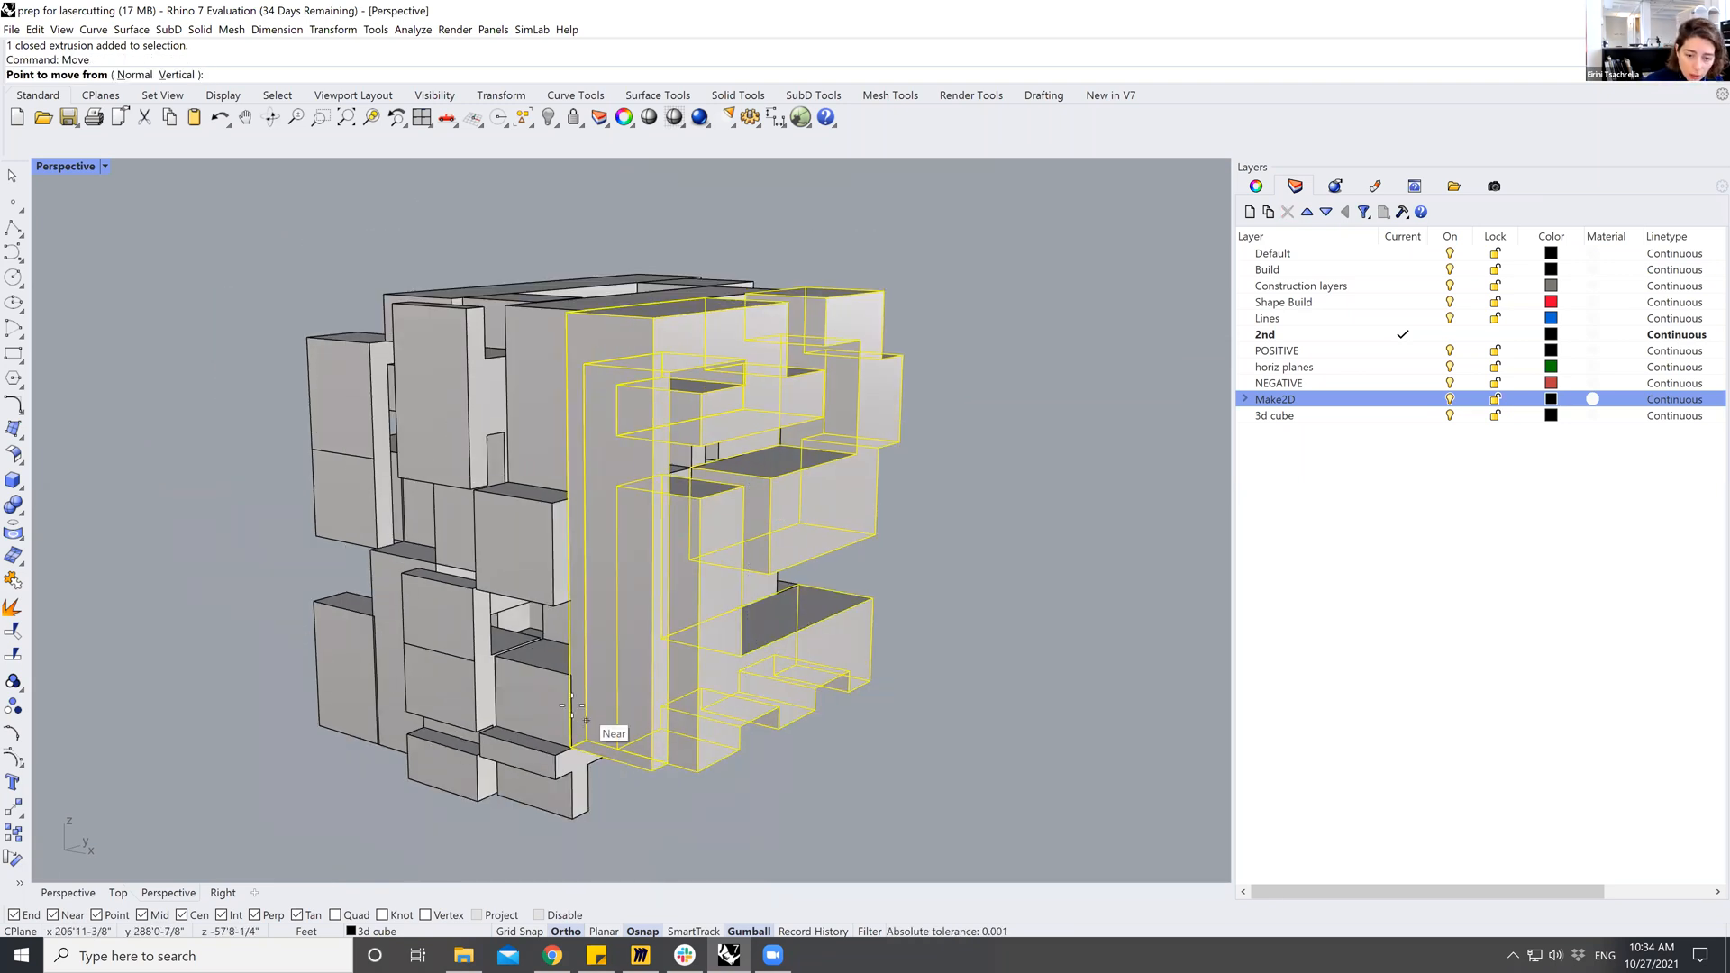
scroll(599, 727, up, 5)
scroll(537, 461, up, 3)
click(577, 510)
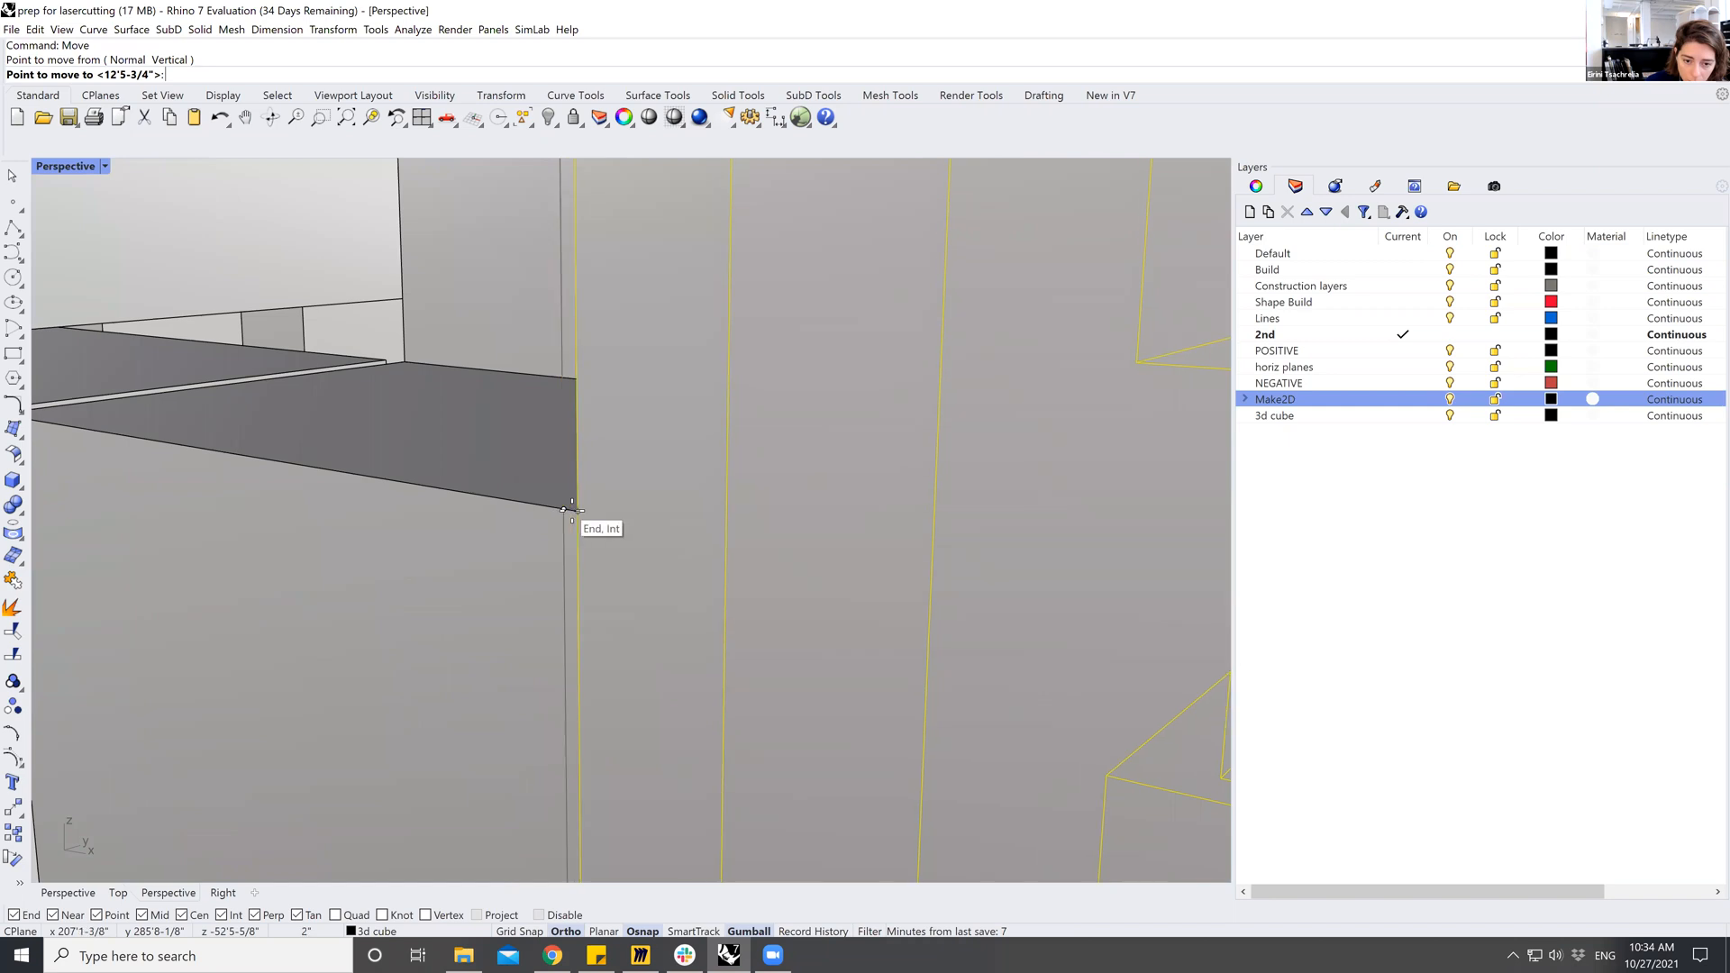
key(Escape)
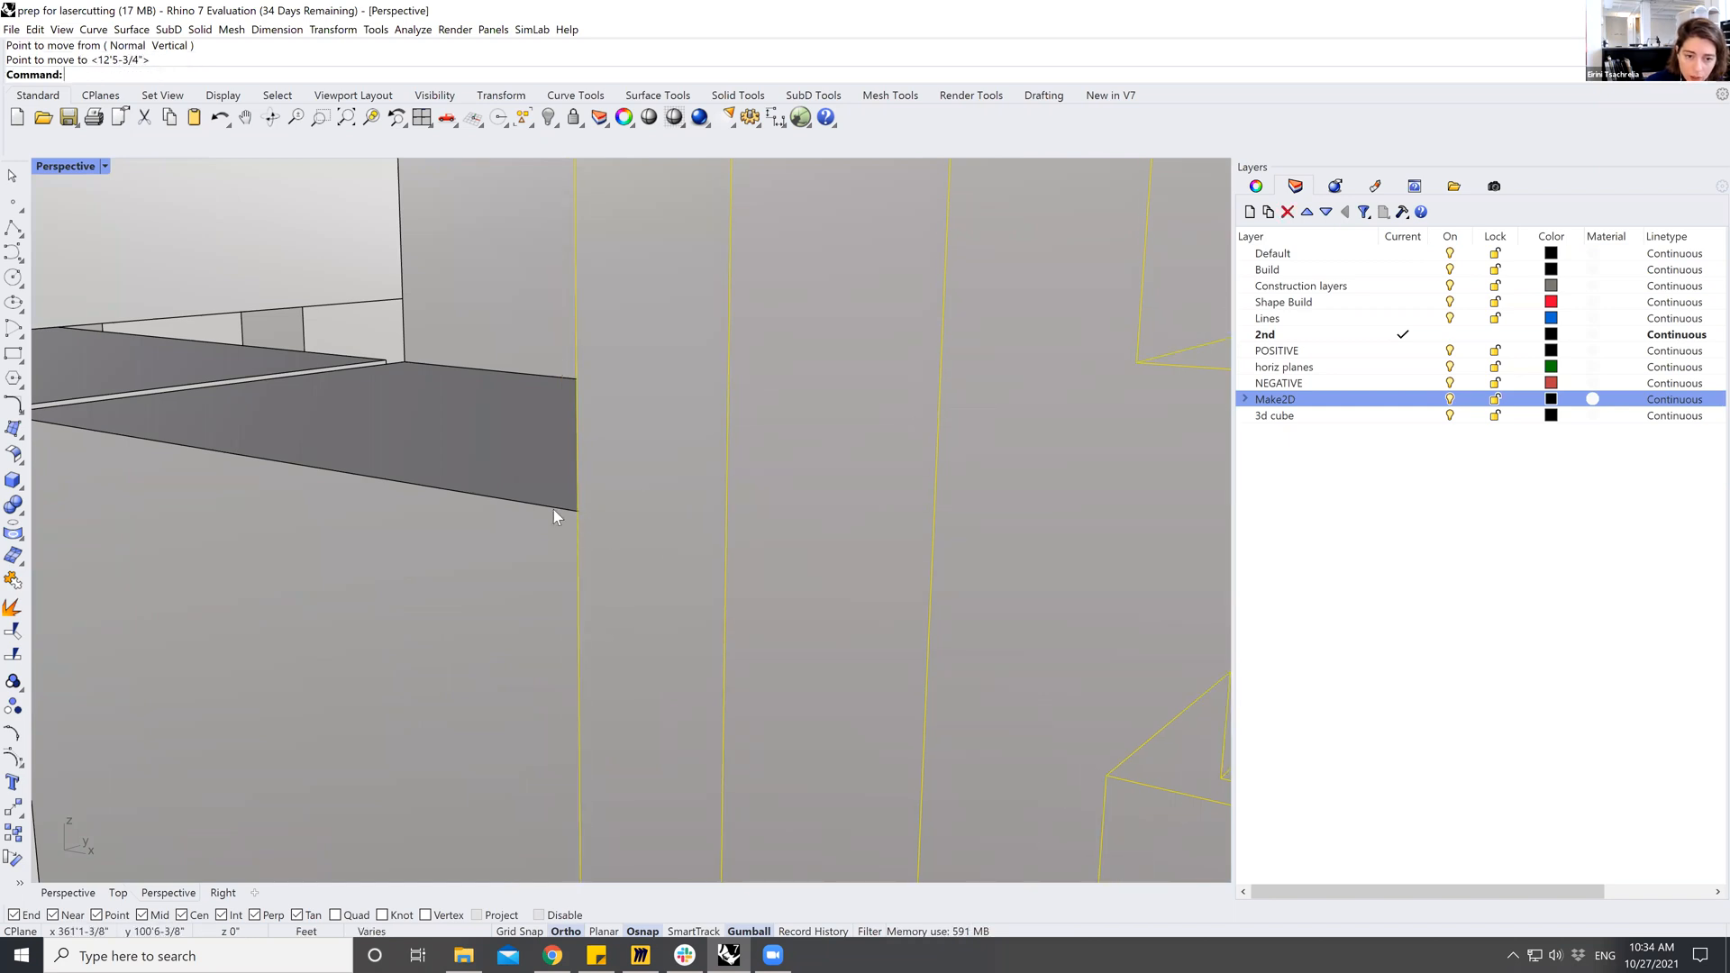
scroll(567, 477, down, 9)
click(642, 652)
Select the six extrusions on the recently adjusted side and move them together, snapping the long top bar's end corner to the adjacent block's corner.
right_drag(602, 512, 619, 273)
right_drag(664, 410, 599, 312)
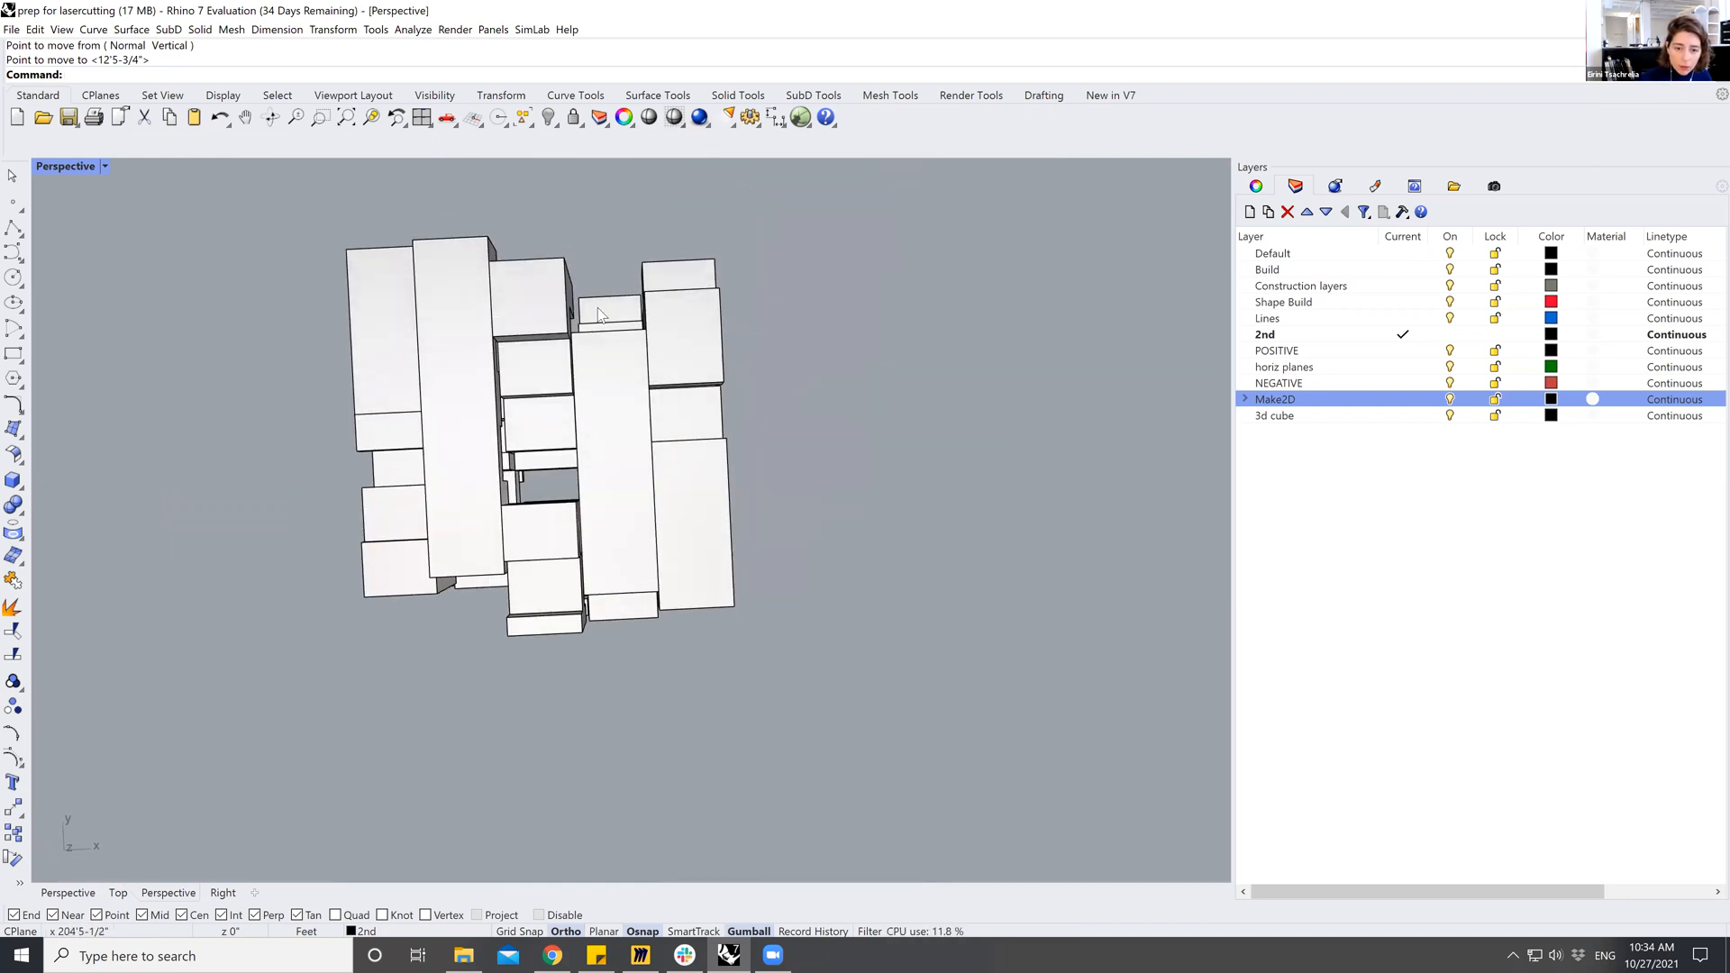
drag(566, 238, 861, 700)
right_drag(861, 699, 529, 173)
scroll(528, 180, up, 2)
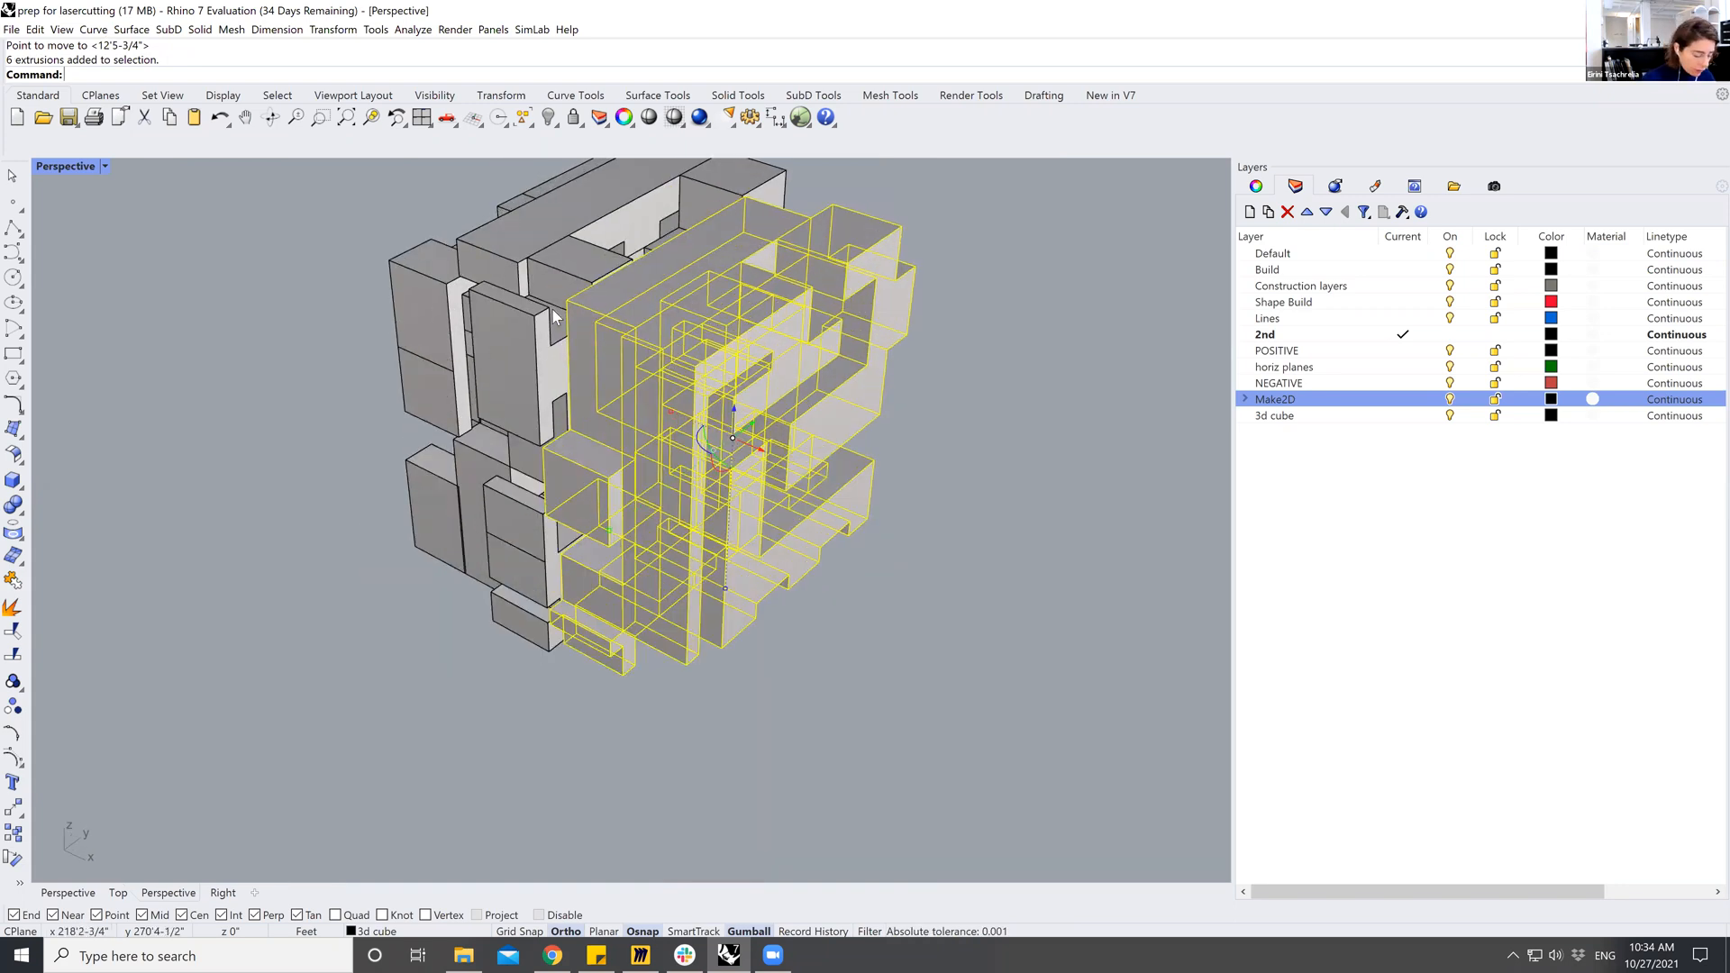
scroll(553, 316, up, 5)
text(m)
key(Return)
scroll(558, 397, down, 5)
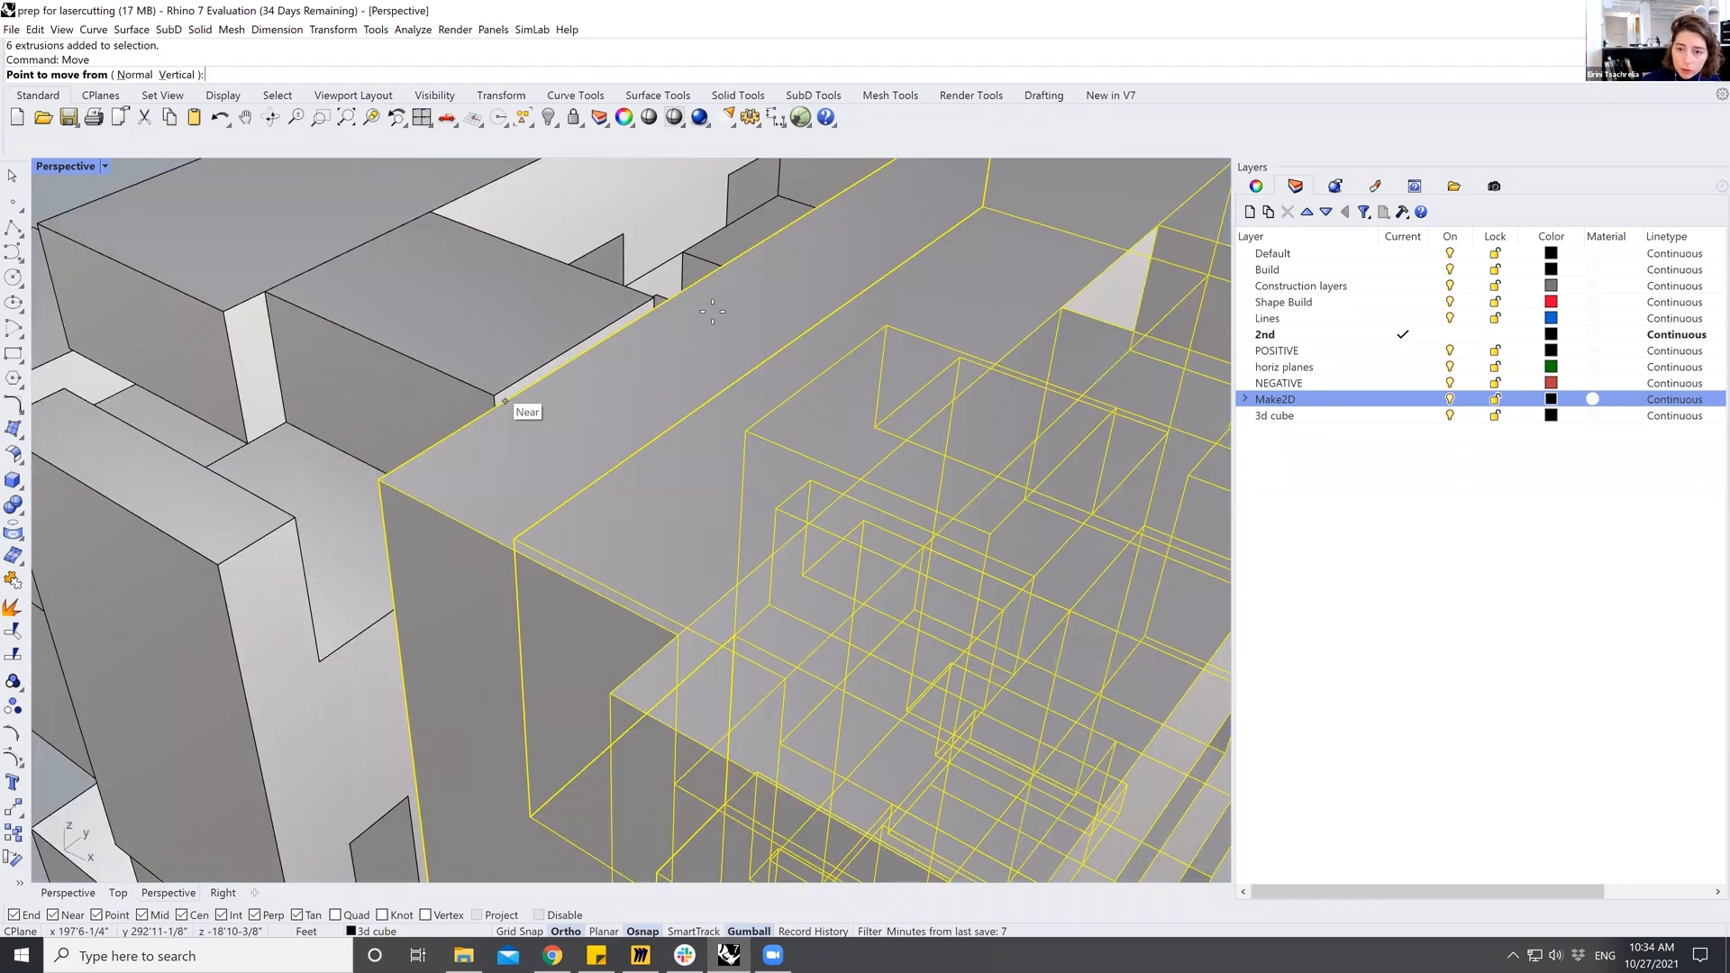
scroll(757, 289, up, 6)
click(719, 273)
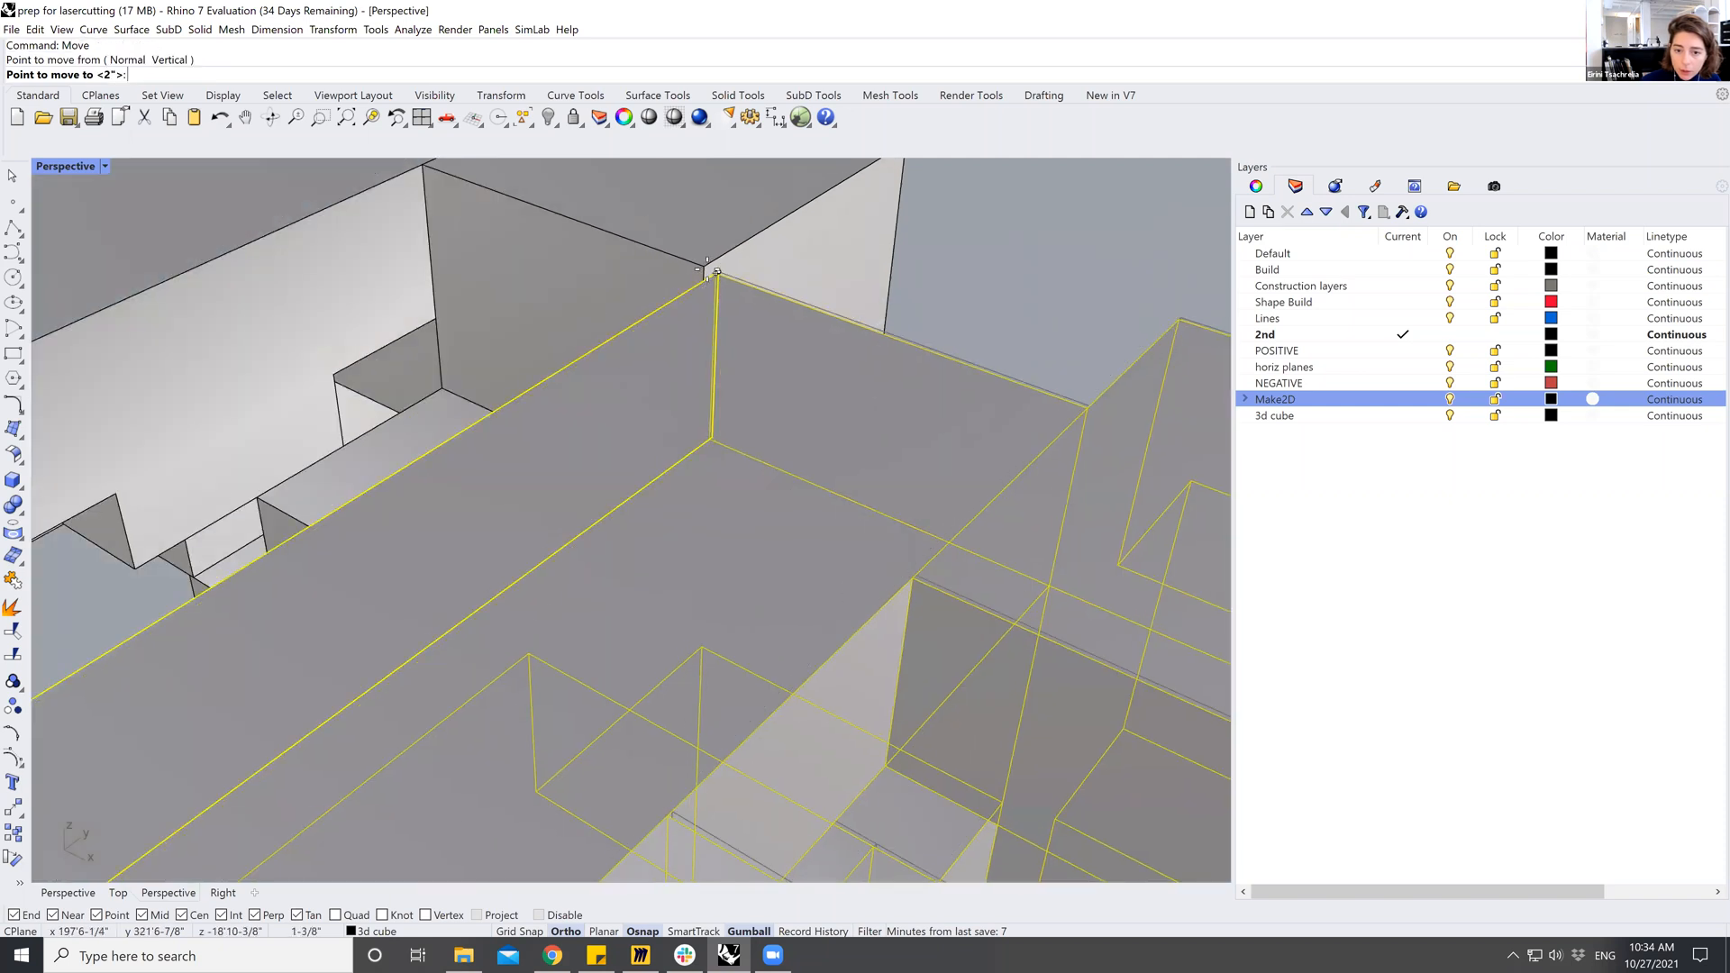
click(704, 266)
scroll(695, 269, down, 2)
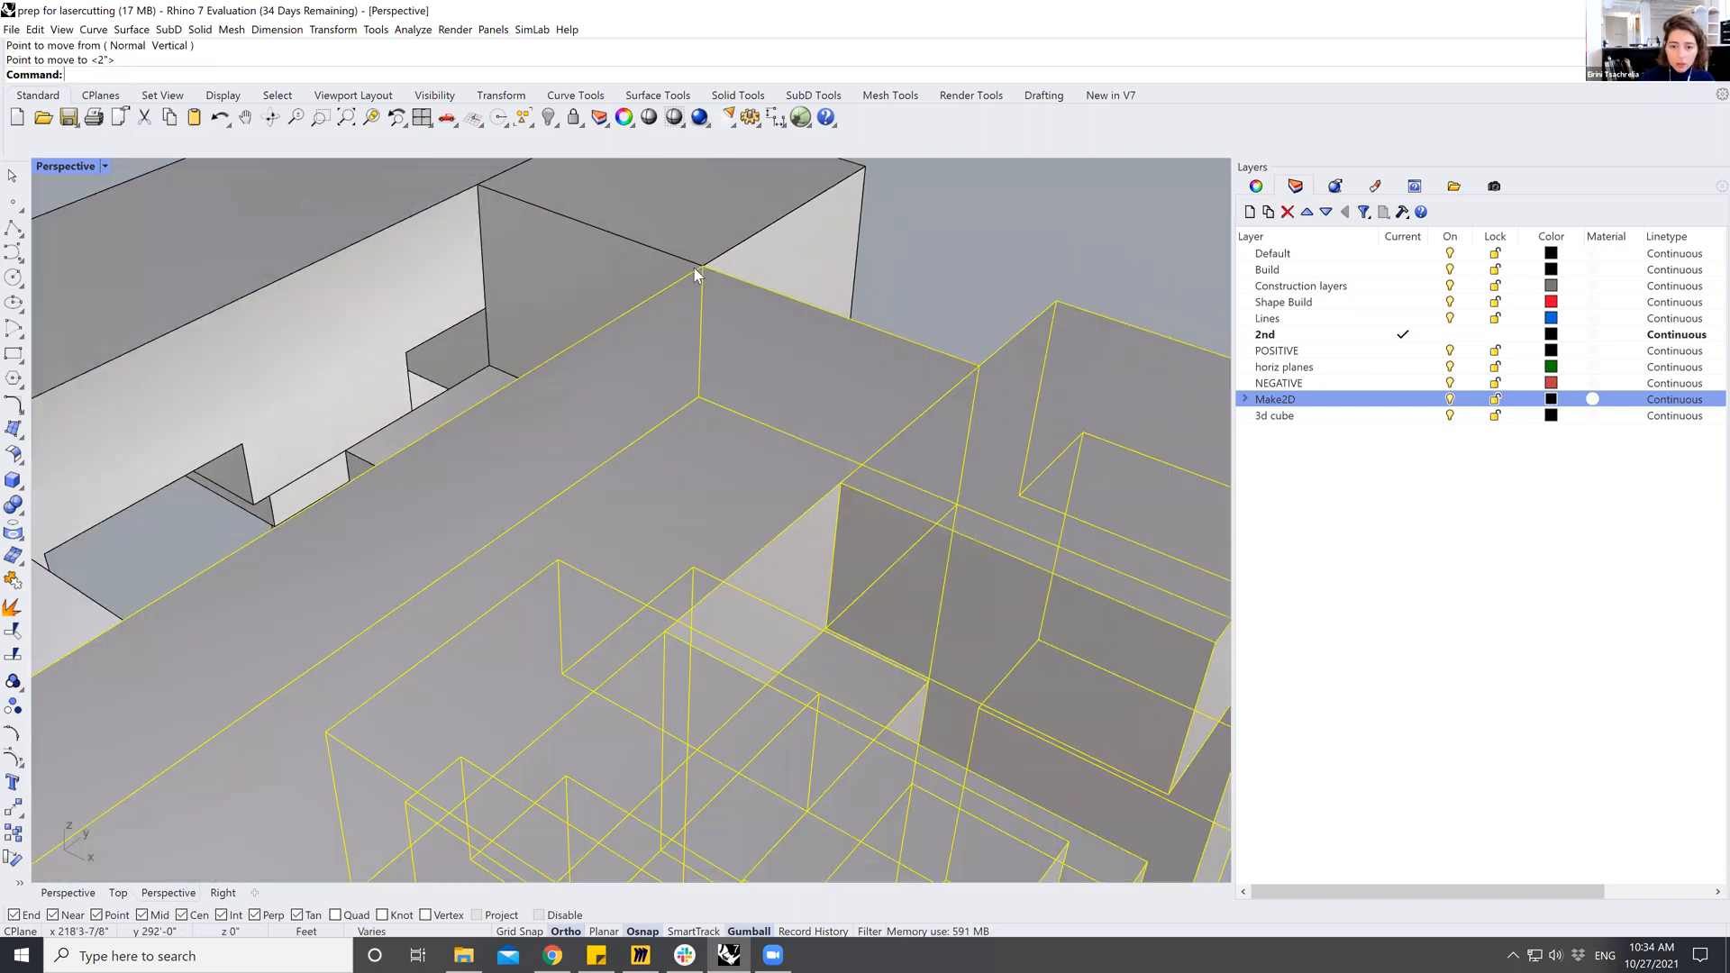
scroll(952, 555, down, 8)
click(950, 551)
Try once more to ungroup the closed polysurface at the cube's opposite upper corner.
right_drag(943, 529, 994, 498)
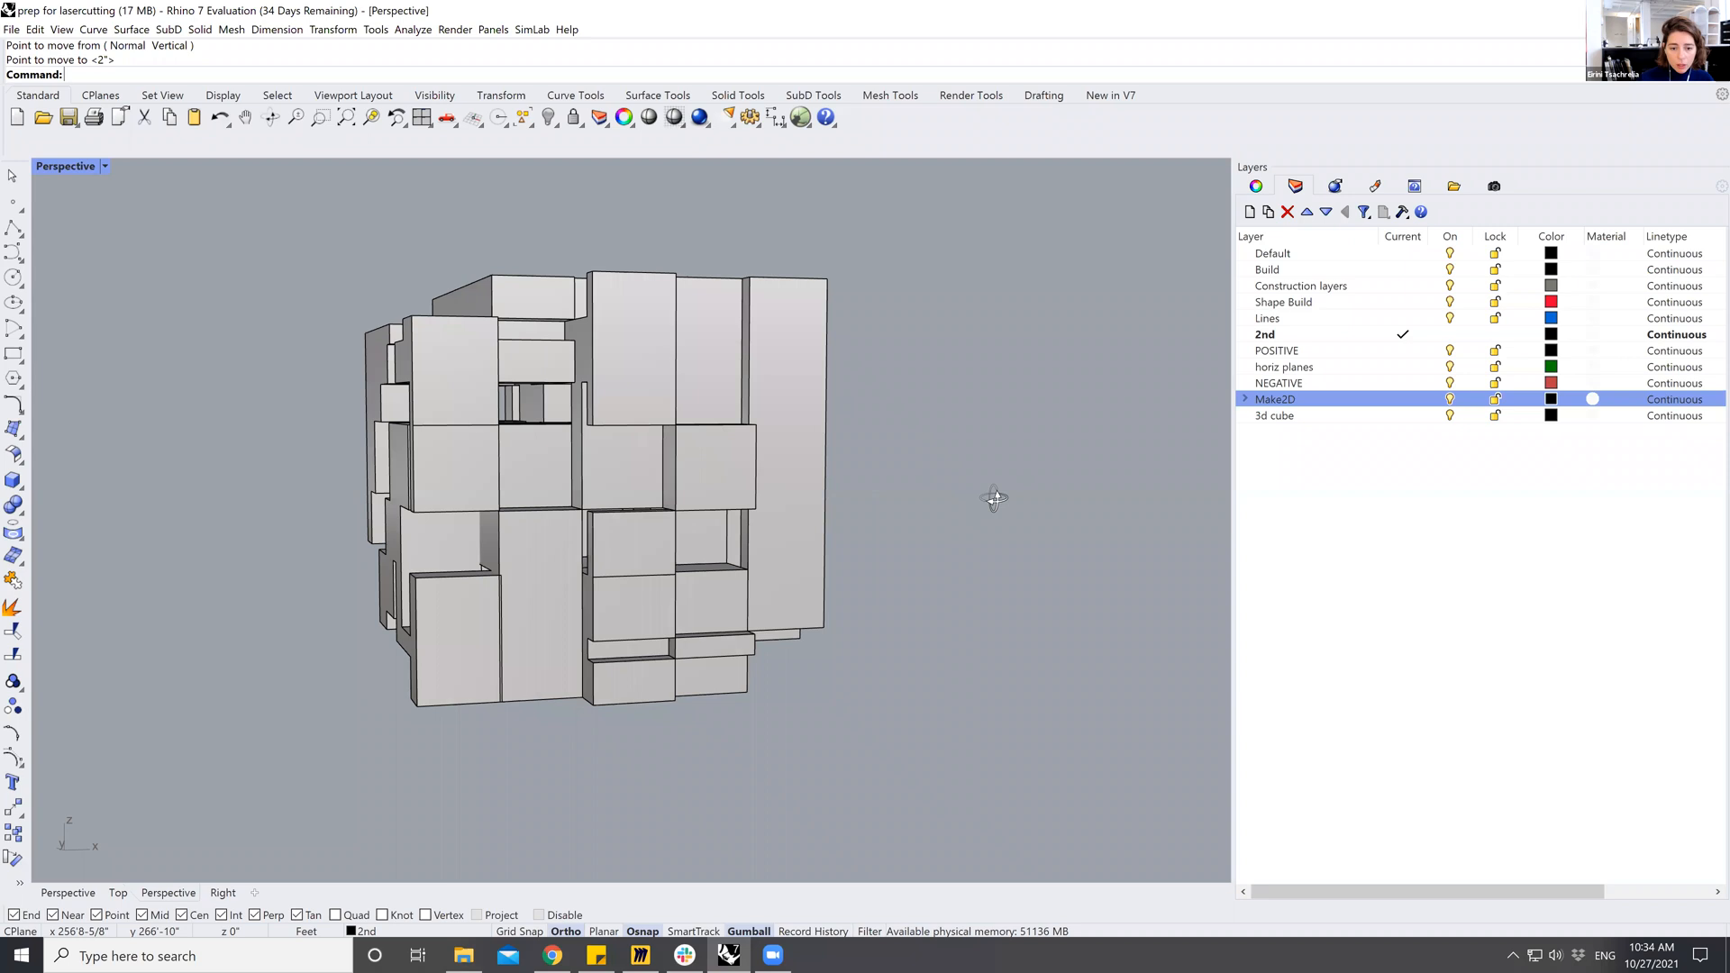
click(431, 364)
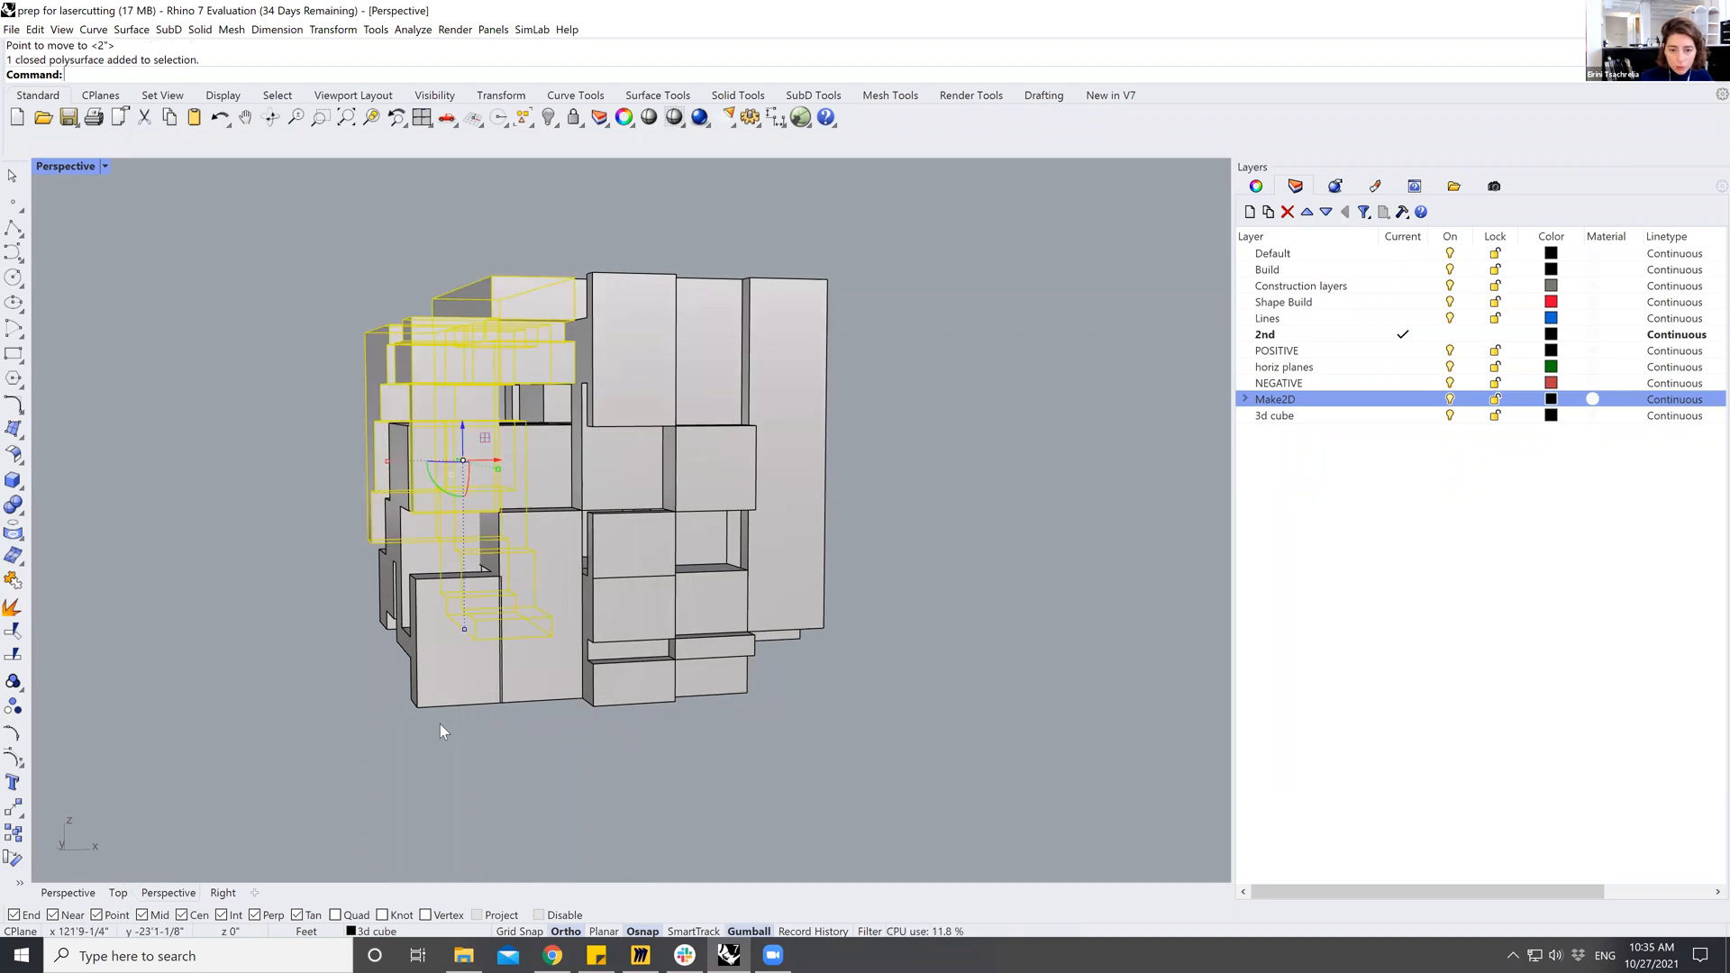
shift+click(440, 668)
click(489, 739)
scroll(560, 386, up, 6)
click(327, 285)
right_drag(478, 295, 499, 336)
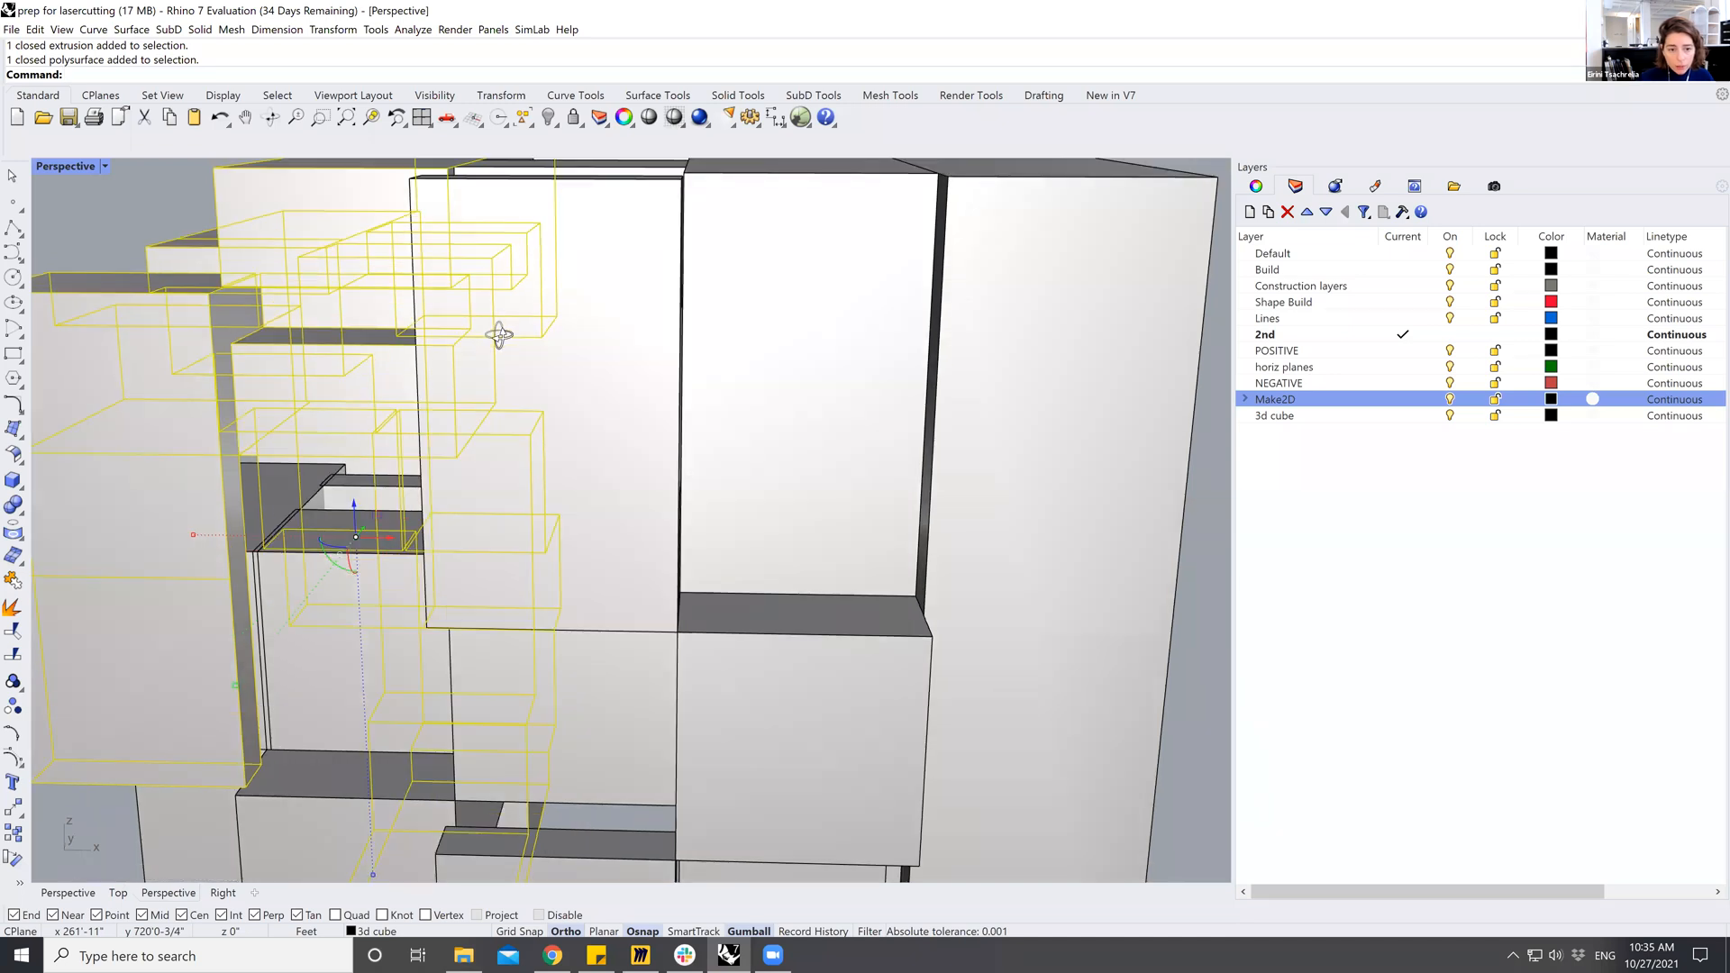
scroll(511, 321, down, 6)
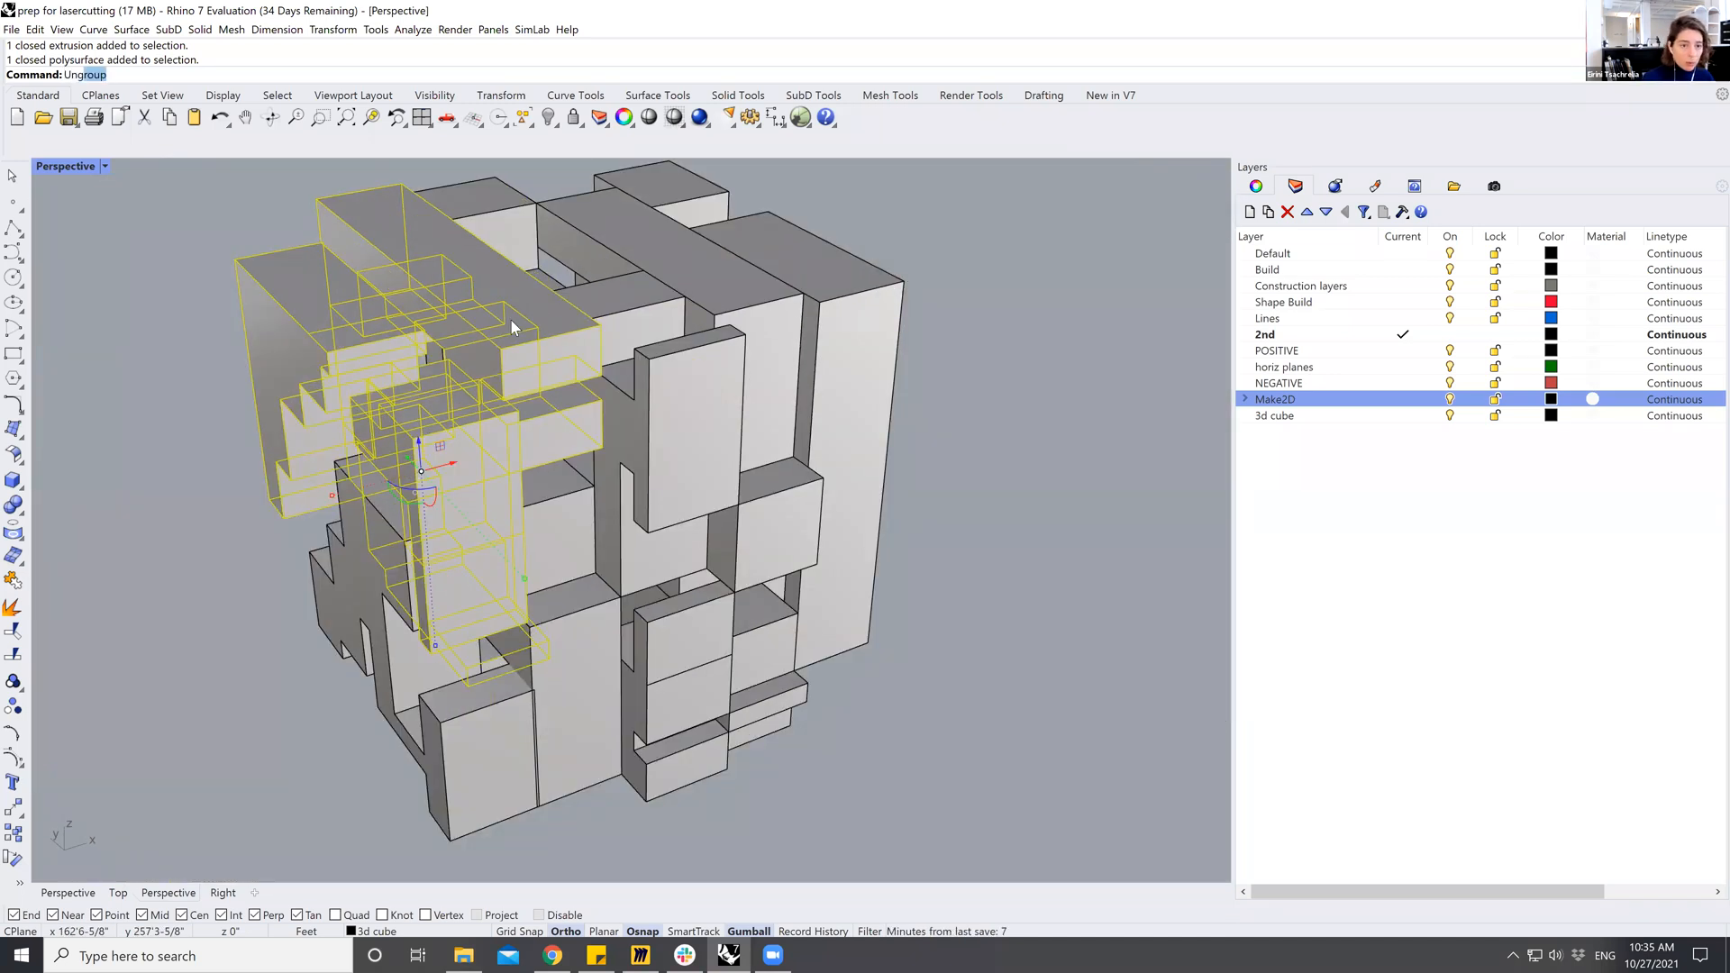
key(Return)
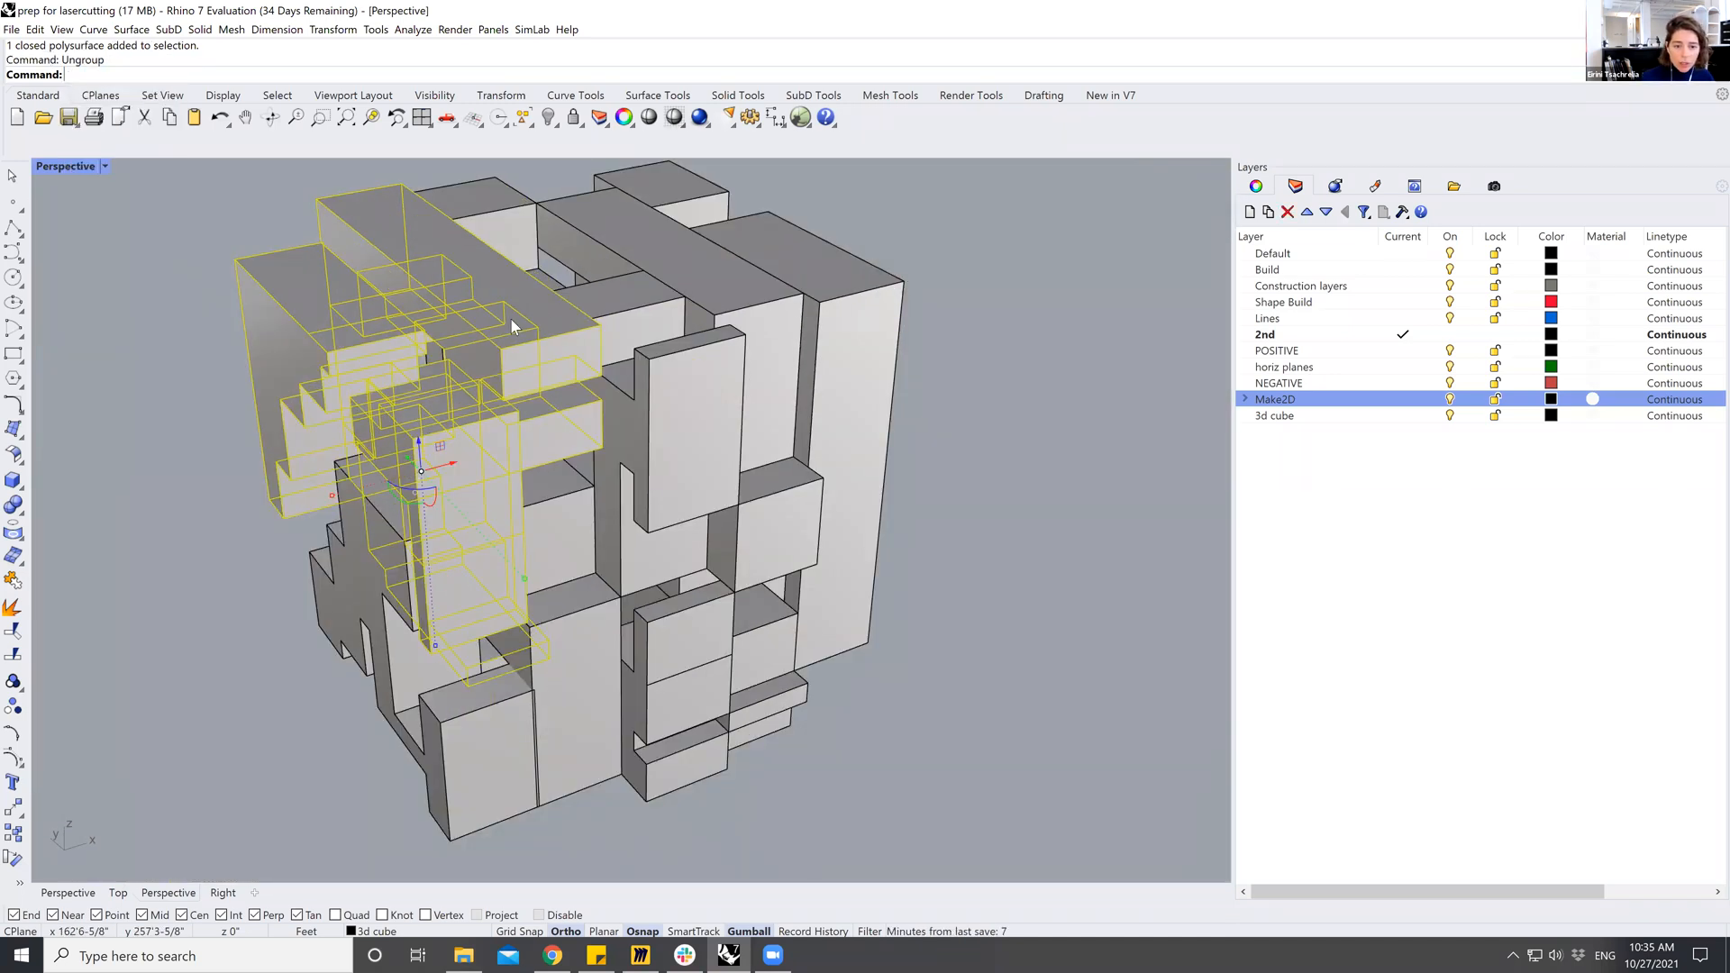
Select the corner polysurface again and examine which blocks it includes and how it meets its neighbours.
click(341, 246)
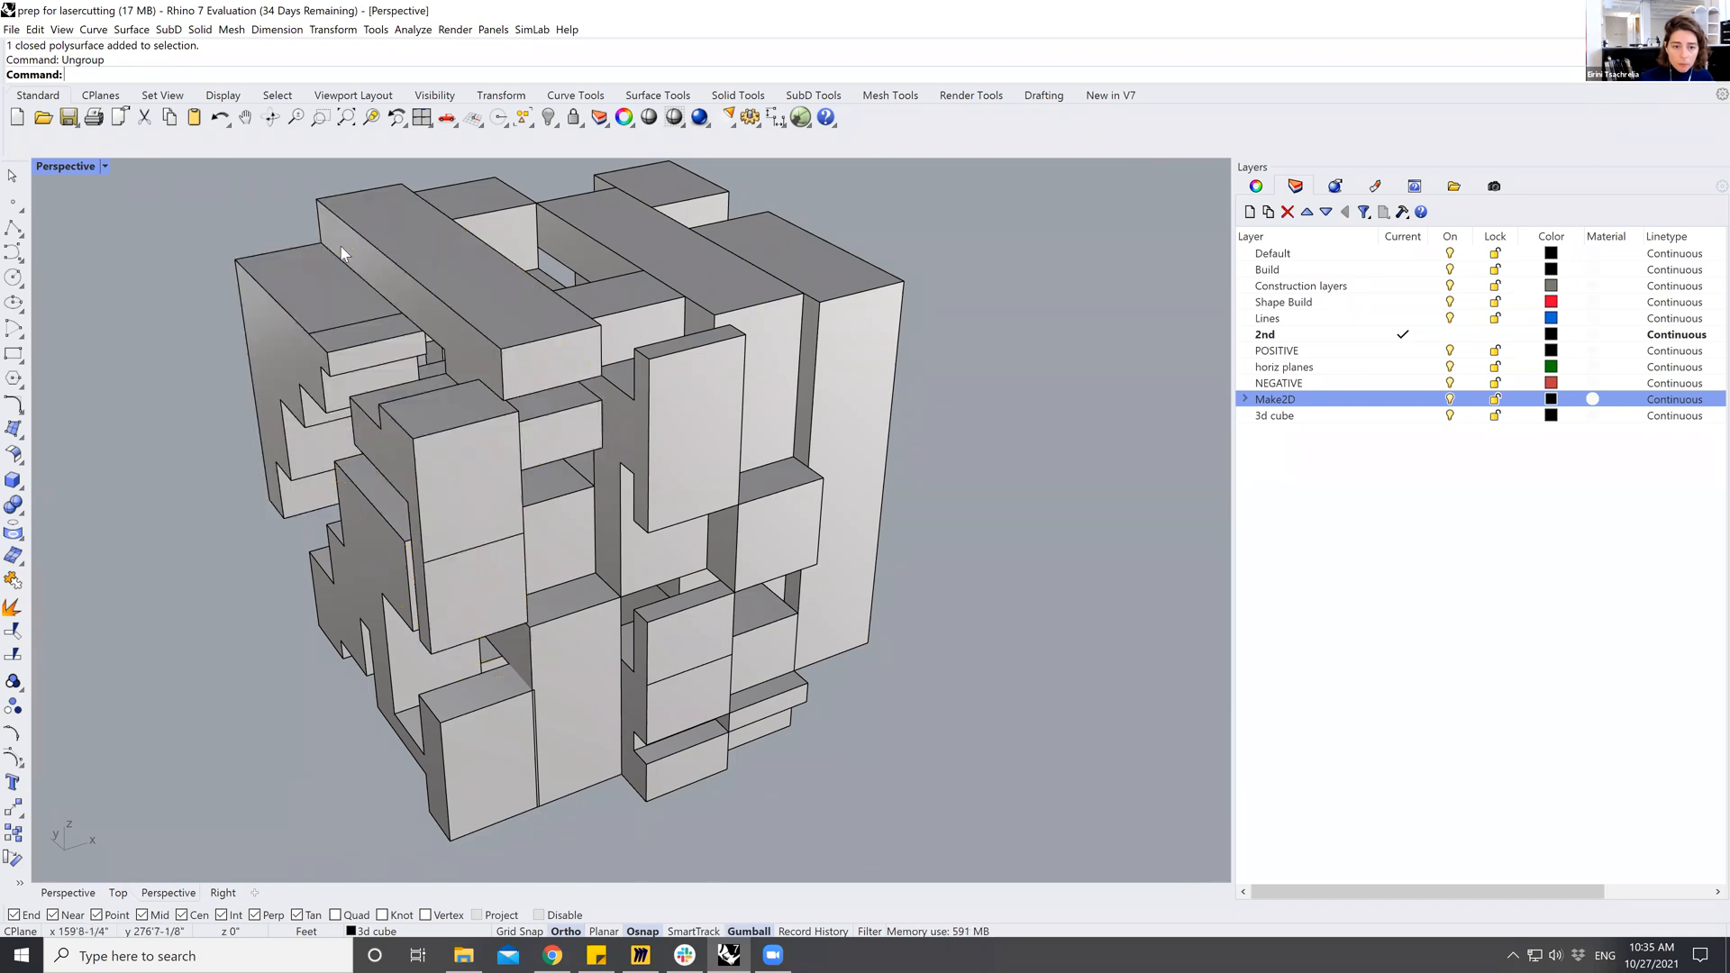
click(297, 209)
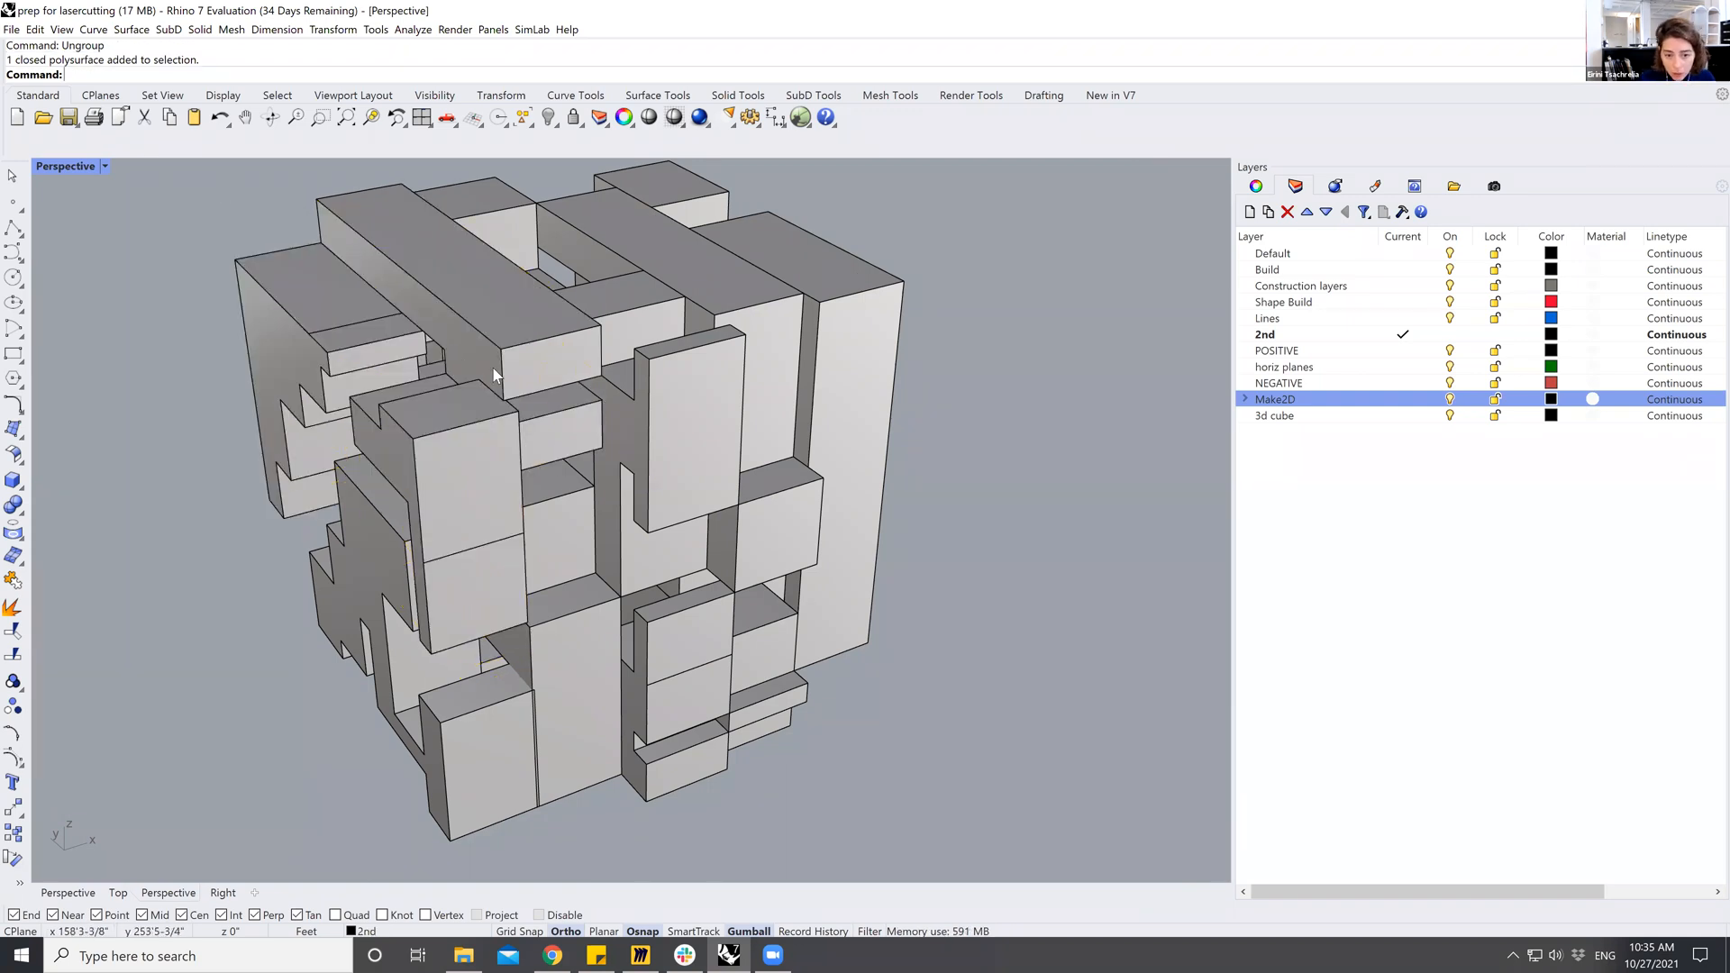
scroll(494, 365, up, 5)
scroll(494, 366, down, 6)
click(534, 376)
right_drag(641, 458, 506, 537)
key(Escape)
scroll(516, 342, up, 5)
scroll(515, 293, down, 5)
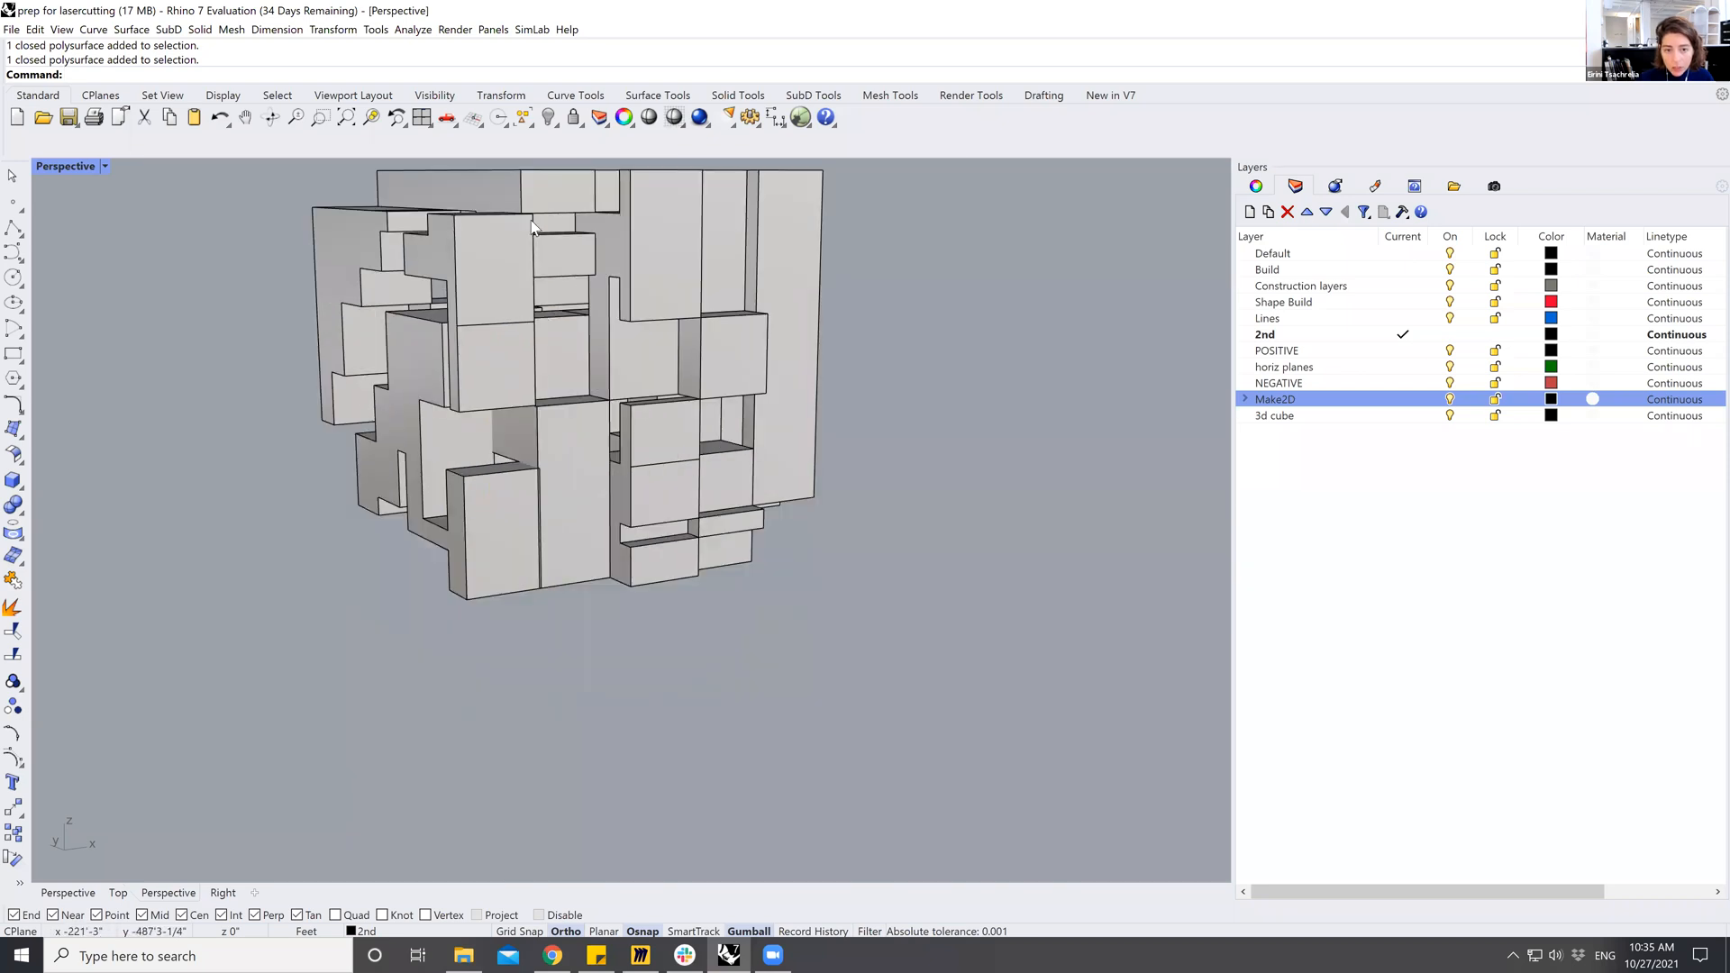
Move the lower corner extrusion with the stepped profile so its upper corner snaps to the adjacent block's edge.
scroll(523, 288, up, 4)
scroll(499, 246, down, 4)
scroll(476, 499, down, 2)
scroll(474, 501, up, 5)
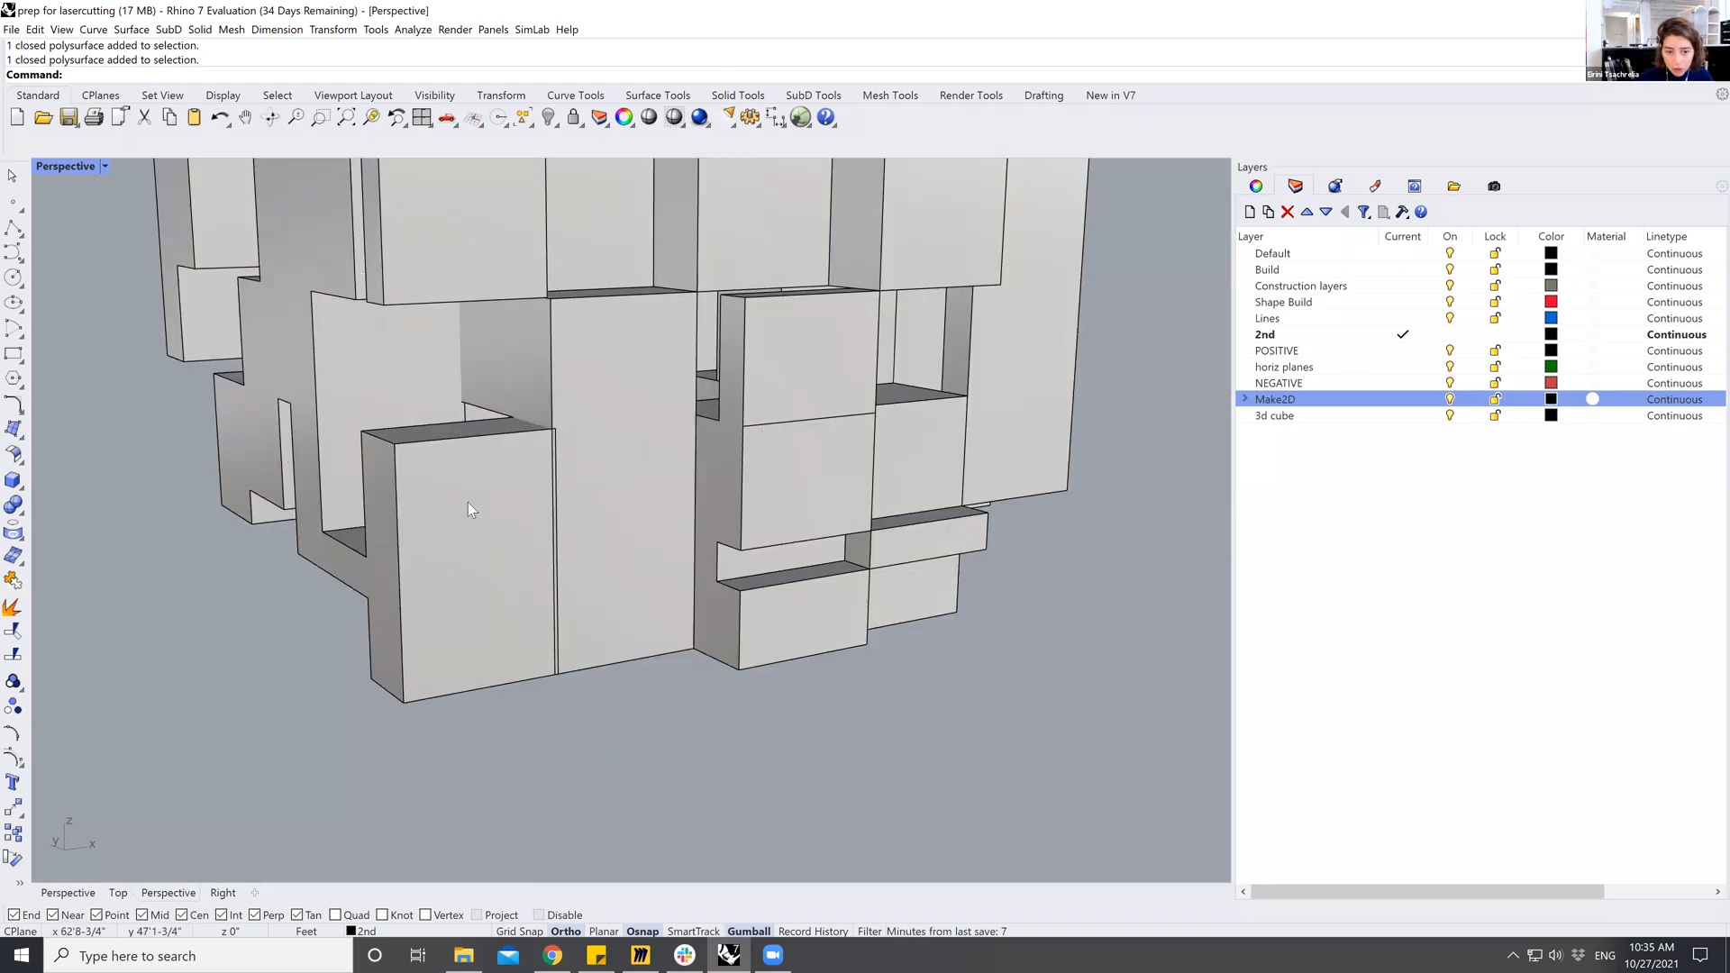
click(467, 501)
text(move)
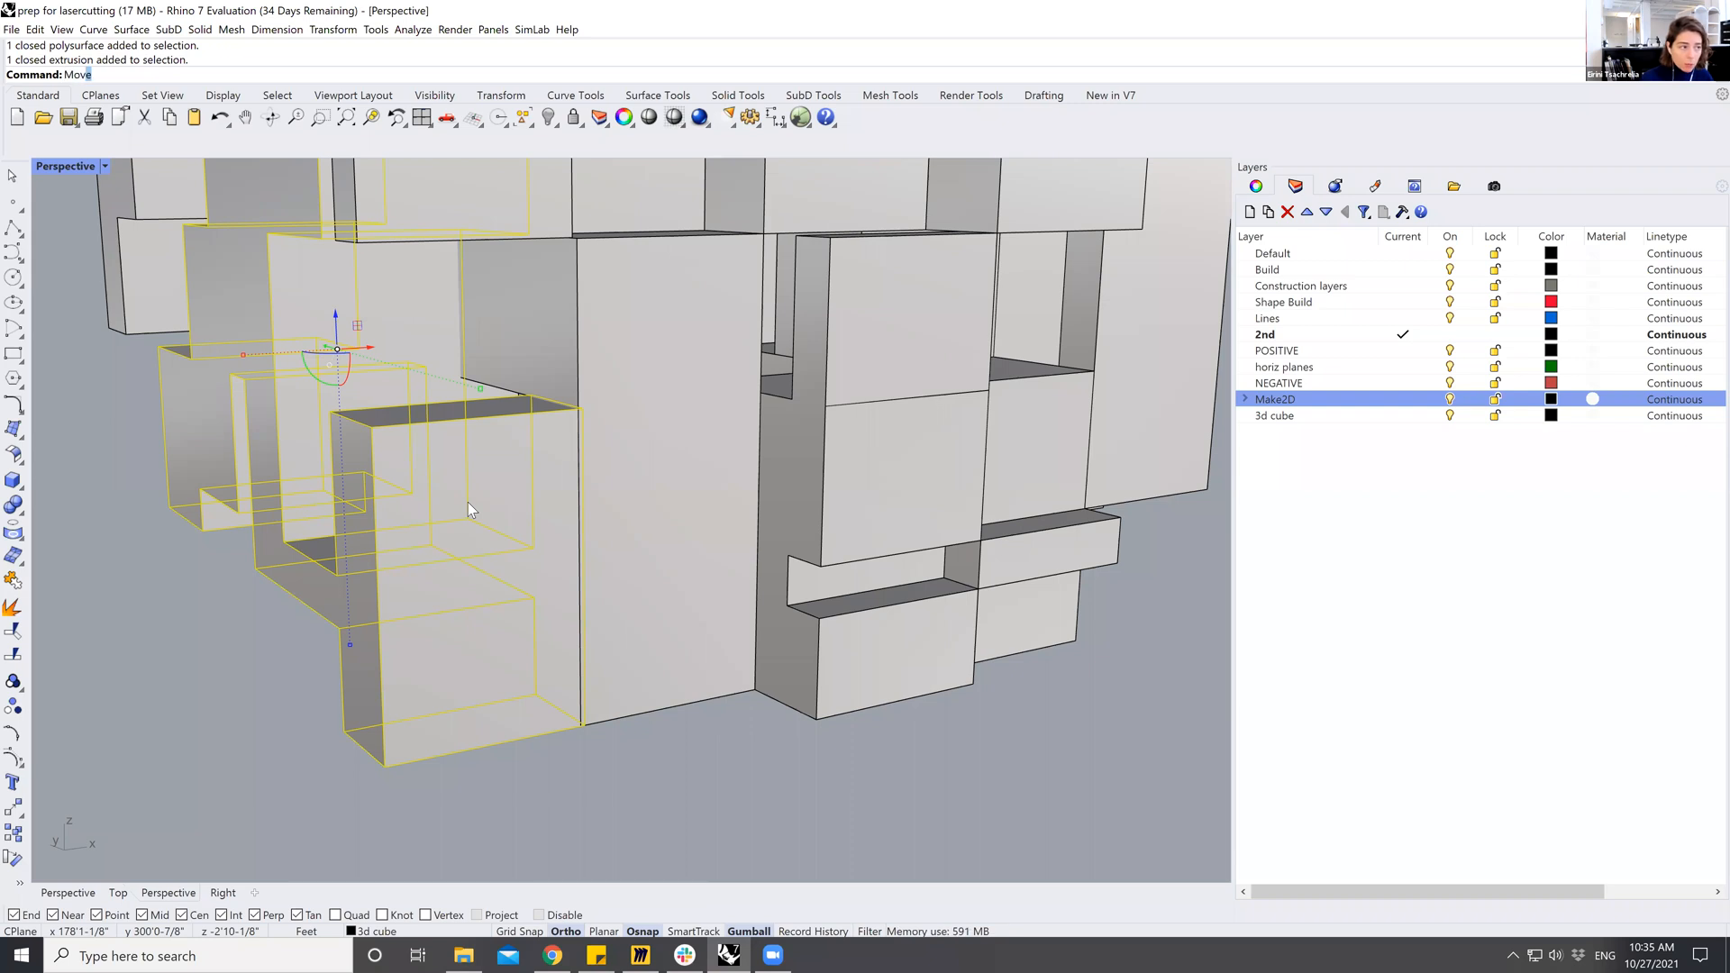
key(Return)
scroll(602, 410, up, 5)
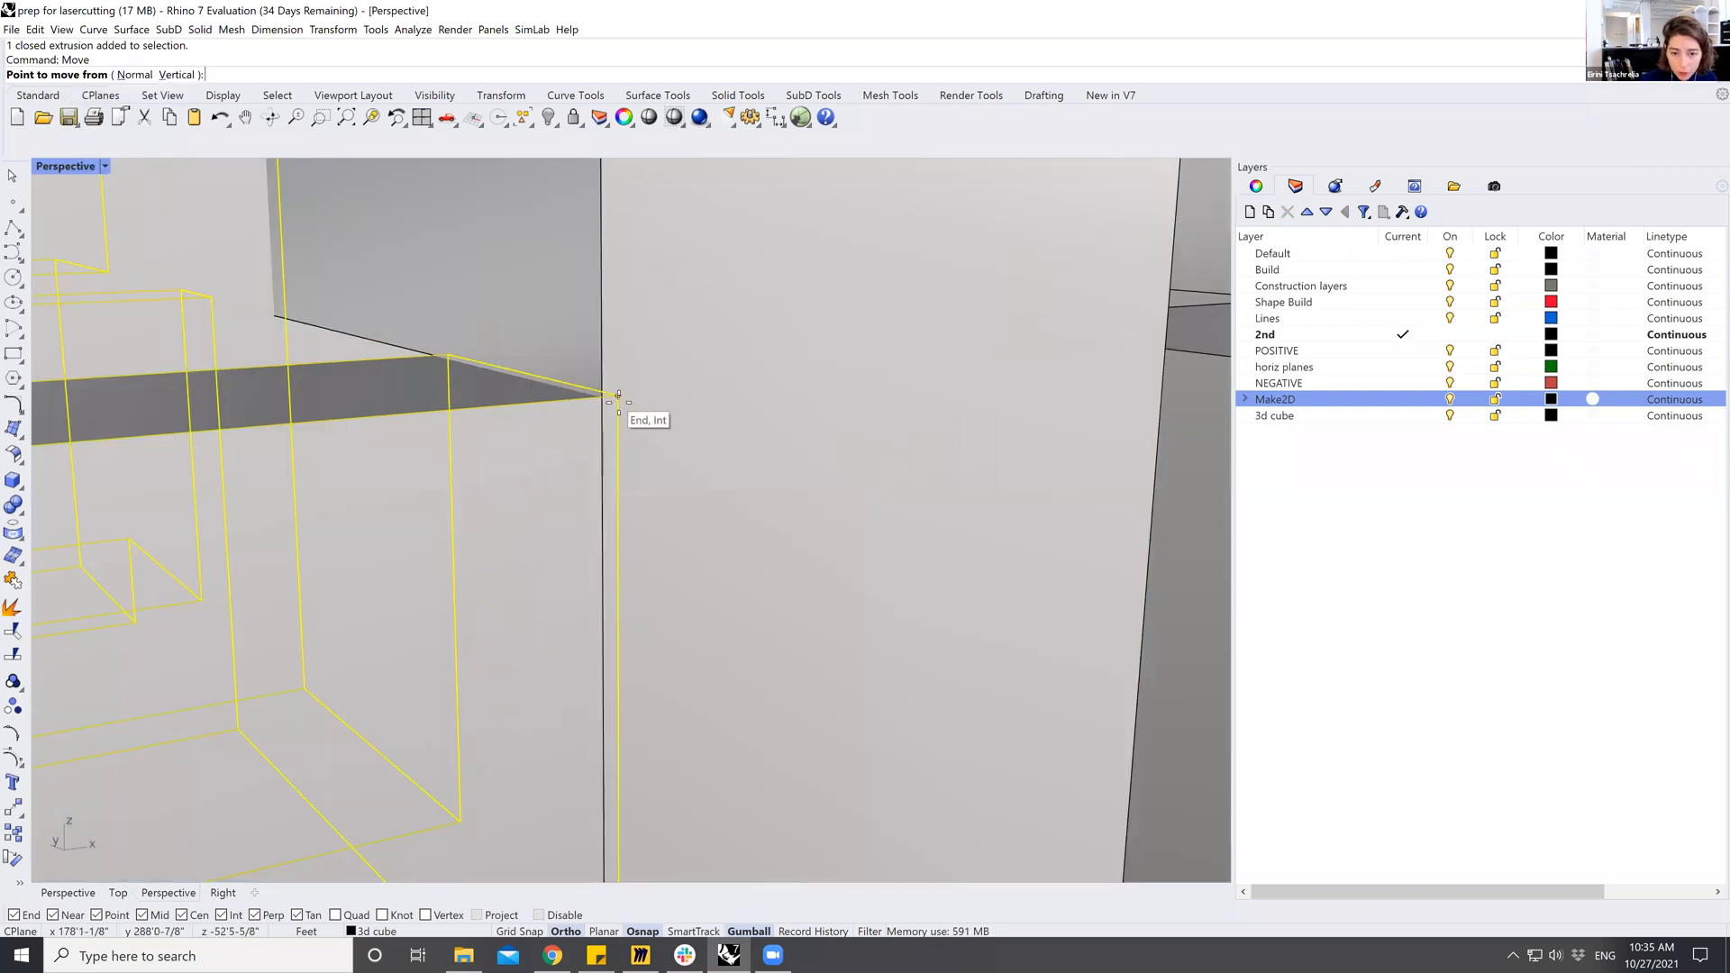
click(613, 400)
click(603, 398)
scroll(548, 454, down, 8)
key(Escape)
Examine the cube from several sides, selecting individual pieces to check their type and fit.
scroll(548, 620, down, 3)
right_drag(627, 584, 449, 404)
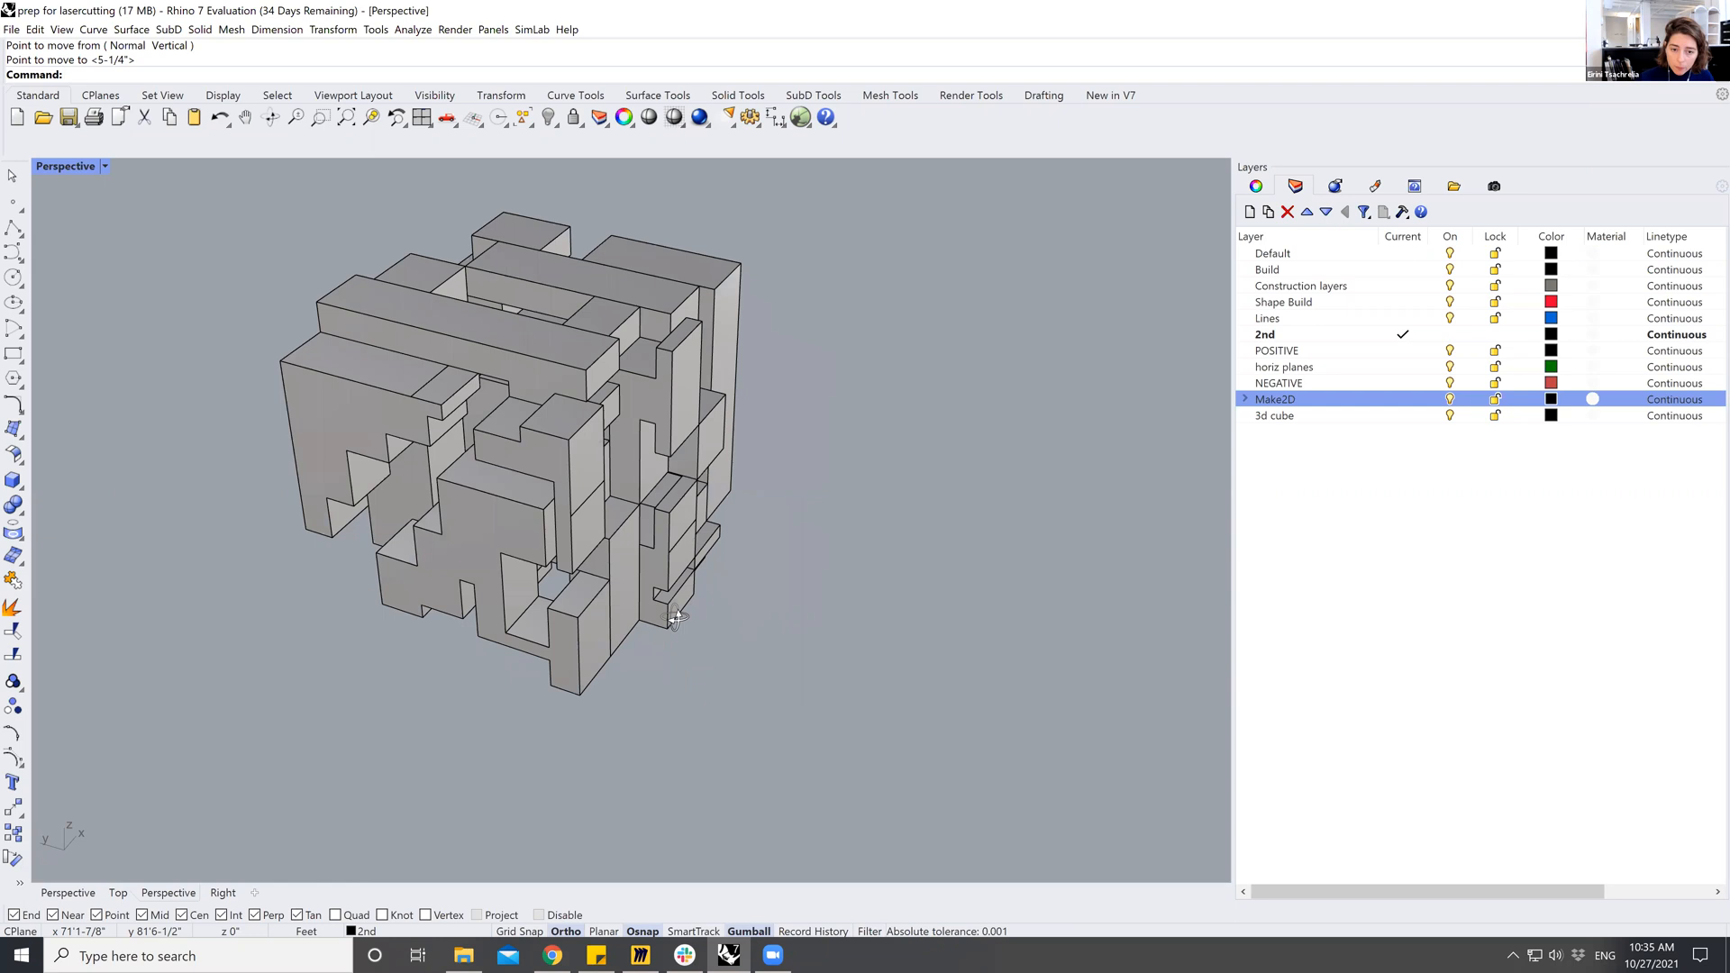
click(380, 382)
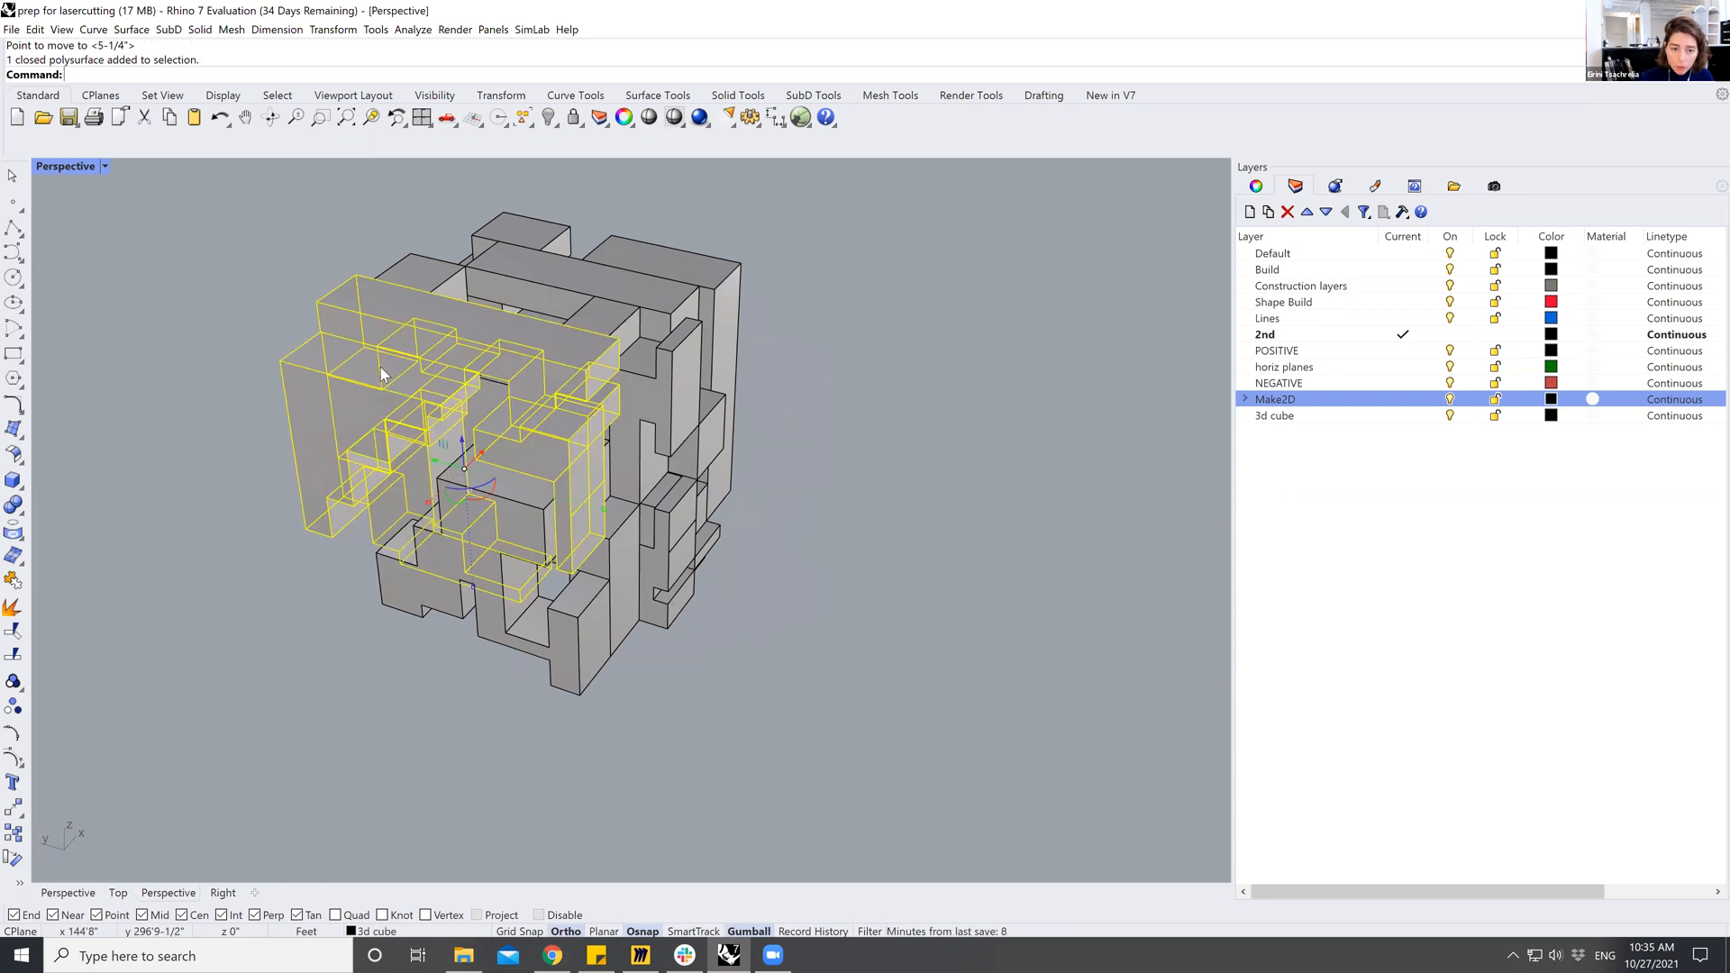
click(811, 605)
scroll(663, 501, up, 8)
click(663, 501)
key(Escape)
scroll(776, 595, down, 10)
right_drag(811, 618, 590, 537)
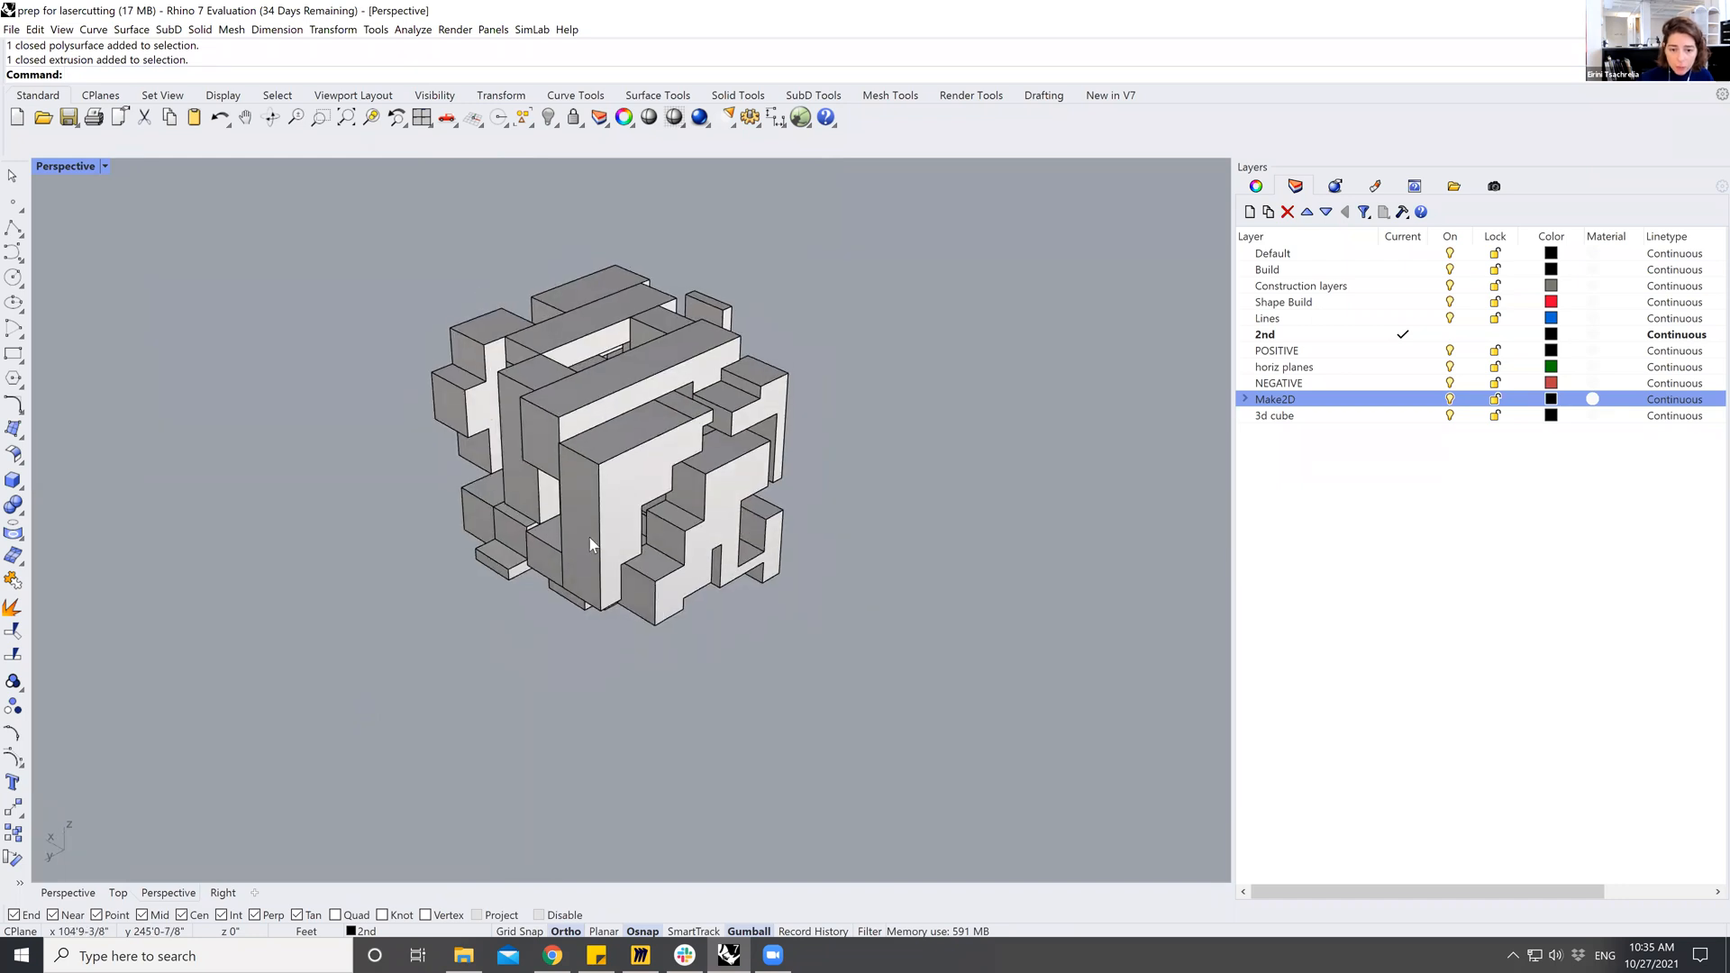
click(610, 326)
click(922, 386)
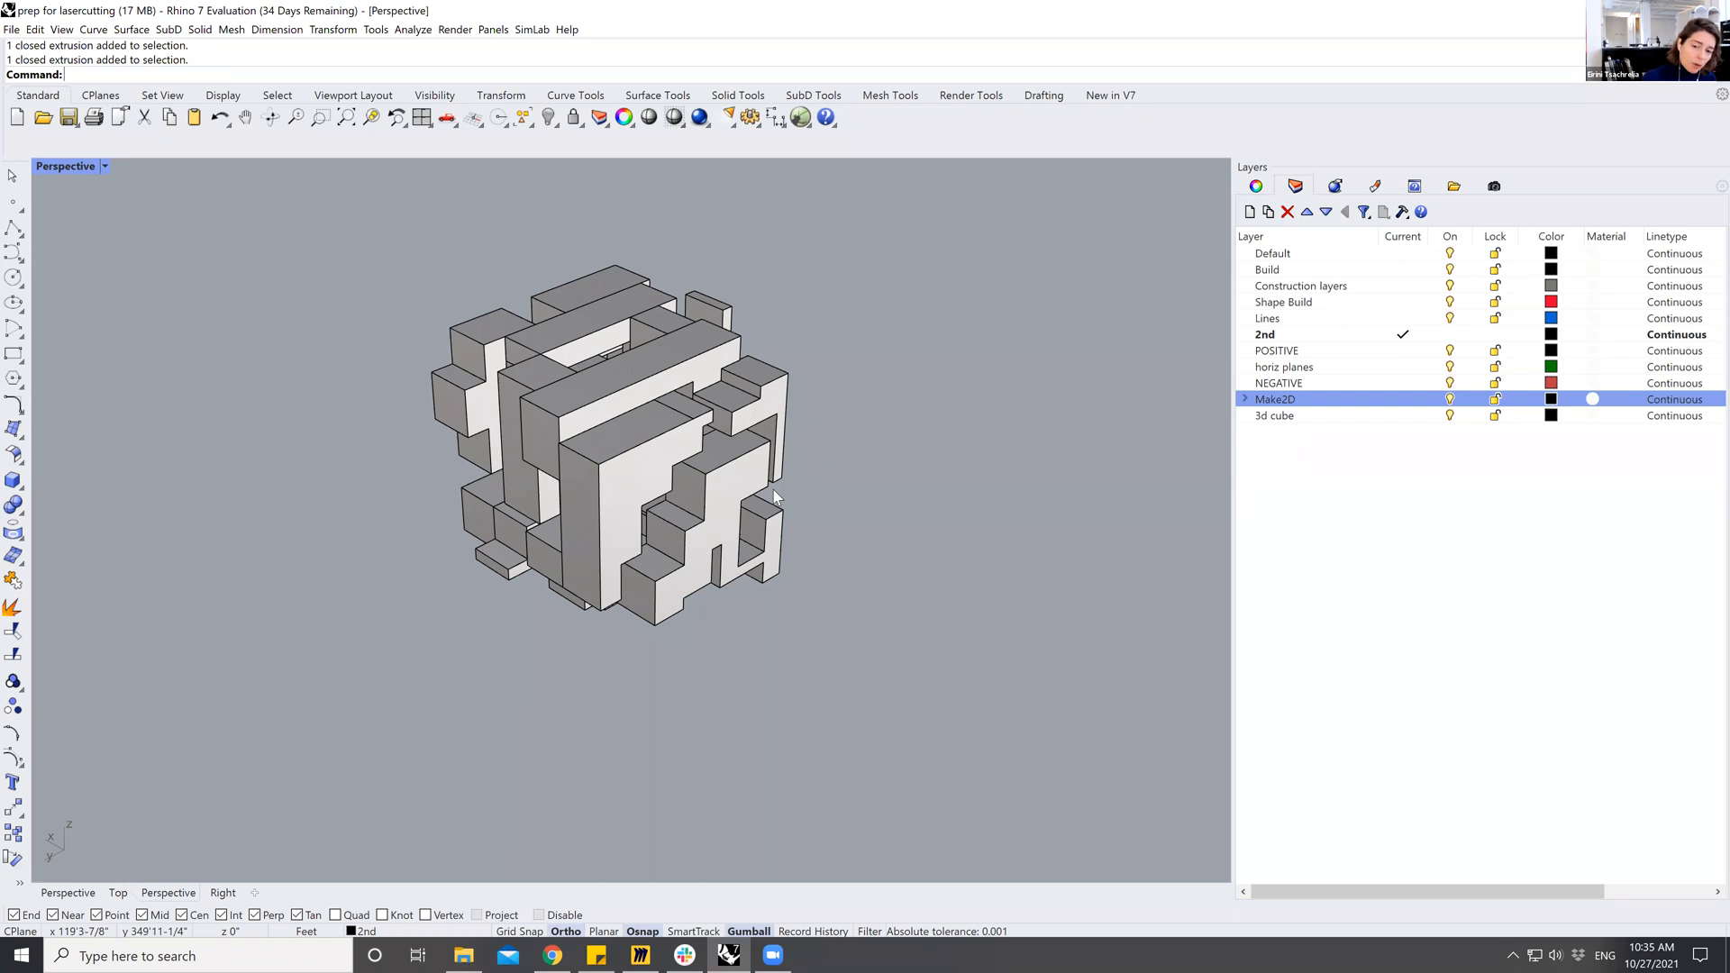
scroll(773, 489, down, 2)
scroll(686, 398, up, 4)
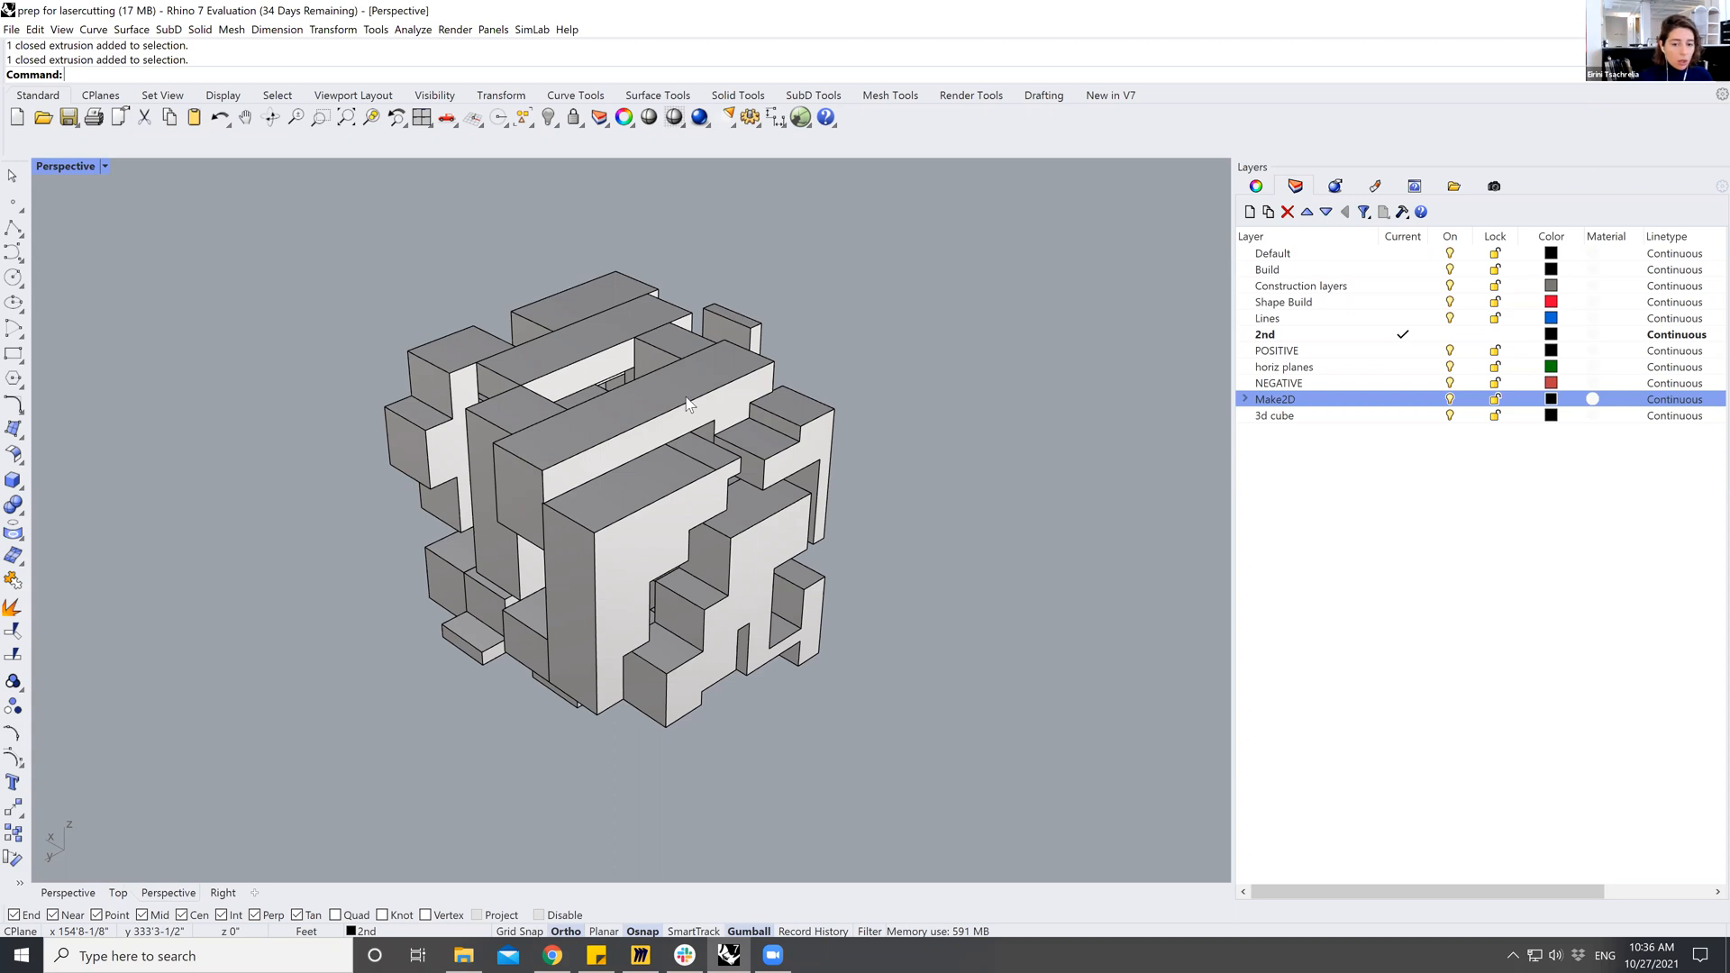
scroll(688, 403, down, 3)
right_drag(728, 594, 956, 572)
right_drag(671, 488, 656, 575)
scroll(662, 591, up, 2)
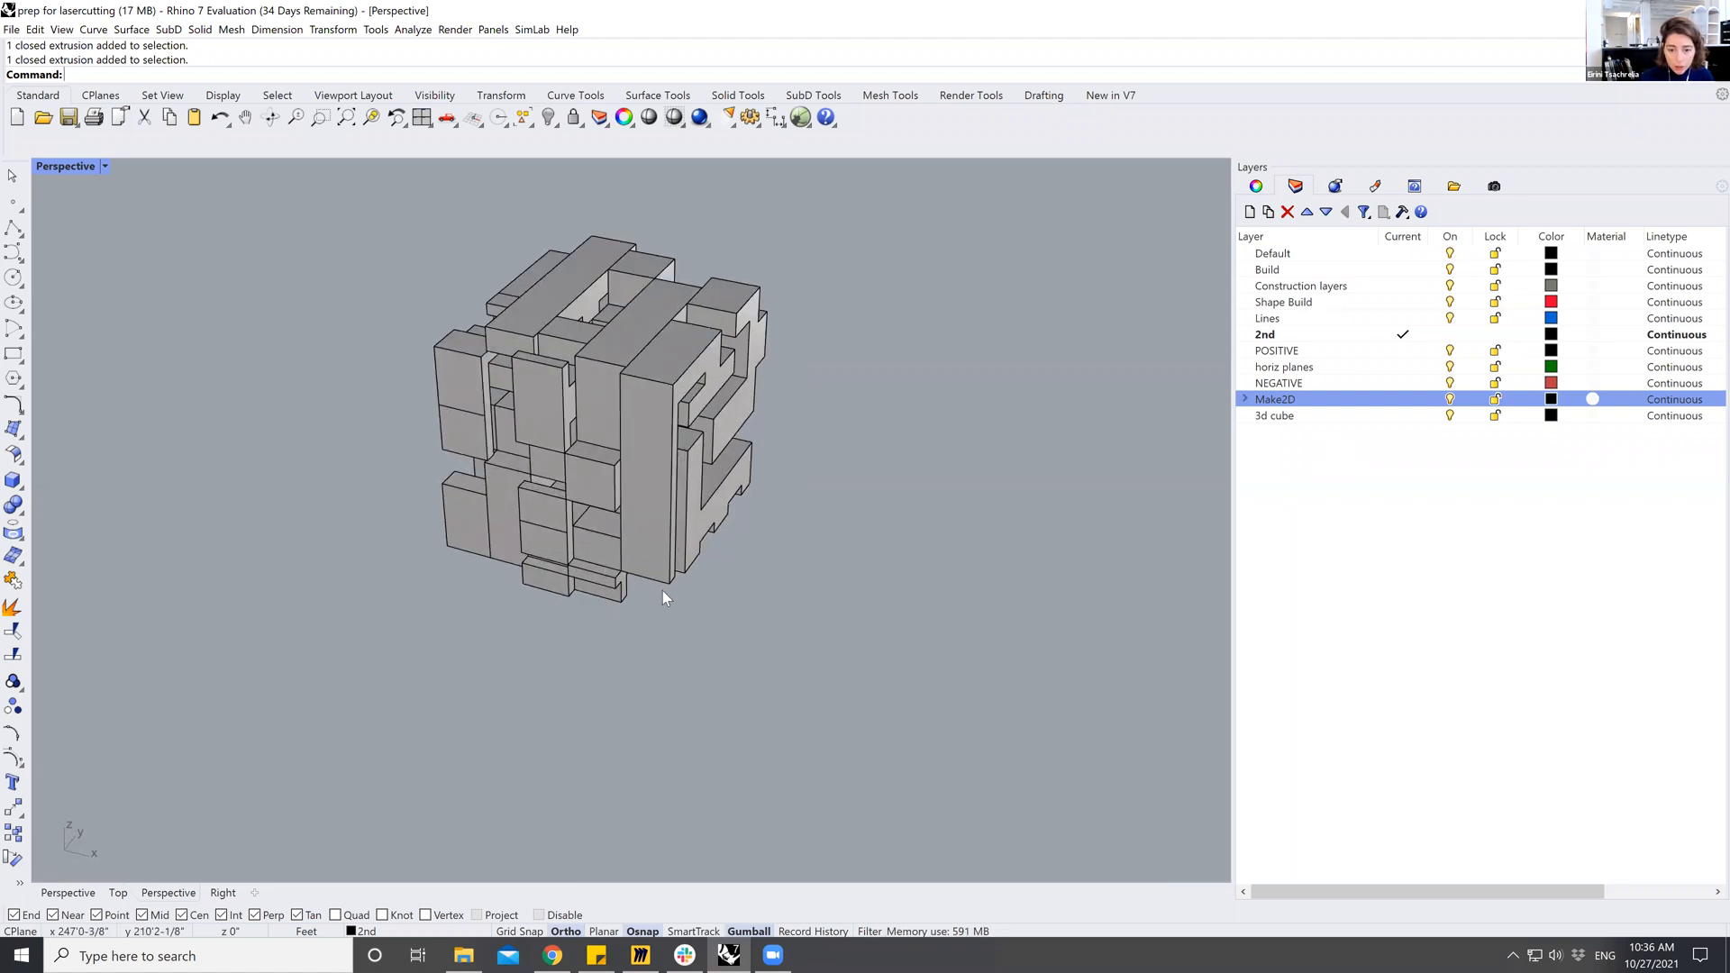
Draw a vertical line 48' long downward from the upper front corner of the tall edge block.
scroll(662, 591, up, 1)
key(Return)
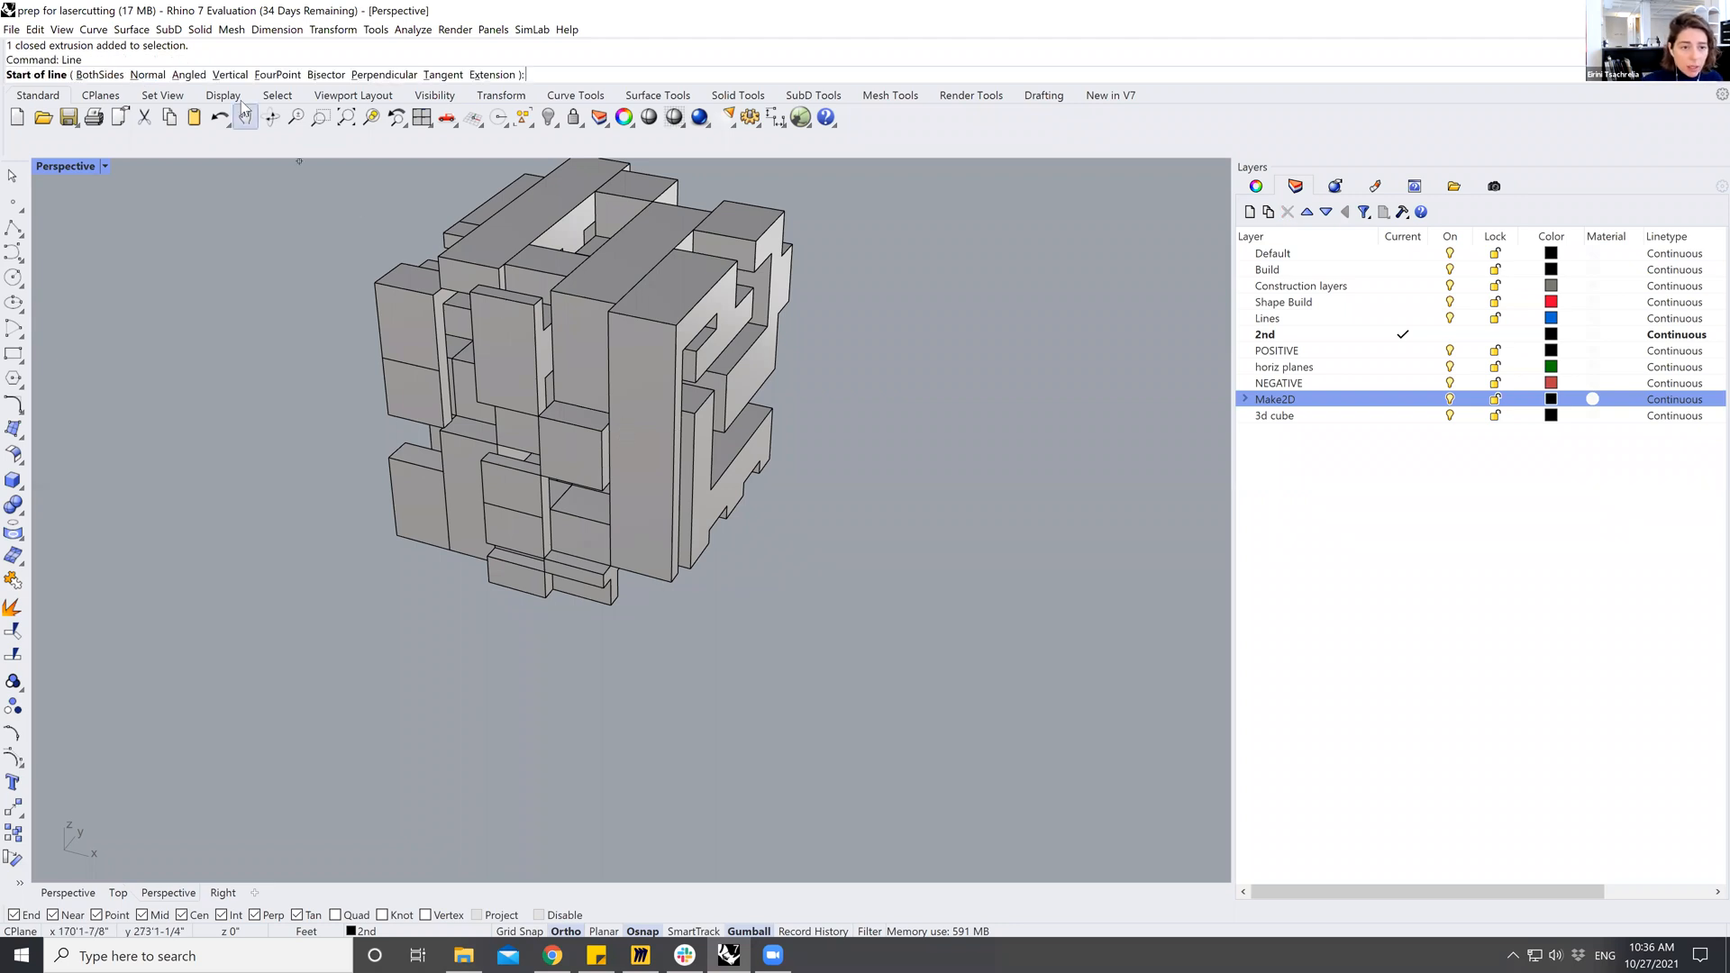
click(226, 74)
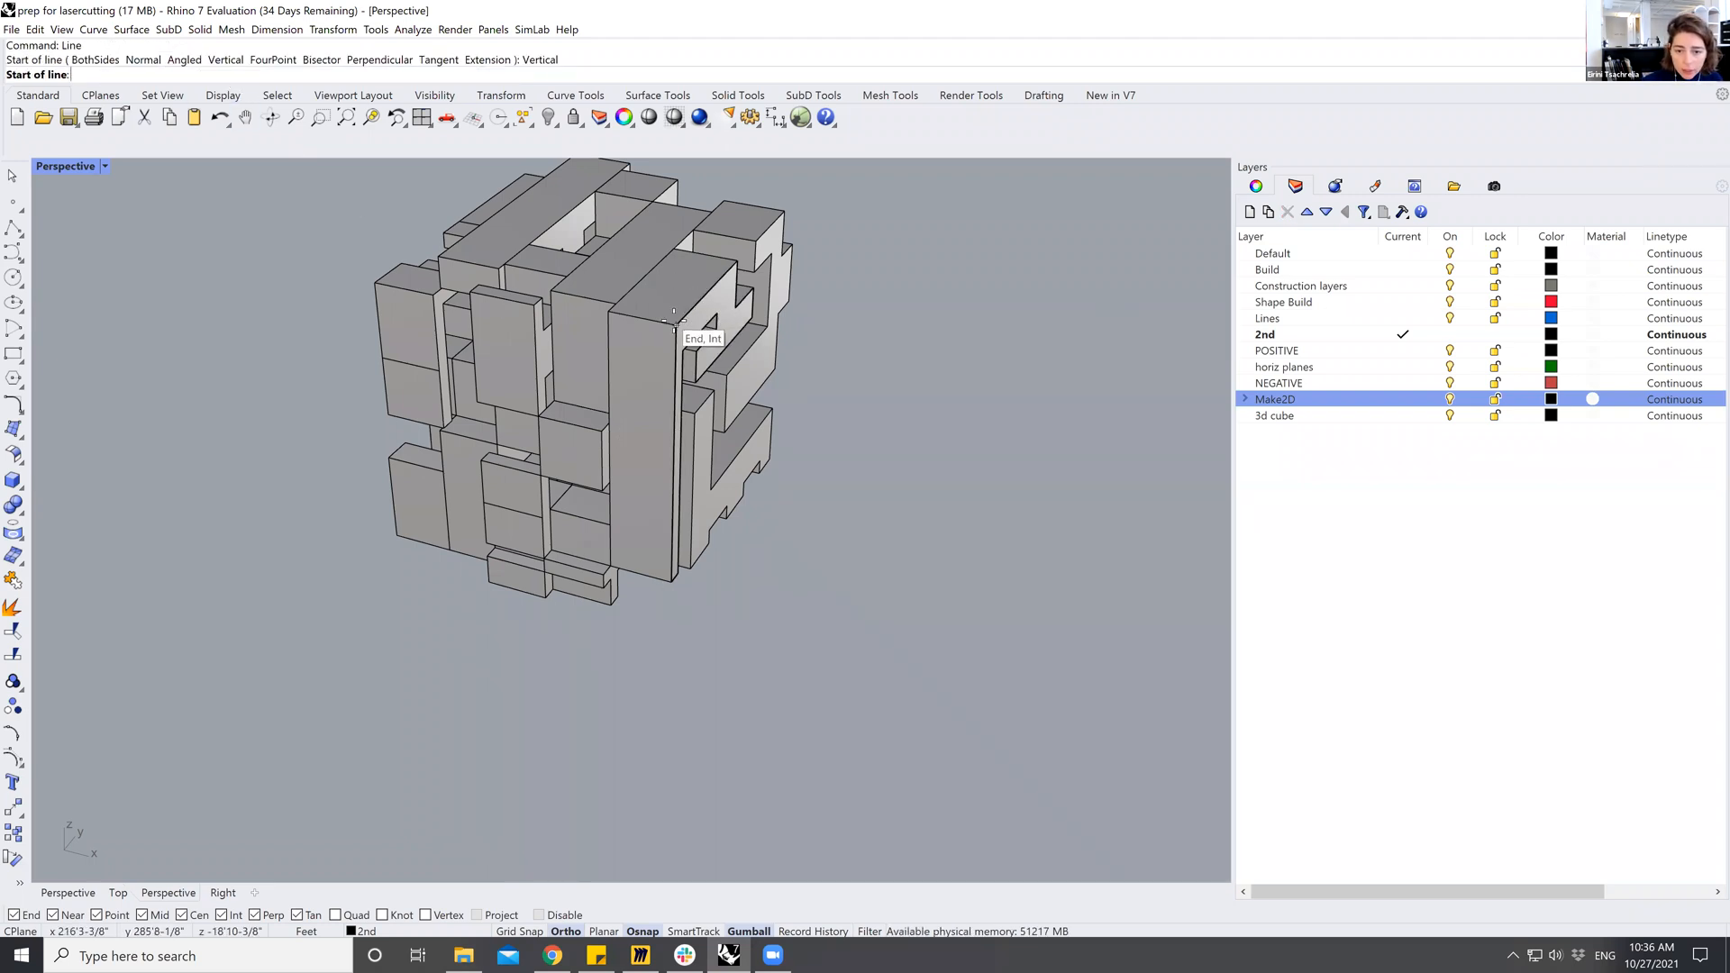
click(677, 325)
text(48';)
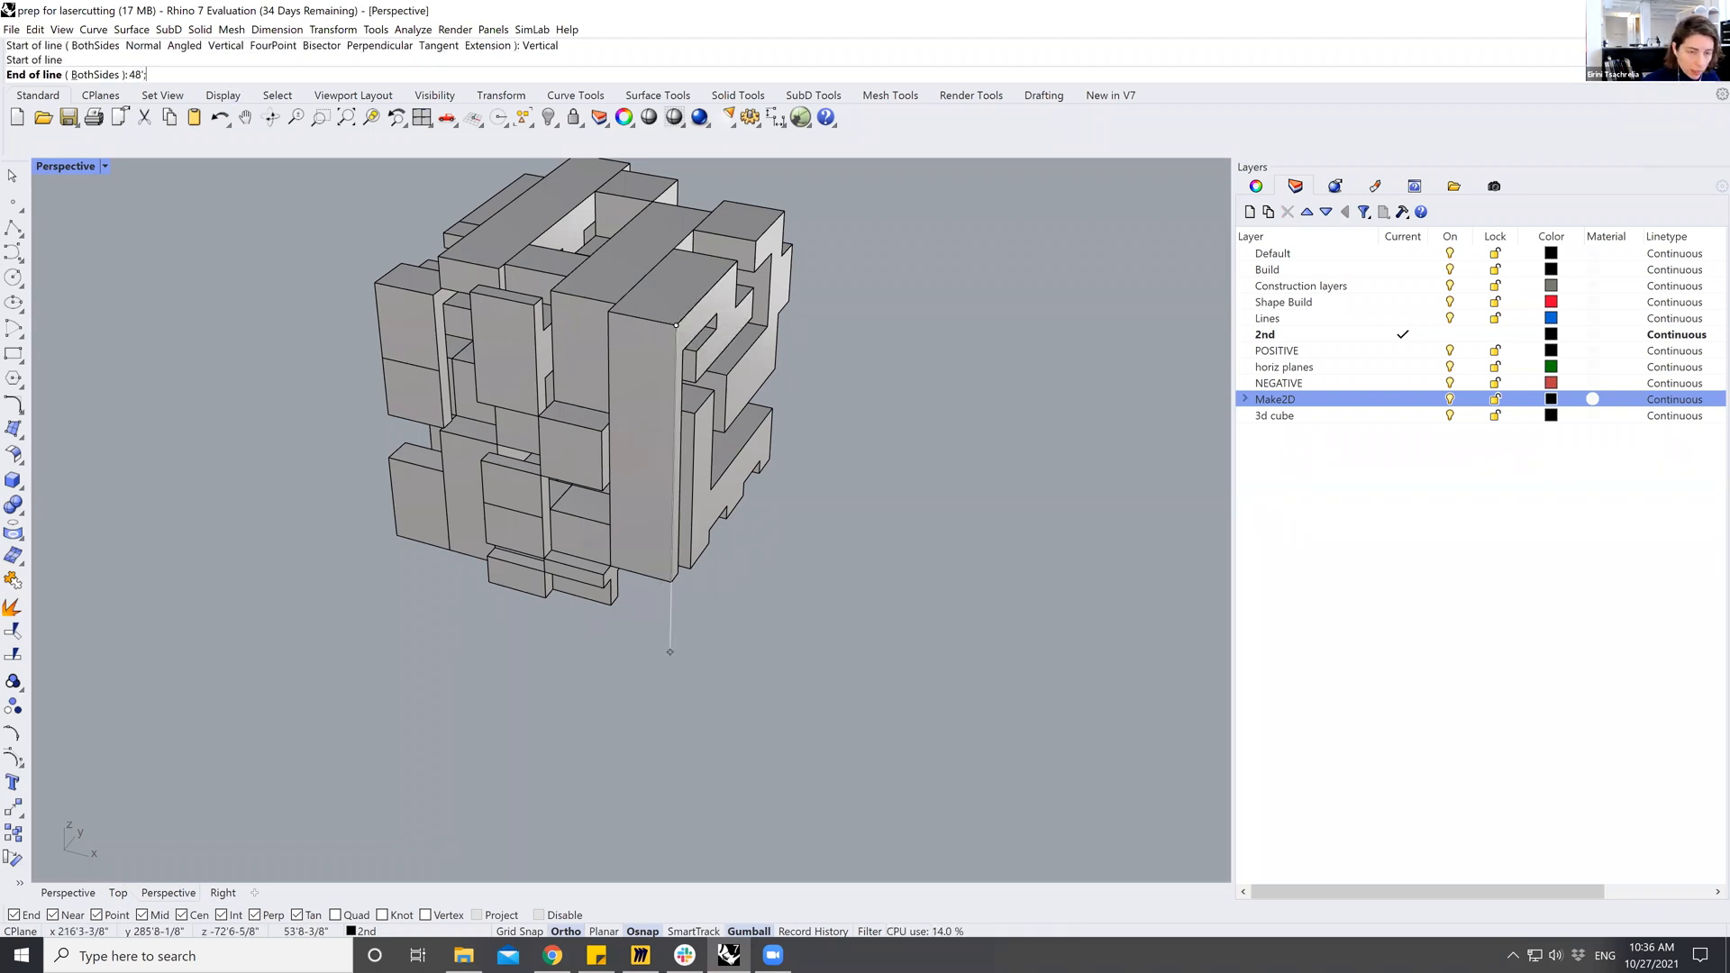
key(Return)
click(660, 652)
Select the vertical reference line and examine how far it extends compared with the cube's lower edge.
click(669, 613)
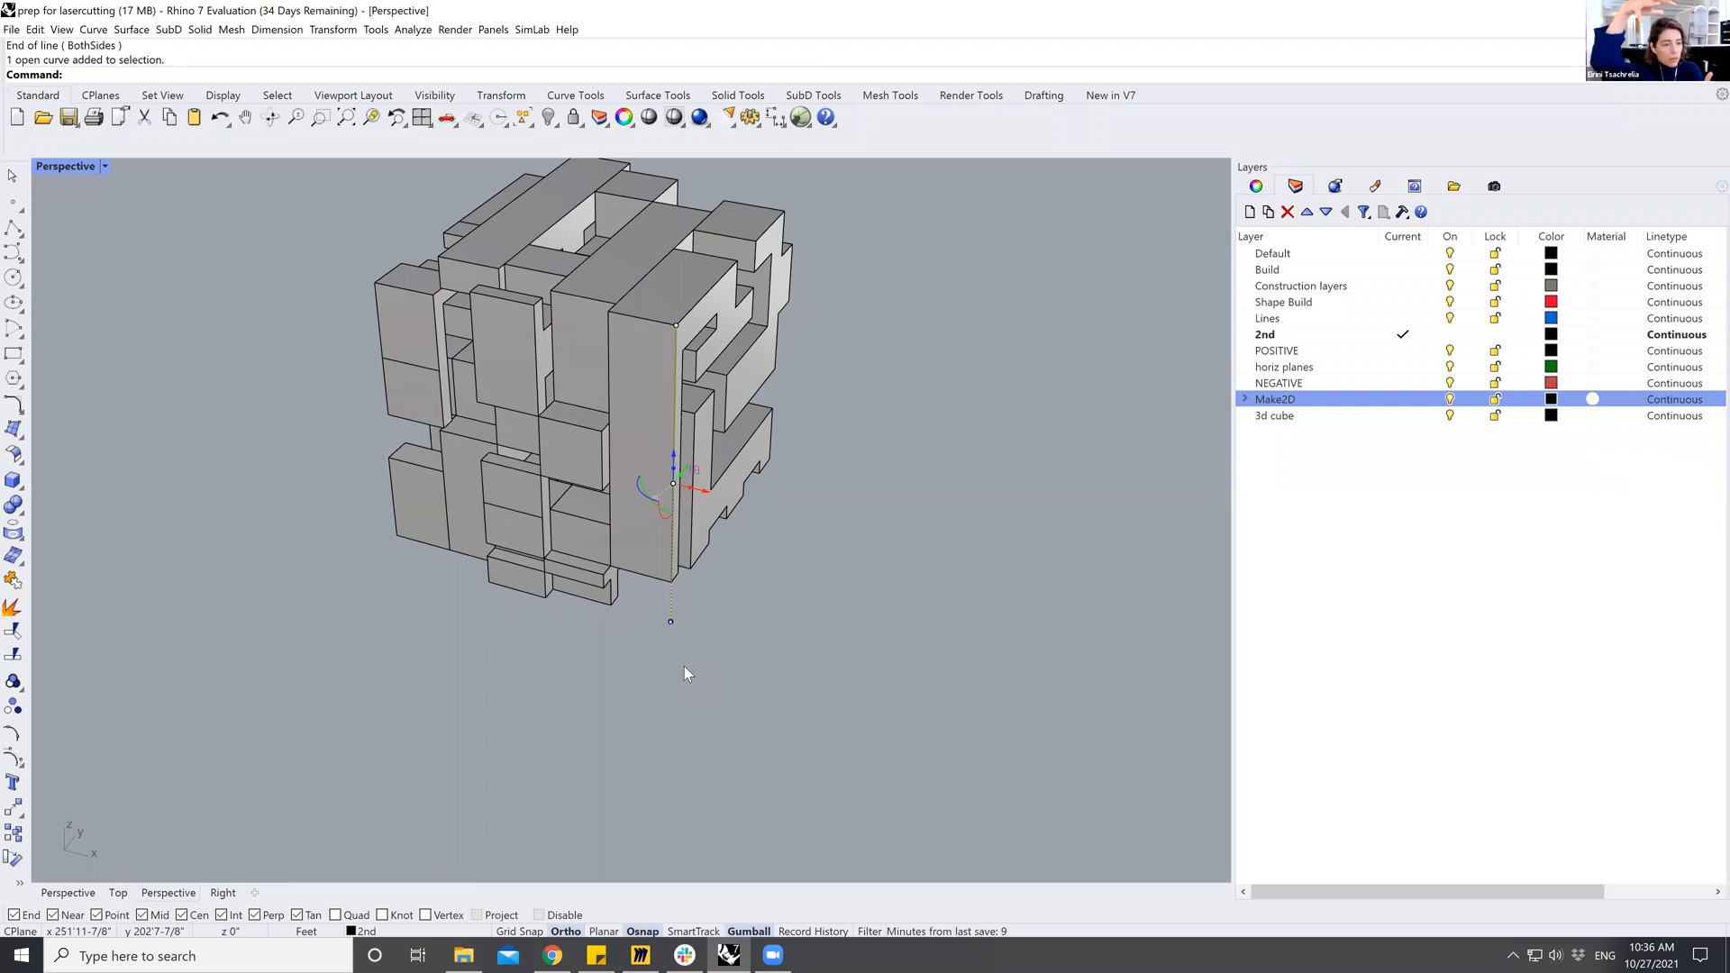
key(Escape)
click(671, 603)
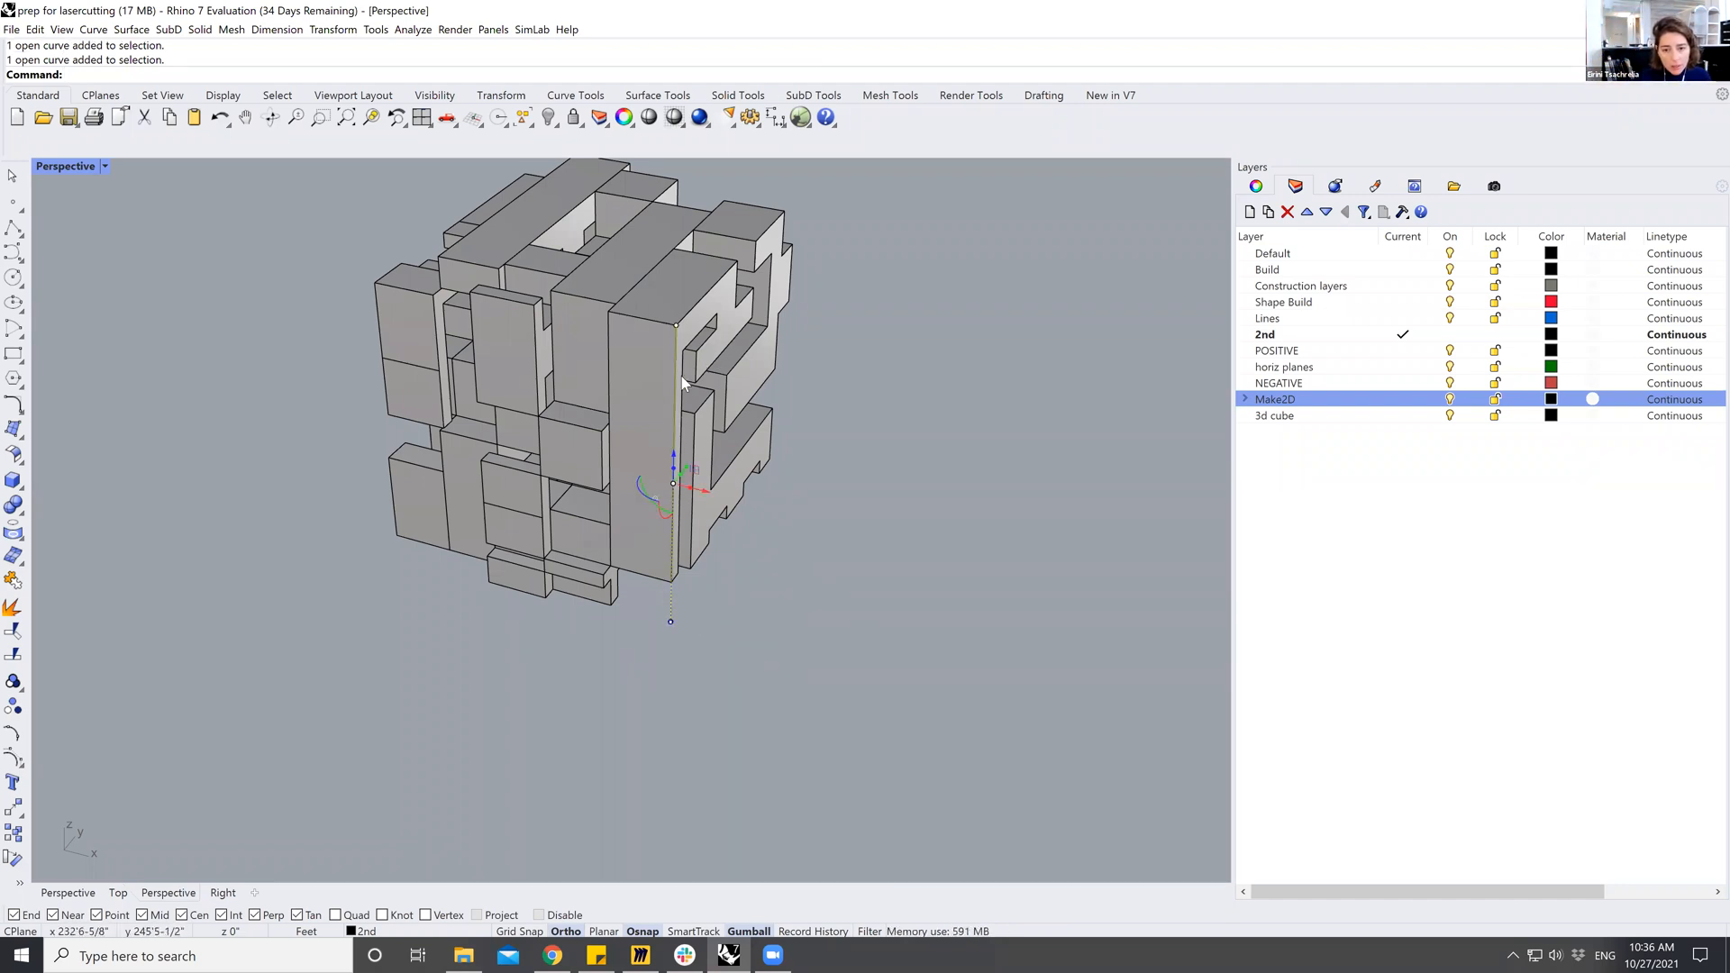
click(699, 629)
click(670, 604)
click(680, 643)
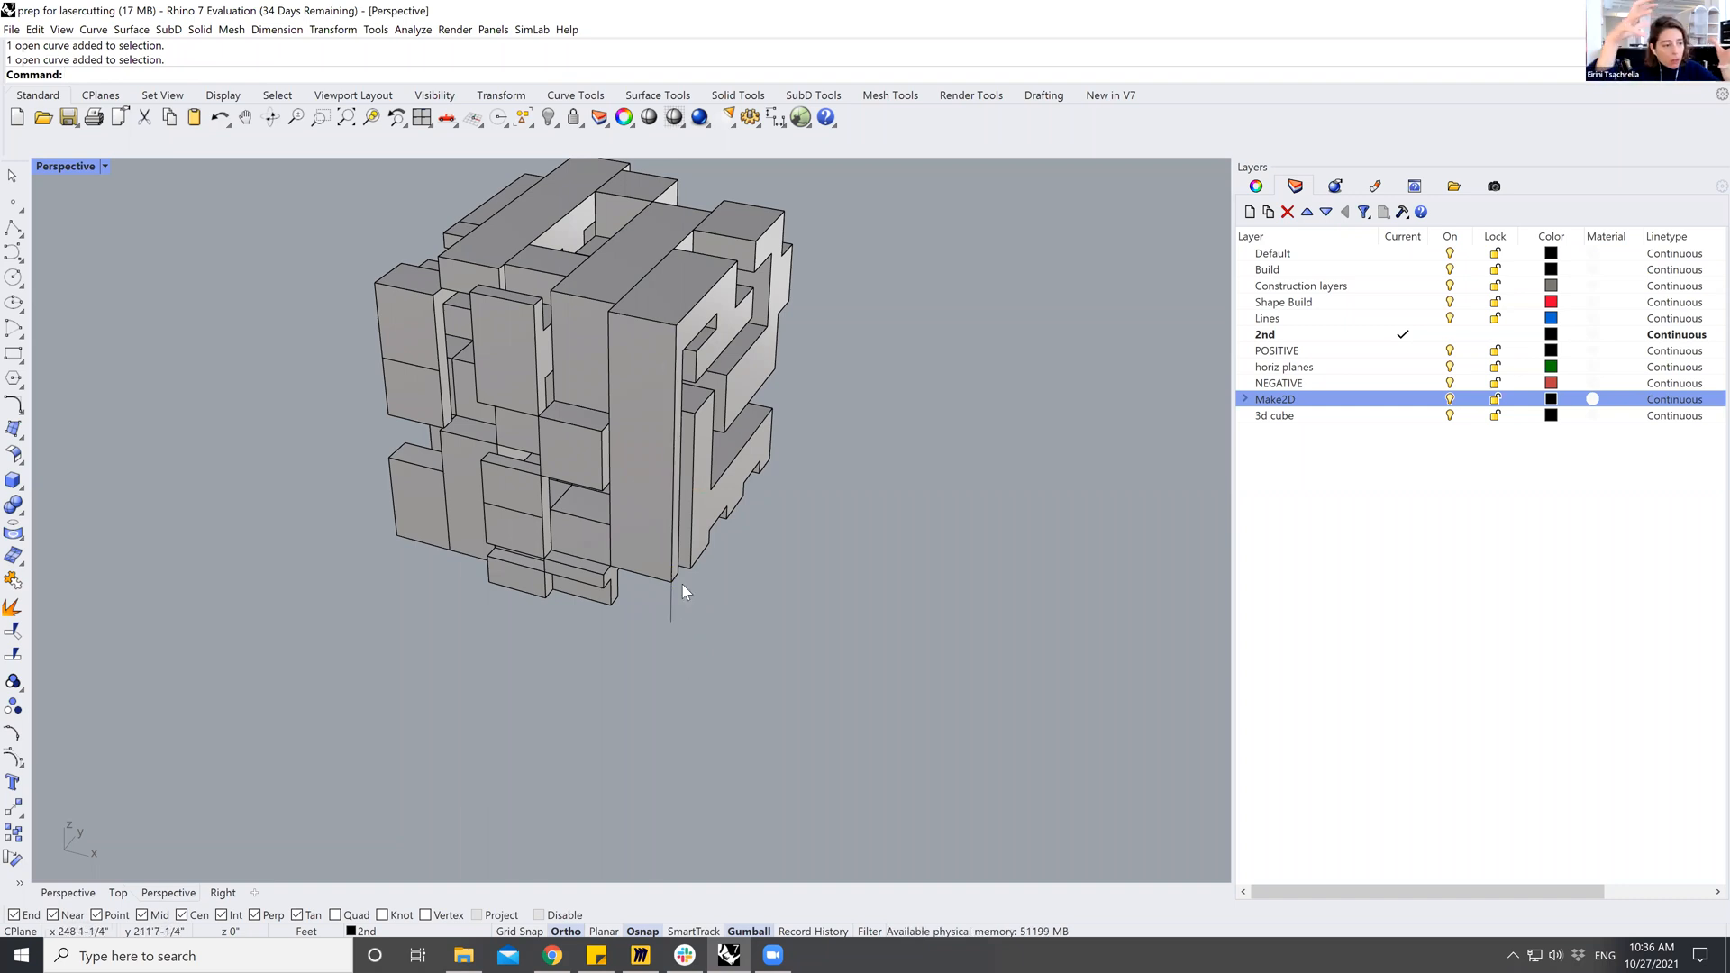
scroll(631, 661, down, 3)
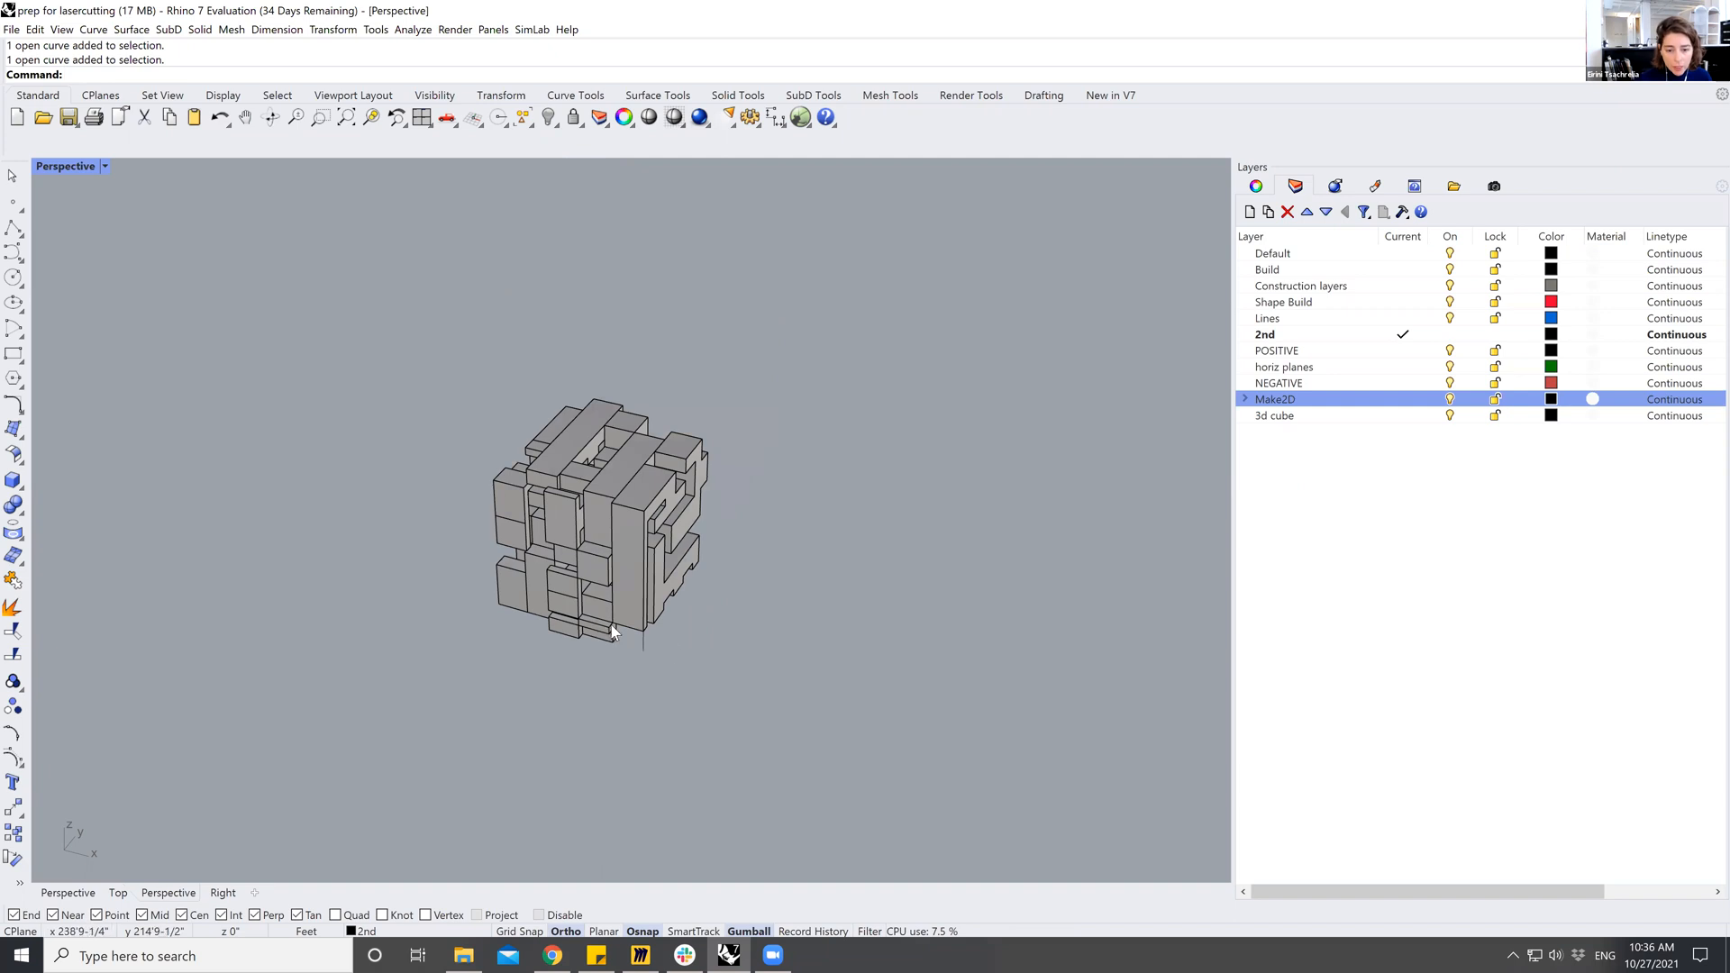
scroll(631, 639, up, 3)
click(680, 672)
click(690, 722)
scroll(680, 727, down, 2)
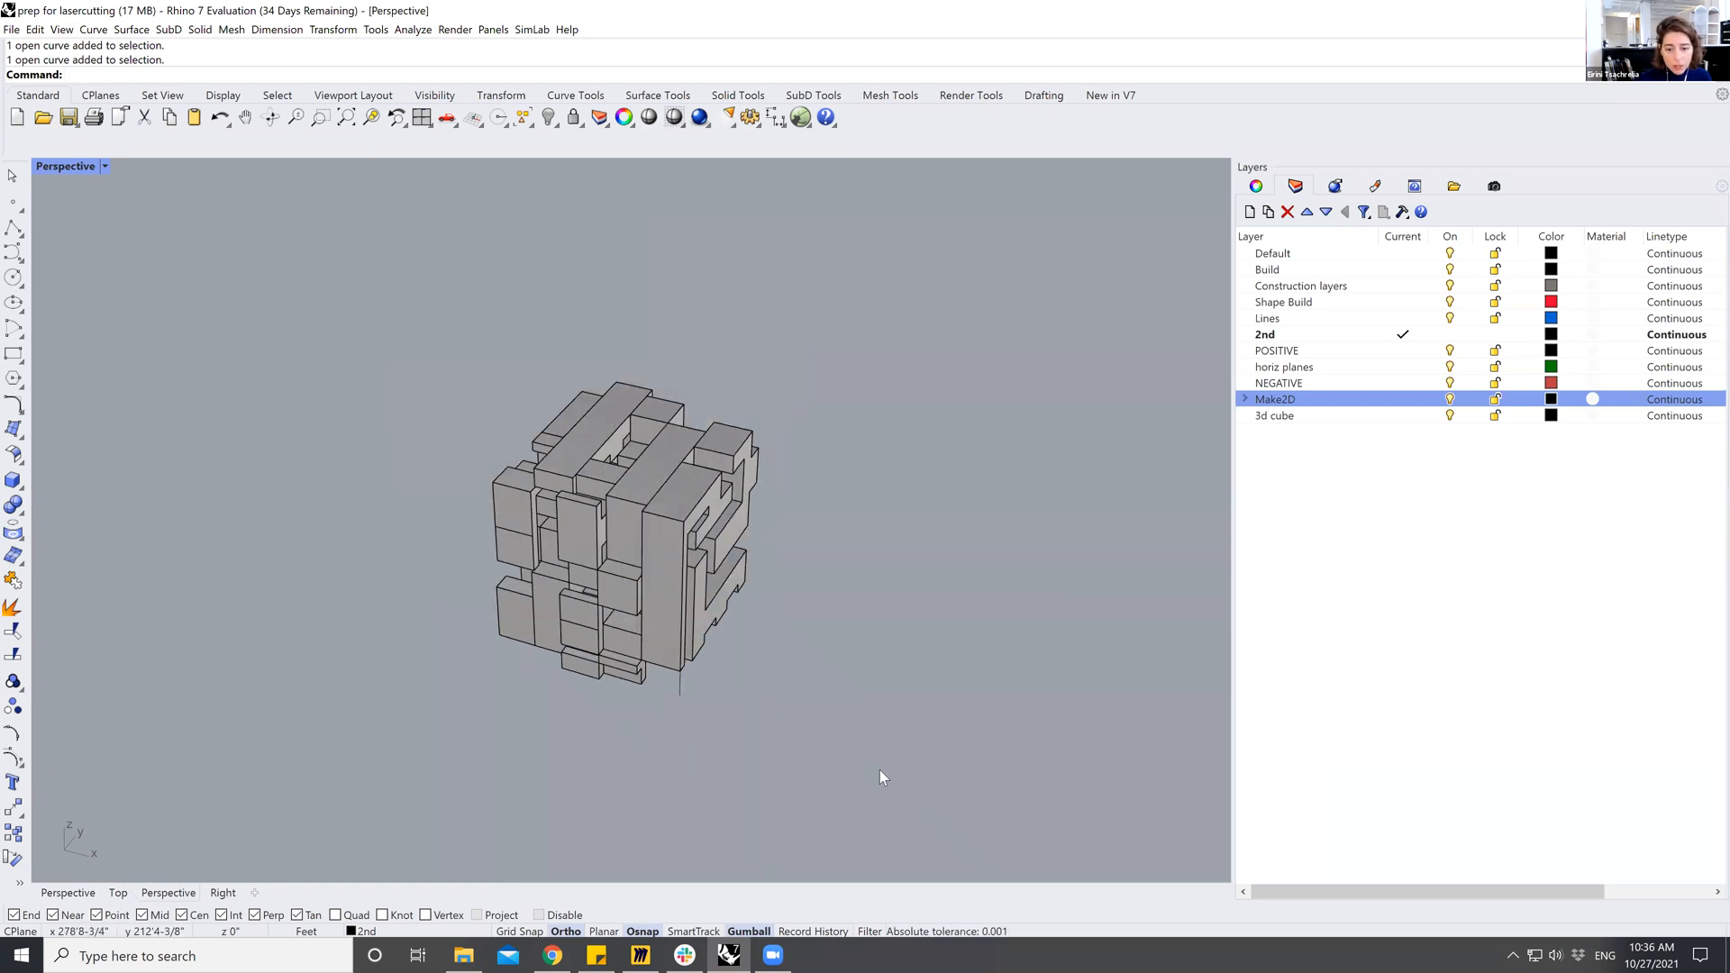
Scale the whole cube with its reference line from the line's lower end so the line becomes 6" long.
drag(323, 292, 322, 293)
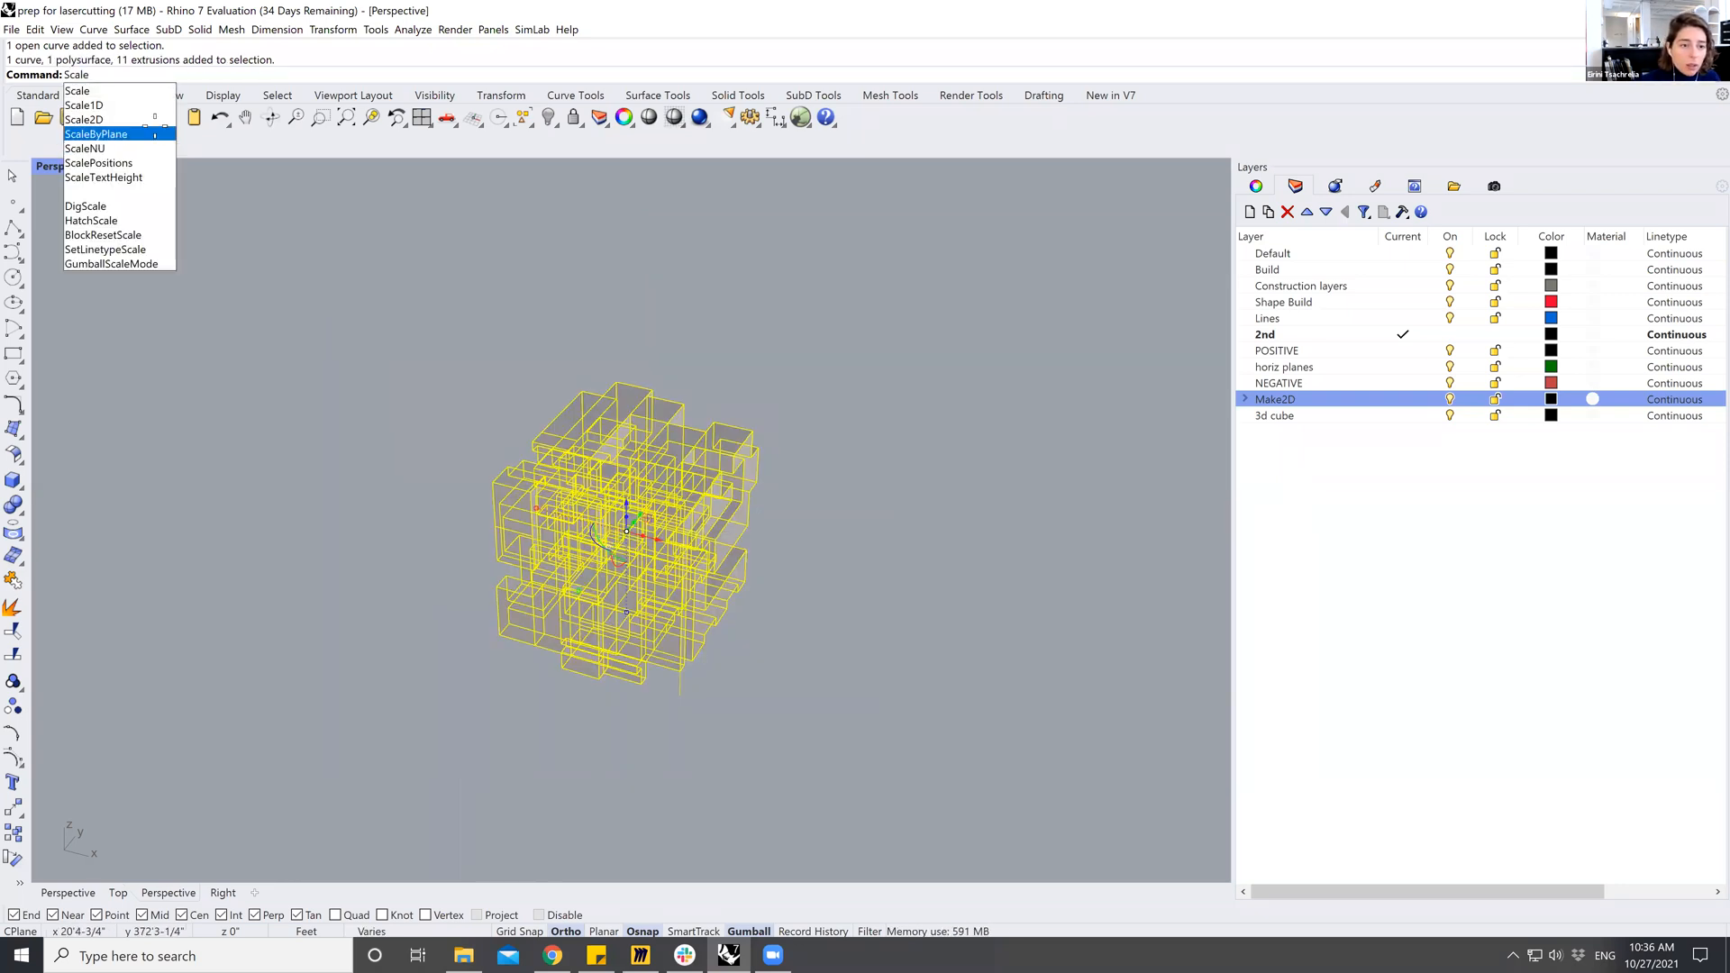
key(Return)
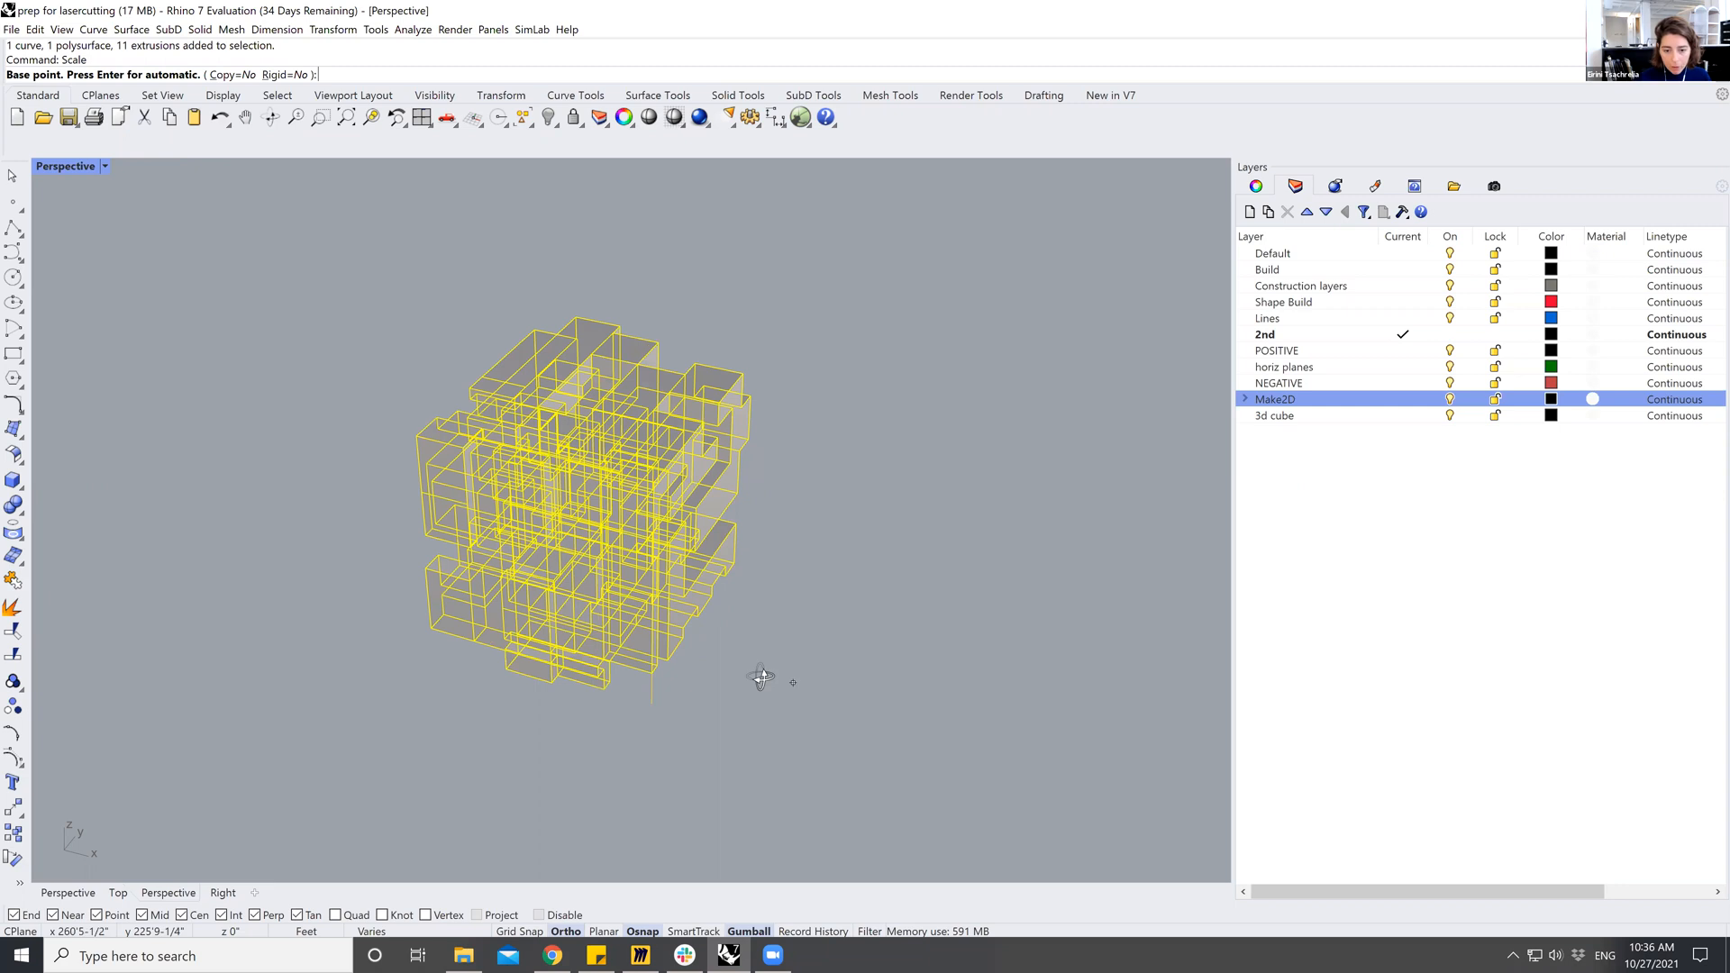
scroll(762, 676, up, 6)
scroll(665, 756, down, 5)
click(646, 760)
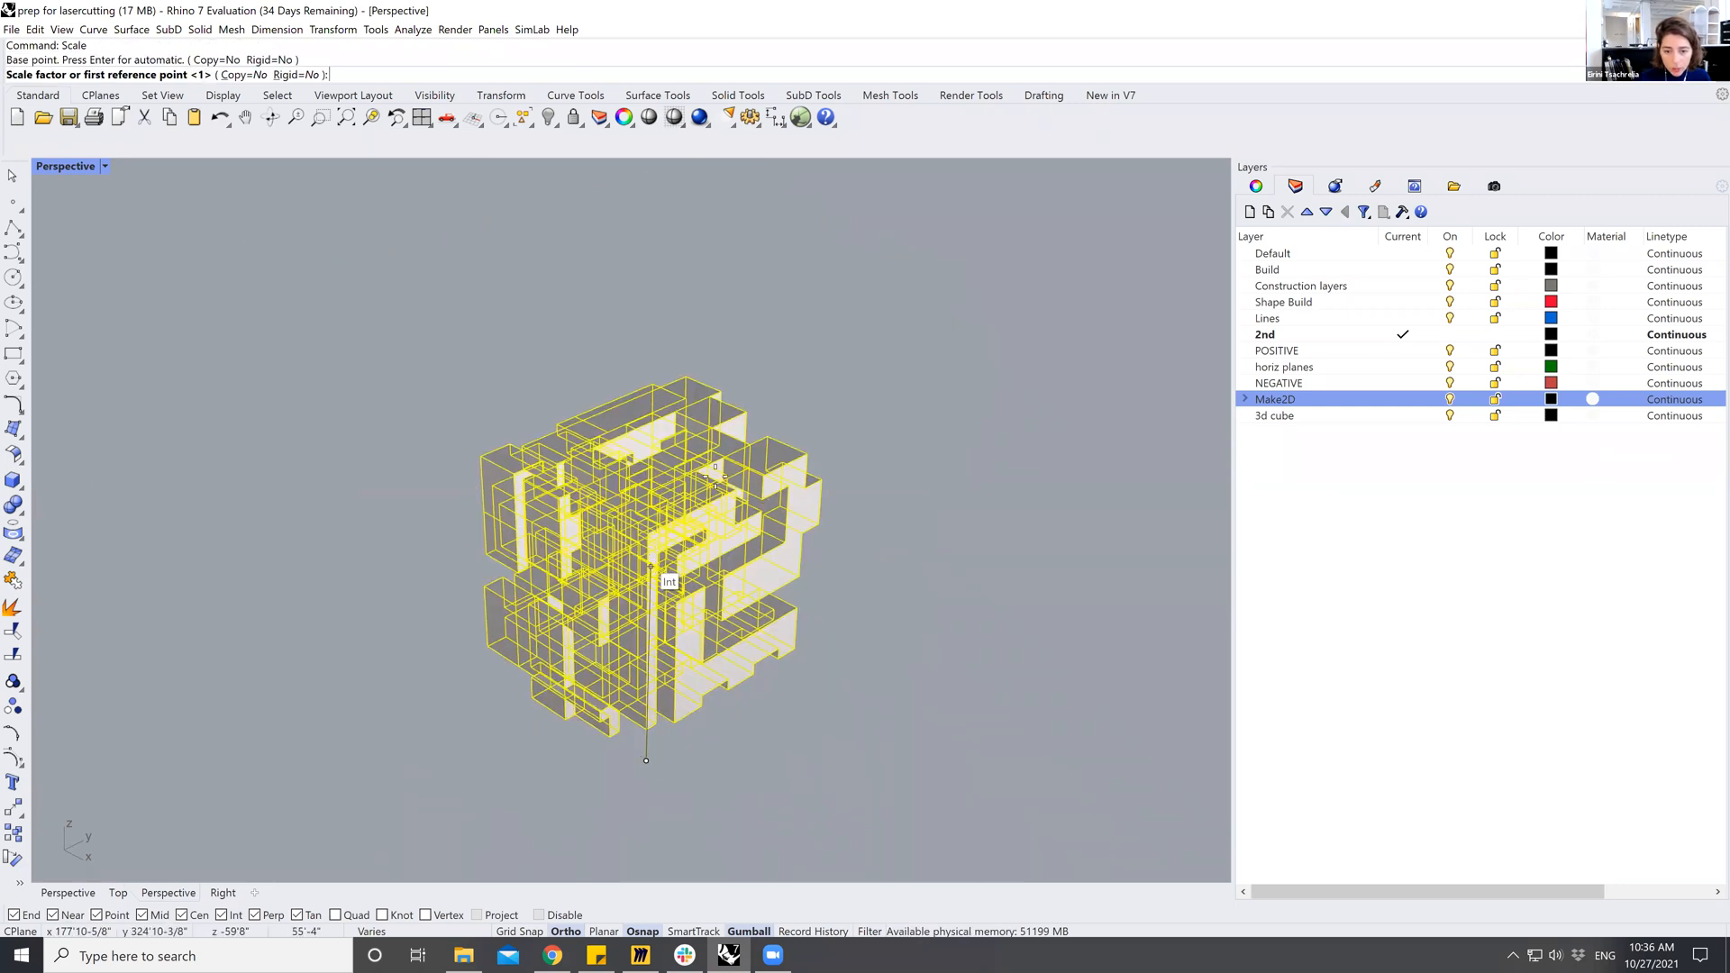
scroll(712, 475, up, 5)
scroll(743, 550, down, 3)
right_drag(793, 538, 956, 554)
click(927, 377)
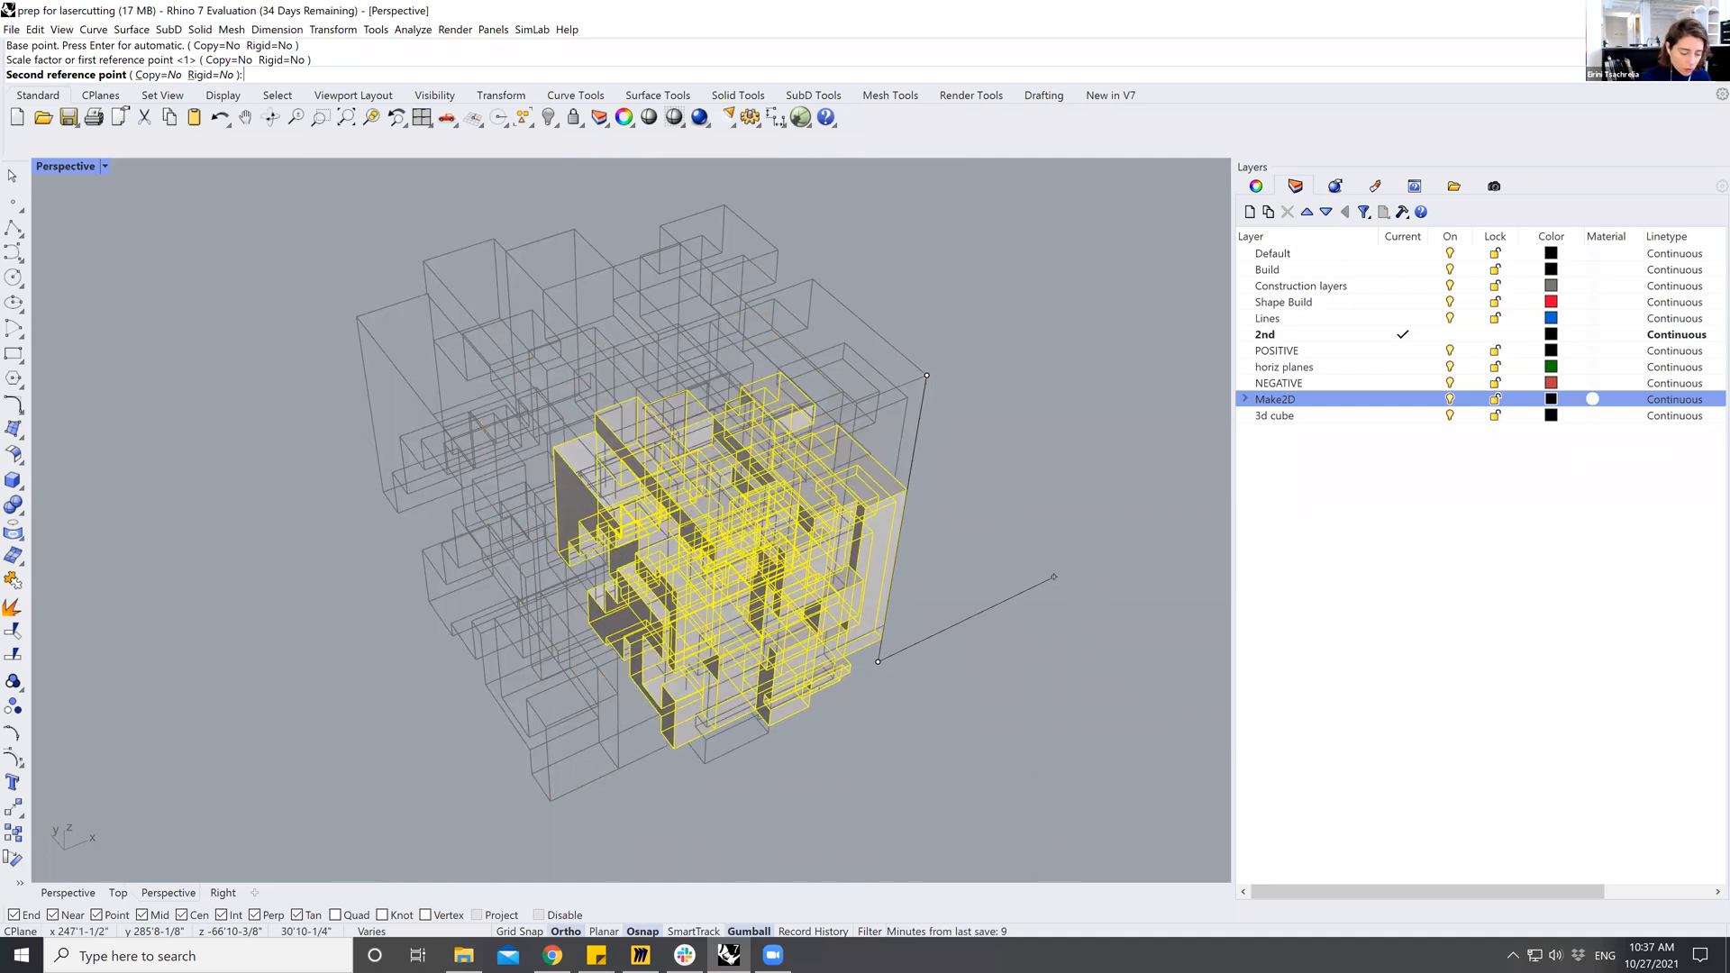
text(6")
key(Return)
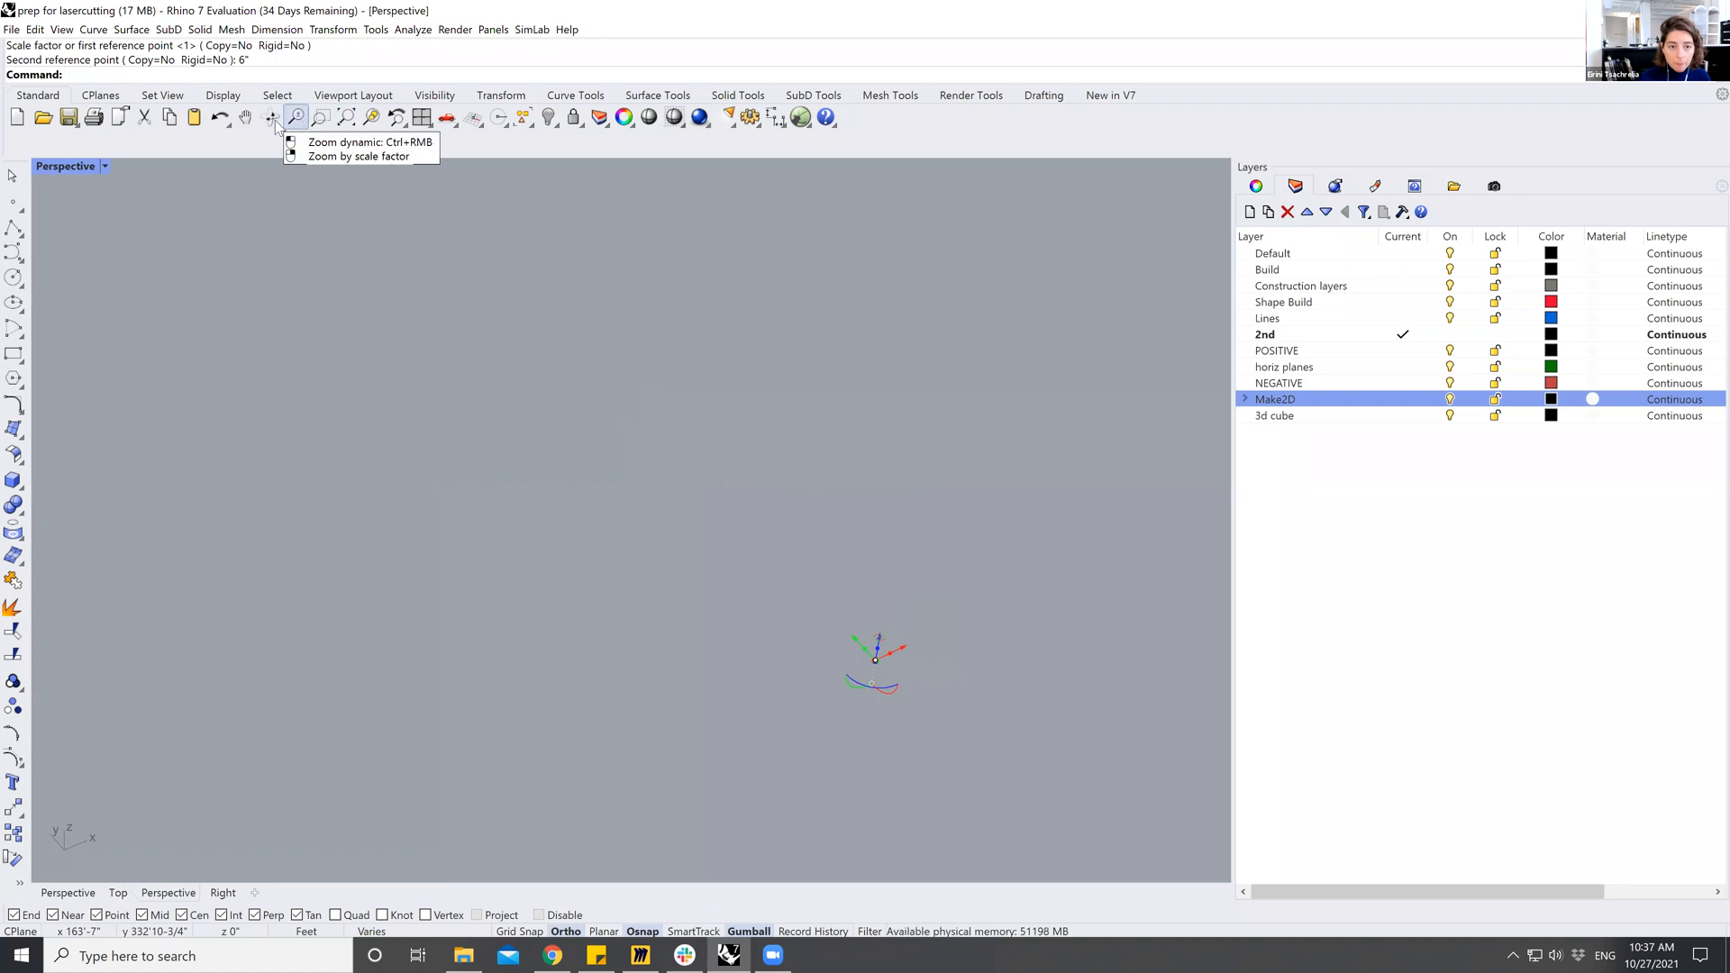
Zoom to the scaled cube and measure the reference line from its lower end to the cube's upper corner.
click(321, 120)
drag(856, 644, 894, 682)
key(Escape)
right_drag(955, 629, 770, 620)
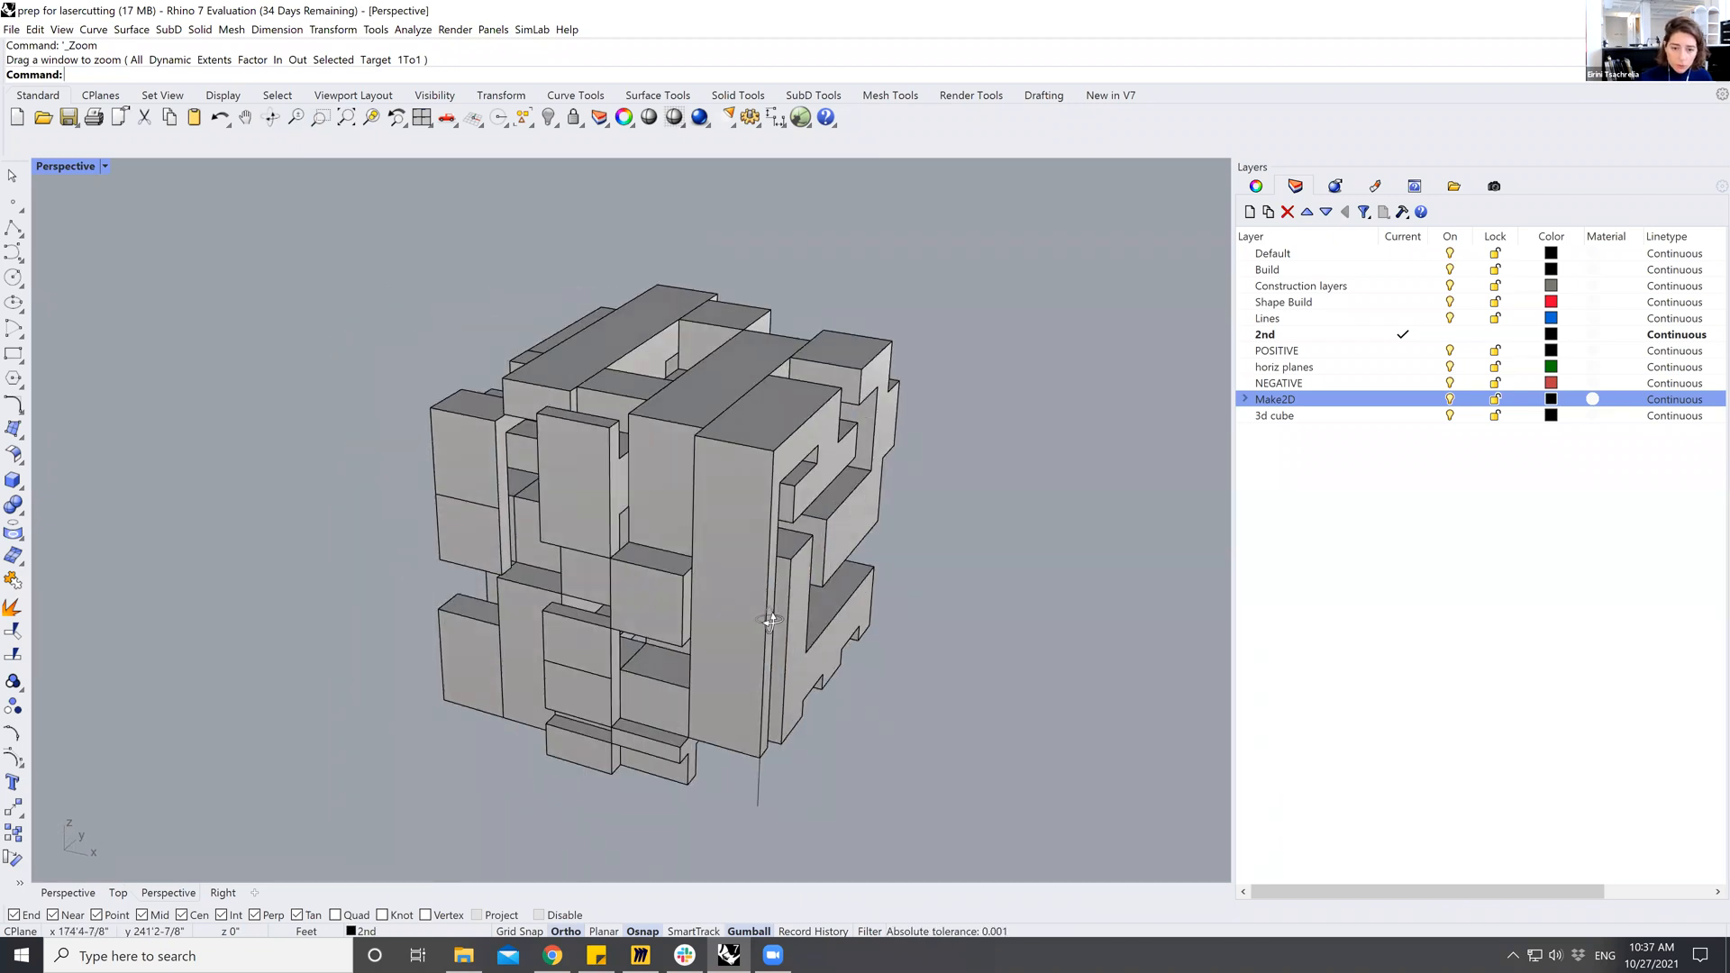
text(Distance)
key(Return)
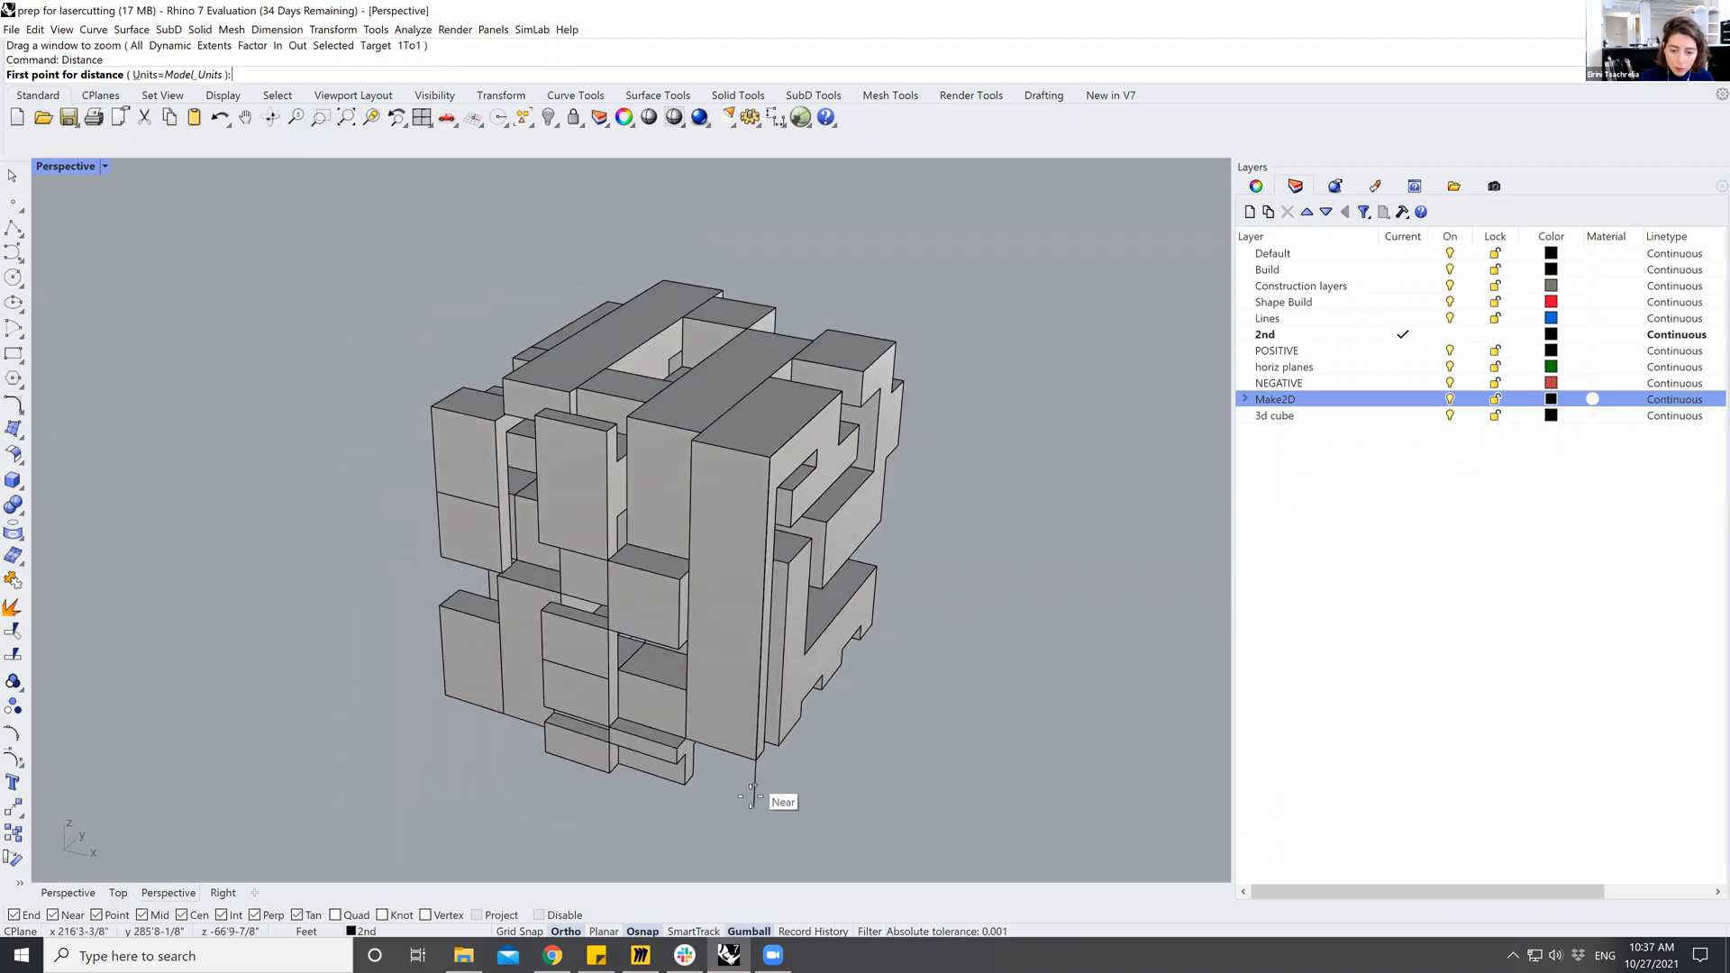
click(753, 806)
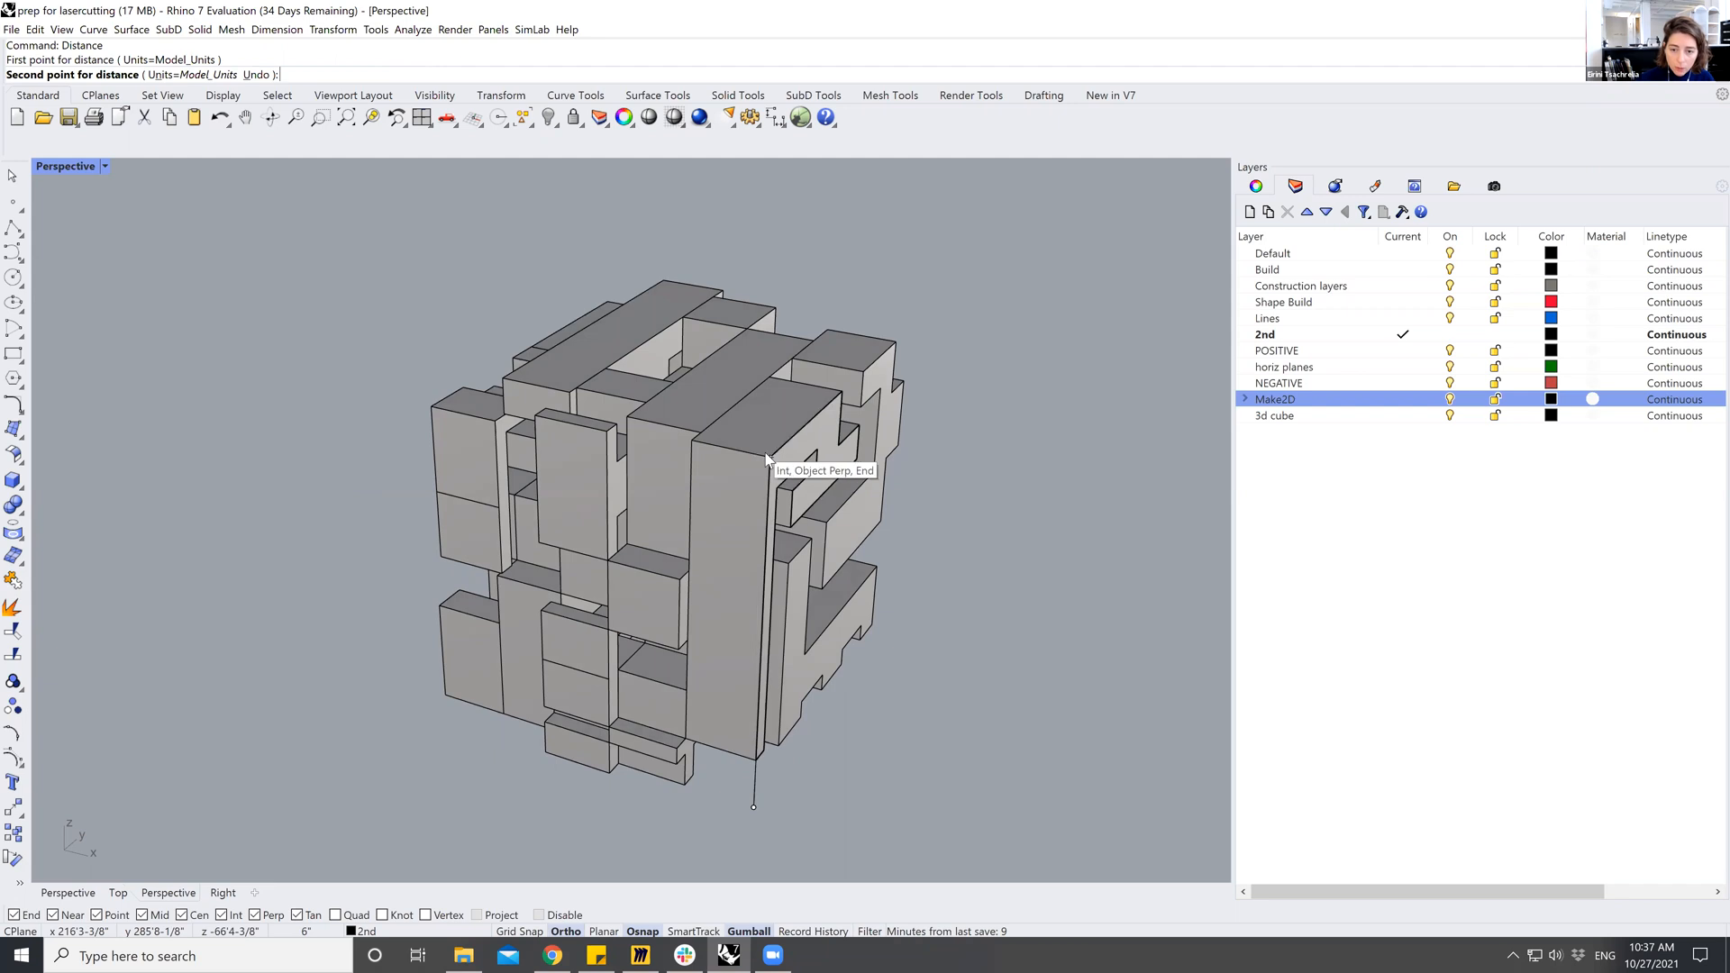
click(766, 456)
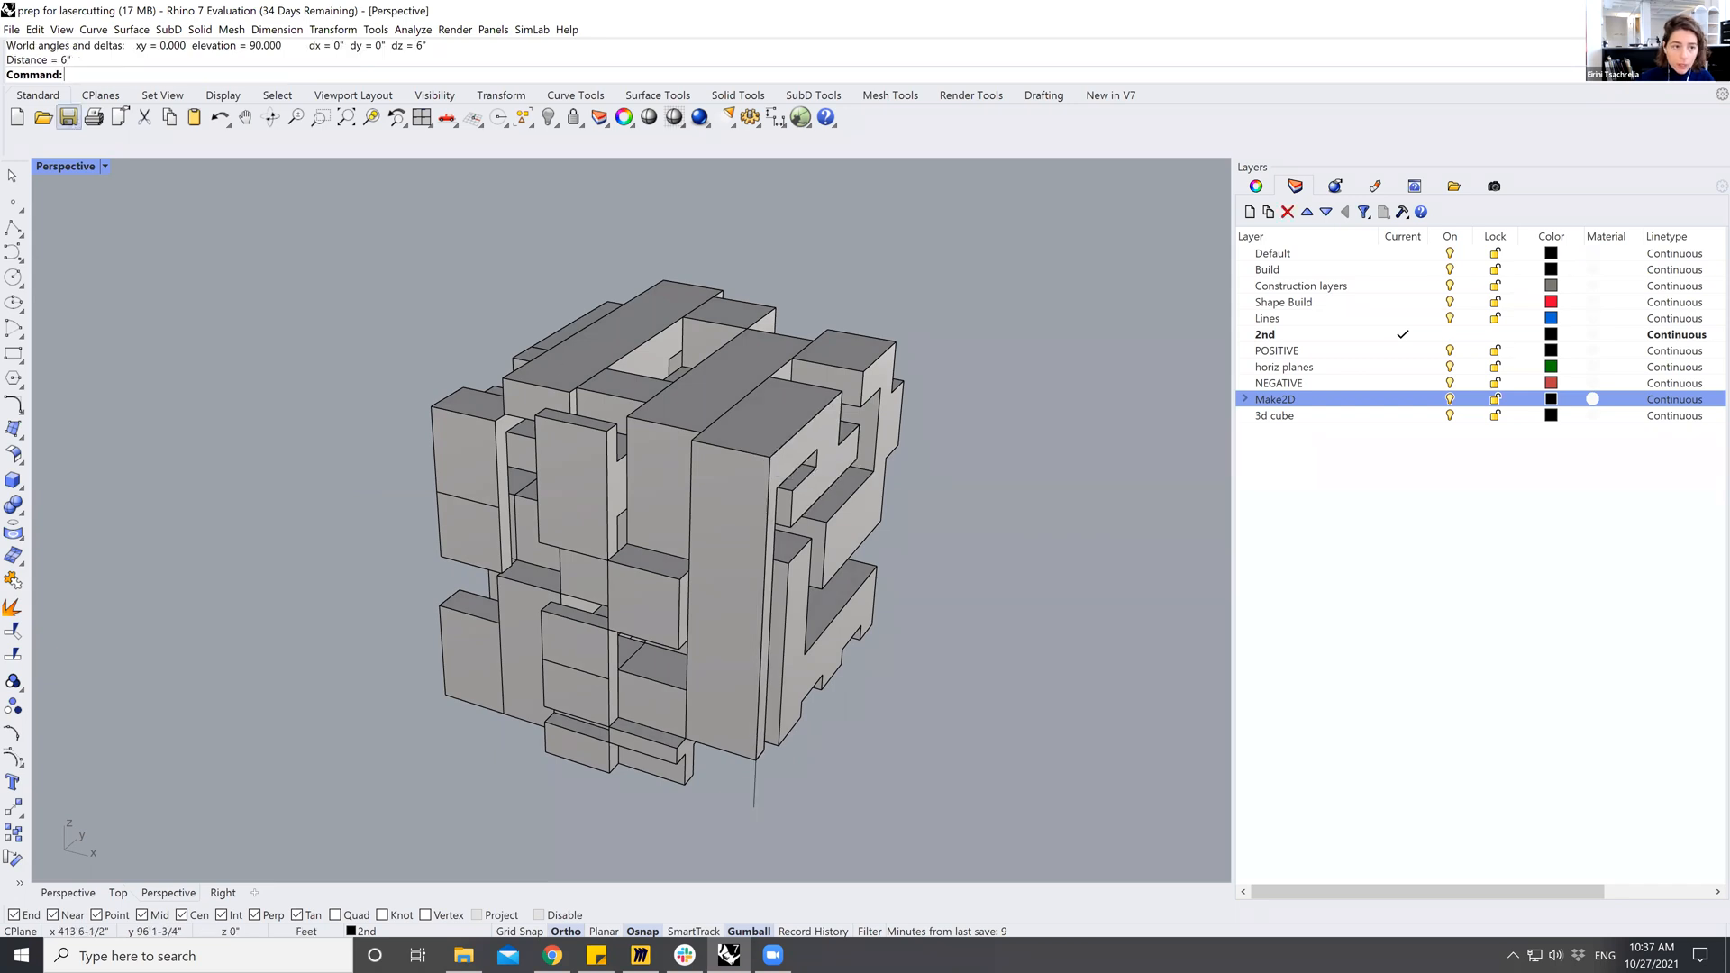
Delete the vertical reference line and view the scaled cube from other sides.
click(753, 788)
key(Delete)
scroll(635, 551, down, 2)
right_drag(627, 552, 585, 542)
scroll(476, 386, up, 4)
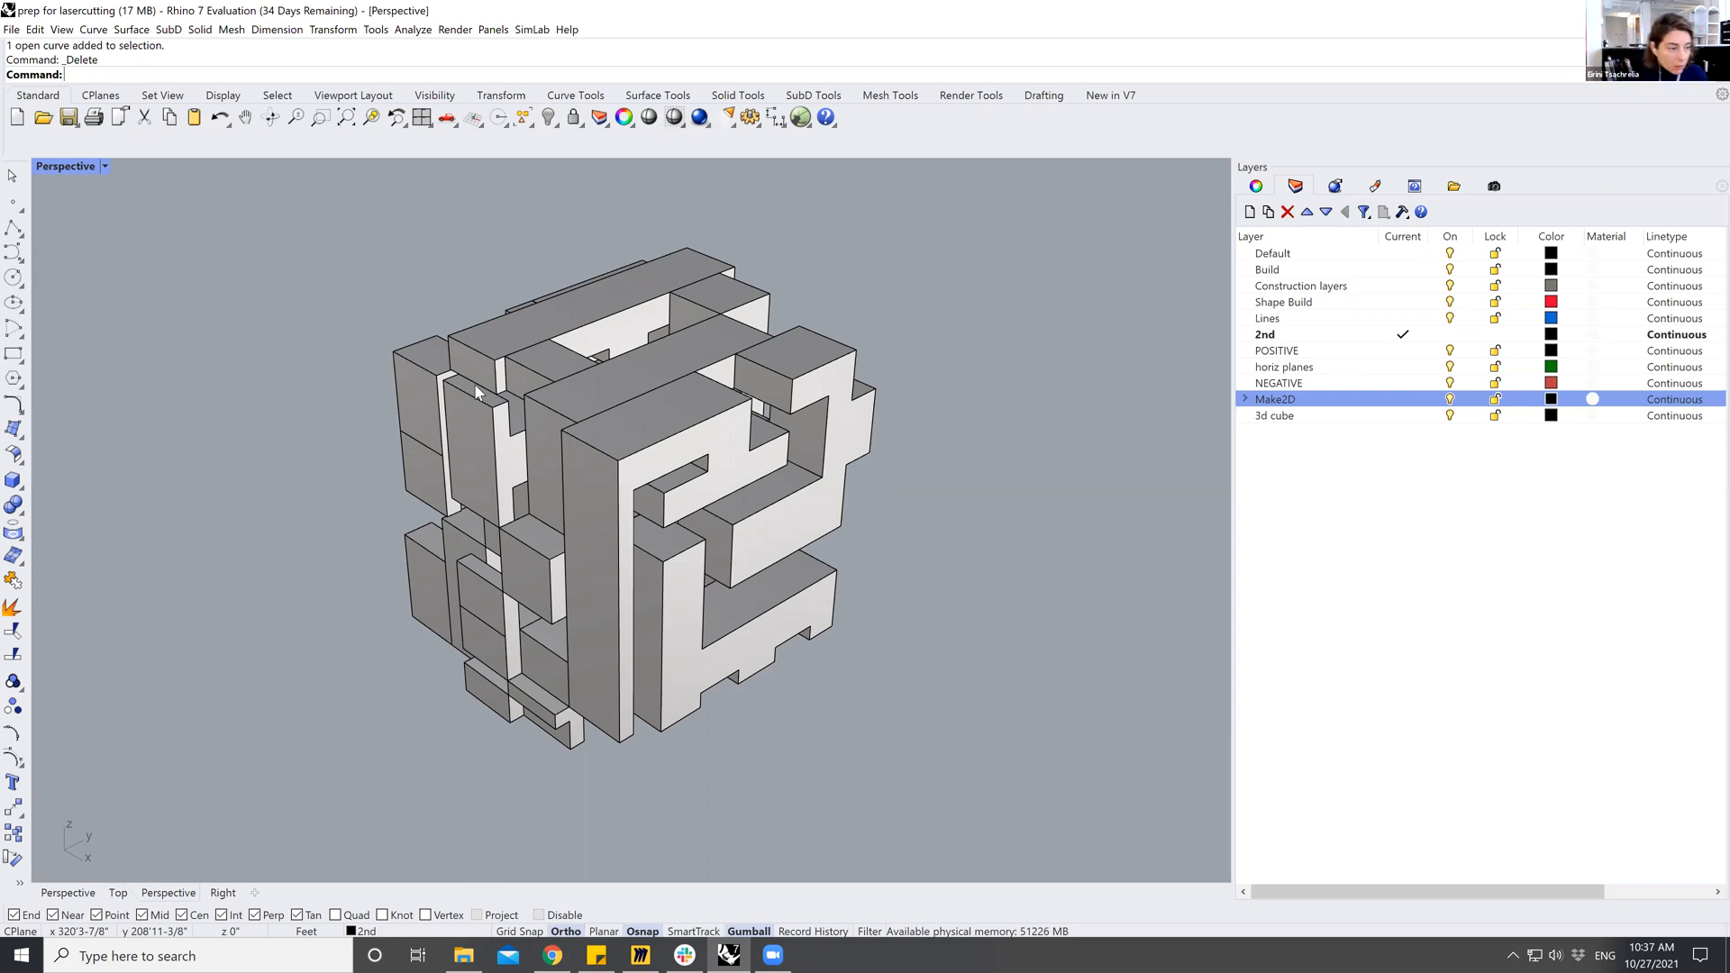
right_drag(604, 382, 275, 485)
Undo the deletion of the vertical reference line.
key(ctrl+z)
click(828, 667)
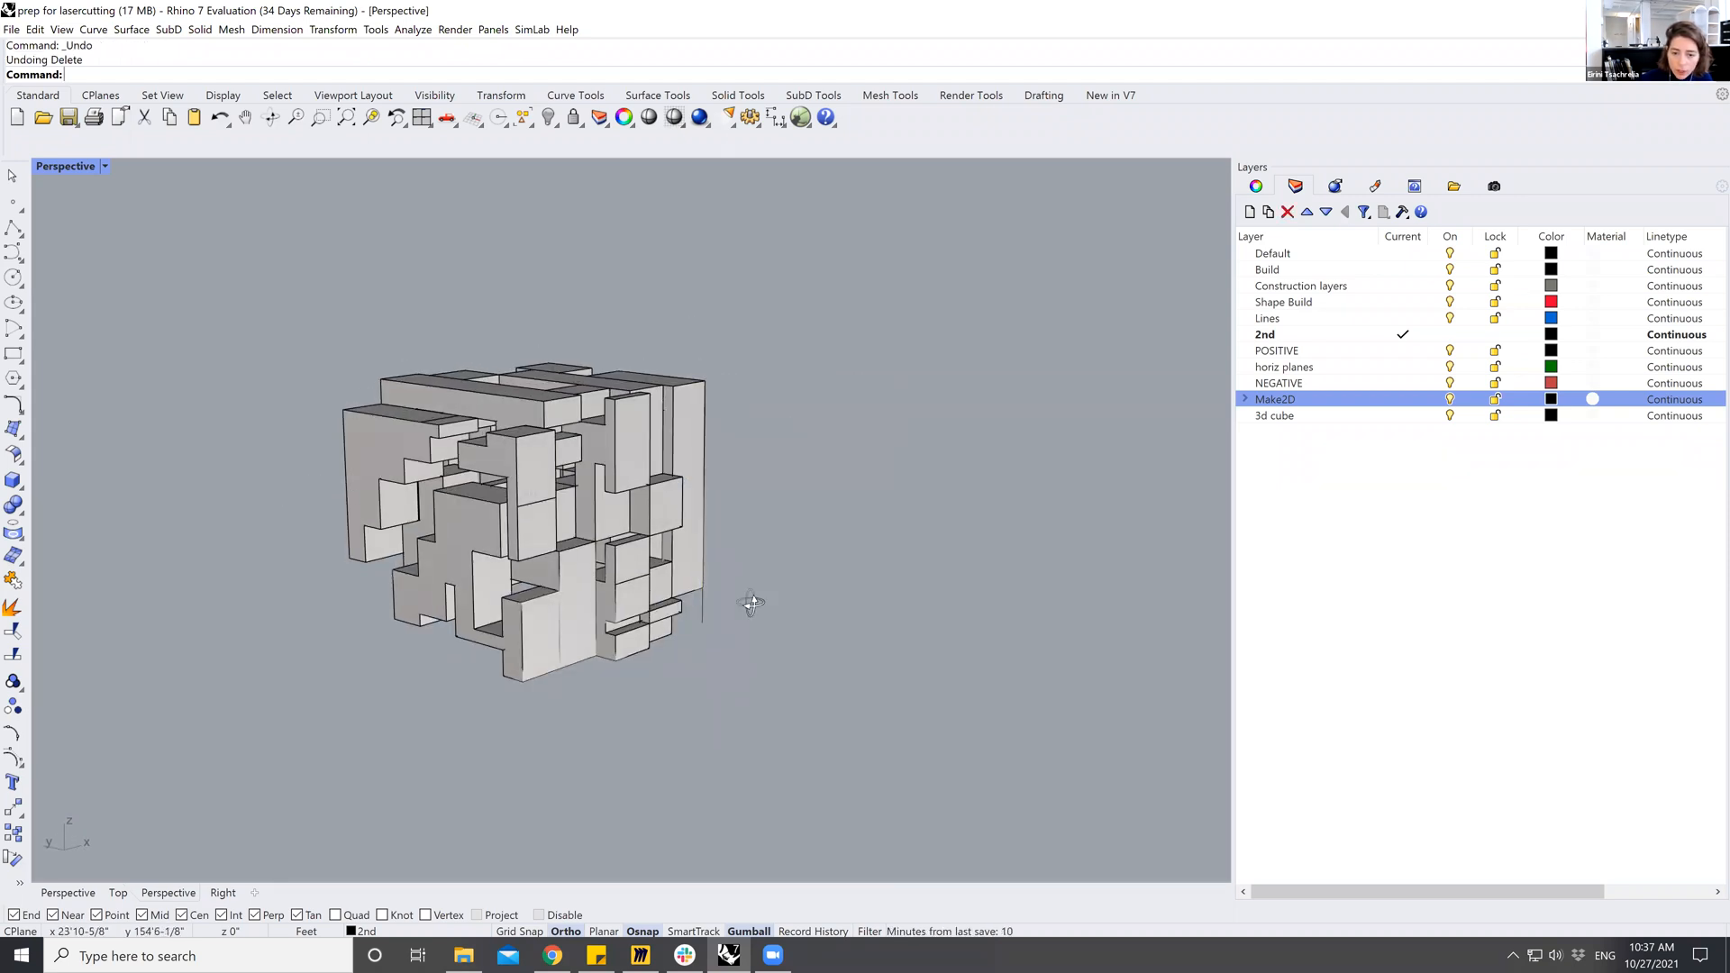
right_drag(753, 603, 651, 625)
click(651, 625)
right_drag(748, 655, 666, 672)
key(Escape)
right_click(665, 672)
text(con)
key(Escape)
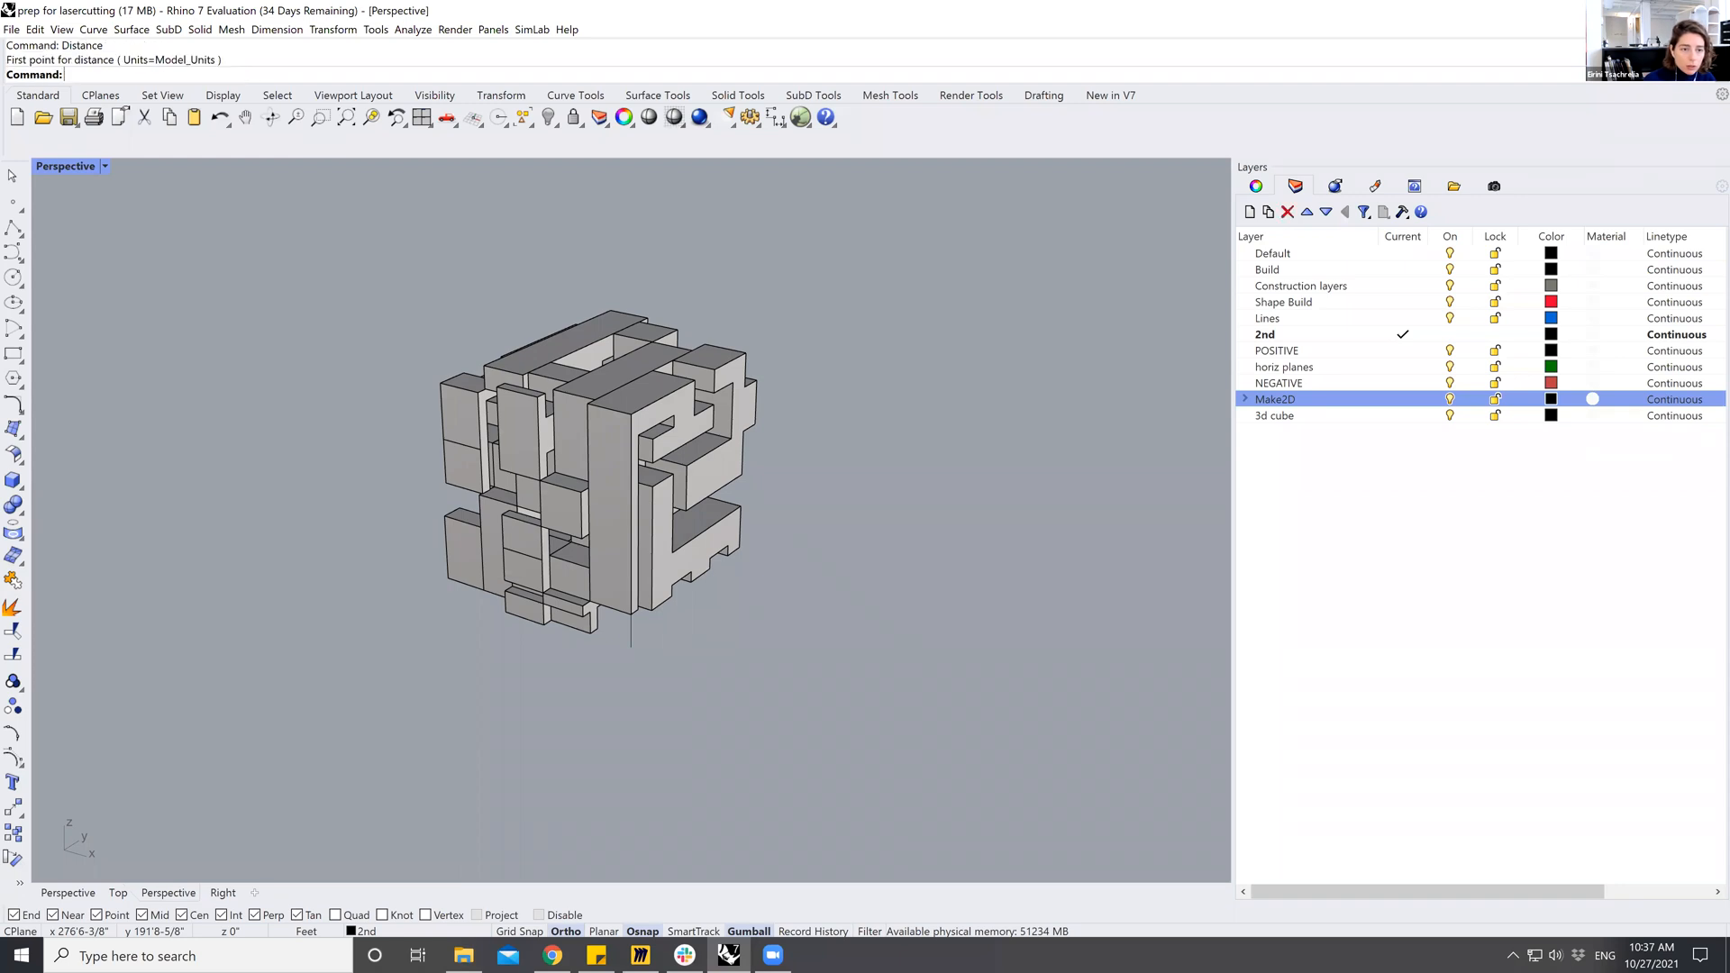
Contour all the cube's pieces along the Y axis from the reference line's lower end, with 1/4" between contours.
text(cont)
key(Return)
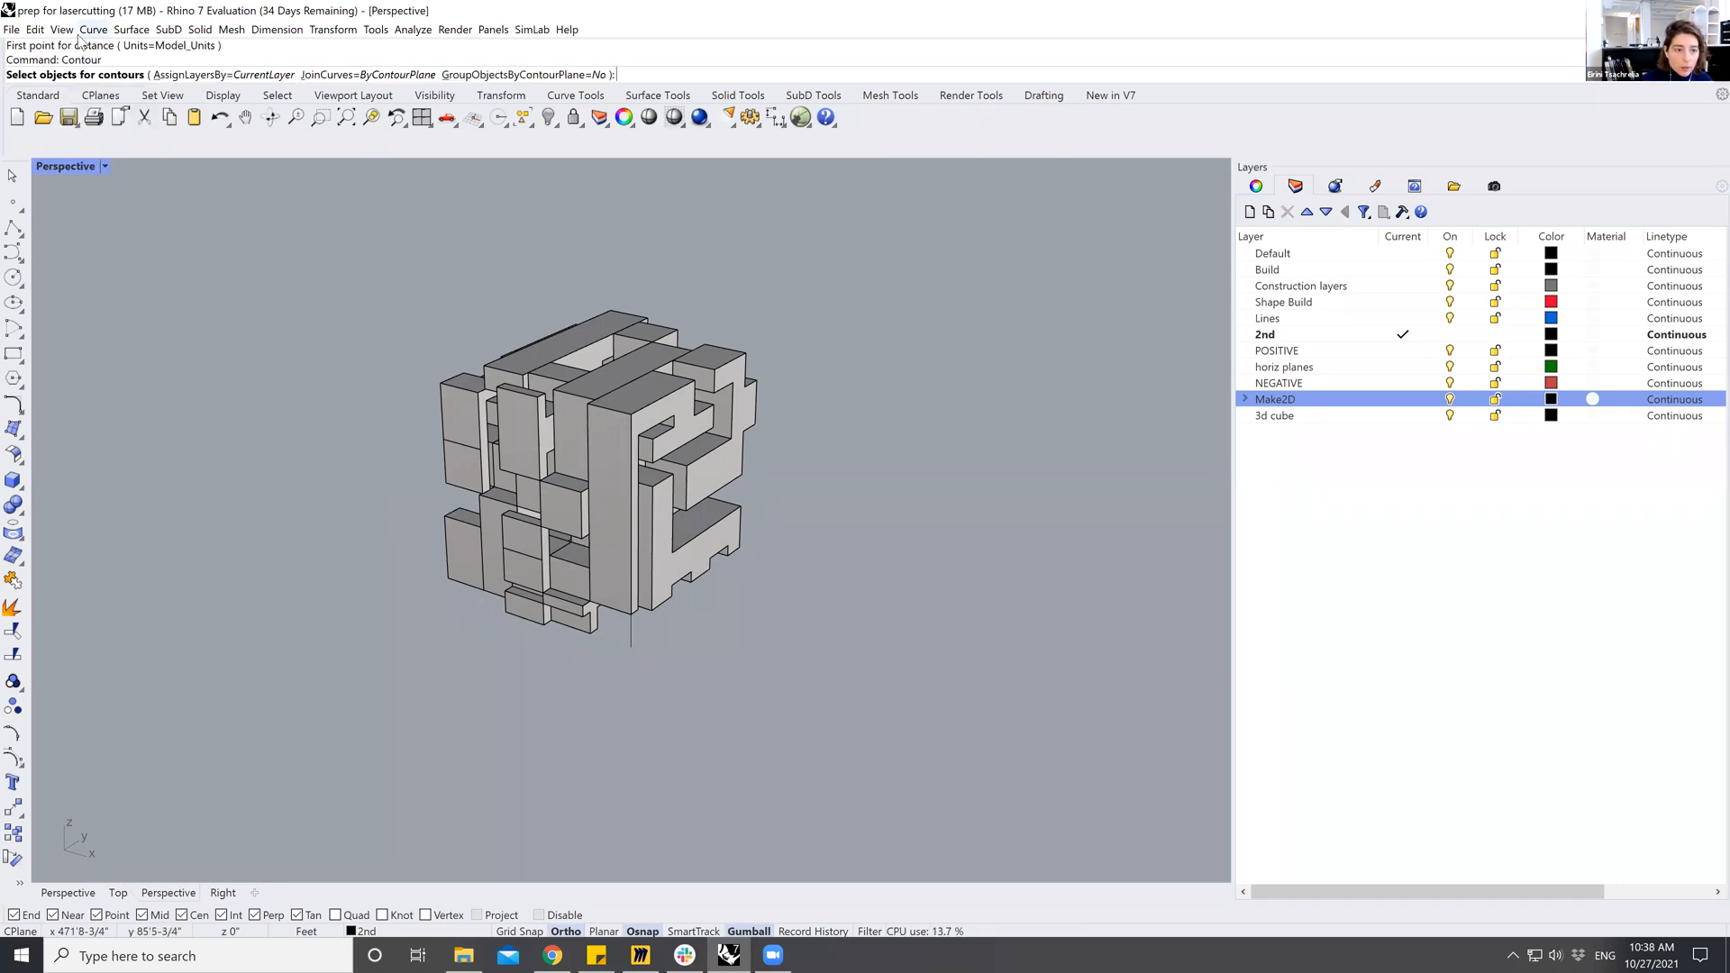
drag(321, 220, 822, 640)
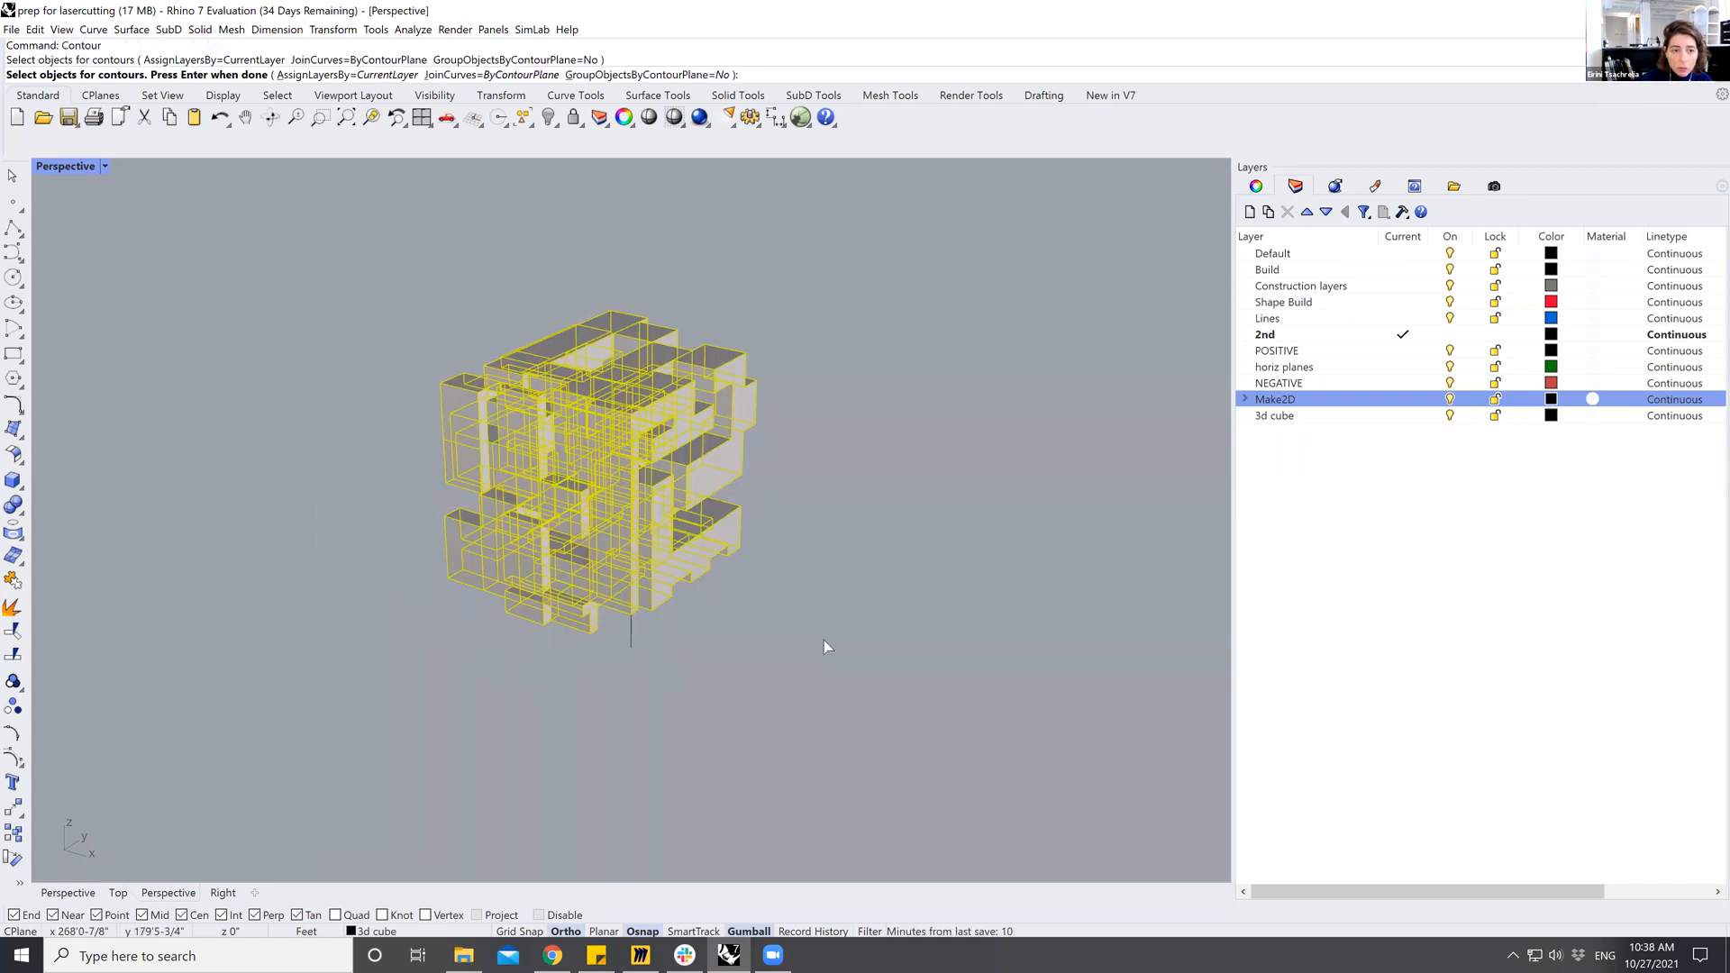
key(Return)
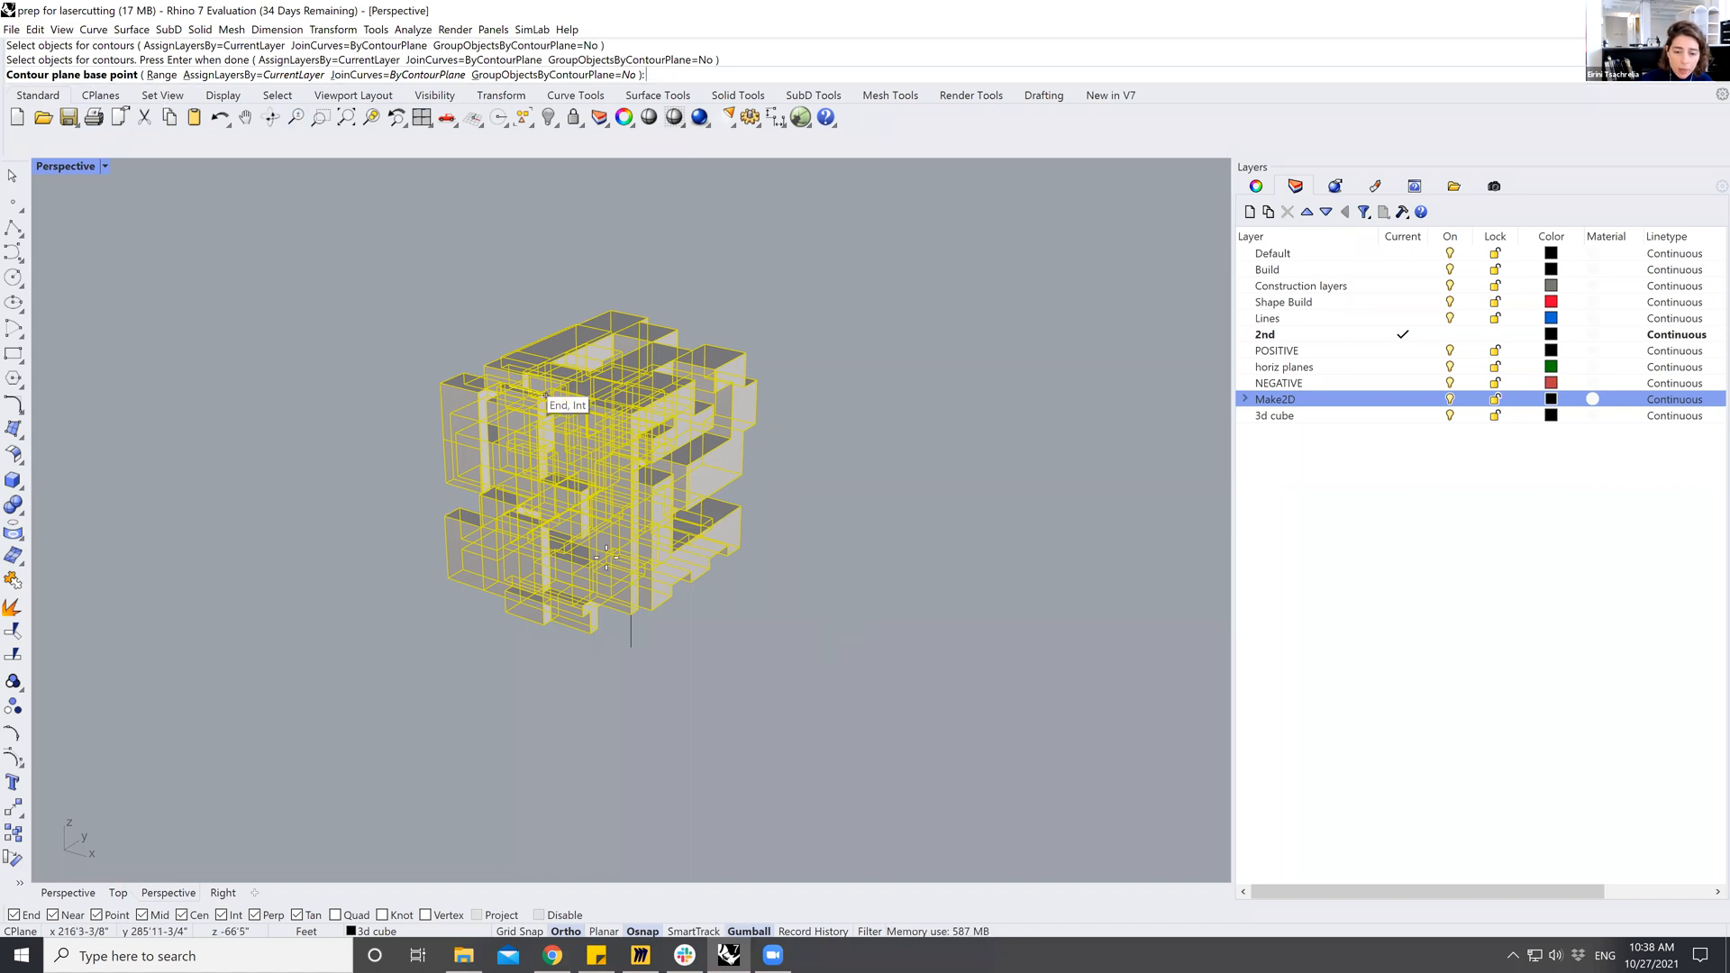
scroll(588, 422, up, 3)
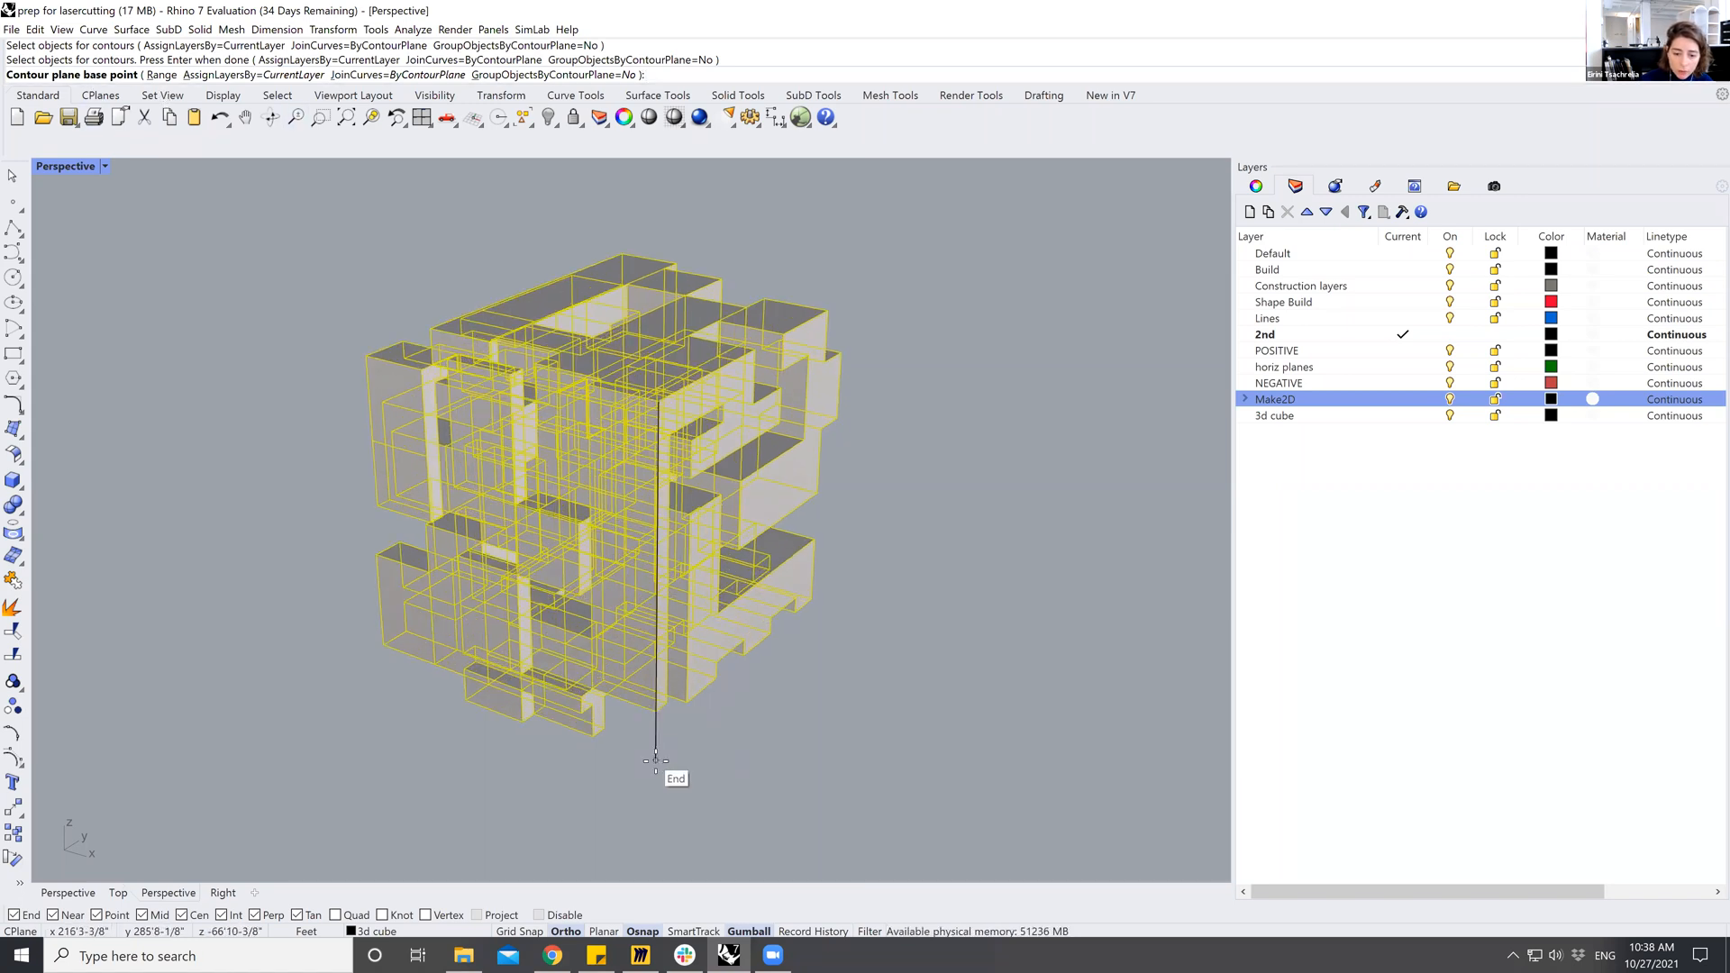
click(655, 761)
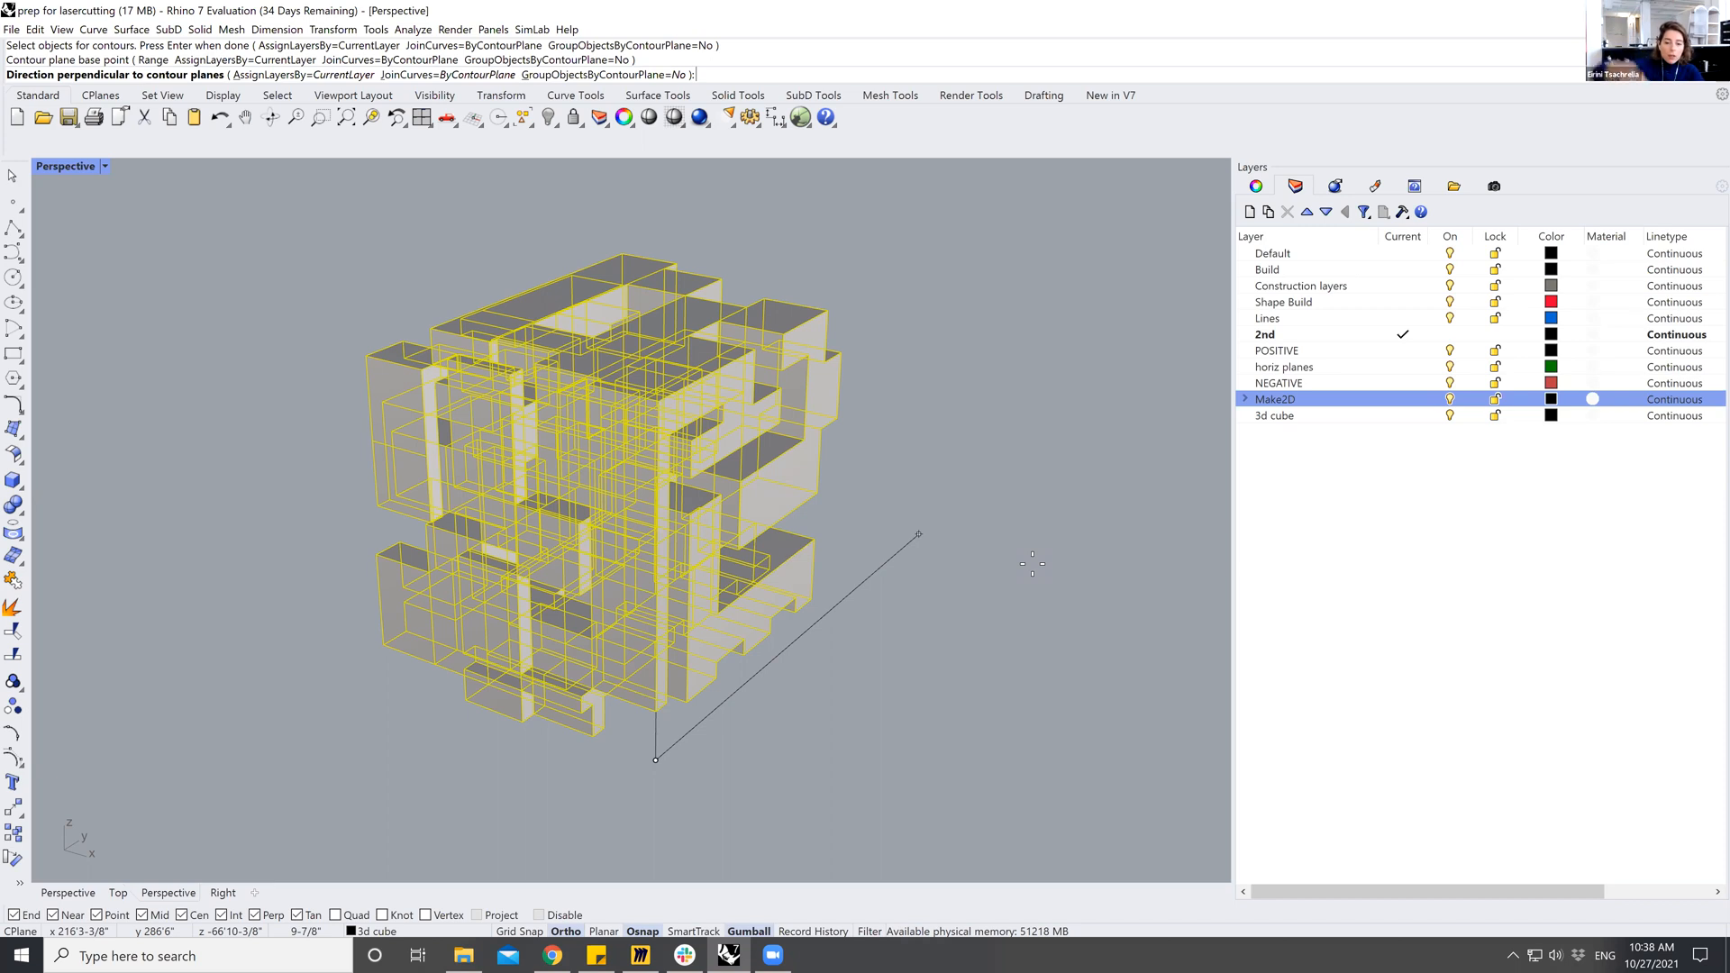
click(1081, 451)
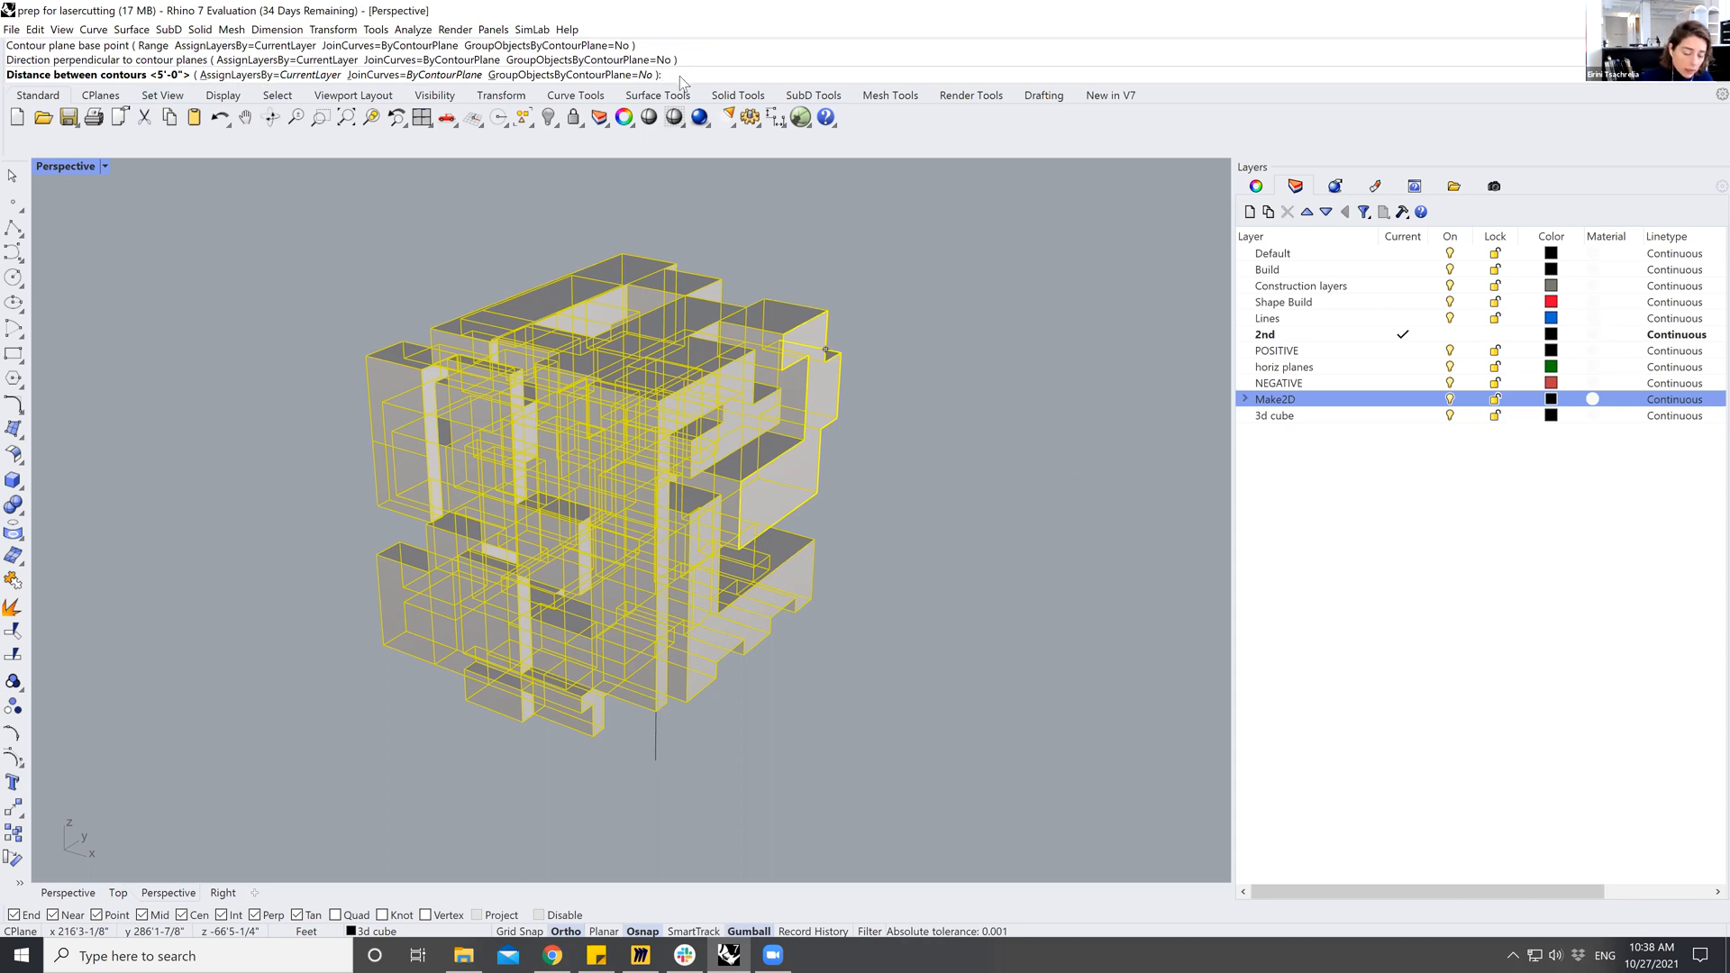
text(1/4)
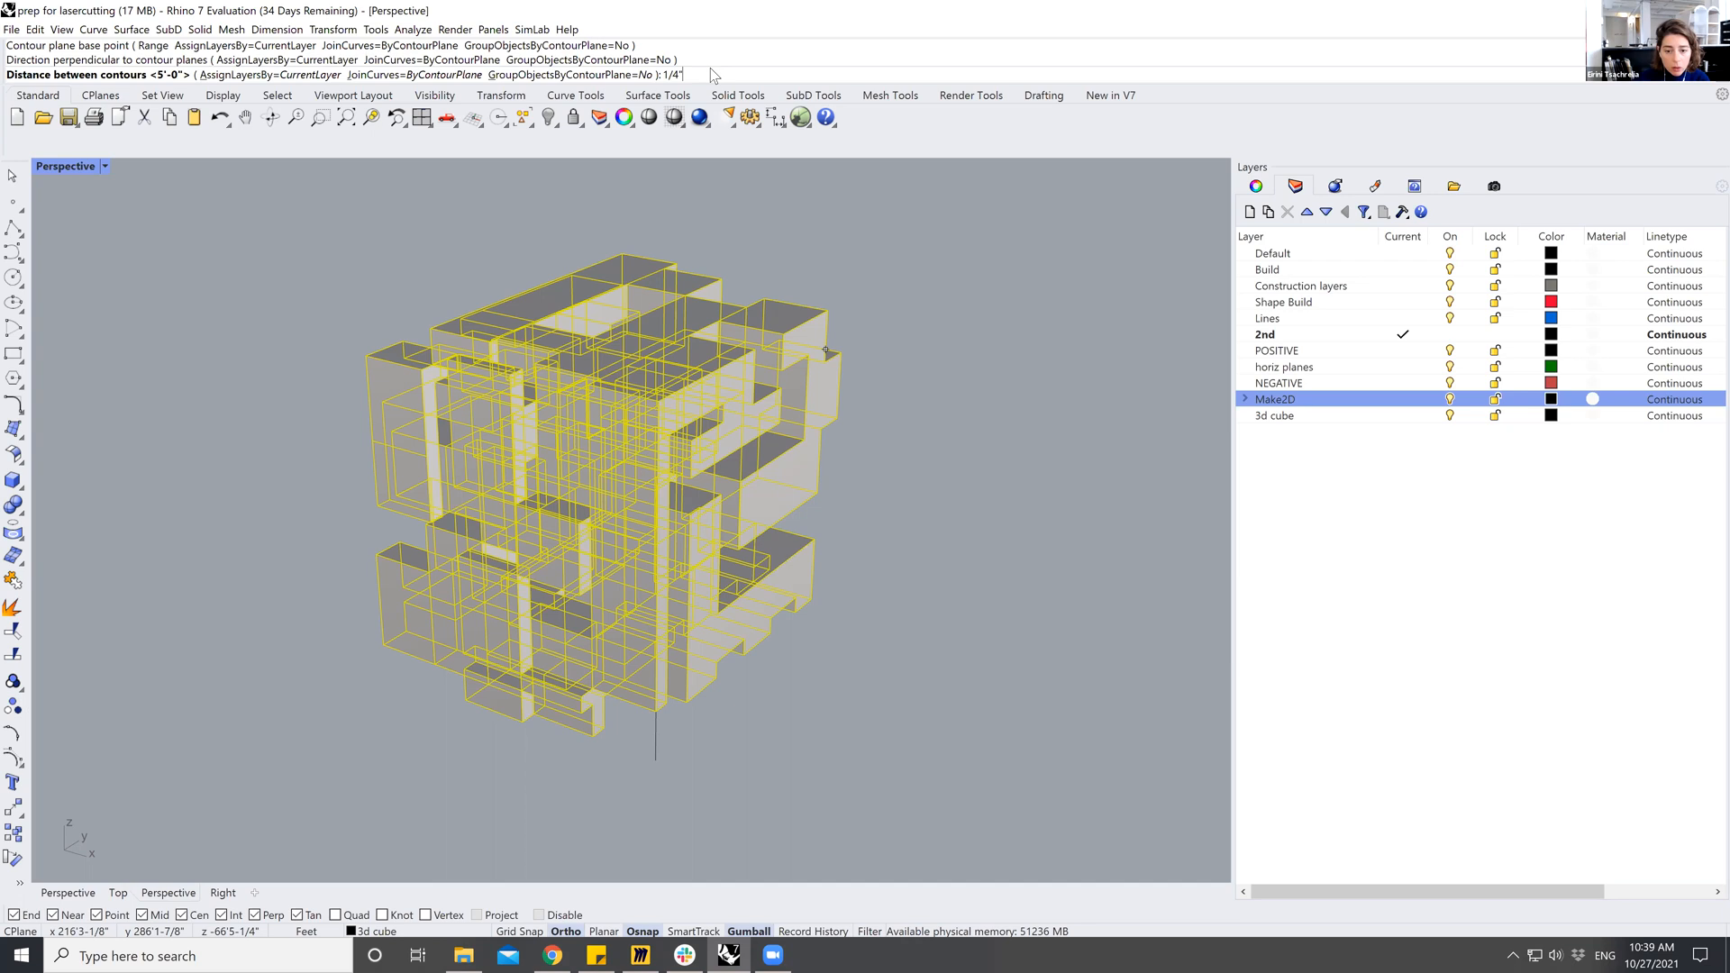
key(Return)
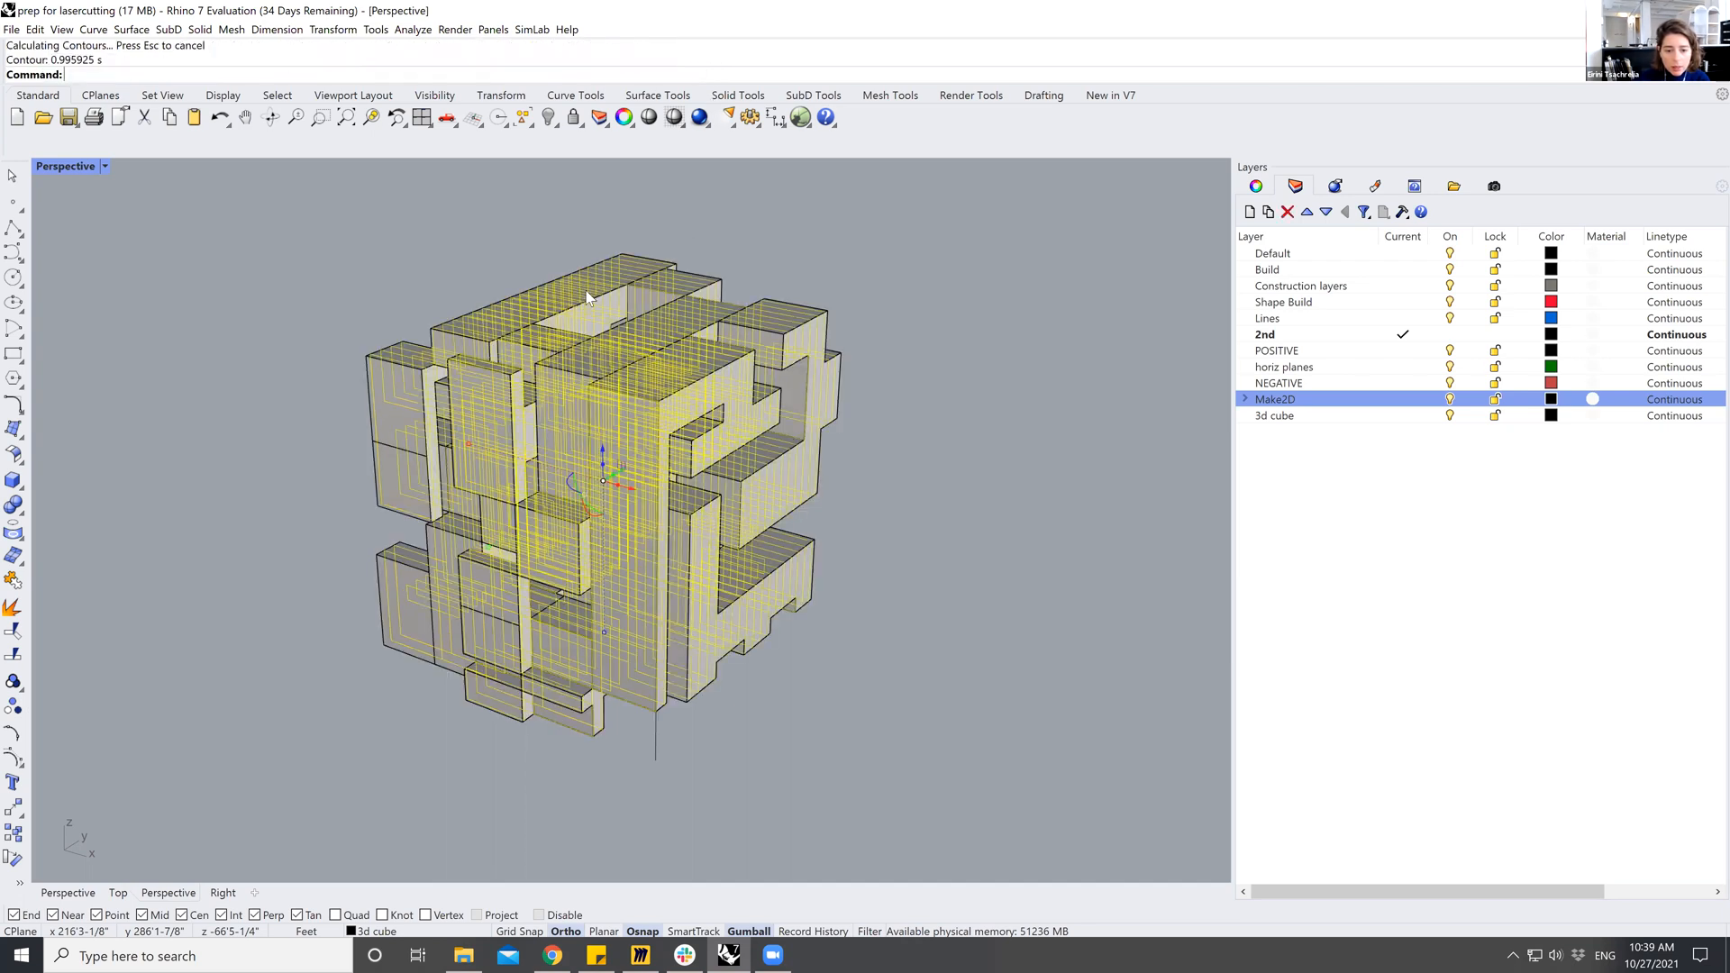
Move the contour curves away from the cube along the Y axis and deselect them.
scroll(419, 473, down, 4)
right_drag(692, 406, 617, 433)
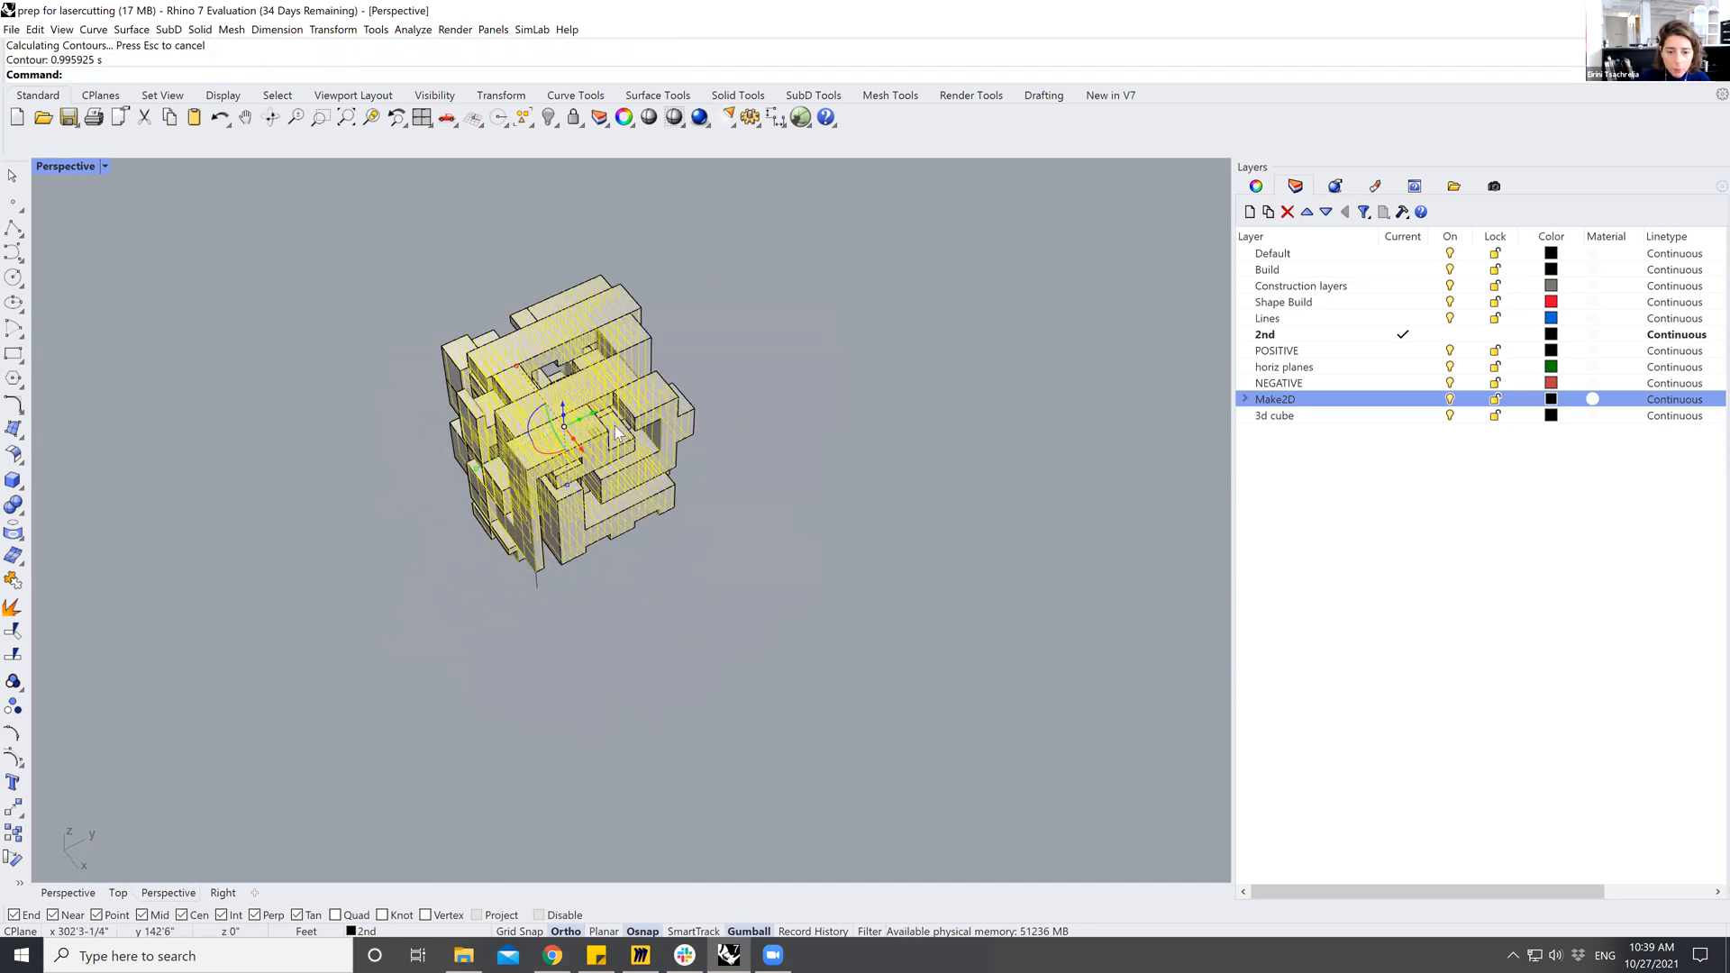
drag(618, 432, 963, 310)
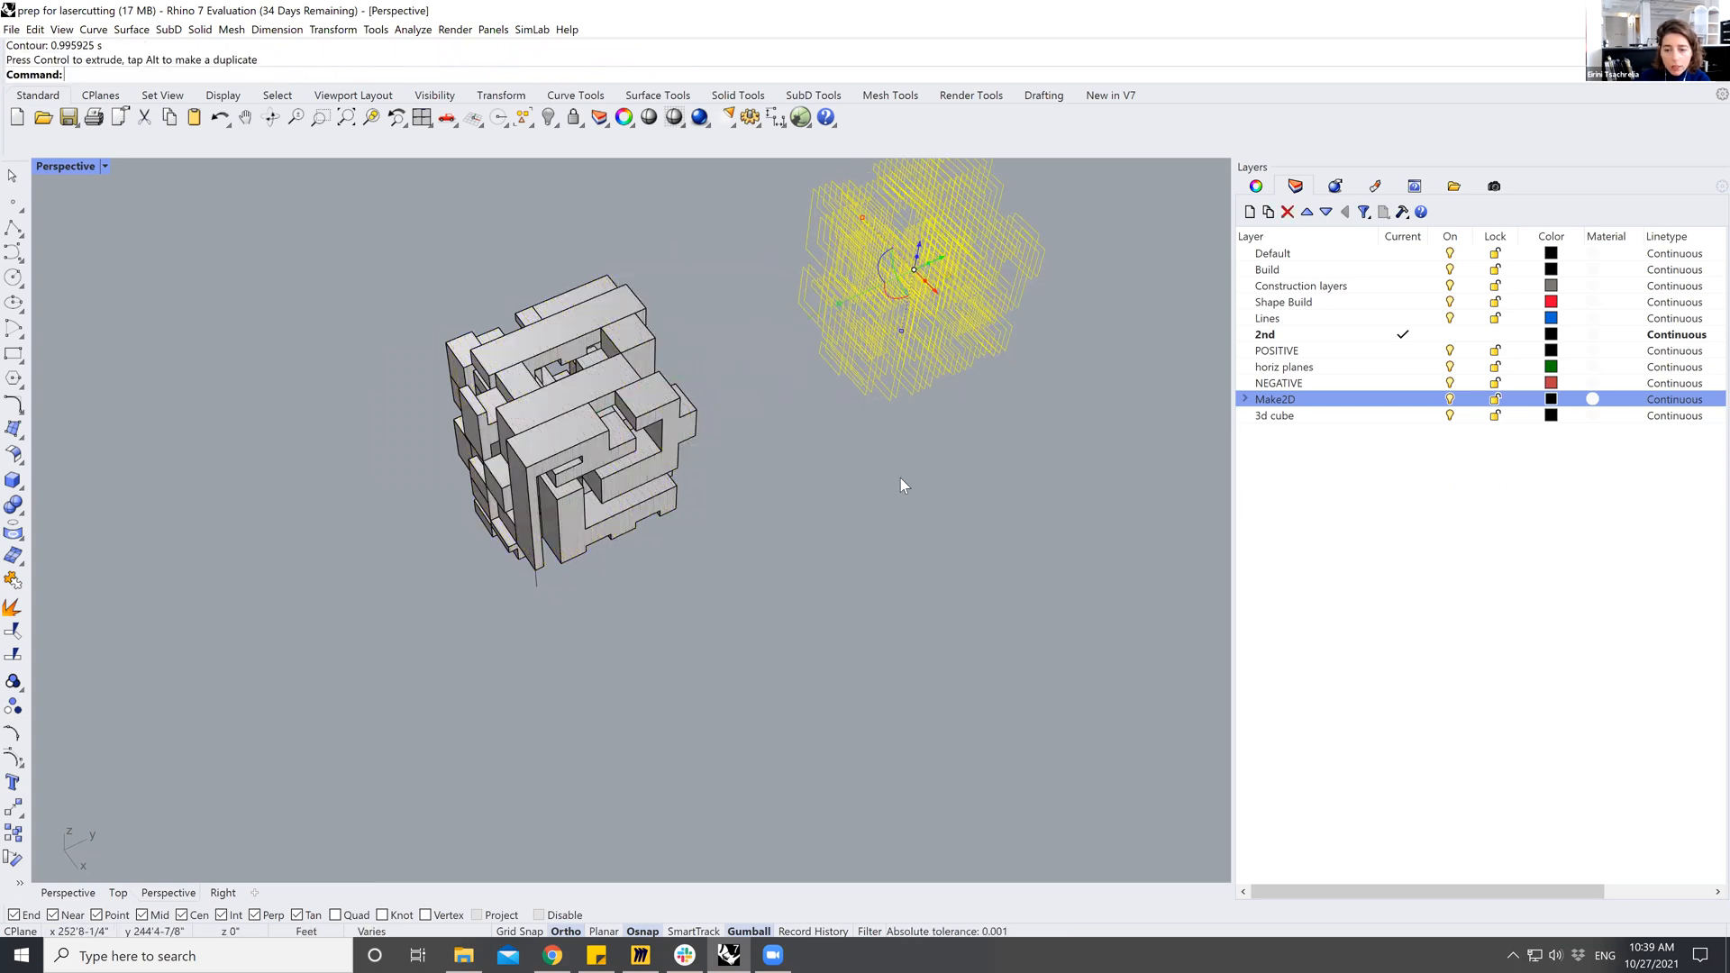
click(917, 468)
Examine the contour curves from the side and select those on the first contour plane.
right_drag(1005, 363, 517, 379)
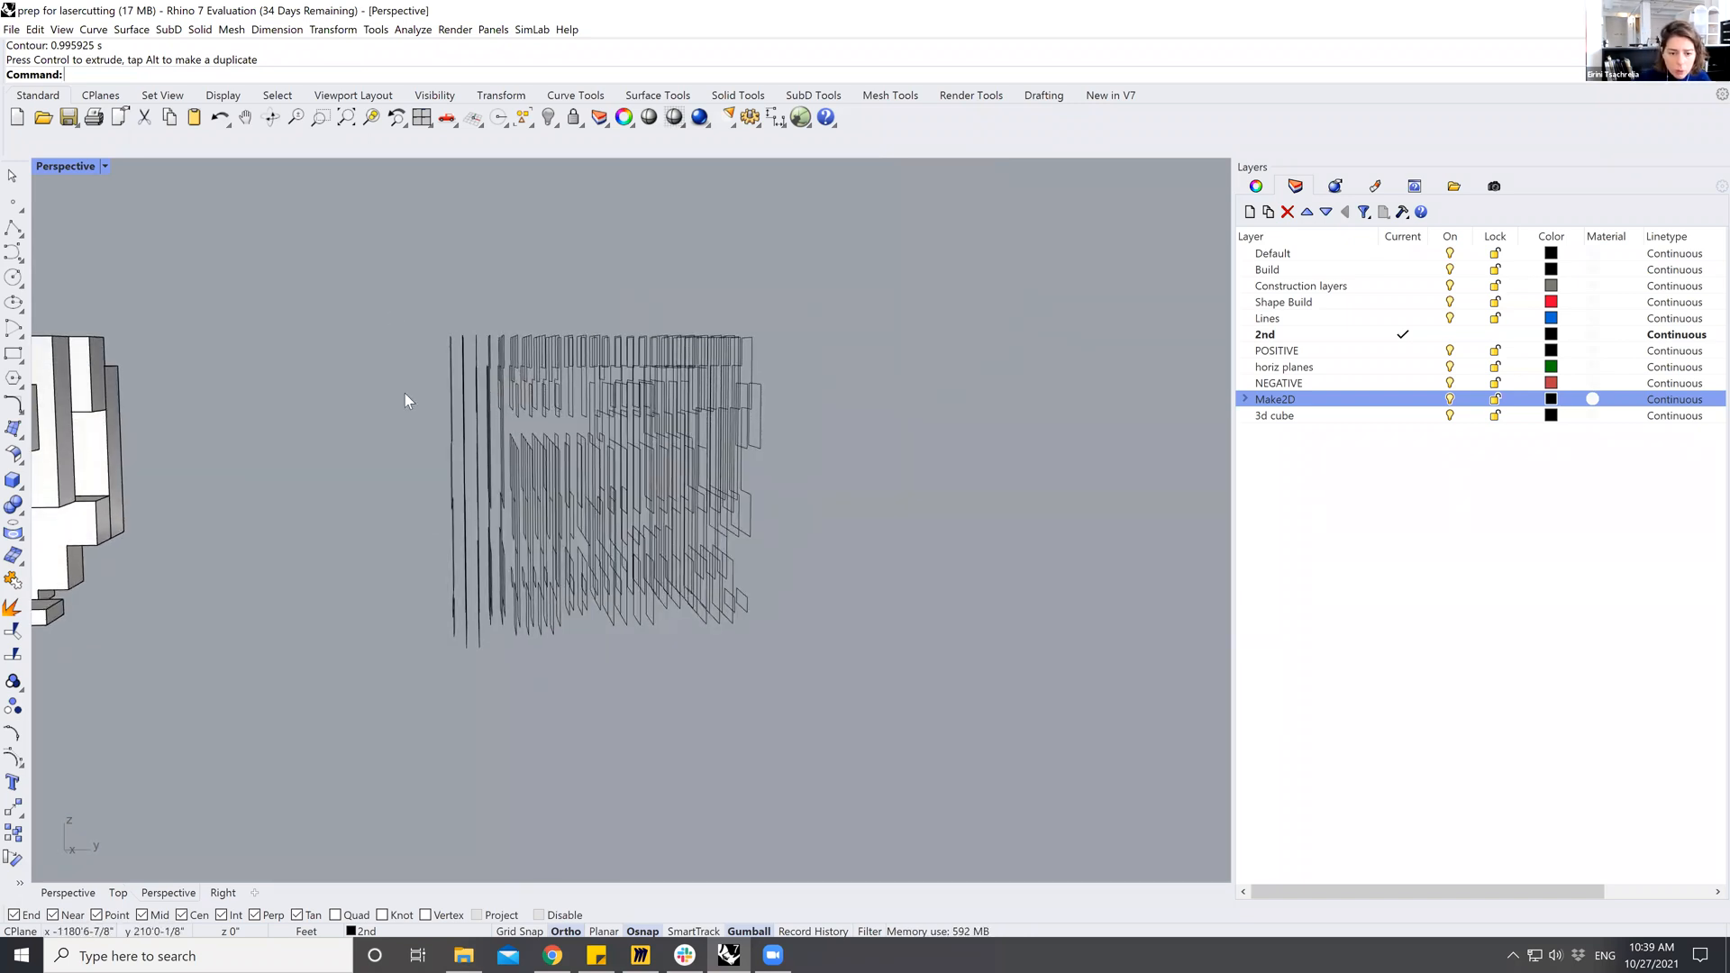
drag(445, 658, 458, 655)
right_drag(510, 665, 569, 710)
click(570, 710)
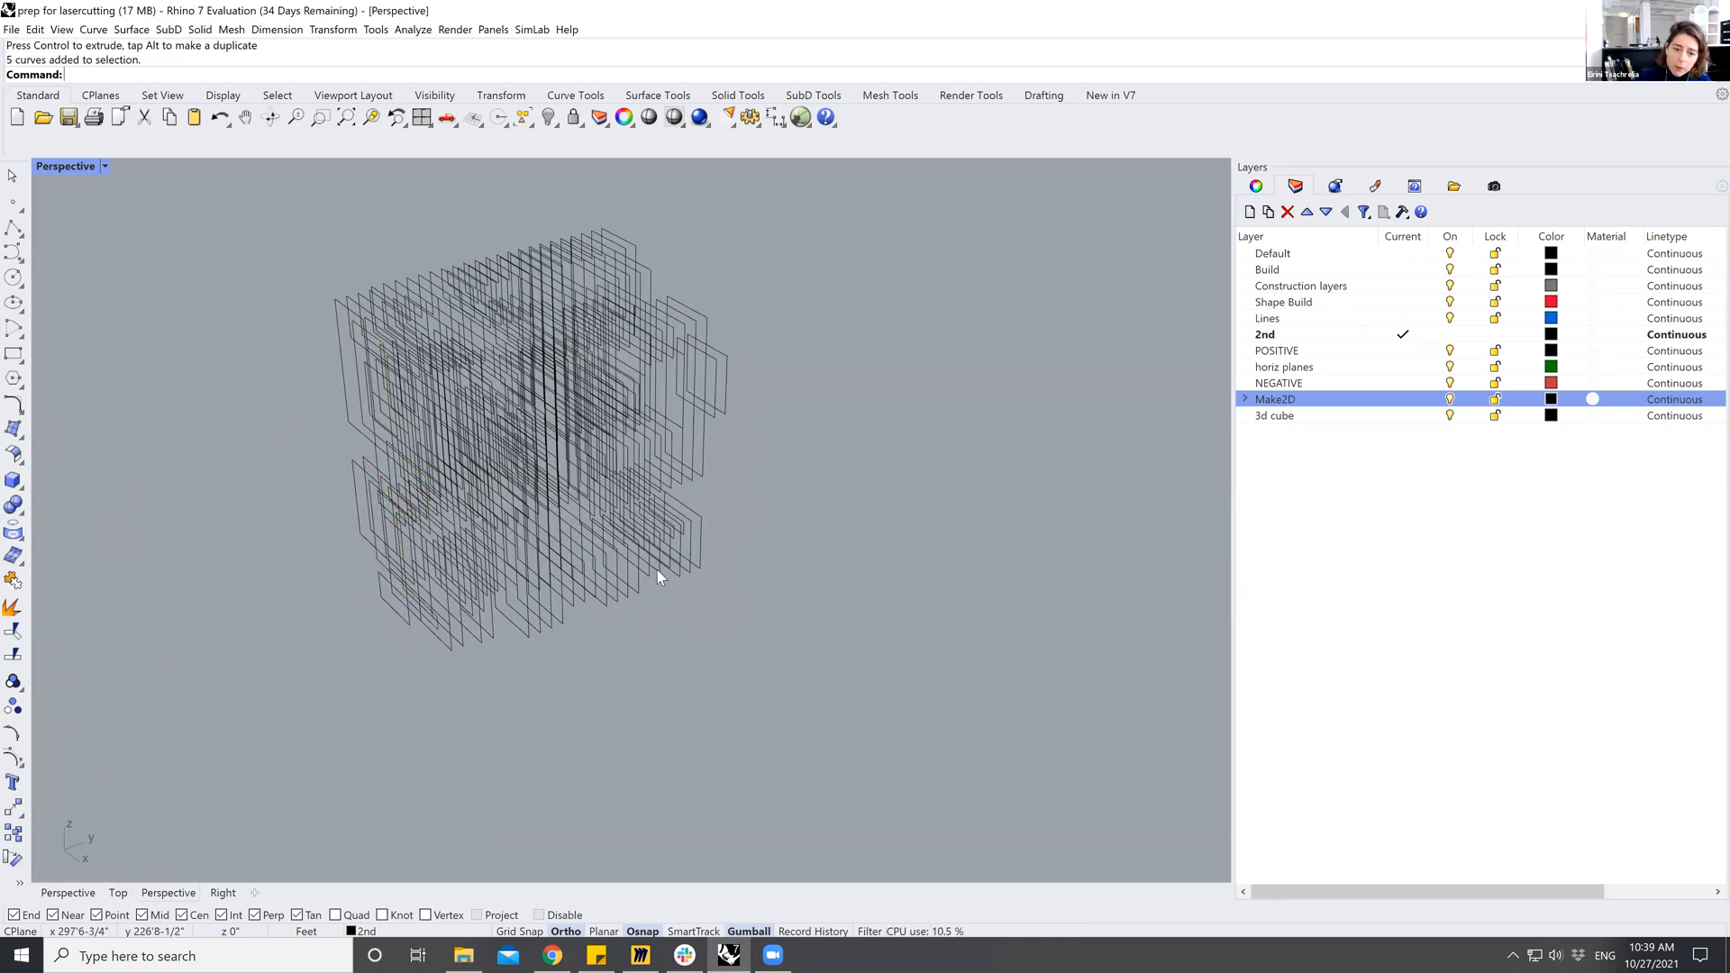
Undo the contours and bring the solid cube back into close view.
key(ctrl+z)
click(593, 703)
scroll(538, 593, down, 2)
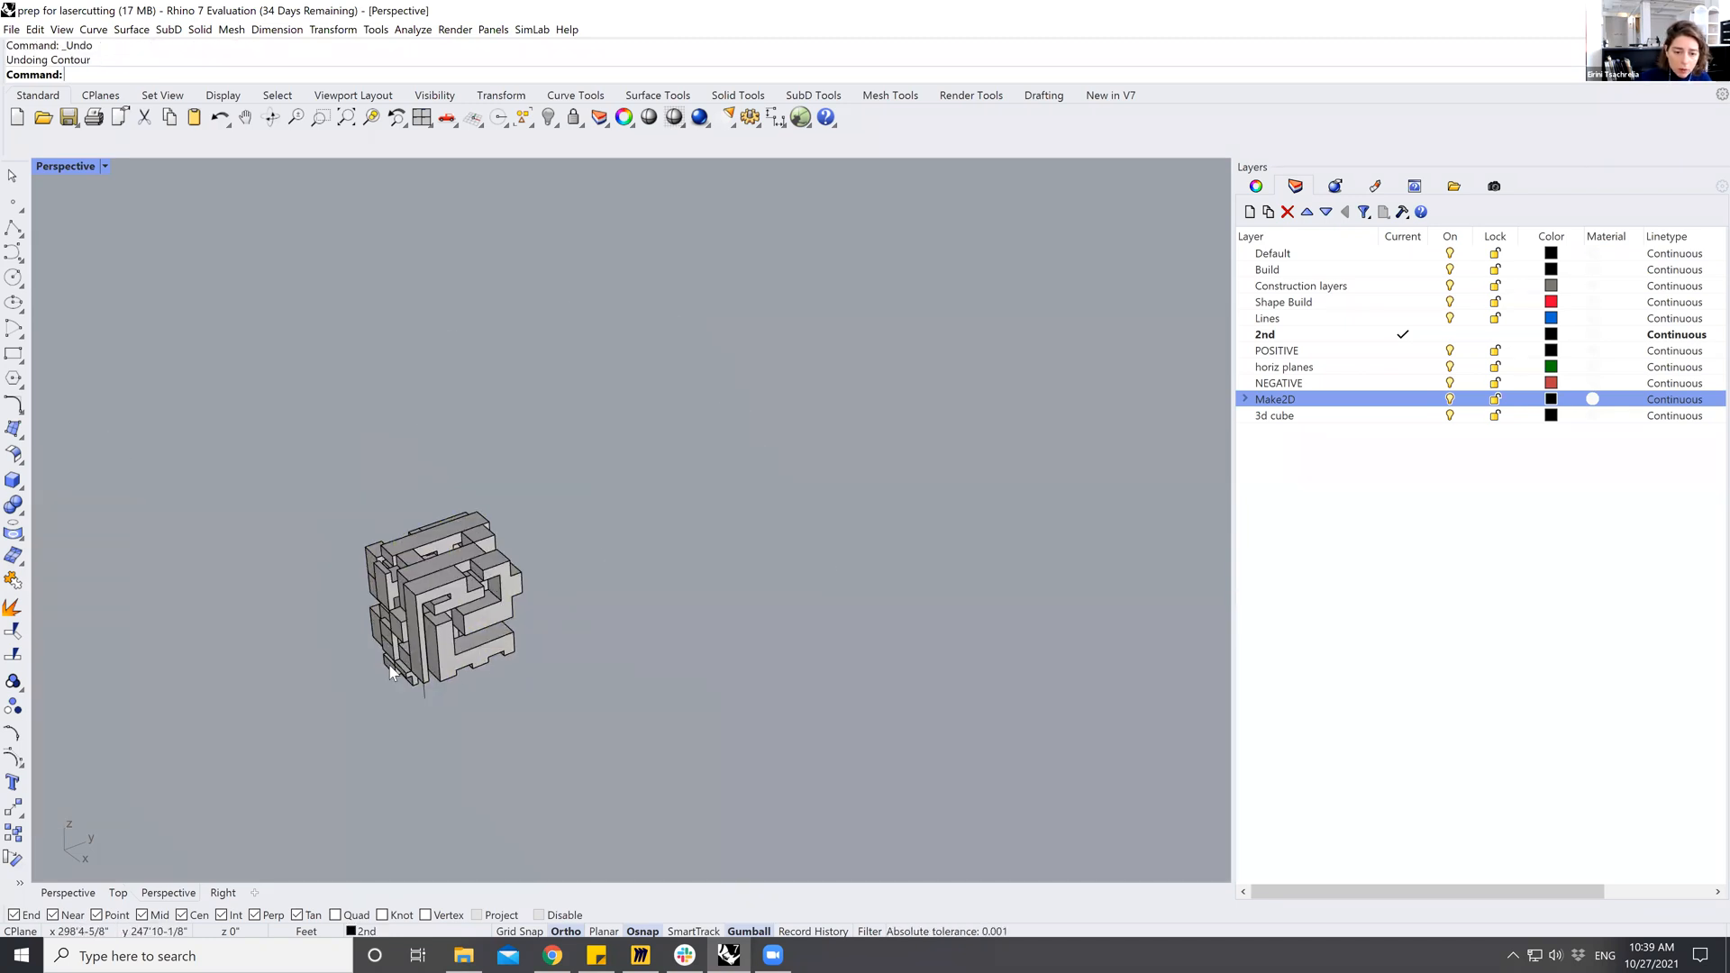
scroll(389, 669, up, 6)
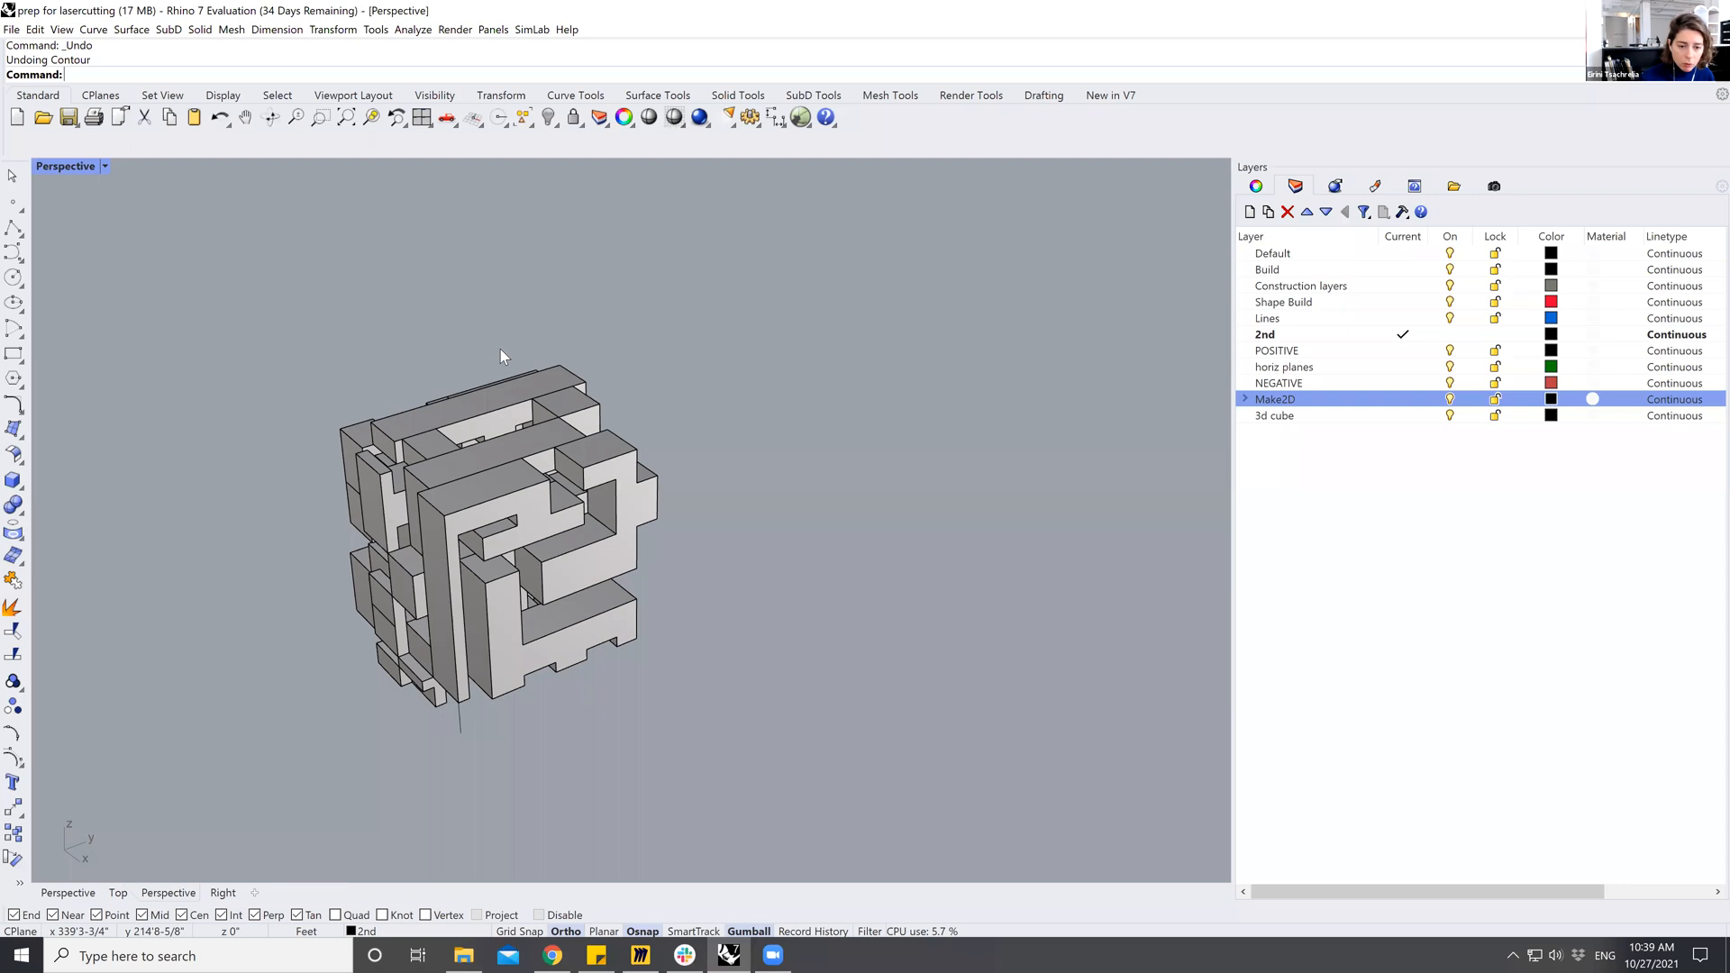
Try to draw a solid box of 6 units per side from the reference line's lower end, and undo it.
text(Cube)
key(Return)
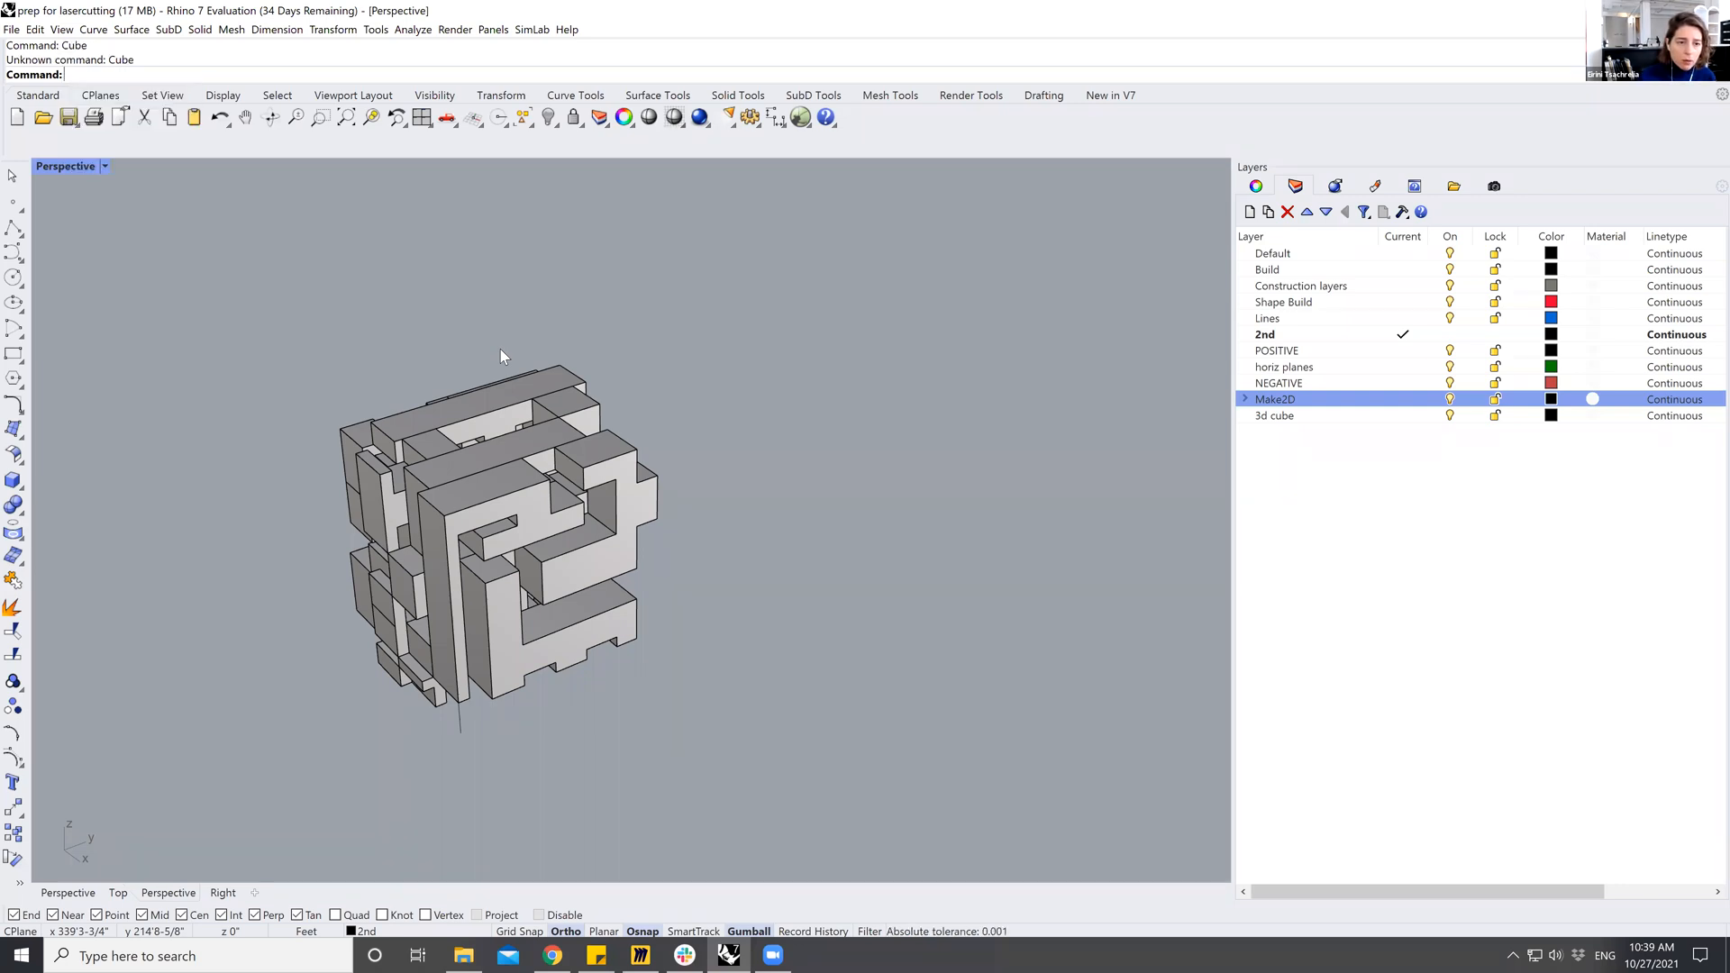
click(13, 480)
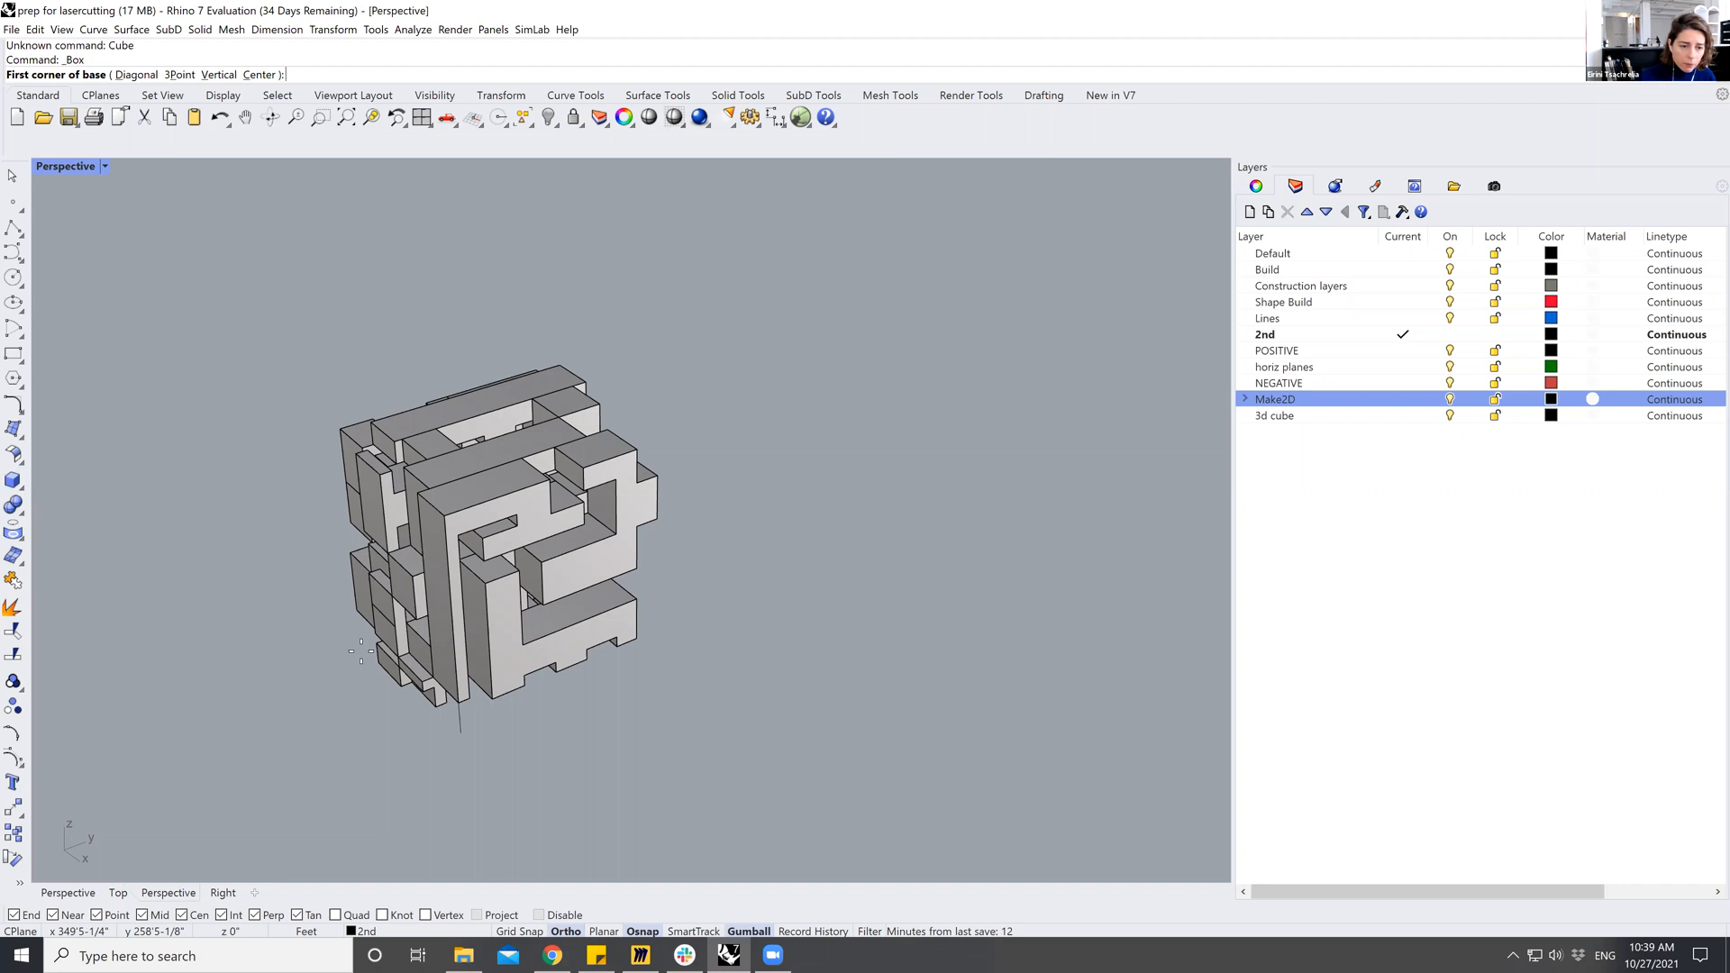
click(461, 732)
text(6)
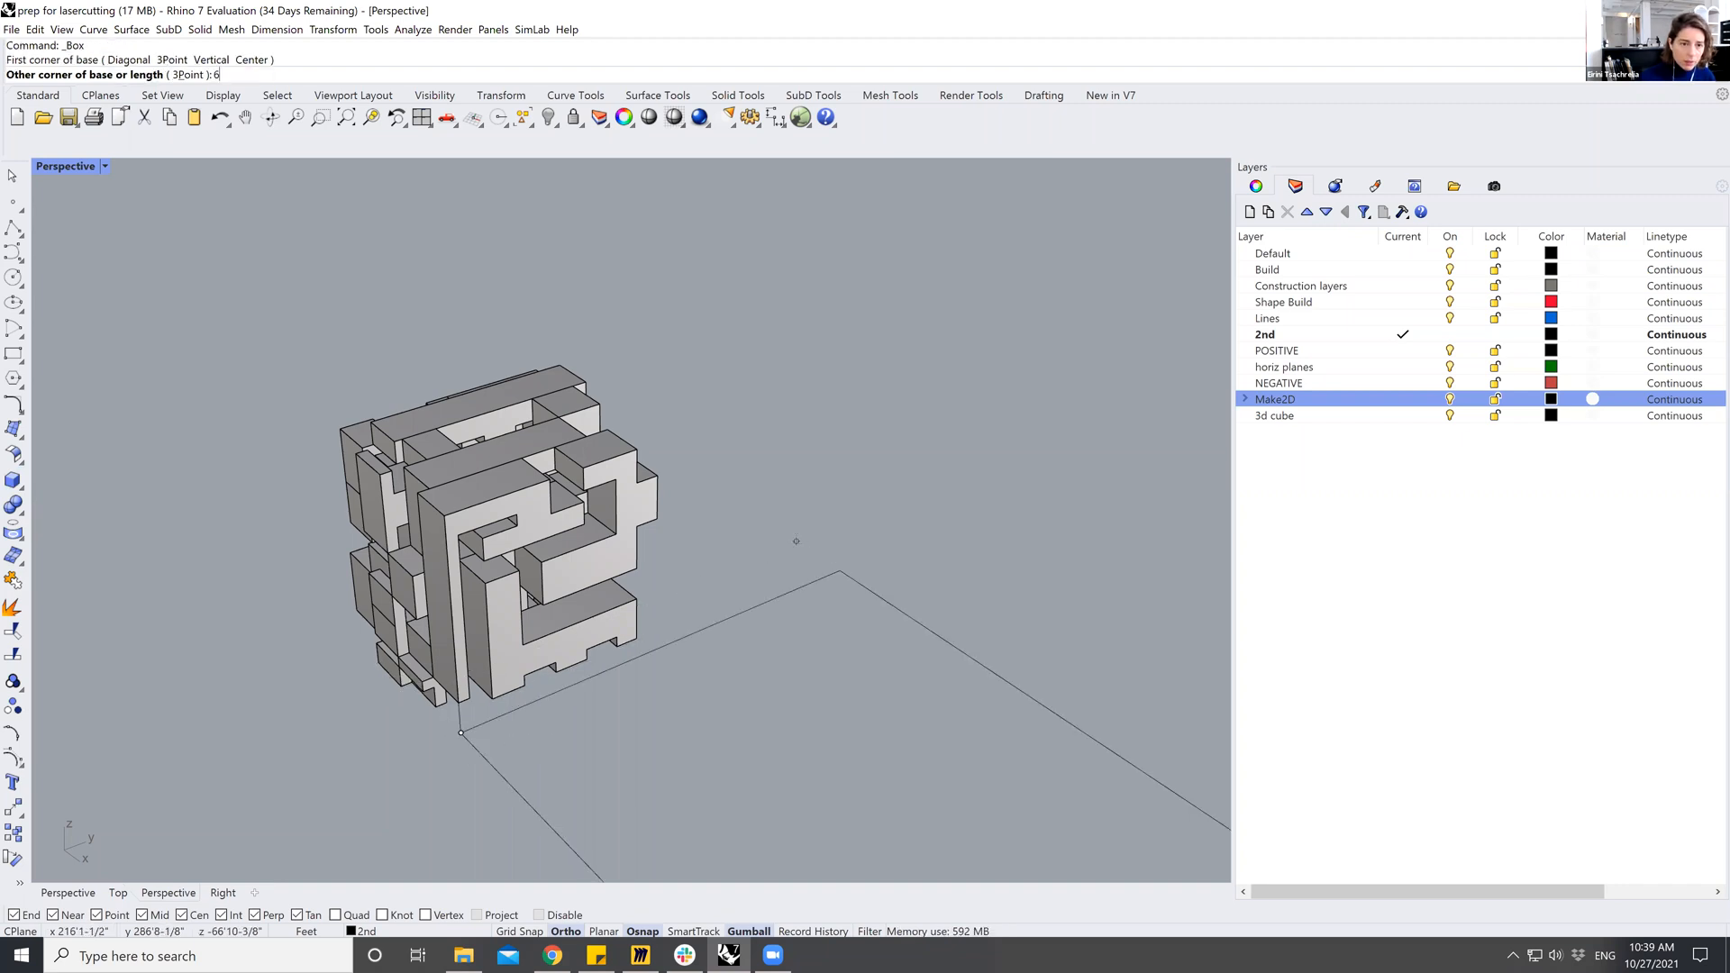
key(Return)
text(6)
key(Return)
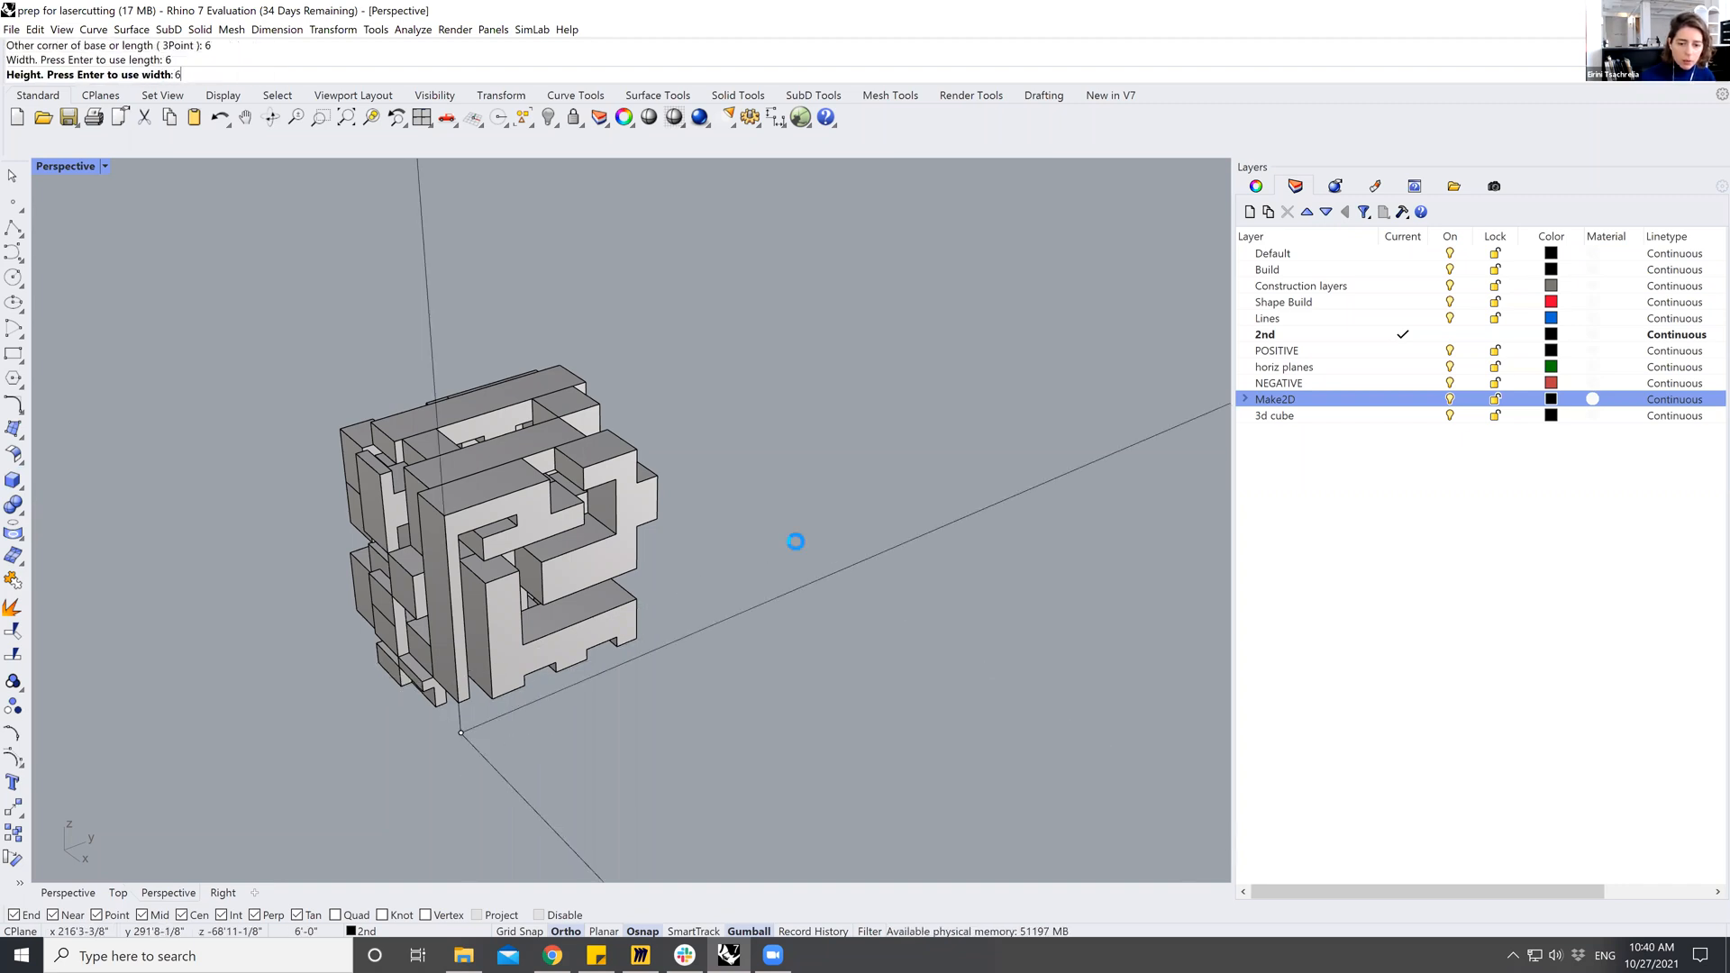
key(Return)
key(ctrl+z)
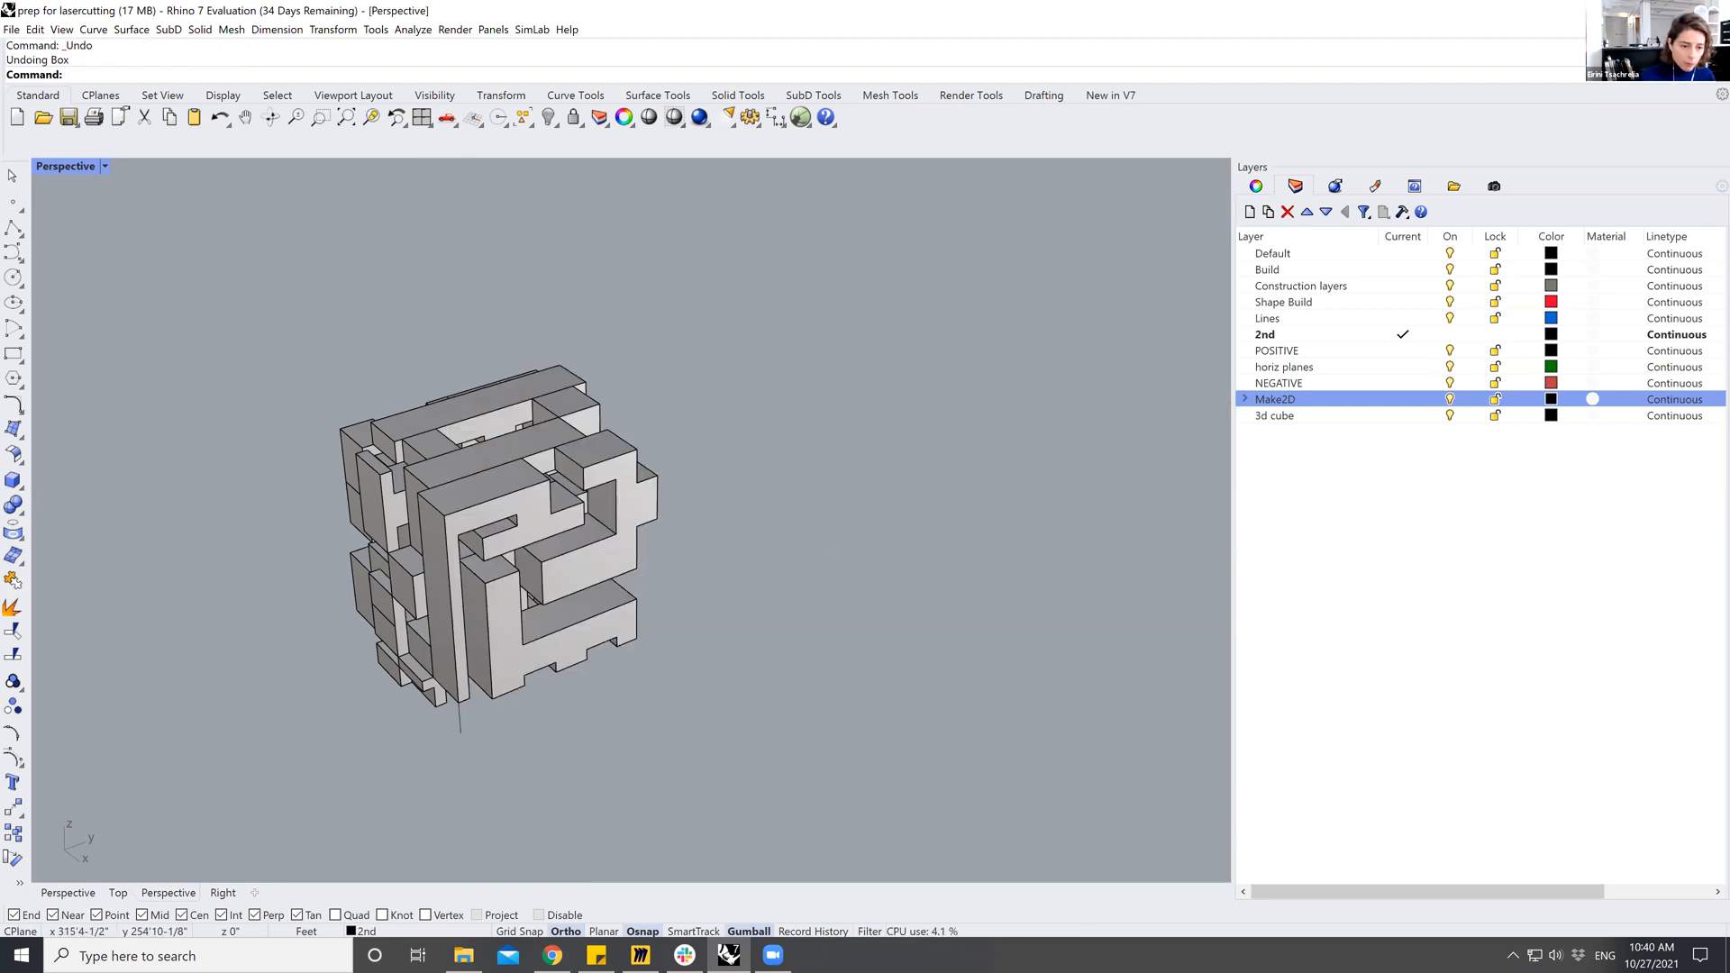
Change the document's model units to inches without scaling the model.
text(units)
key(Return)
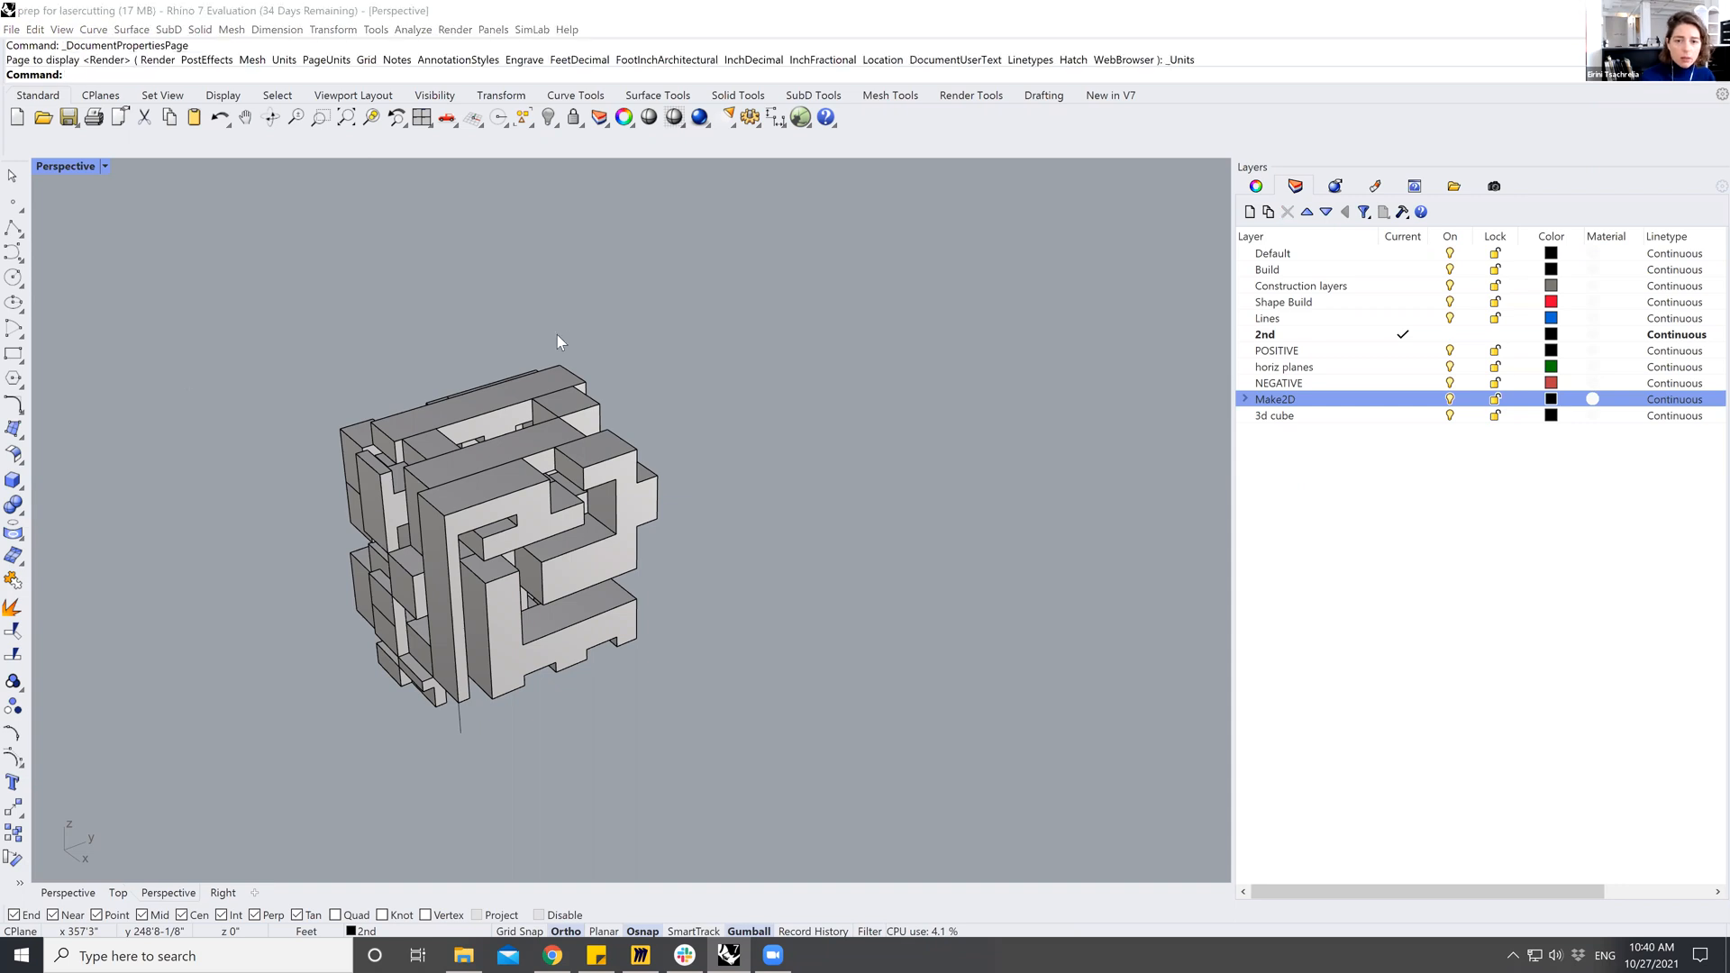
click(1115, 188)
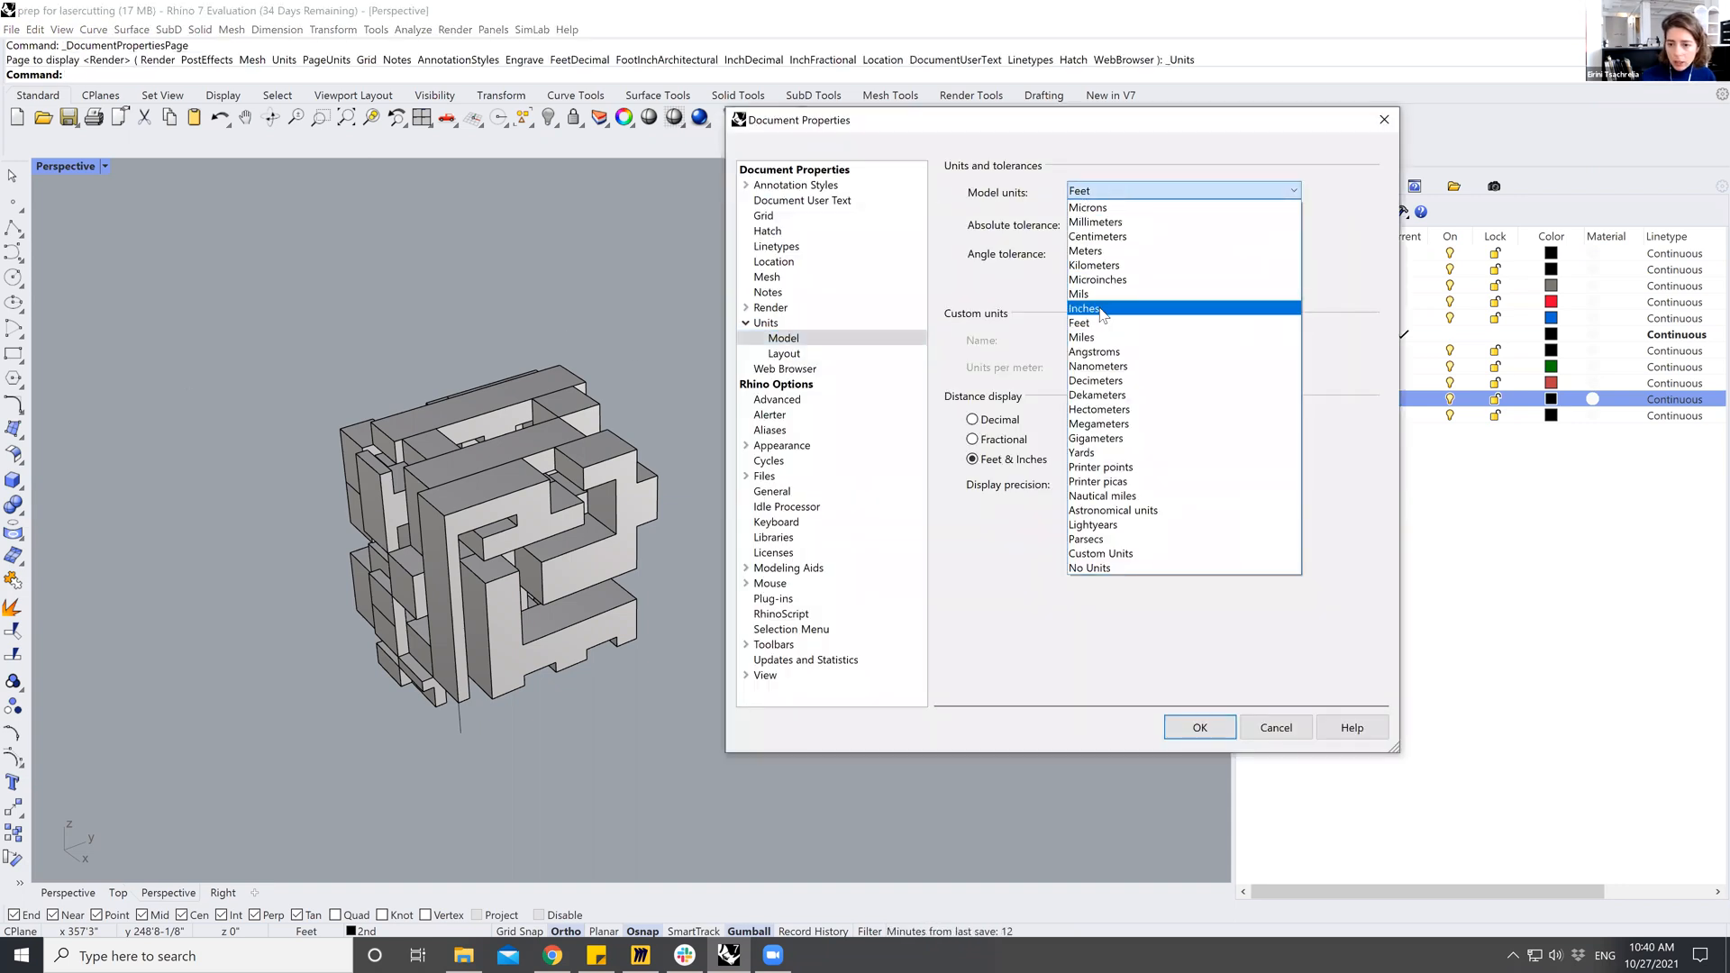
click(1090, 309)
click(1202, 730)
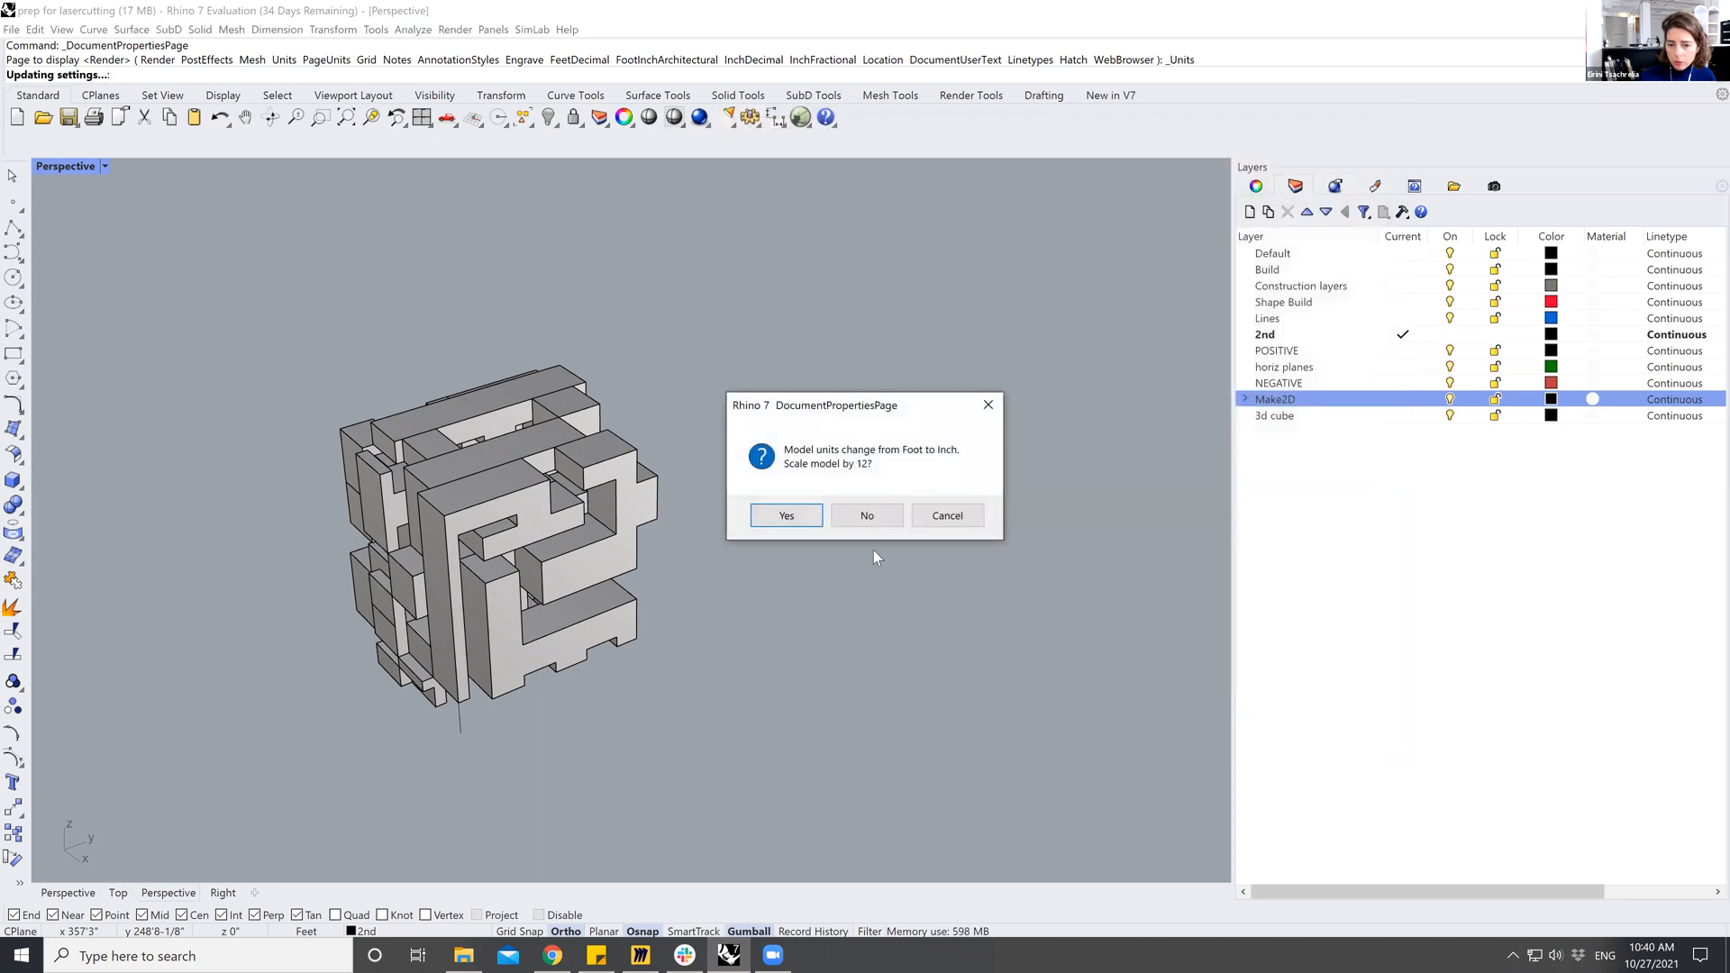
click(851, 517)
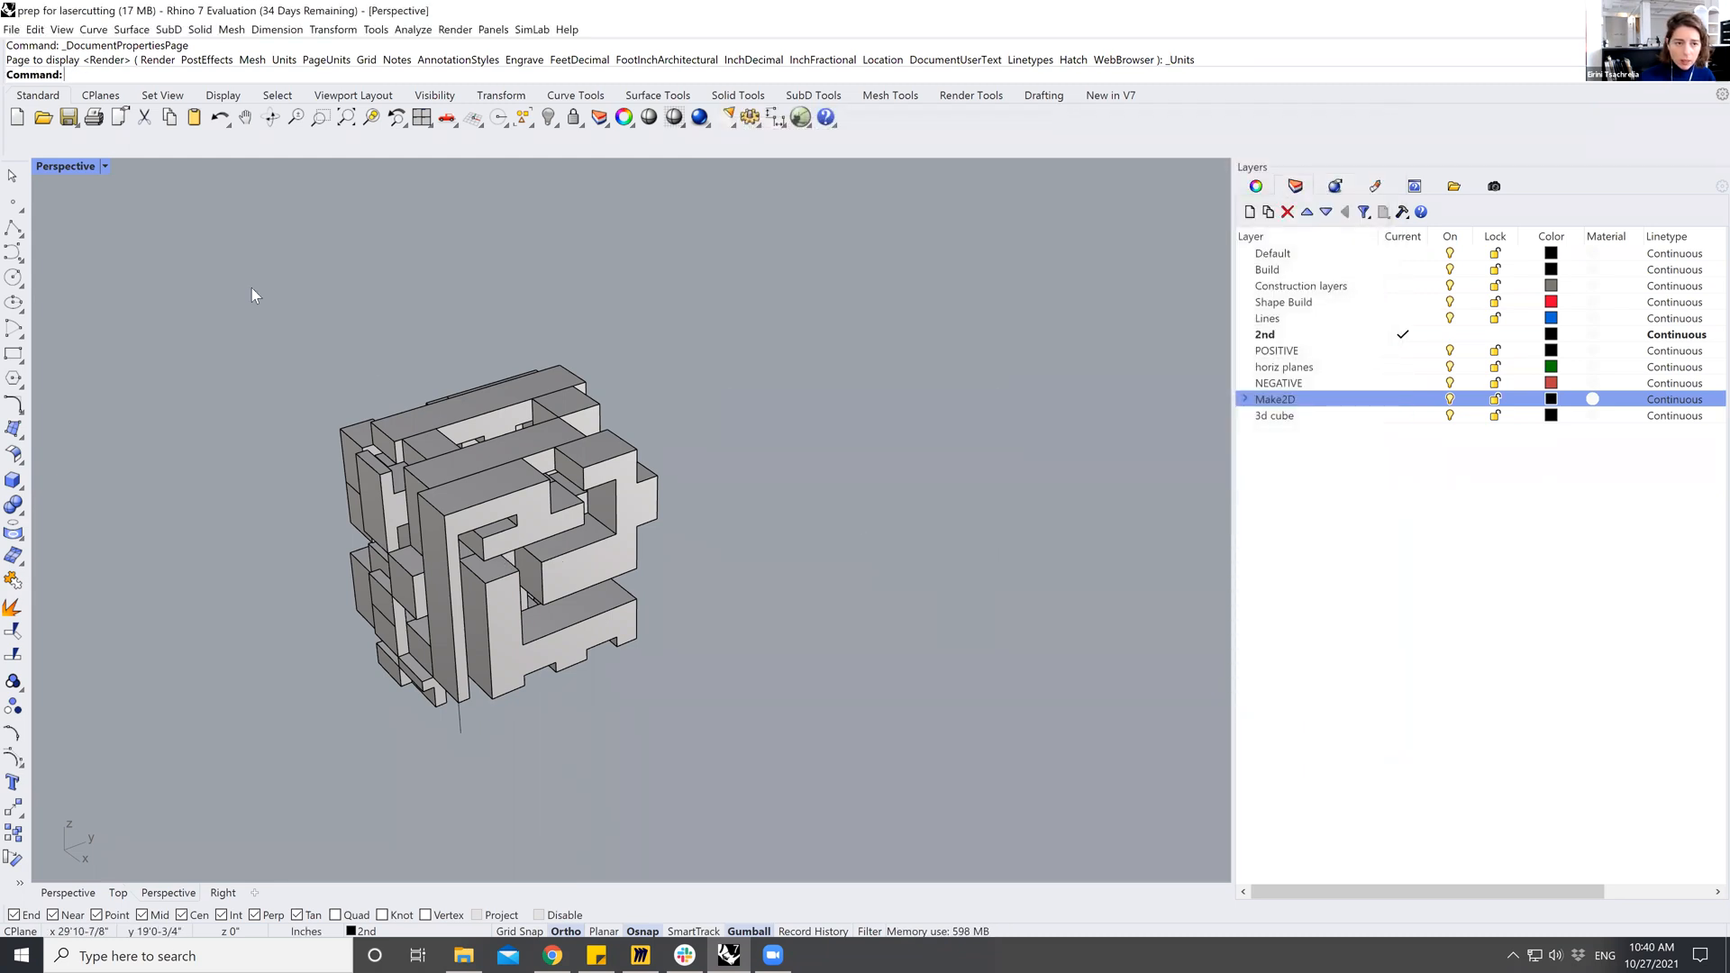
Measure the distance from the reference line's lower end to the cube's upper front corner.
text(dist)
key(Return)
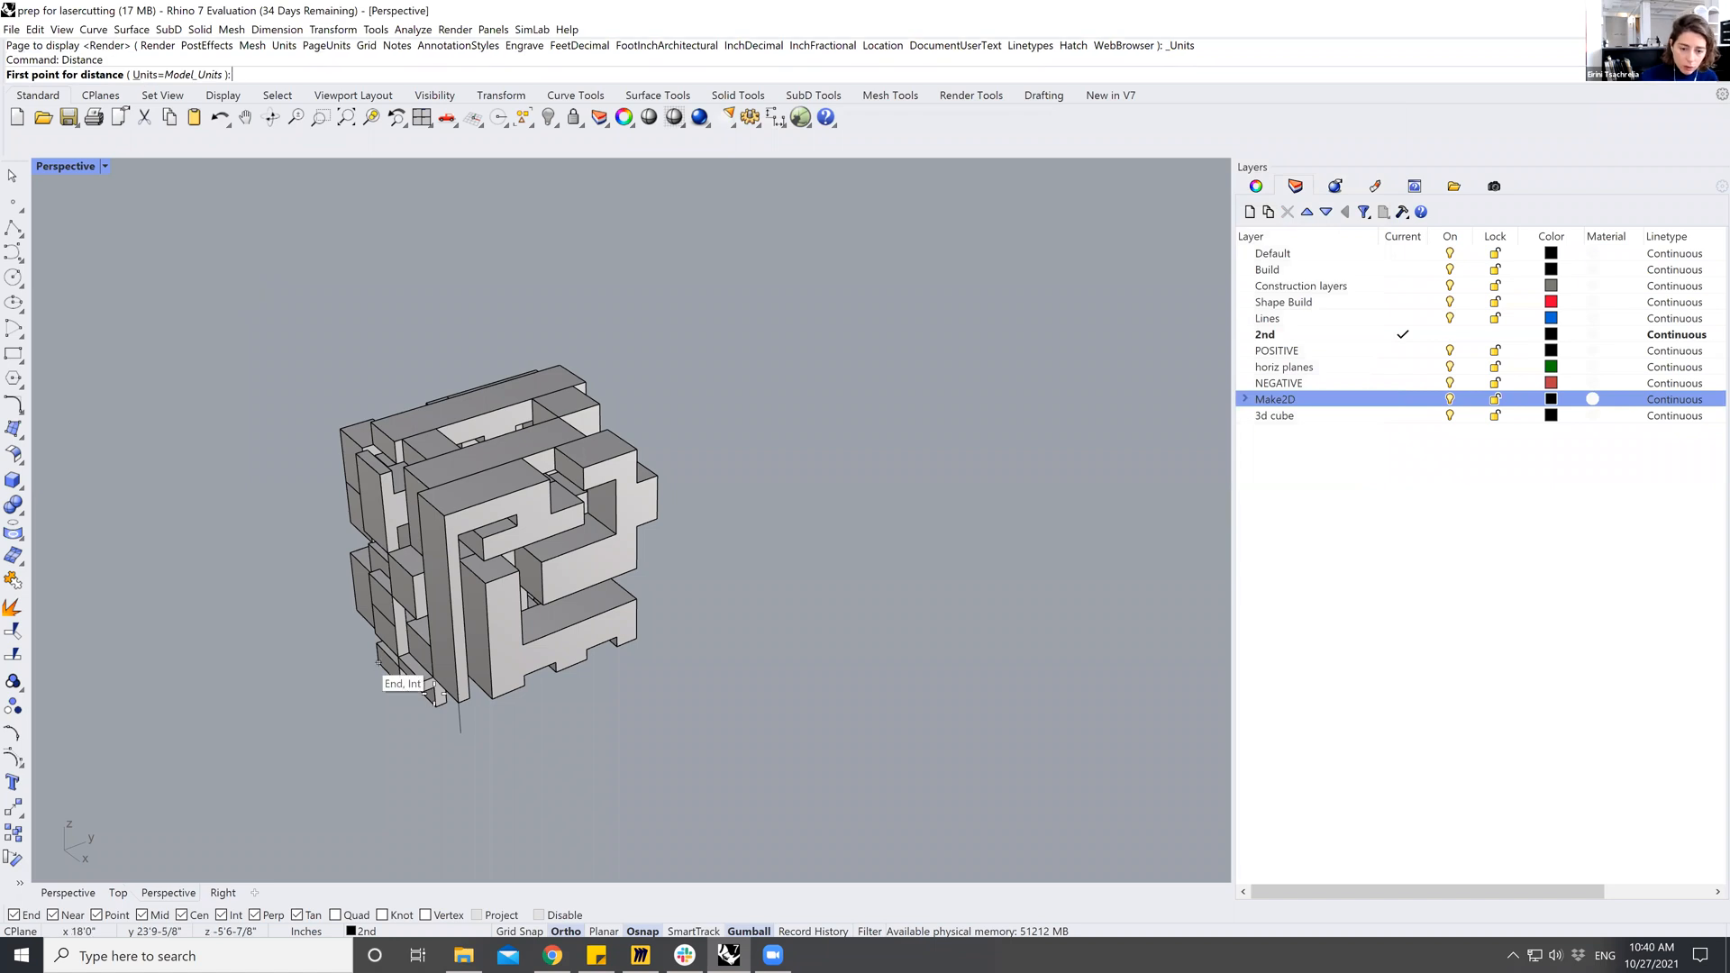
click(461, 732)
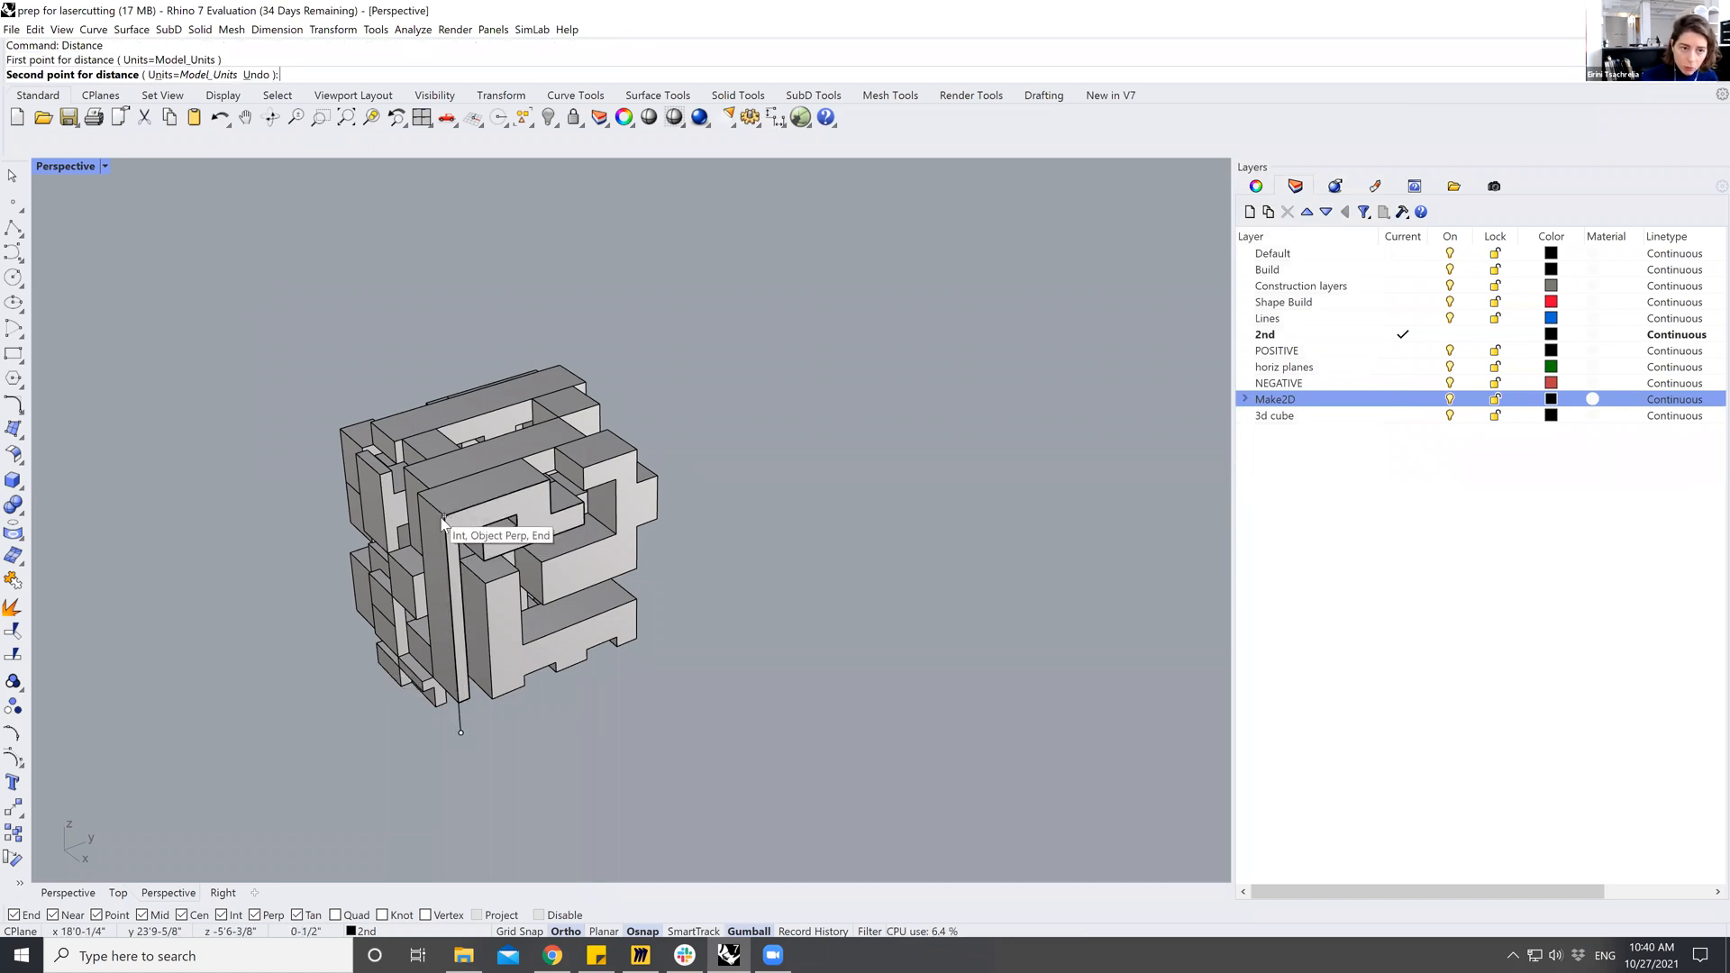
click(443, 522)
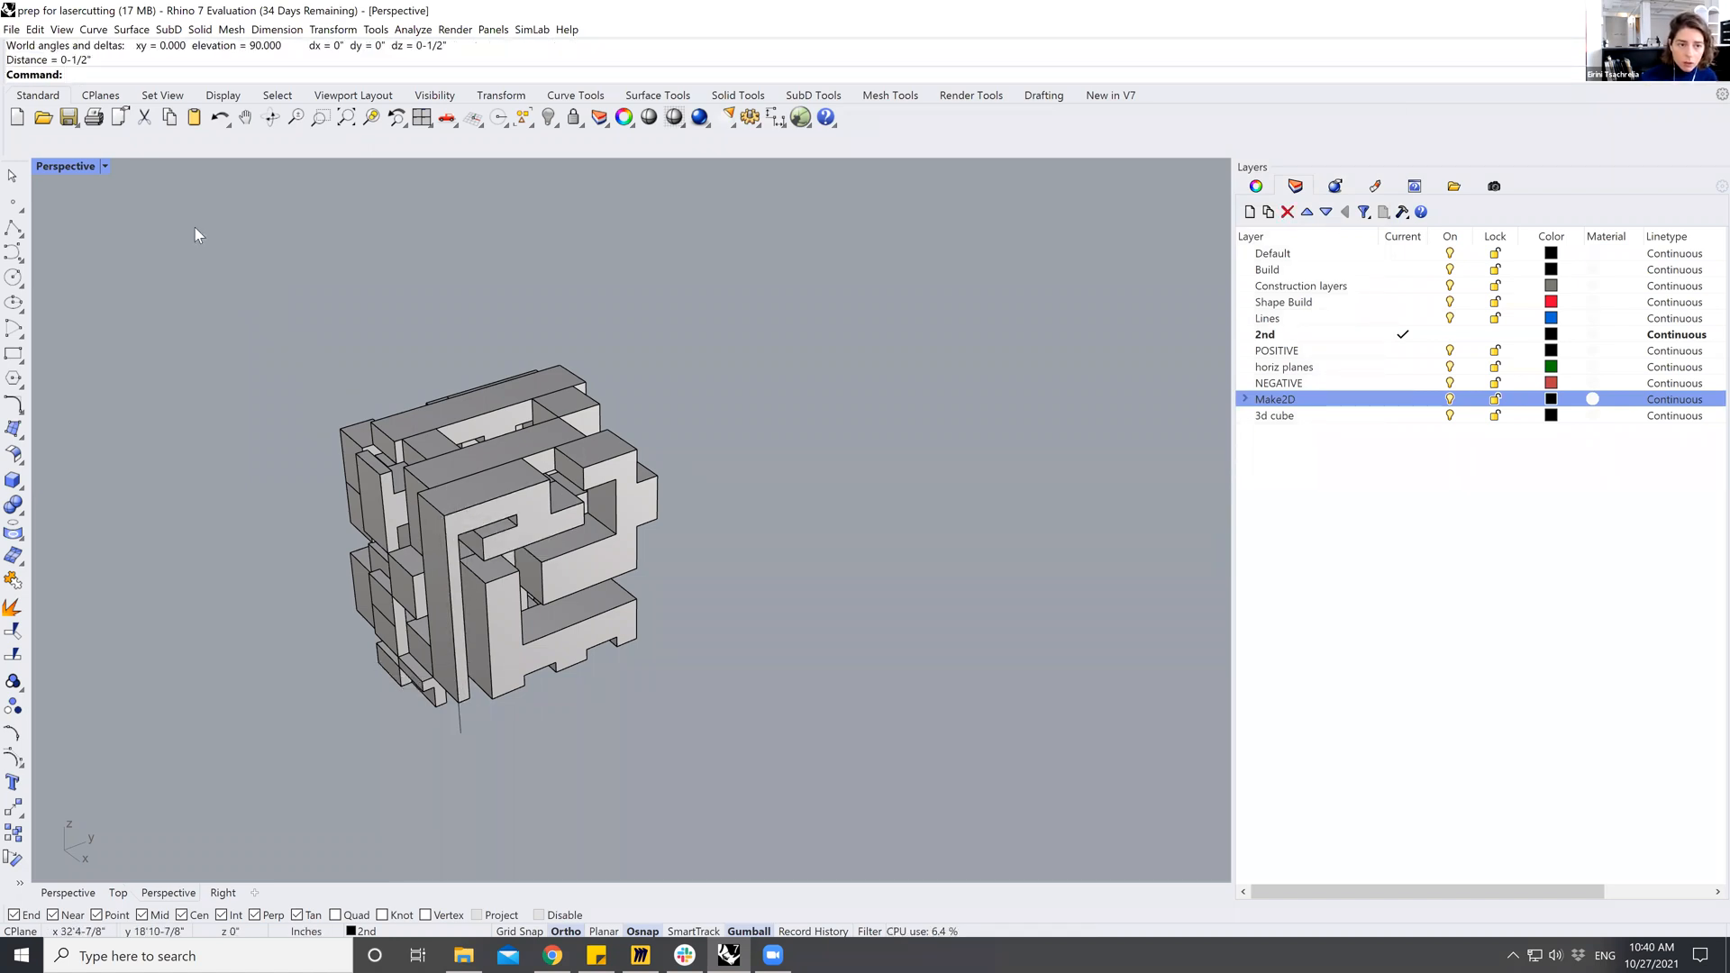
Scale all the cube's pieces from the reference line's lower end so that the cube's height becomes 6".
scroll(304, 343, down, 3)
drag(645, 719, 645, 718)
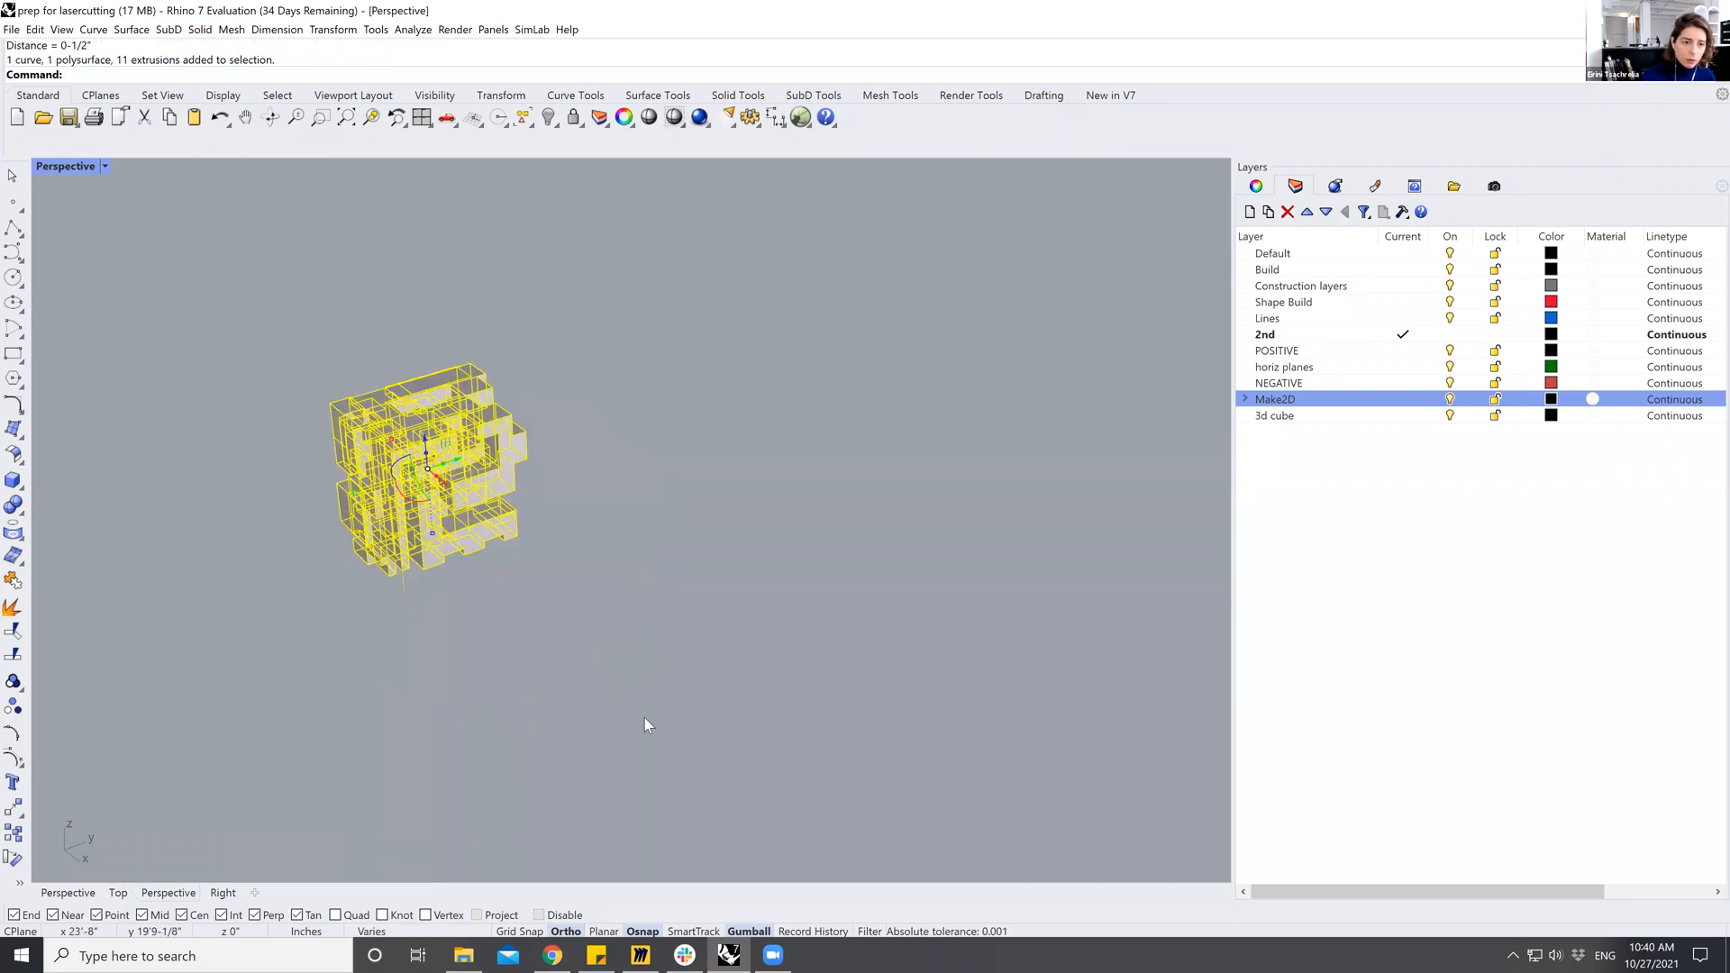
text(e)
key(Return)
scroll(433, 569, up, 2)
click(396, 611)
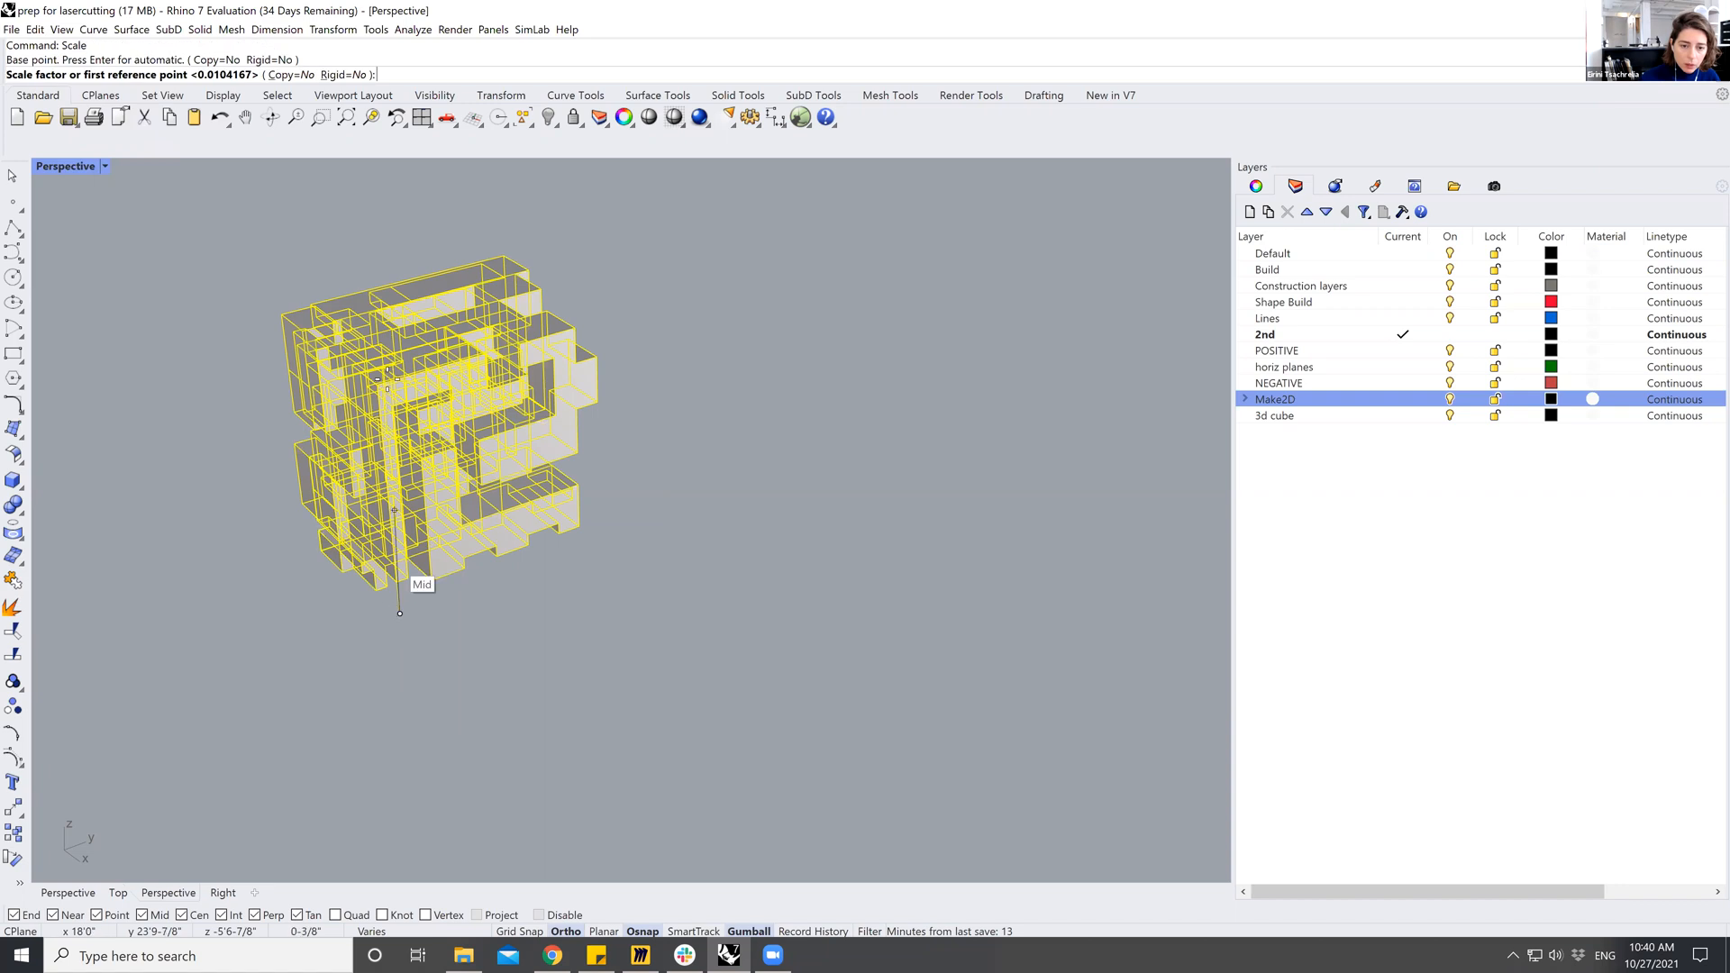
scroll(397, 383, up, 3)
click(351, 402)
scroll(377, 318, up, 2)
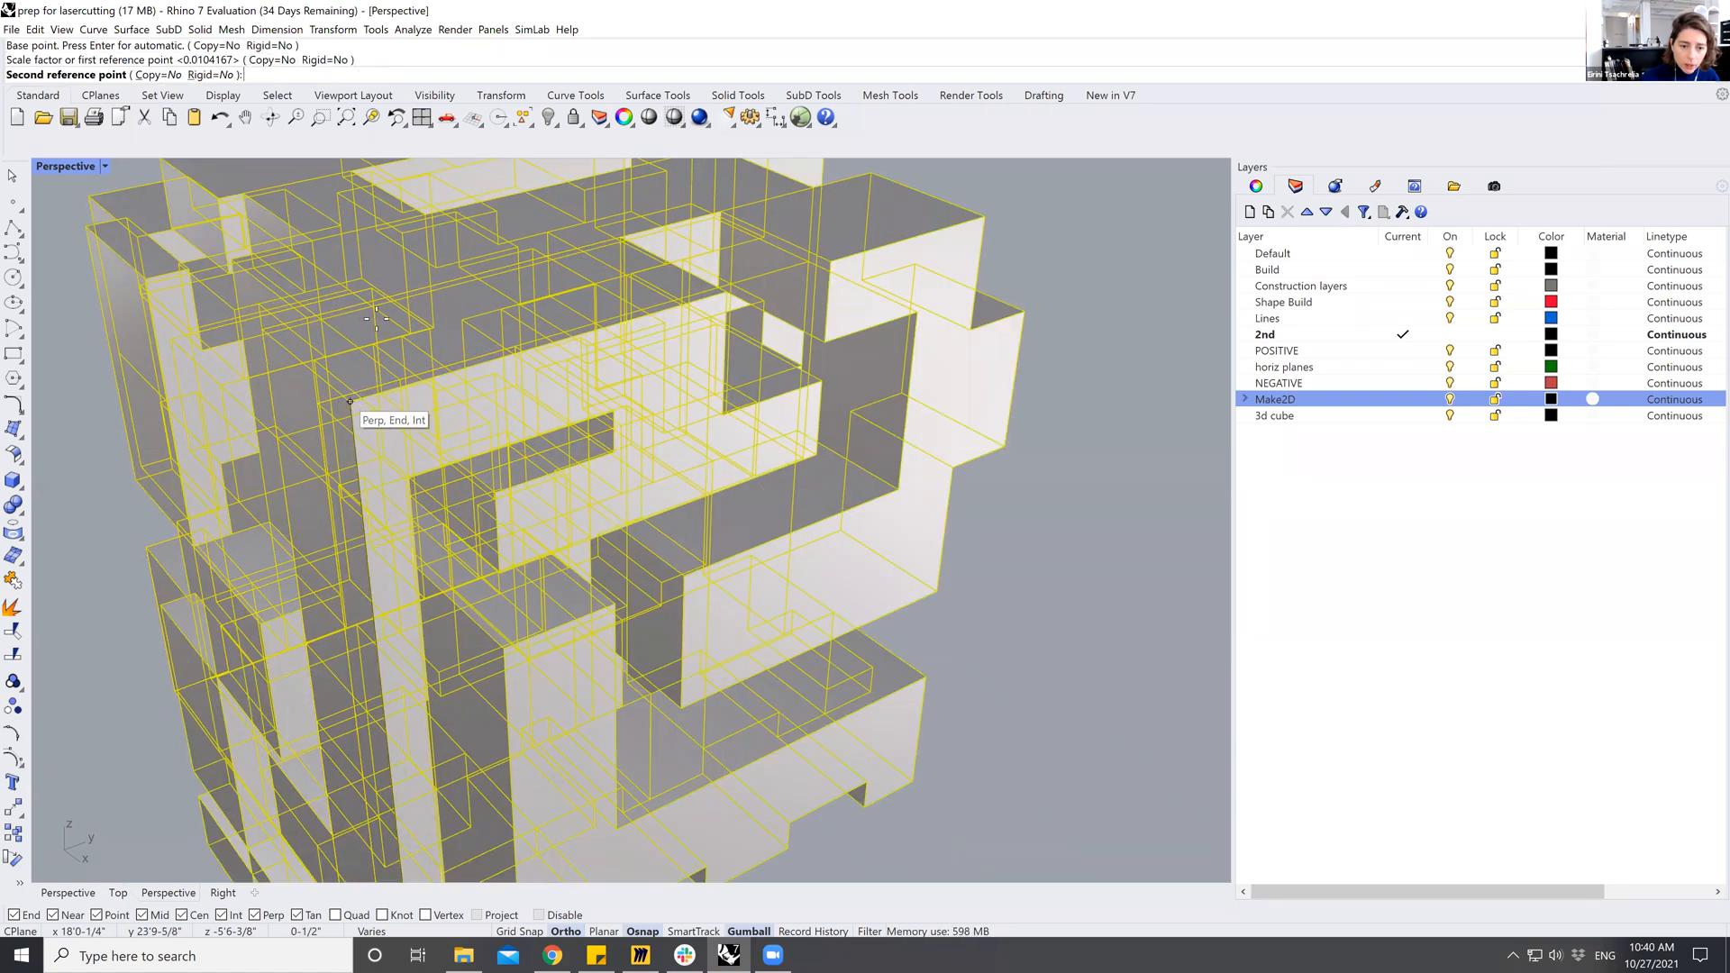
text(6")
key(Return)
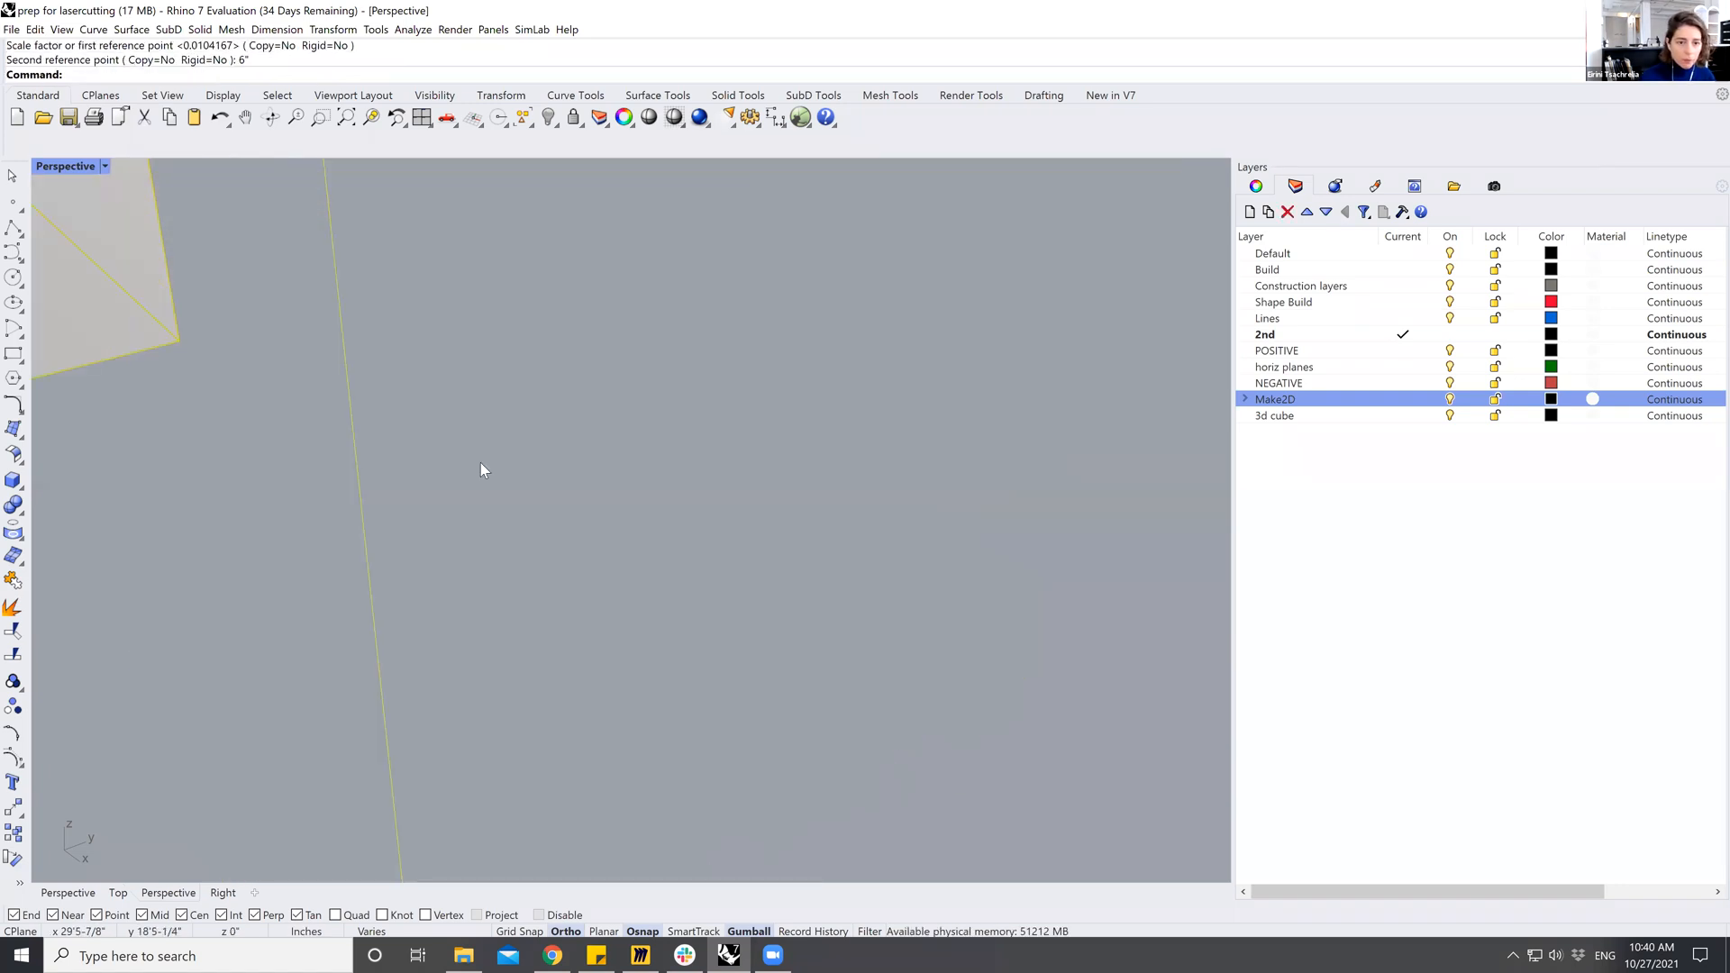
scroll(592, 580, down, 5)
key(ctrl+z)
scroll(538, 642, up, 5)
Check the document's model units and measure the scaled cube's height from the reference line's lower end.
text(Units)
key(Return)
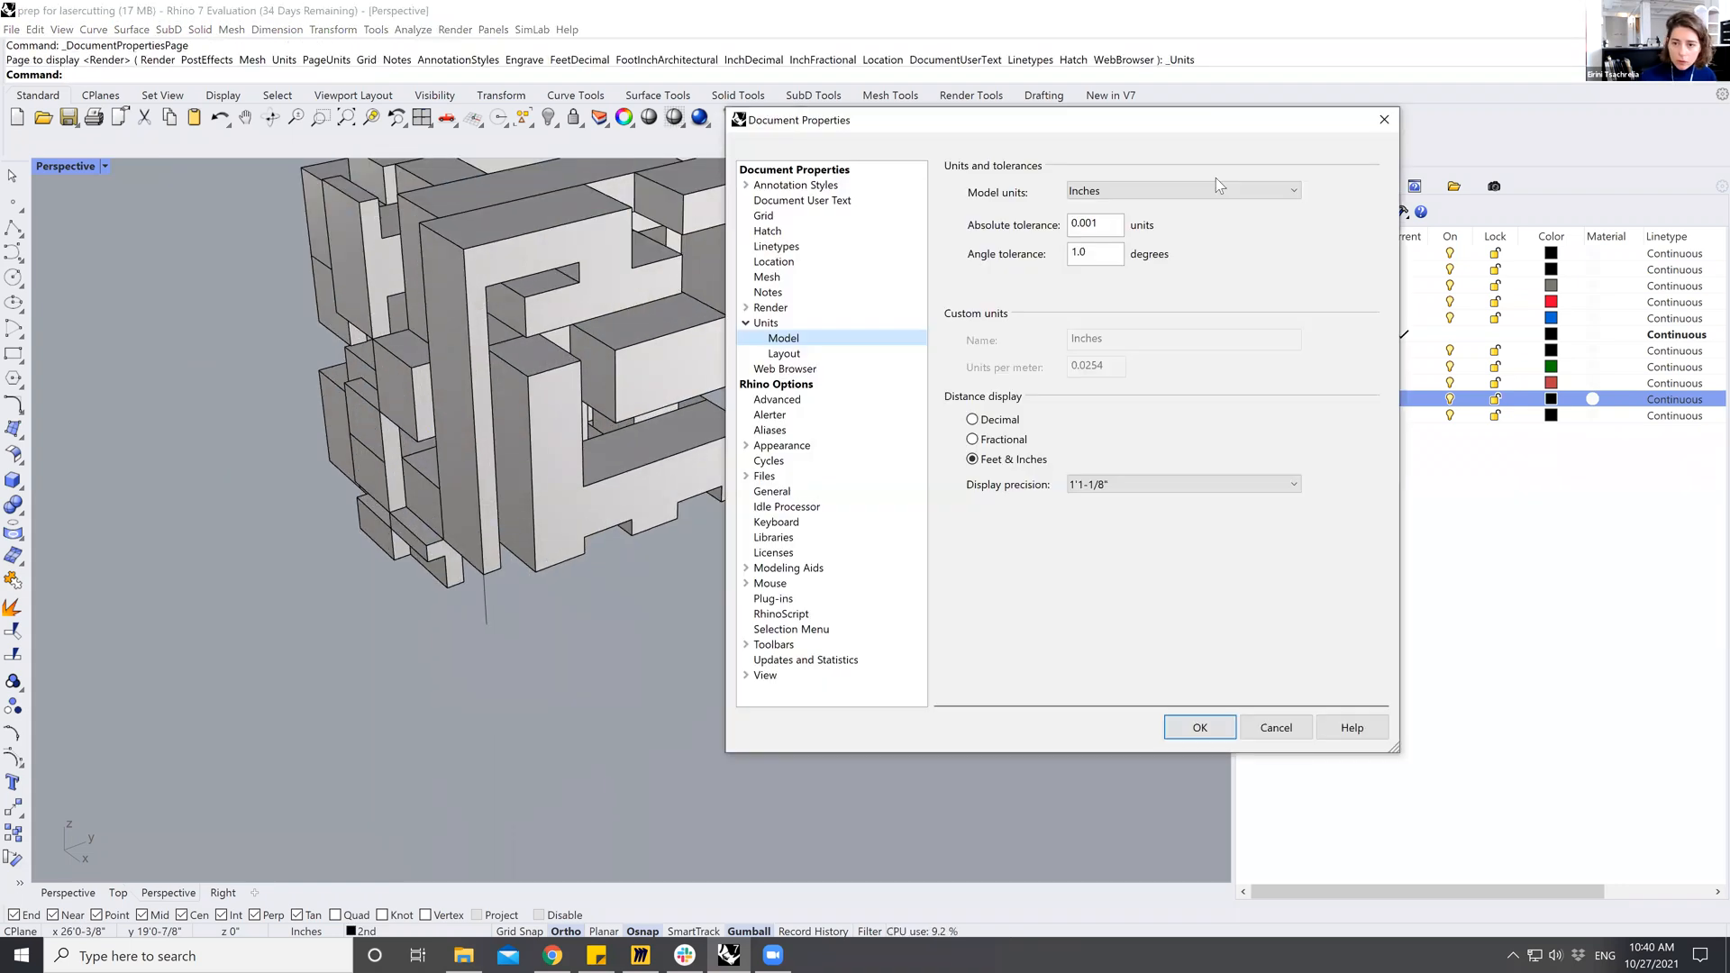
click(1190, 726)
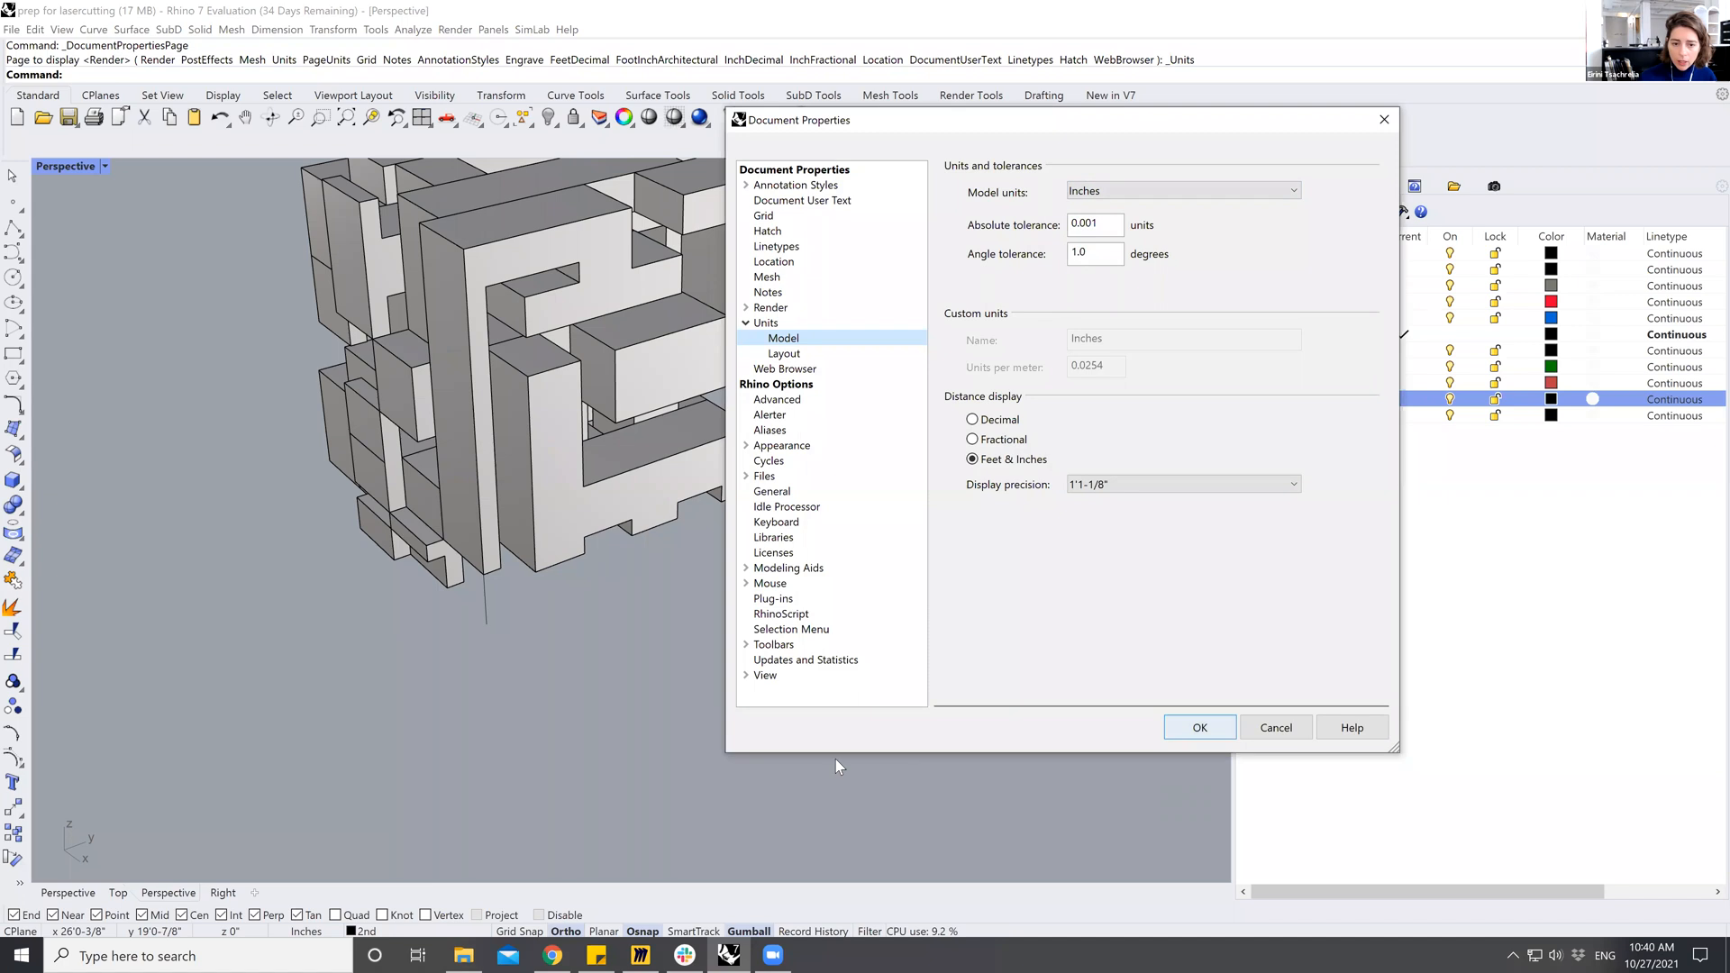
text(Distance)
key(Return)
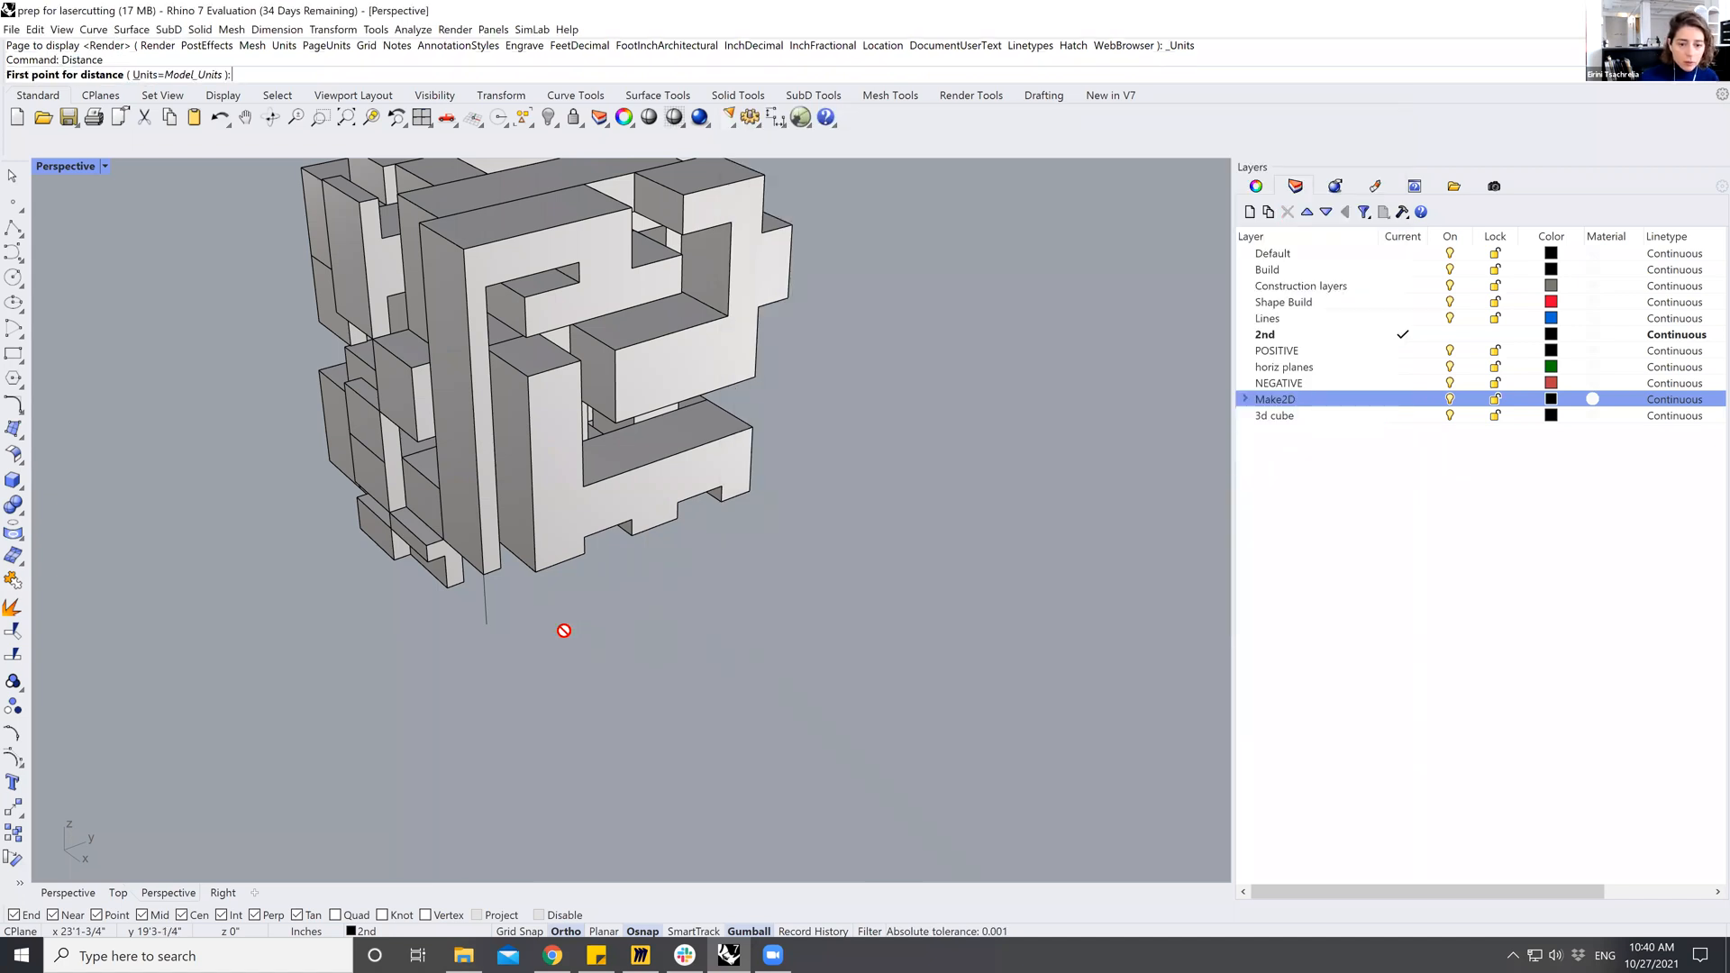
click(487, 622)
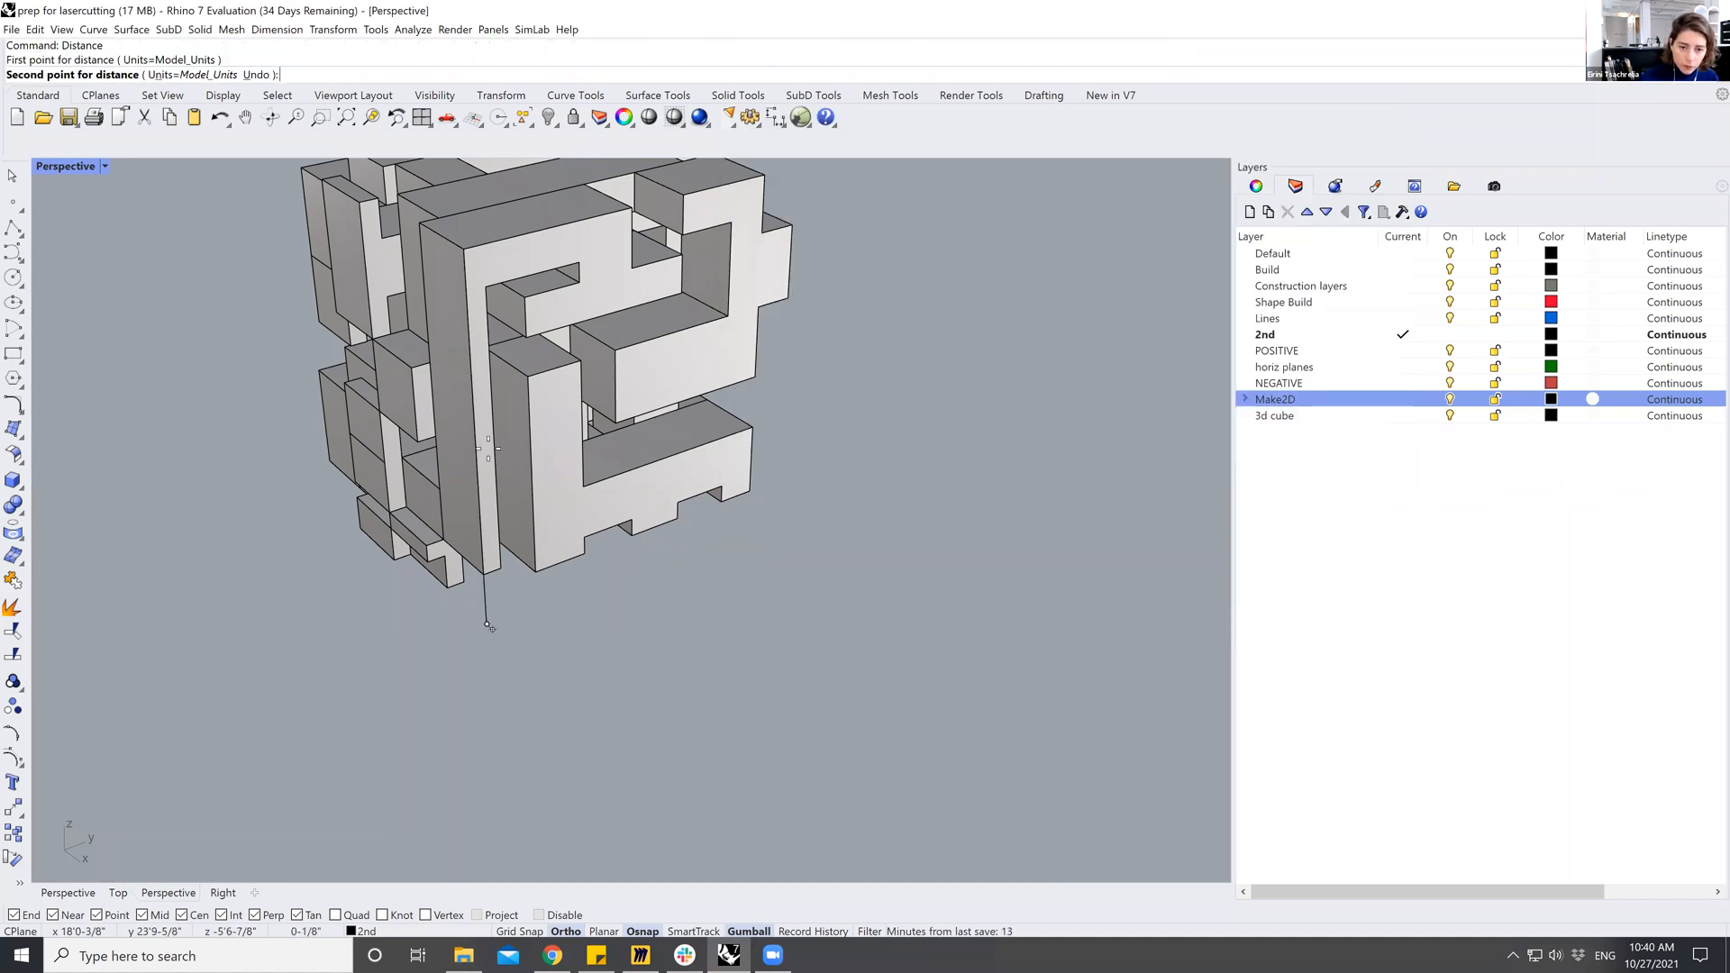
click(460, 255)
Draw a 6" solid box starting at the reference line's lower end.
scroll(553, 740, down, 4)
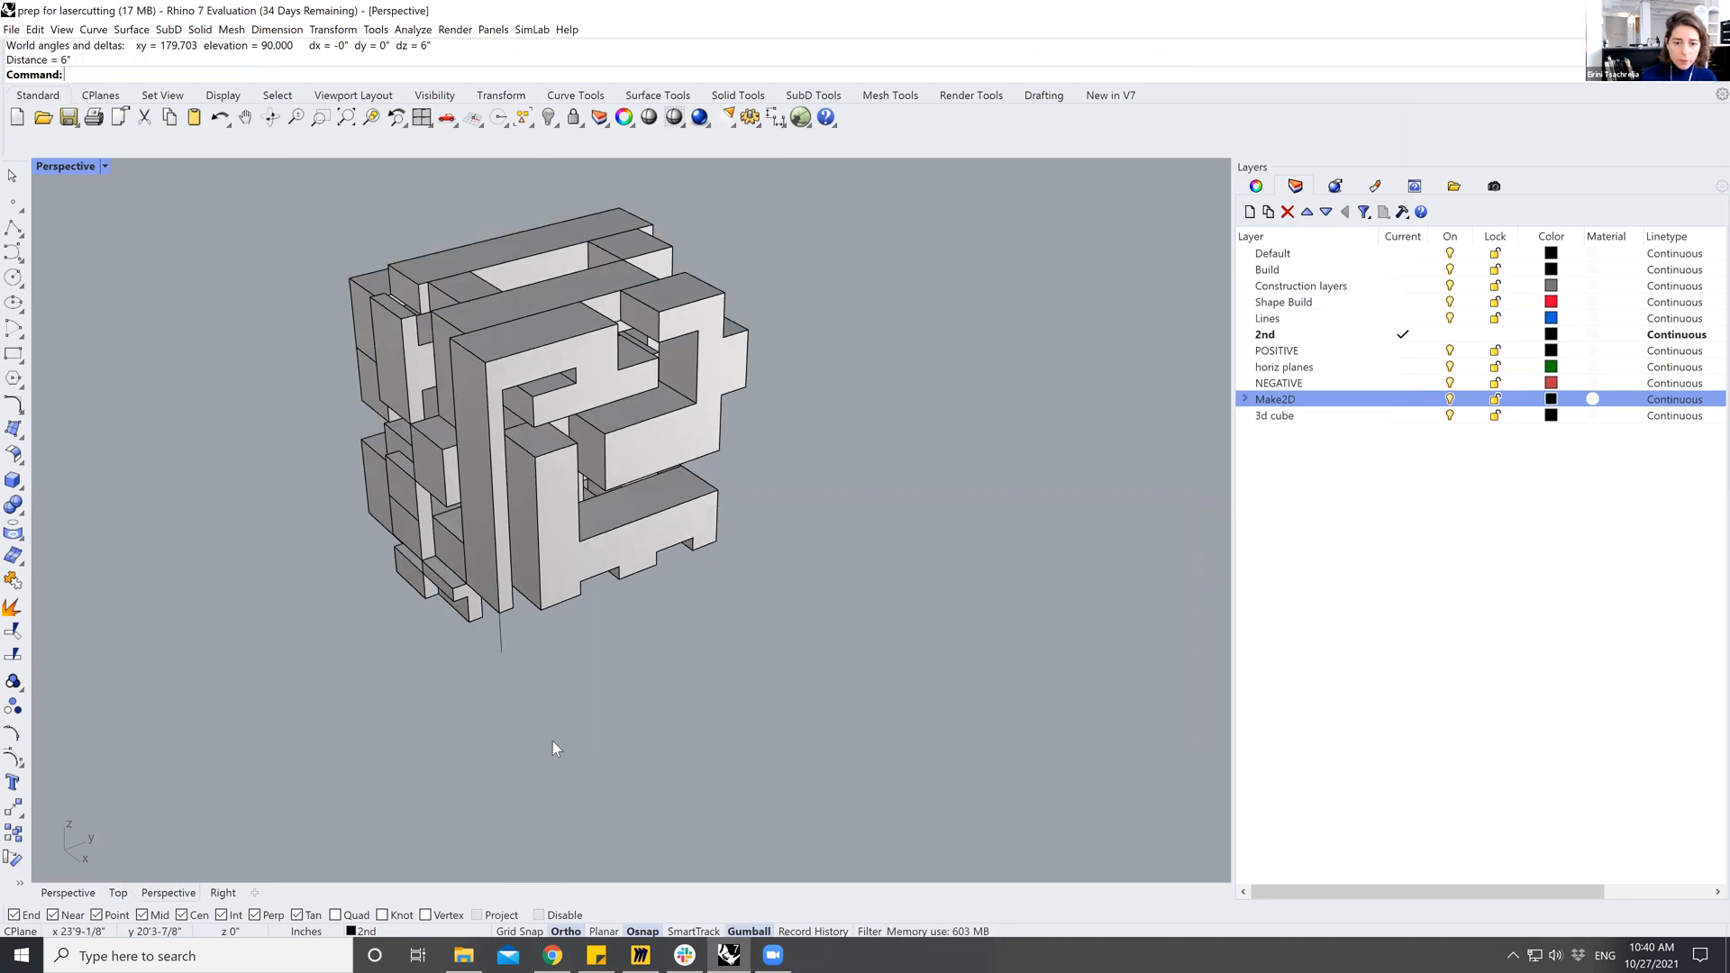
click(12, 479)
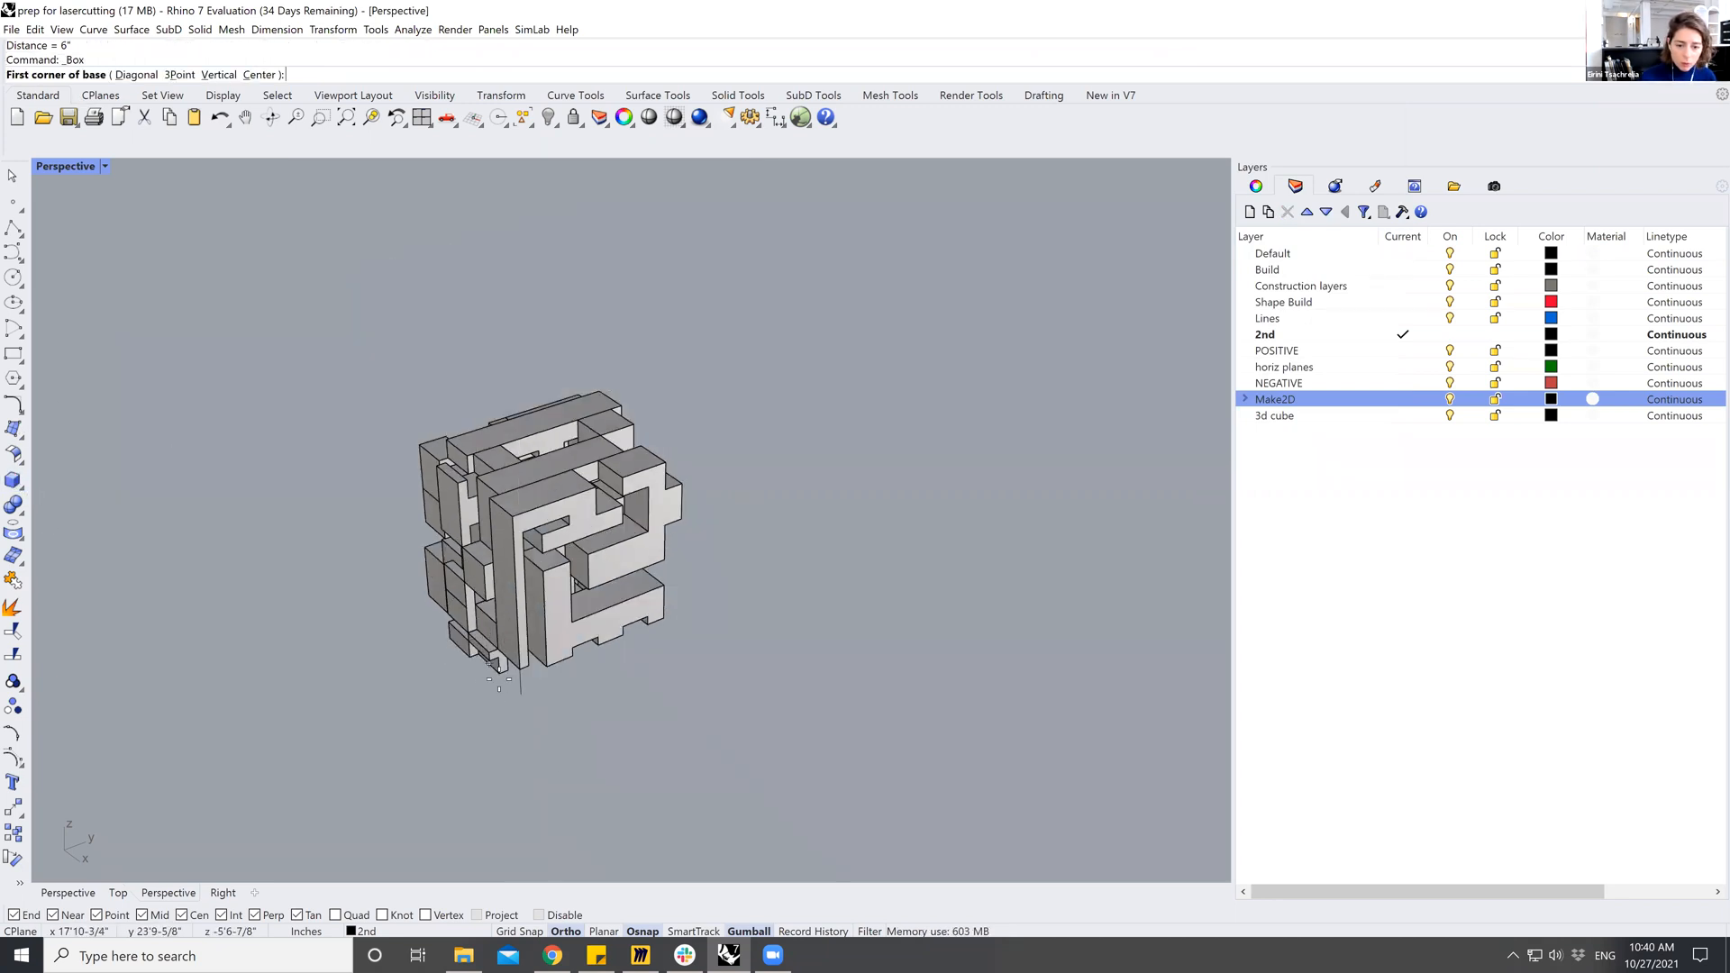
click(521, 694)
click(755, 504)
Move the box by its near lower corner onto the reference line's lower end so that it encloses the cube.
click(755, 505)
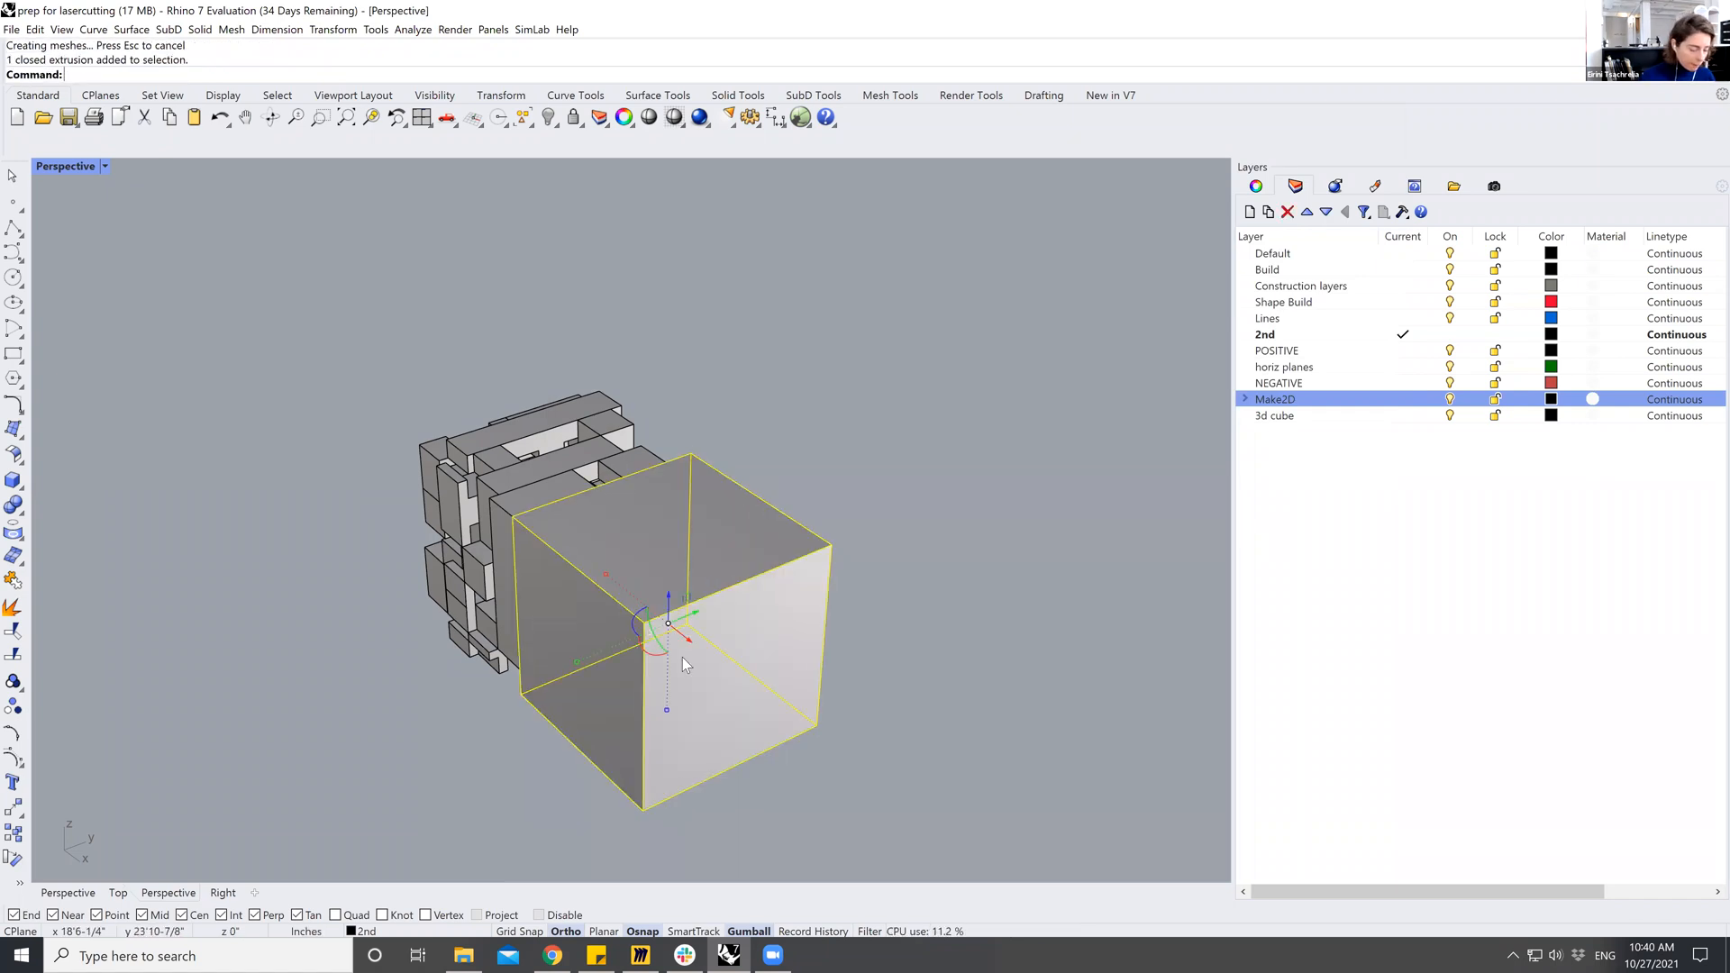
key(Return)
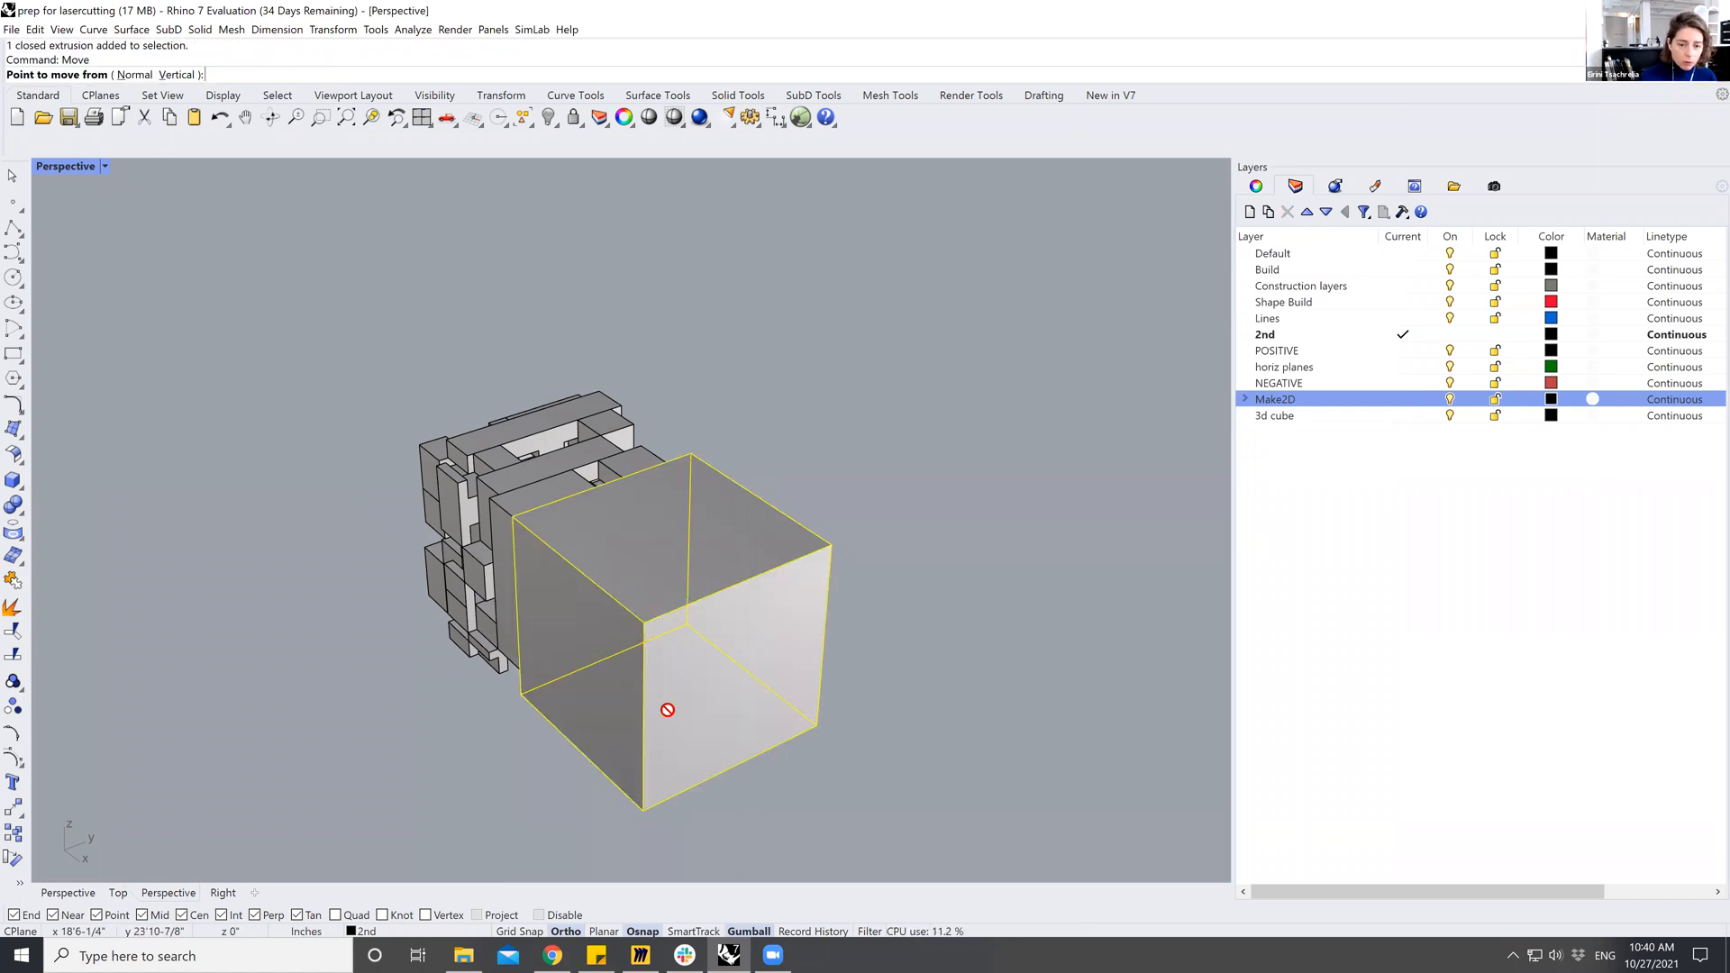
click(643, 809)
click(538, 708)
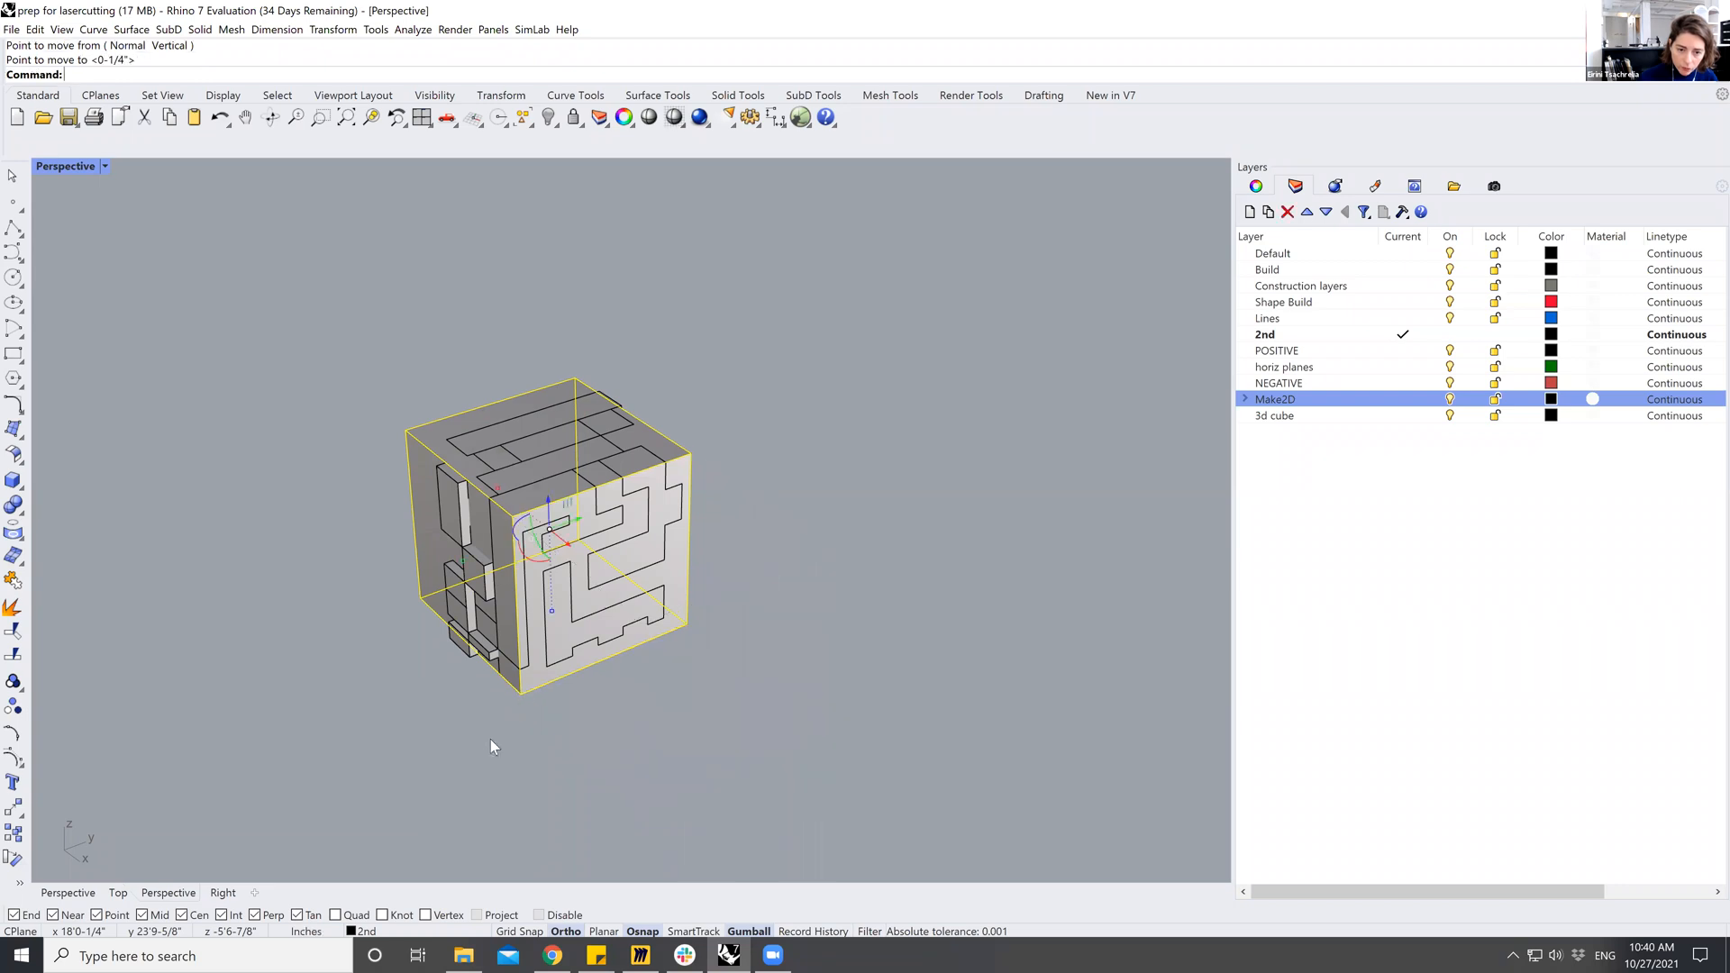
Examine the box from several sides for cube pieces that protrude beyond its faces.
mouse_move(491, 694)
right_down()
mouse_move(445, 649)
mouse_move(417, 666)
mouse_move(420, 691)
mouse_move(520, 709)
mouse_move(505, 716)
right_up()
scroll(460, 532, up, 5)
click(453, 526)
key(Escape)
click(454, 525)
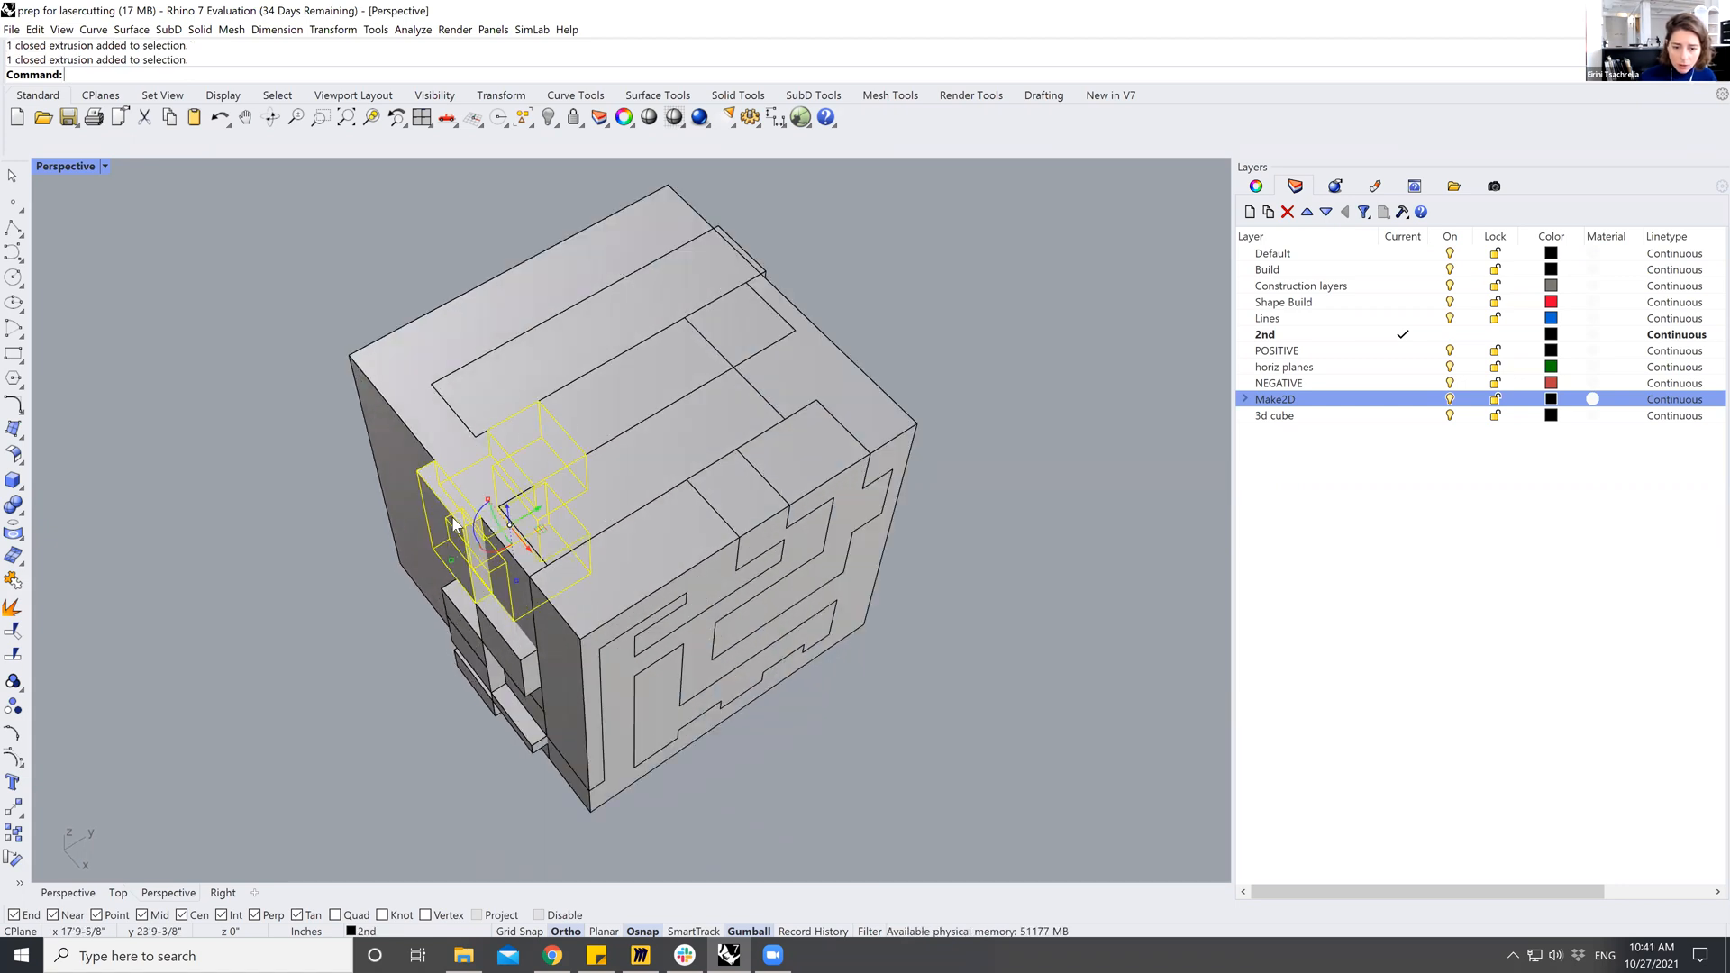
shift+click(452, 617)
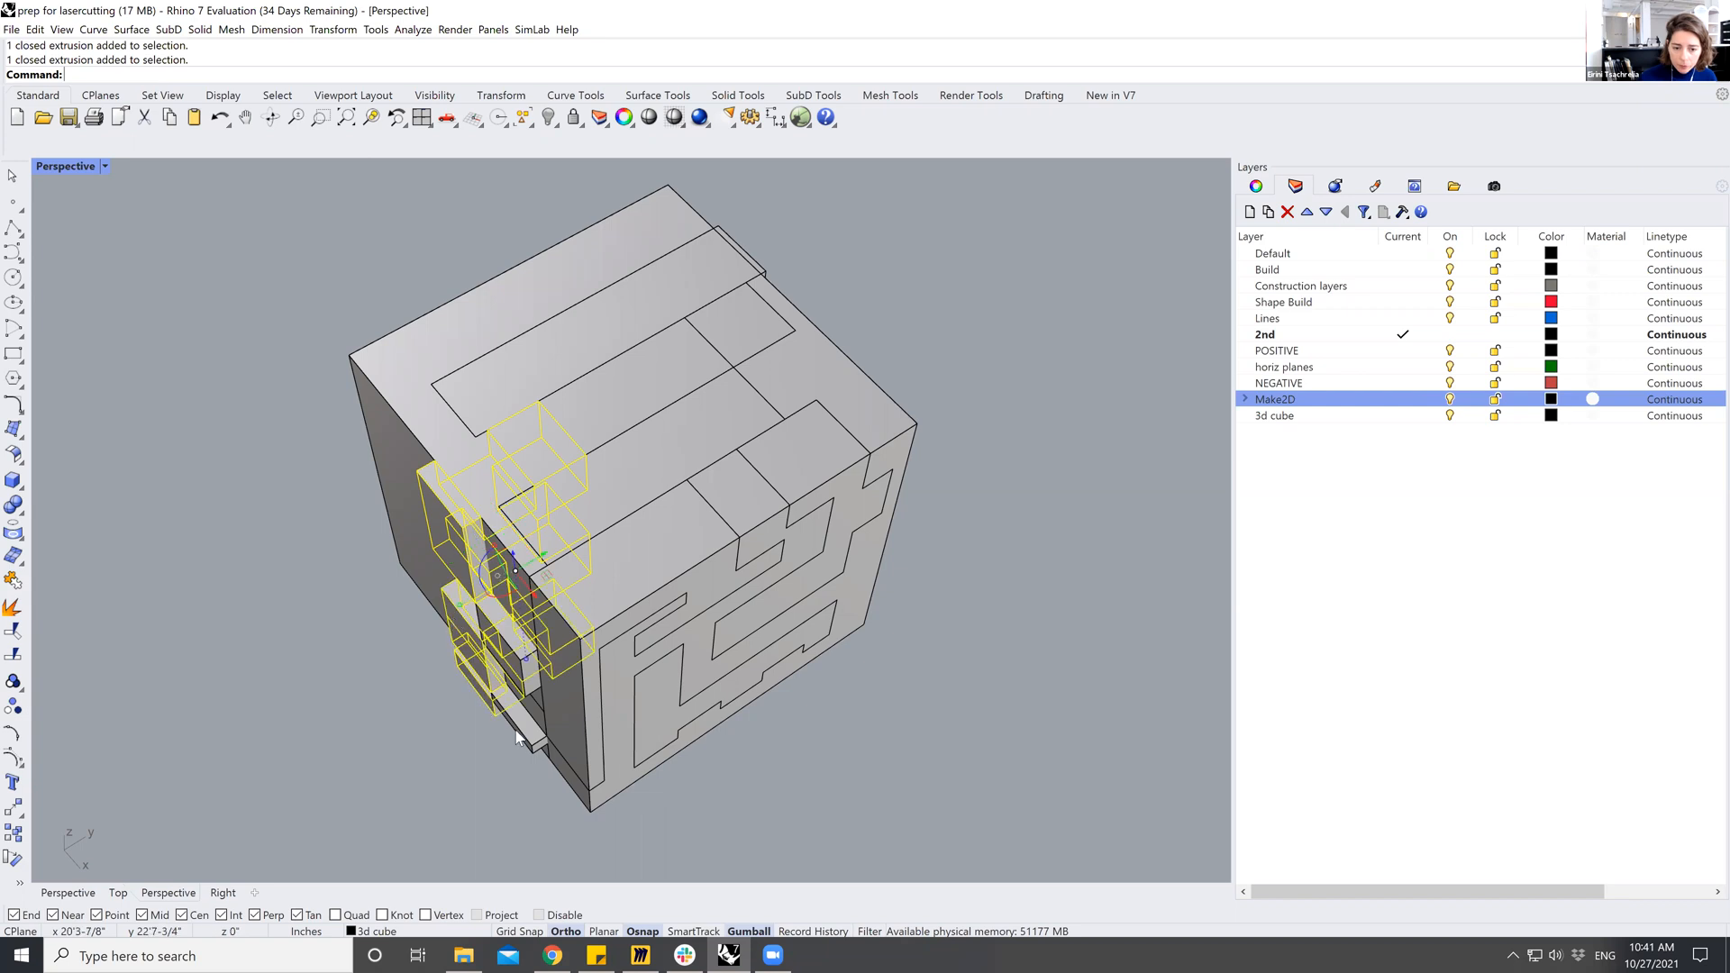
shift+click(523, 739)
shift+click(492, 615)
right_drag(407, 627, 842, 606)
key(Escape)
right_drag(708, 553, 786, 544)
scroll(781, 435, up, 3)
click(717, 443)
key(Escape)
right_drag(762, 518, 662, 638)
scroll(662, 638, up, 3)
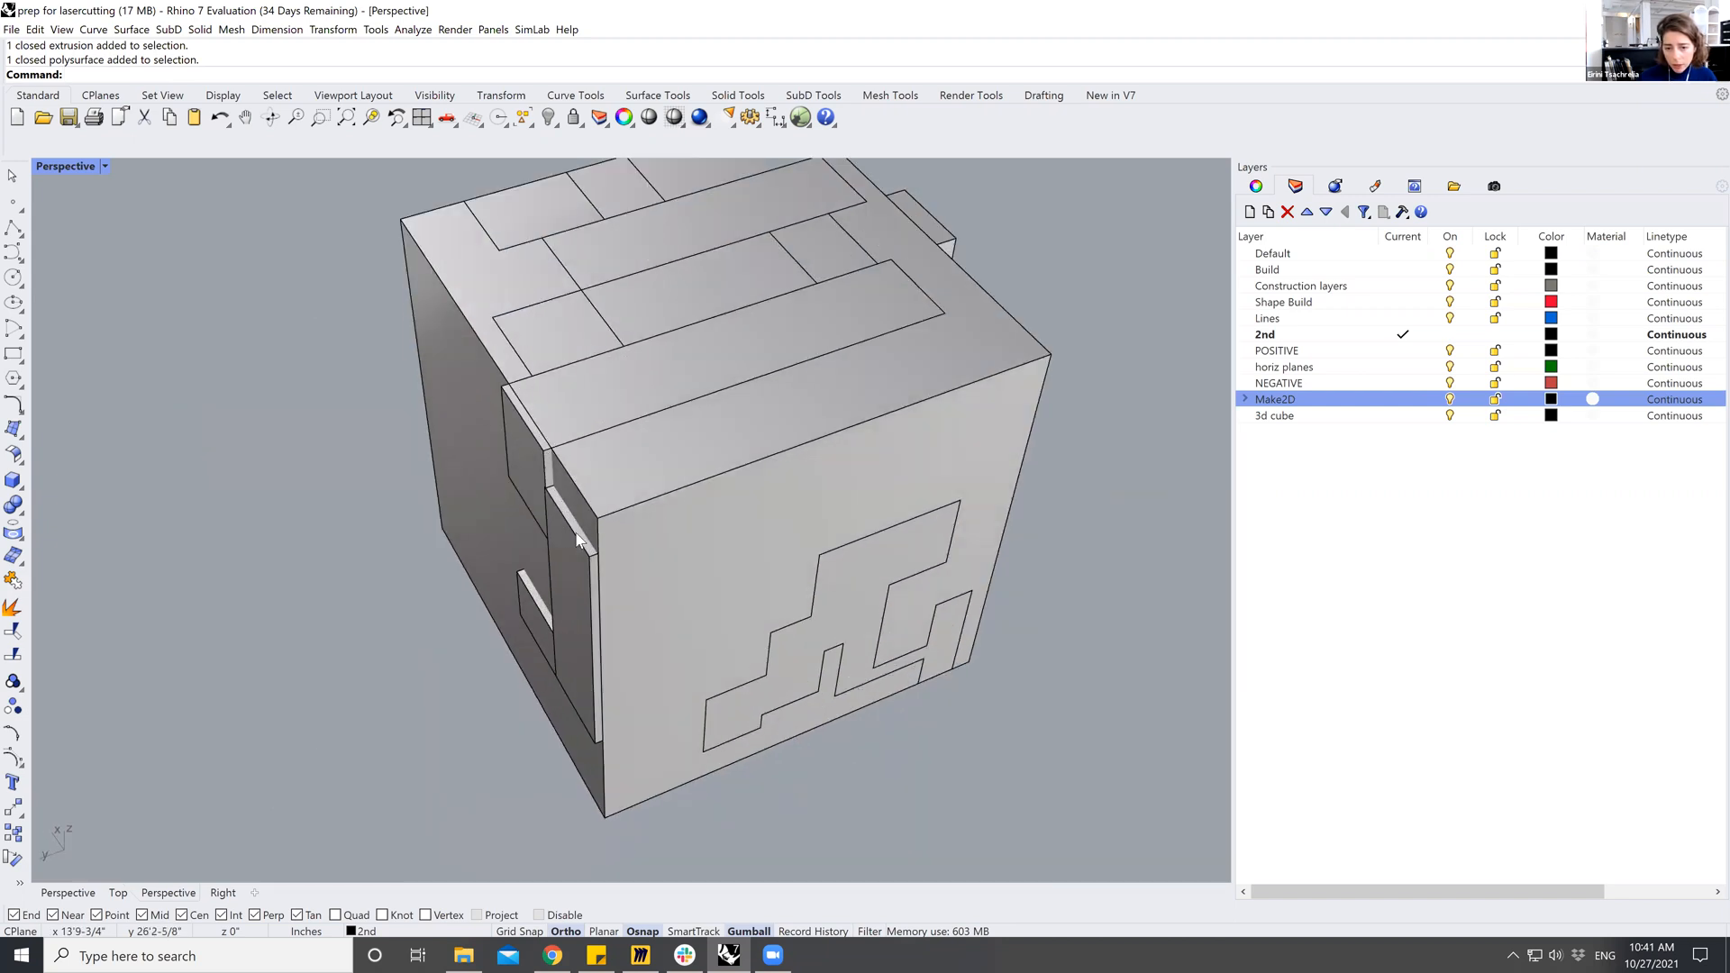
Move the pieces protruding from the box's positive Y side about 1/8" inward, flush with its face.
click(577, 536)
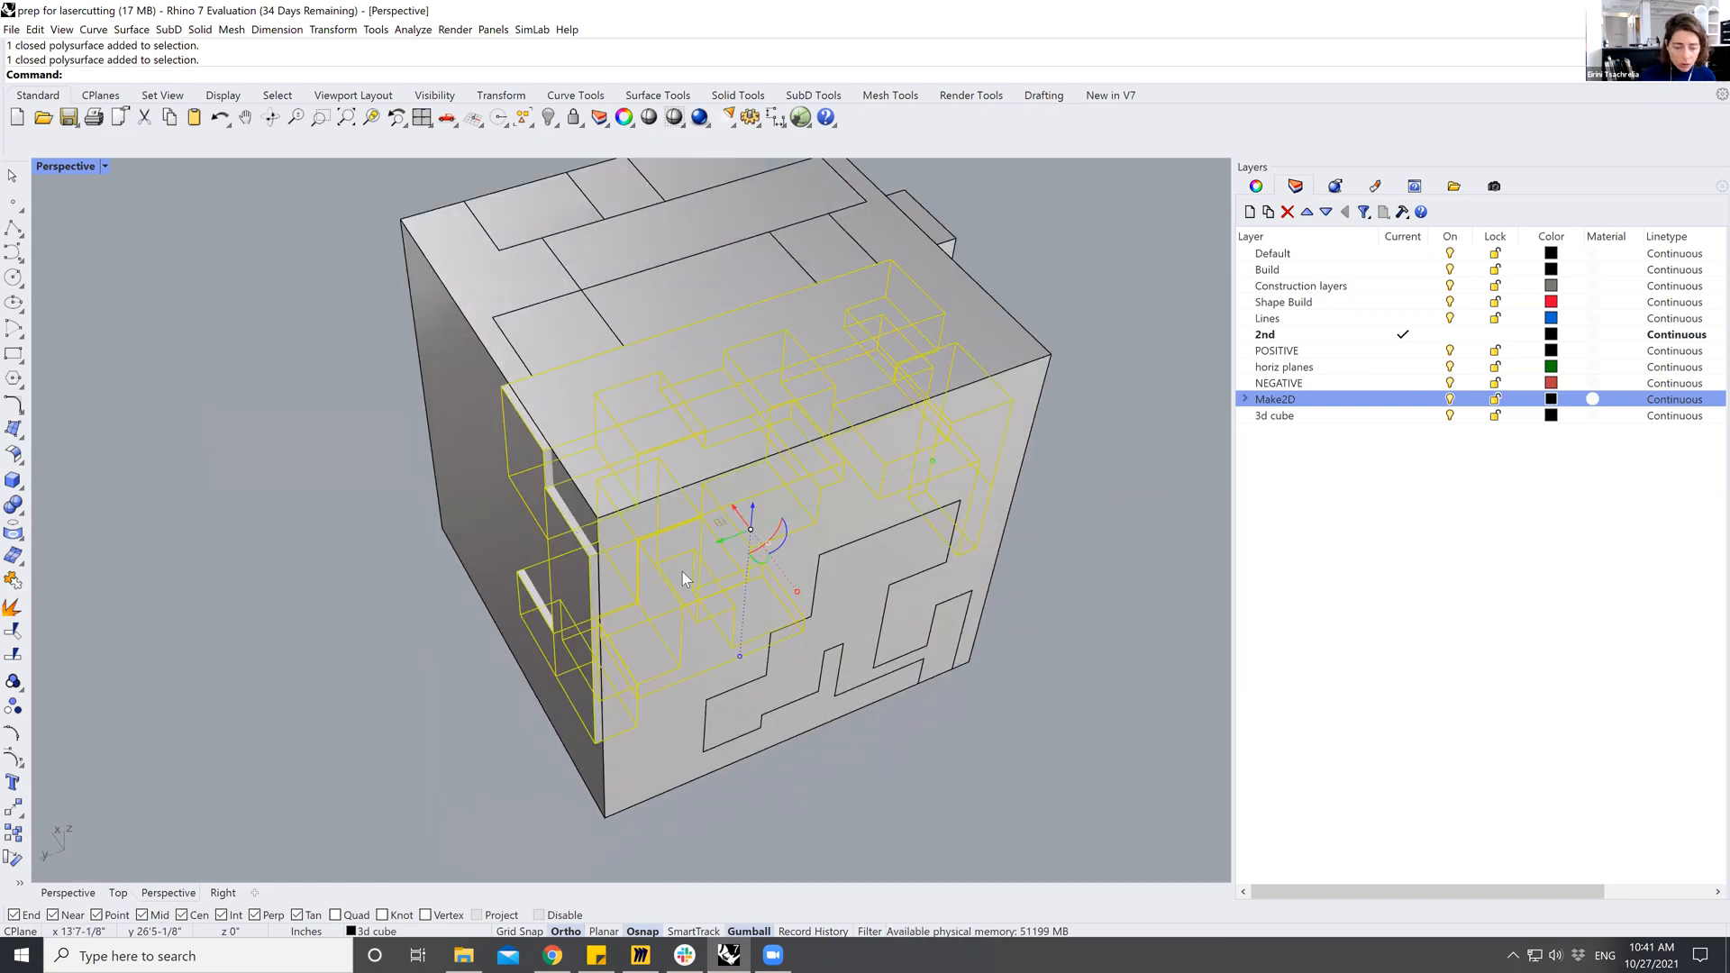
text(move)
key(Return)
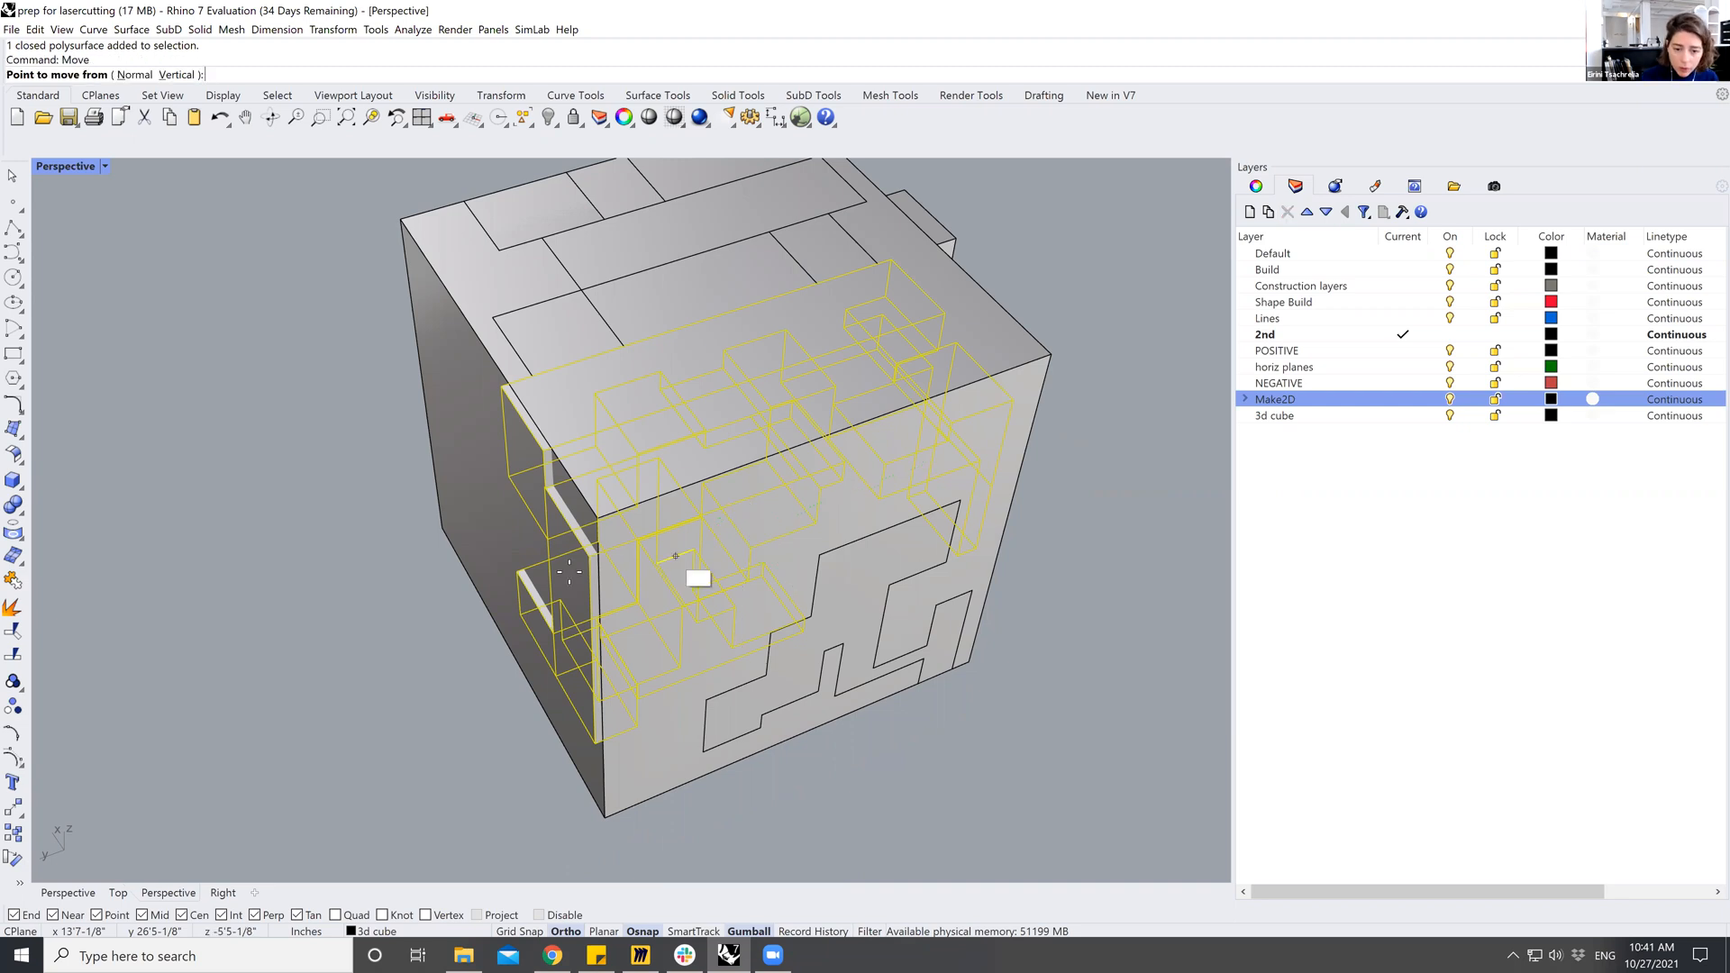
scroll(695, 571, up, 3)
click(479, 547)
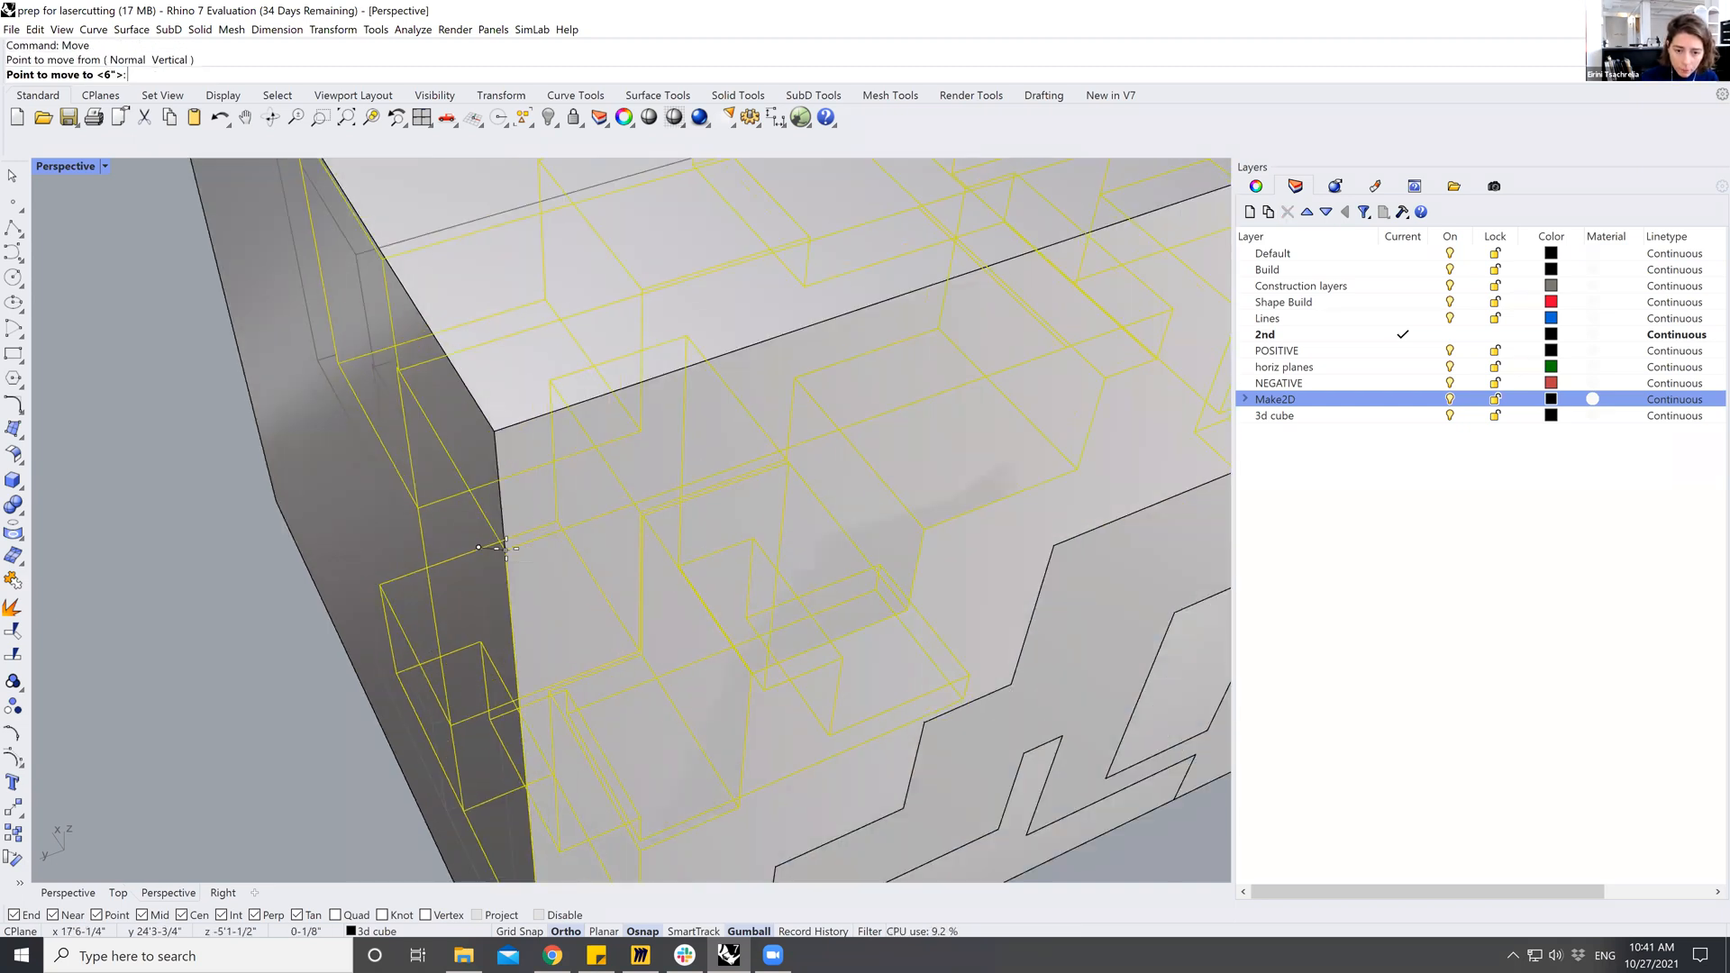
click(506, 547)
scroll(446, 537, down, 5)
click(872, 577)
Select all pieces protruding from the box's negative Y side and move them inward, flush with its face.
right_drag(872, 577, 730, 446)
click(838, 457)
click(890, 541)
shift+click(878, 591)
shift+click(815, 615)
shift+click(818, 652)
shift+click(820, 695)
shift+click(873, 676)
shift+click(874, 657)
right_drag(970, 694, 829, 691)
key(Return)
scroll(455, 516, up, 5)
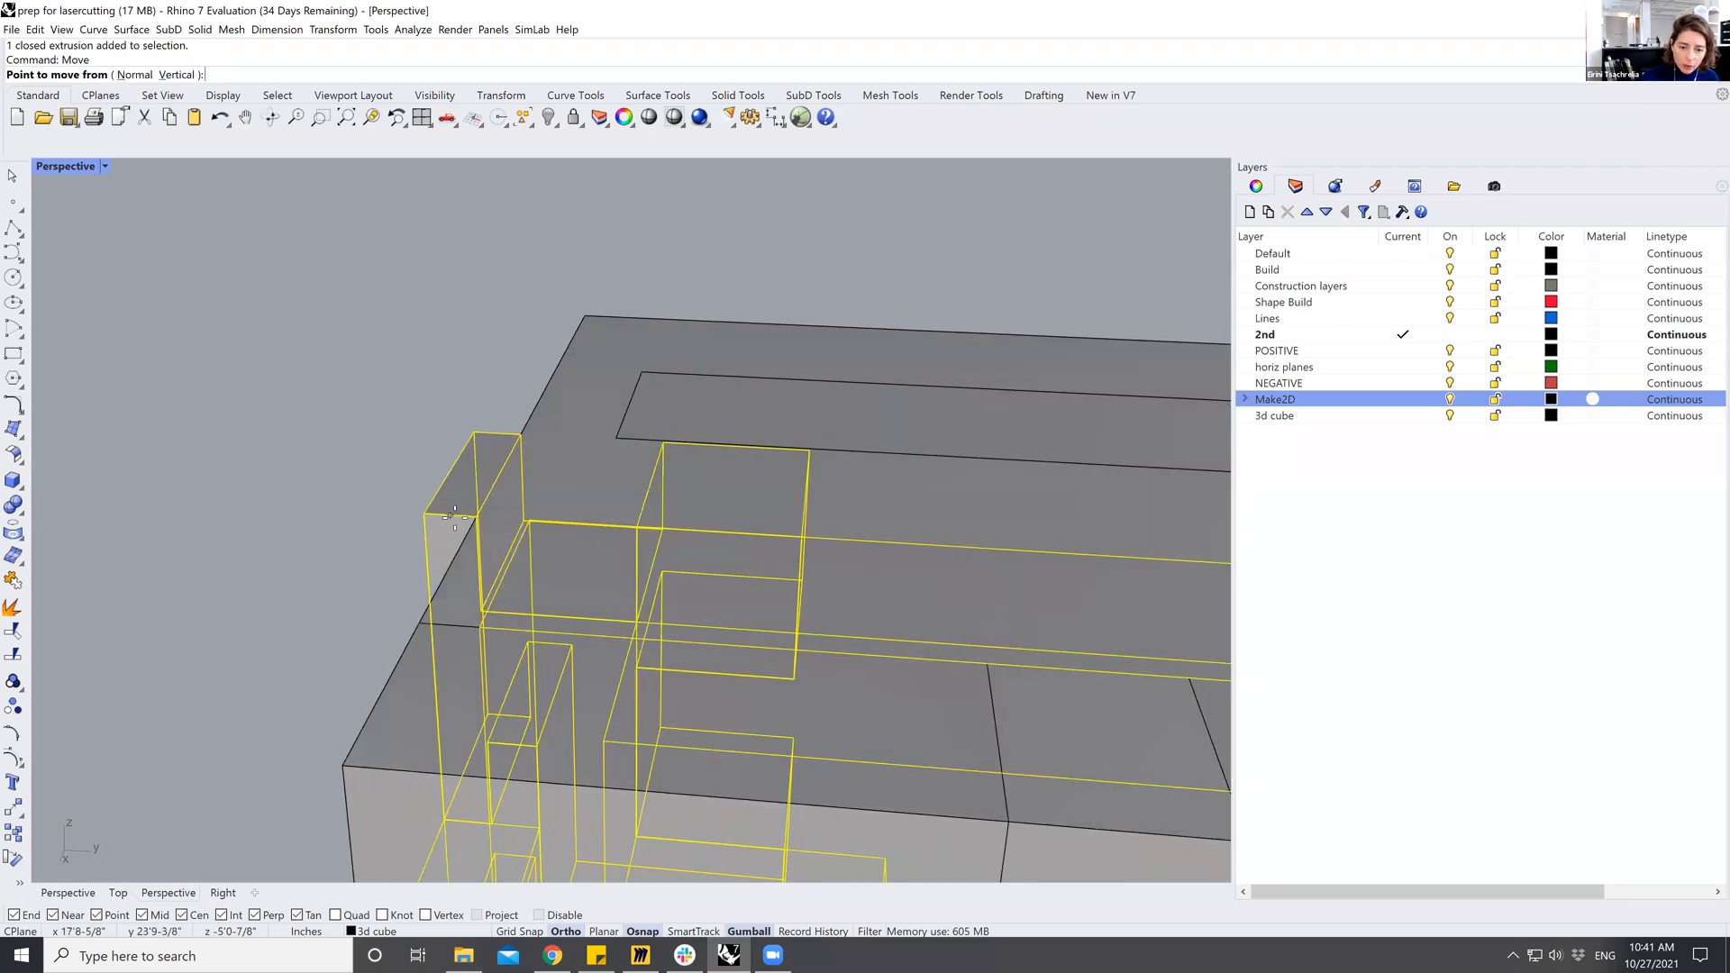
scroll(455, 516, up, 2)
click(355, 503)
click(528, 516)
scroll(393, 409, down, 6)
key(Escape)
right_drag(563, 381, 683, 583)
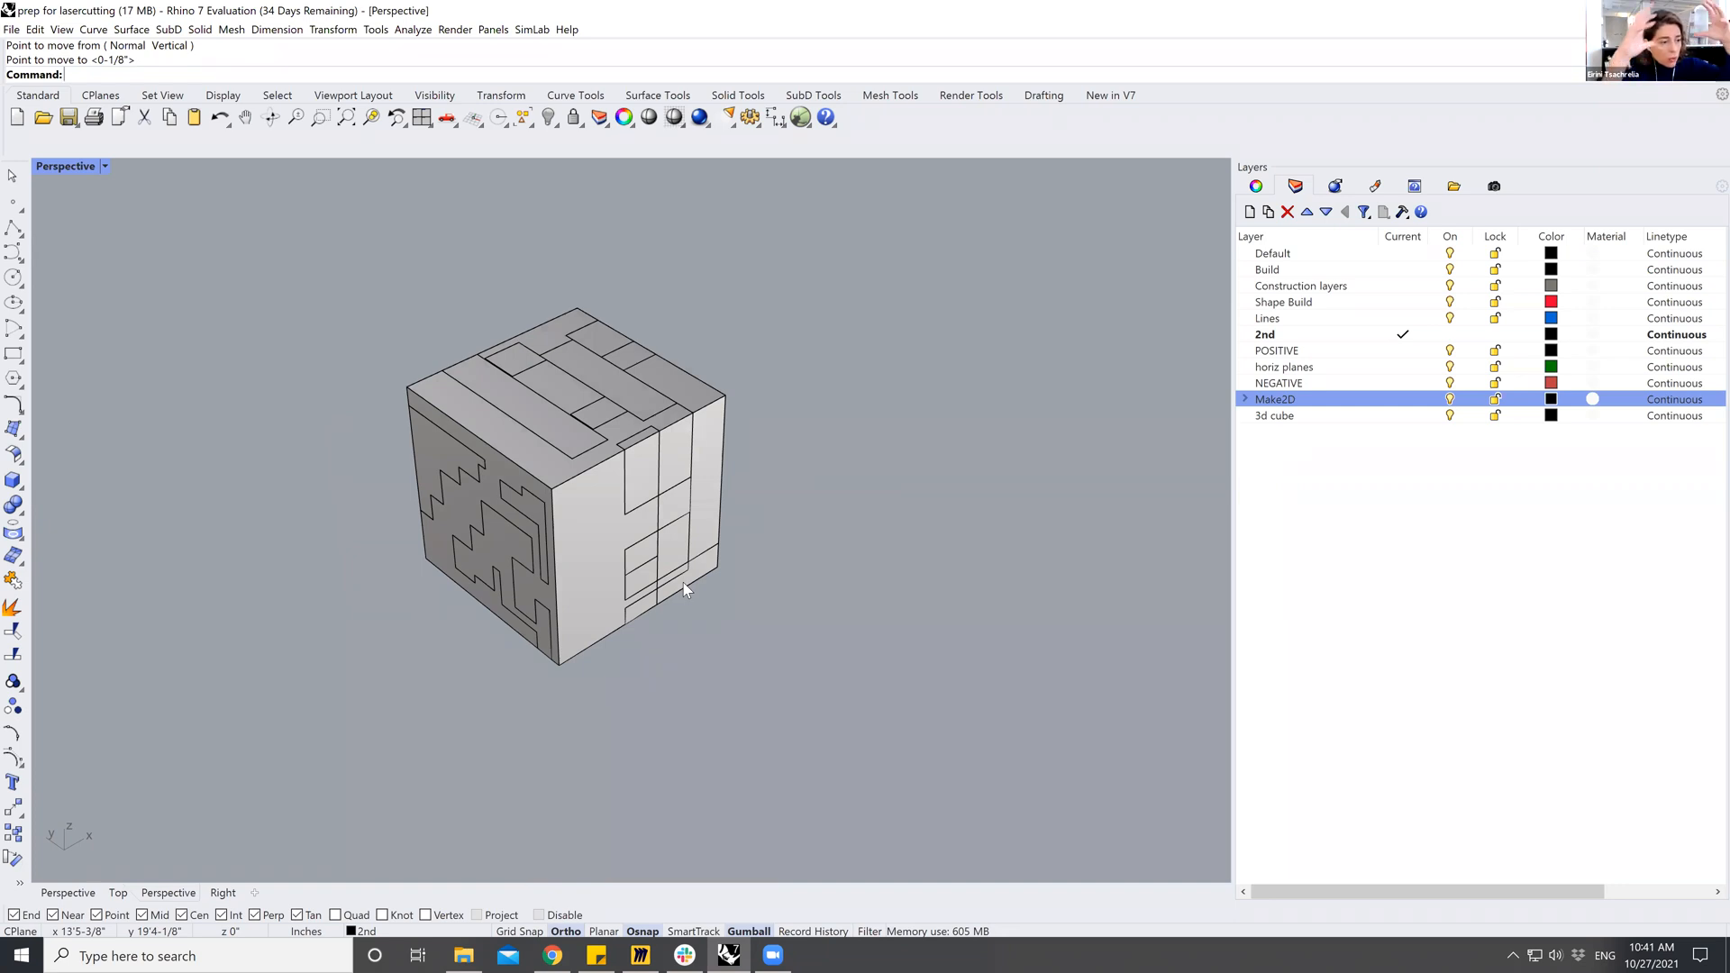
right_drag(656, 619, 660, 685)
drag(379, 317, 803, 748)
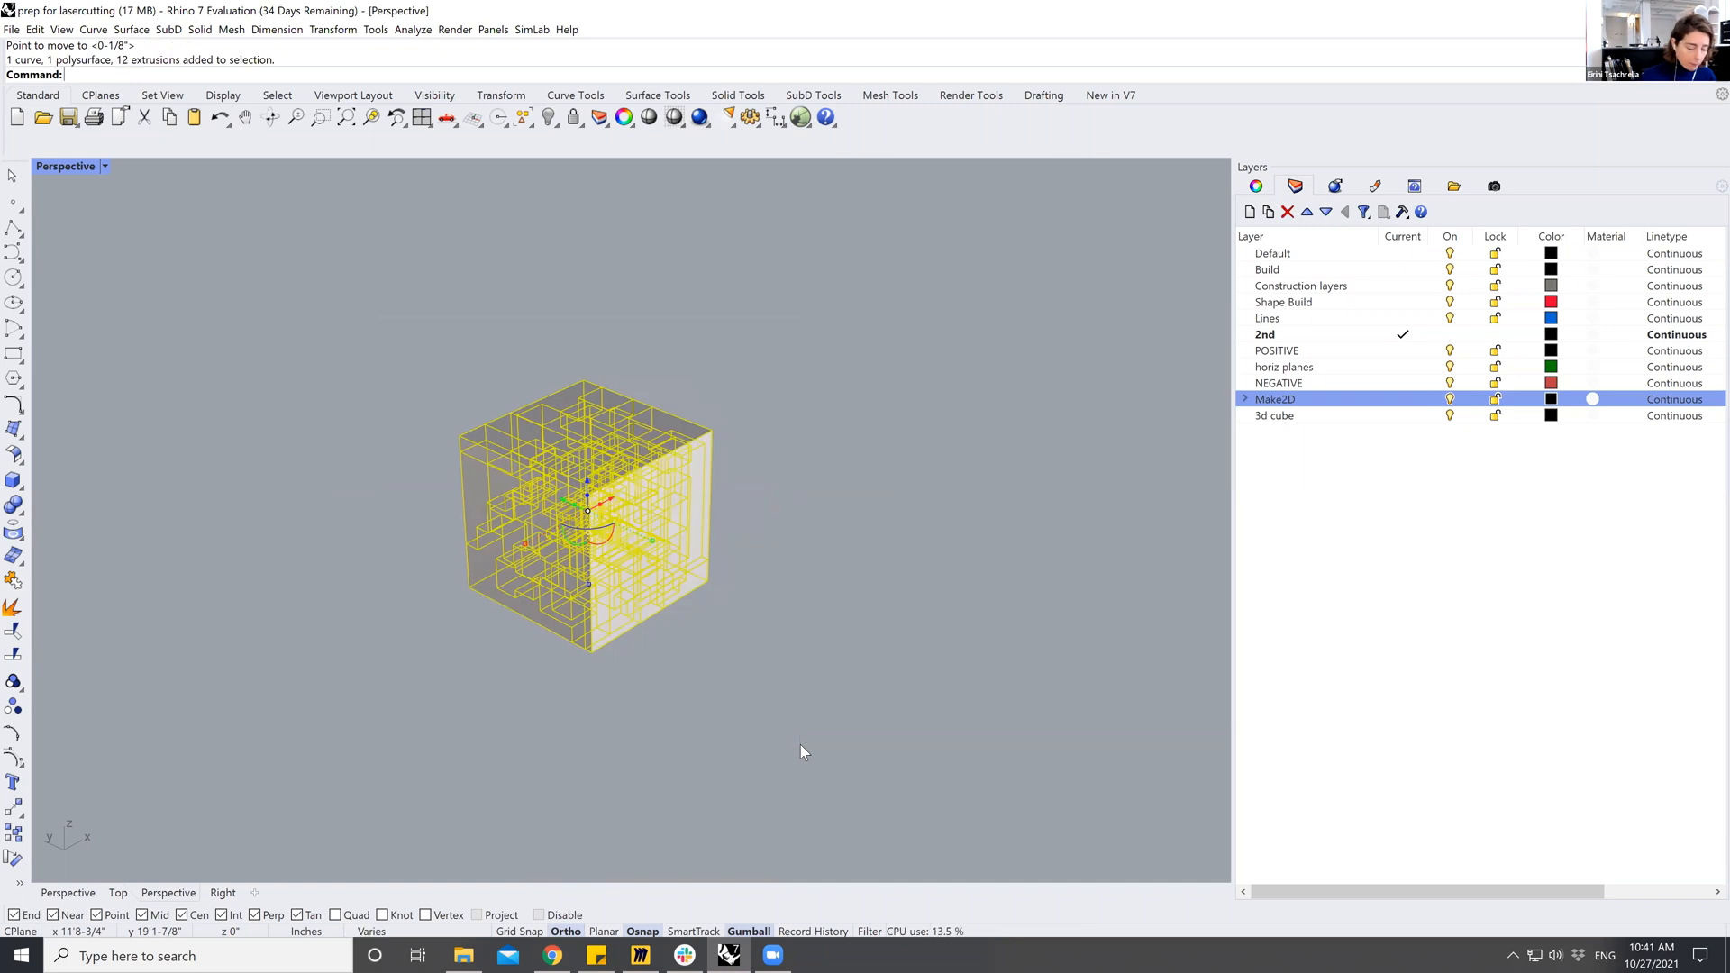
key(Return)
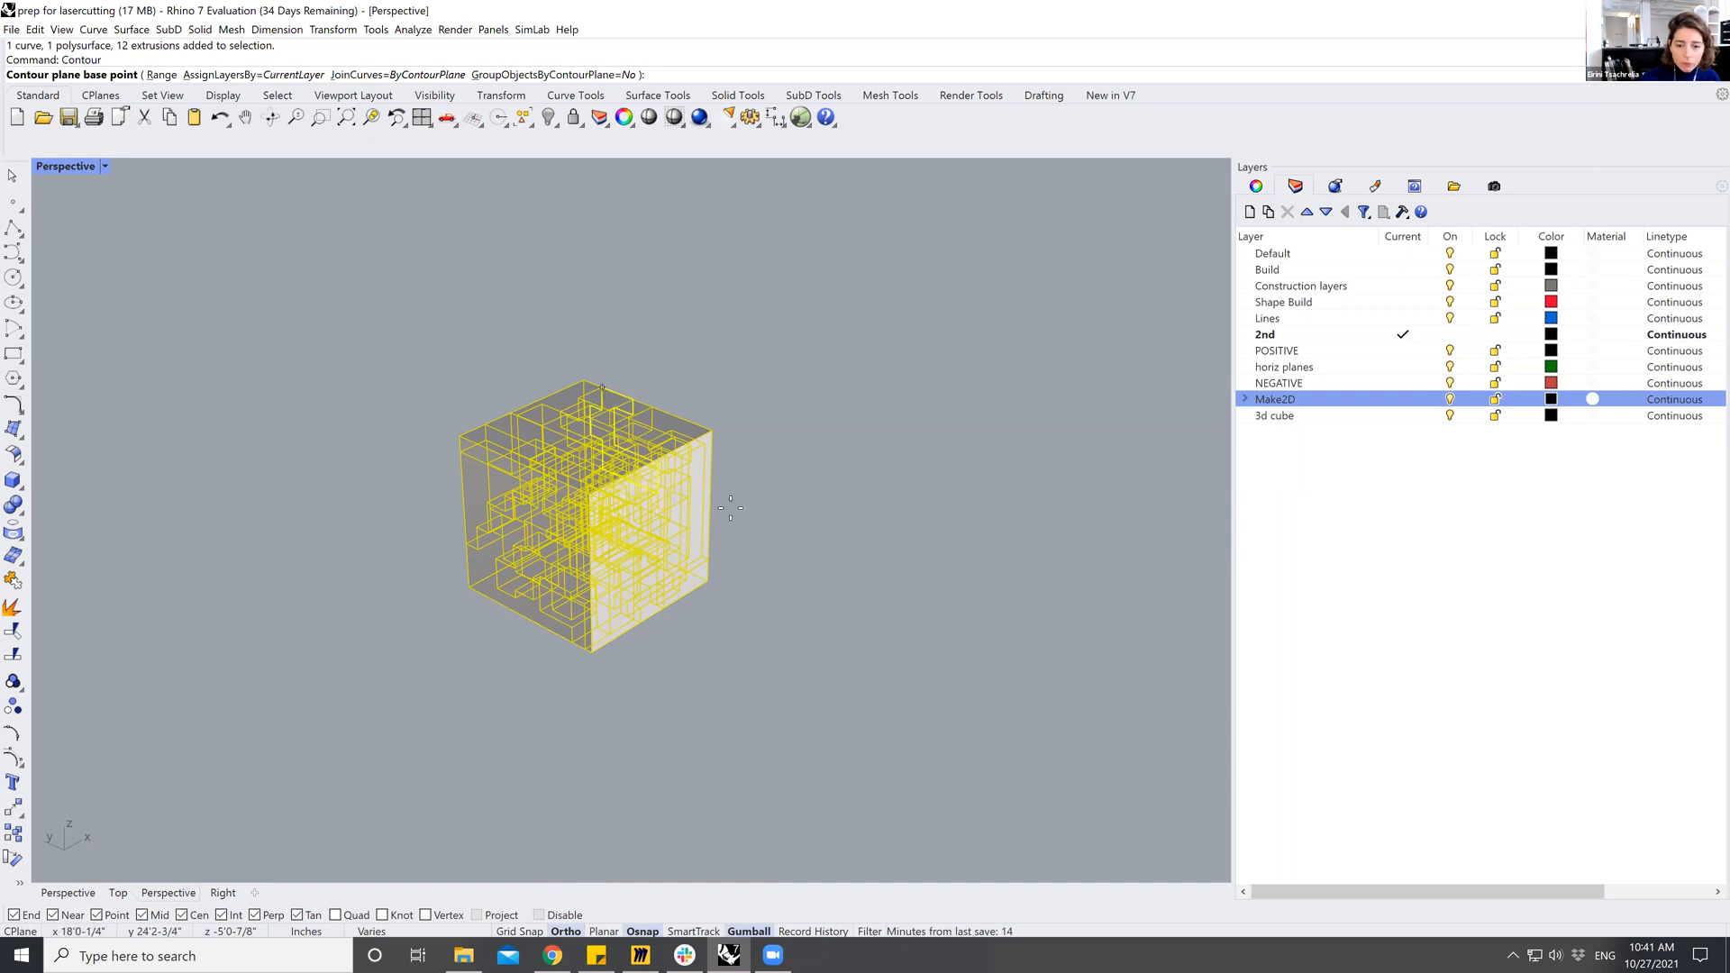
key(Escape)
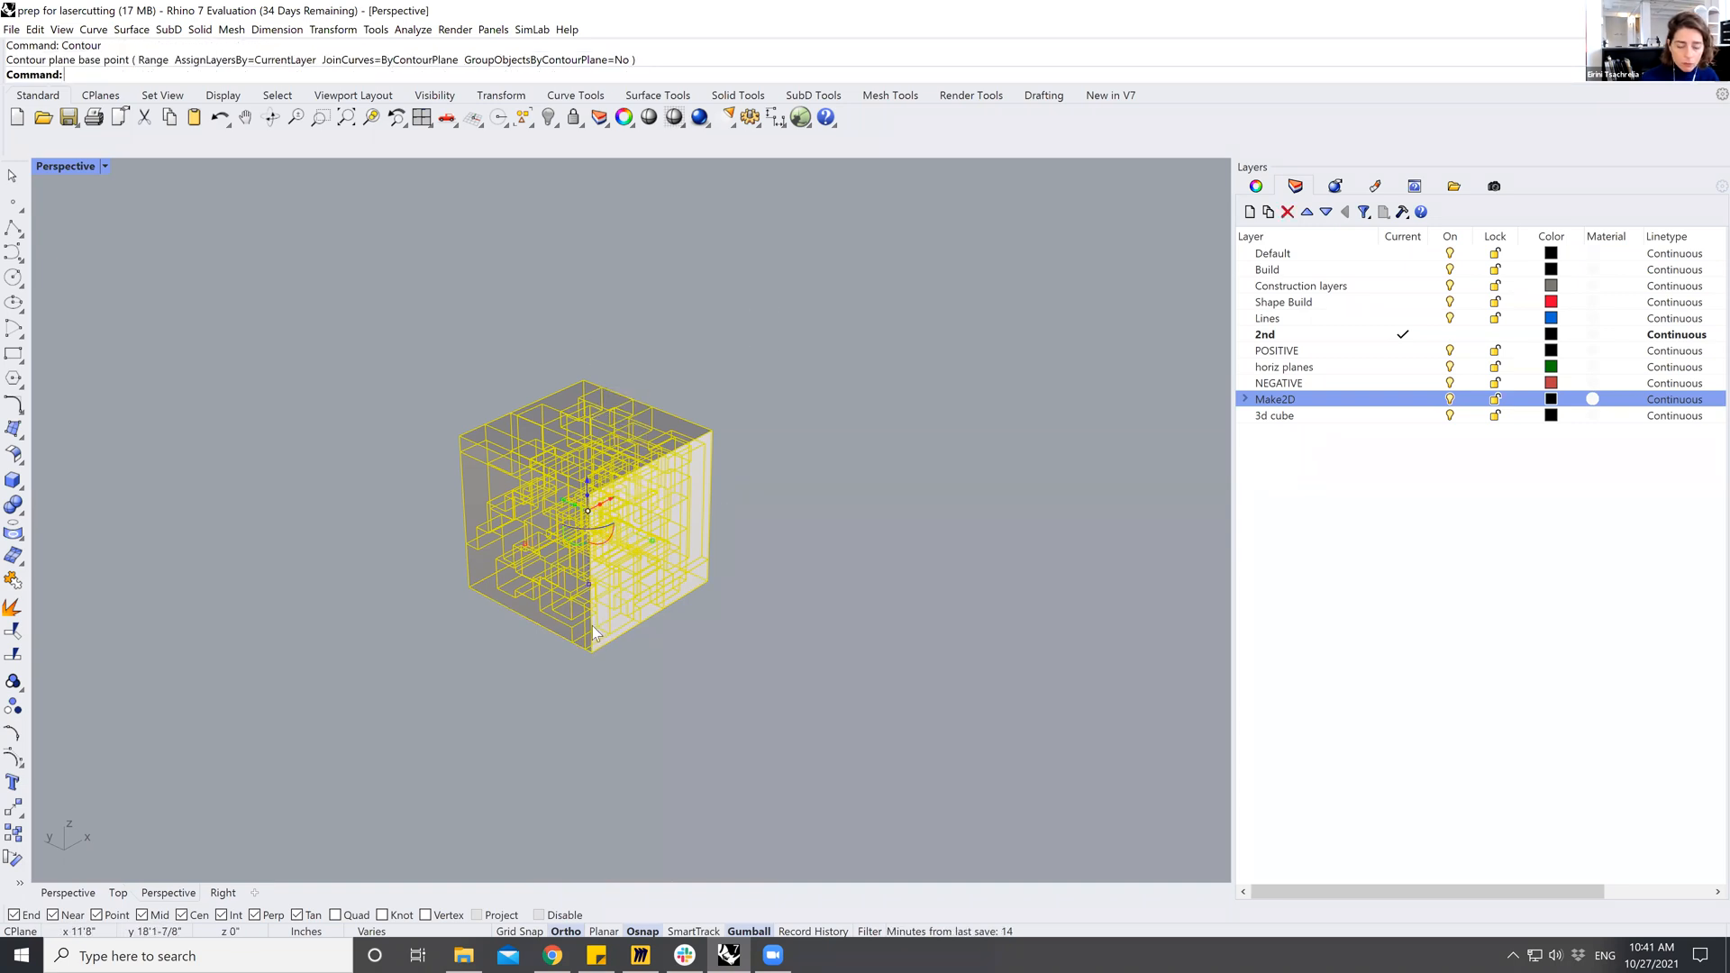
key(Escape)
Contour the box and all cube pieces from the box's near lower corner along the X direction at 1/4" spacing.
text(Contour)
key(Return)
drag(696, 736, 348, 218)
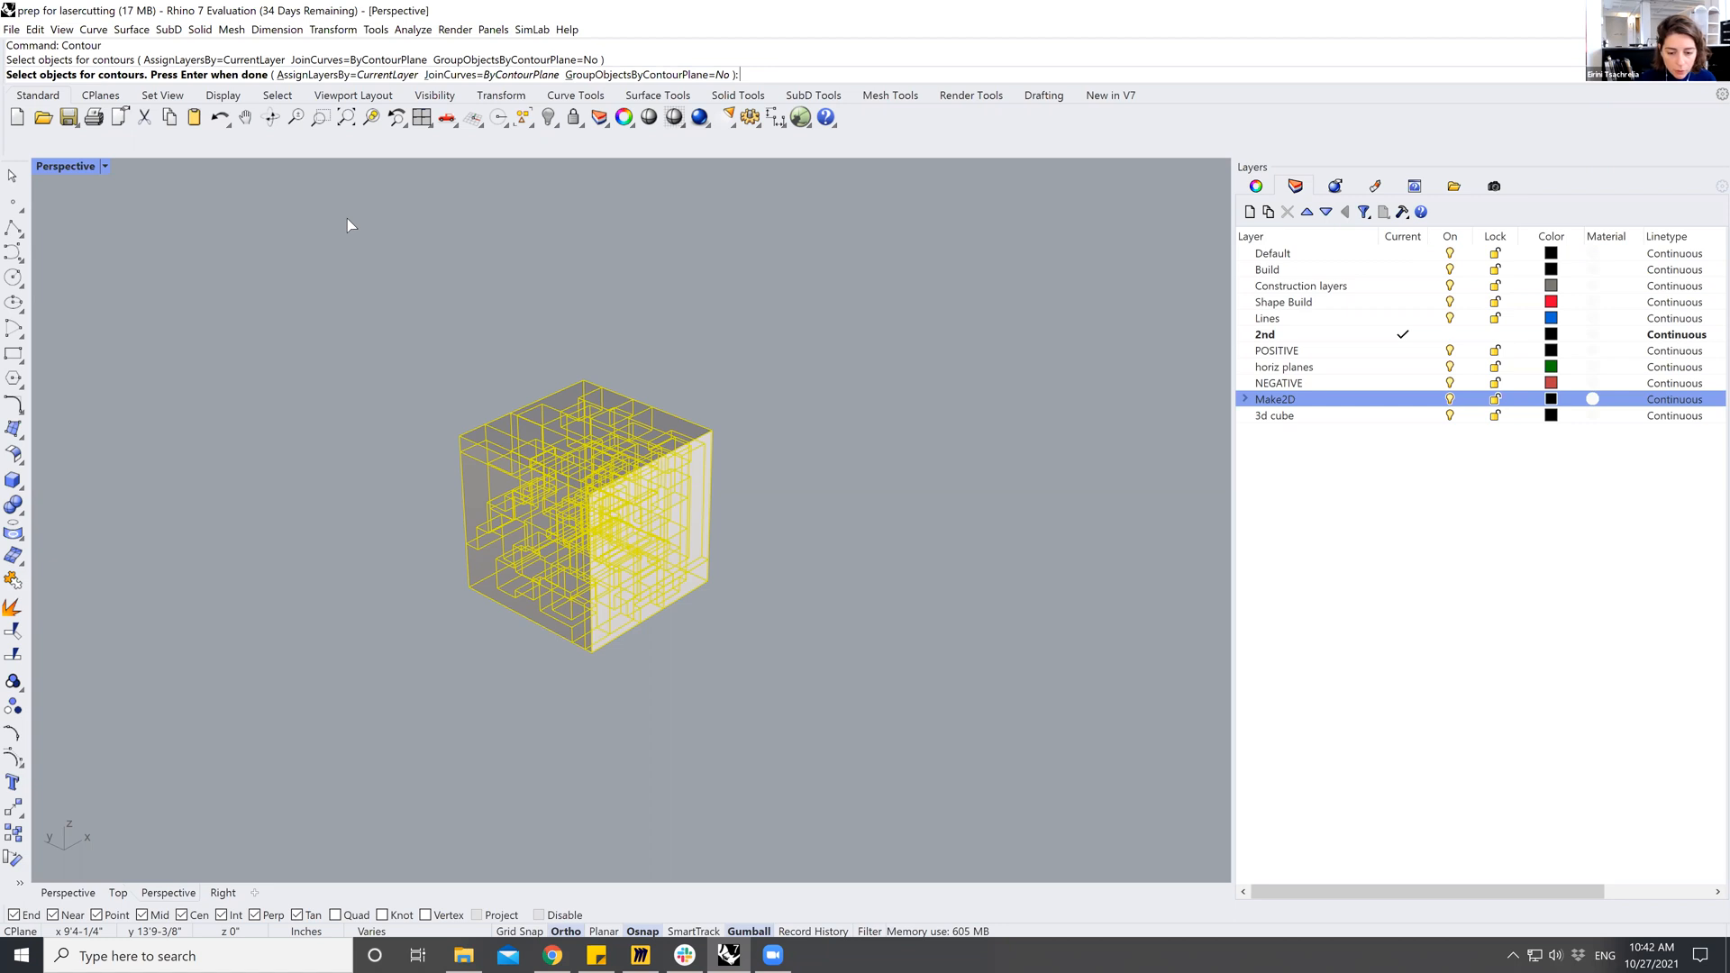
scroll(593, 488, up, 1)
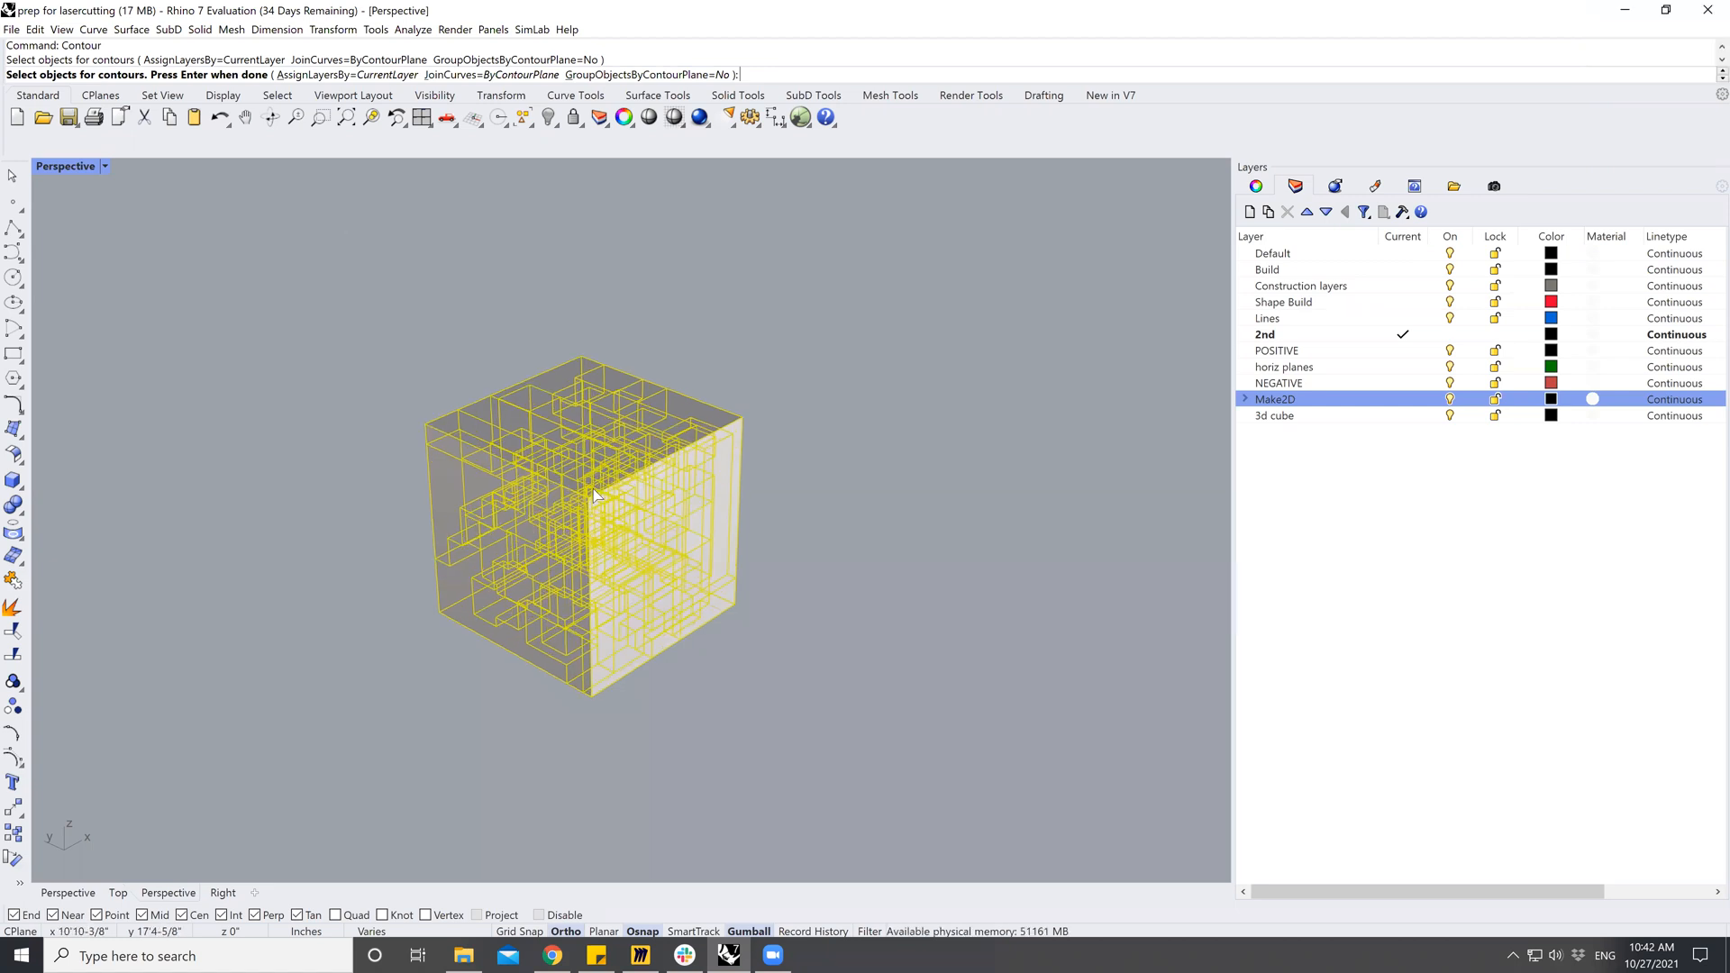
scroll(593, 488, up, 3)
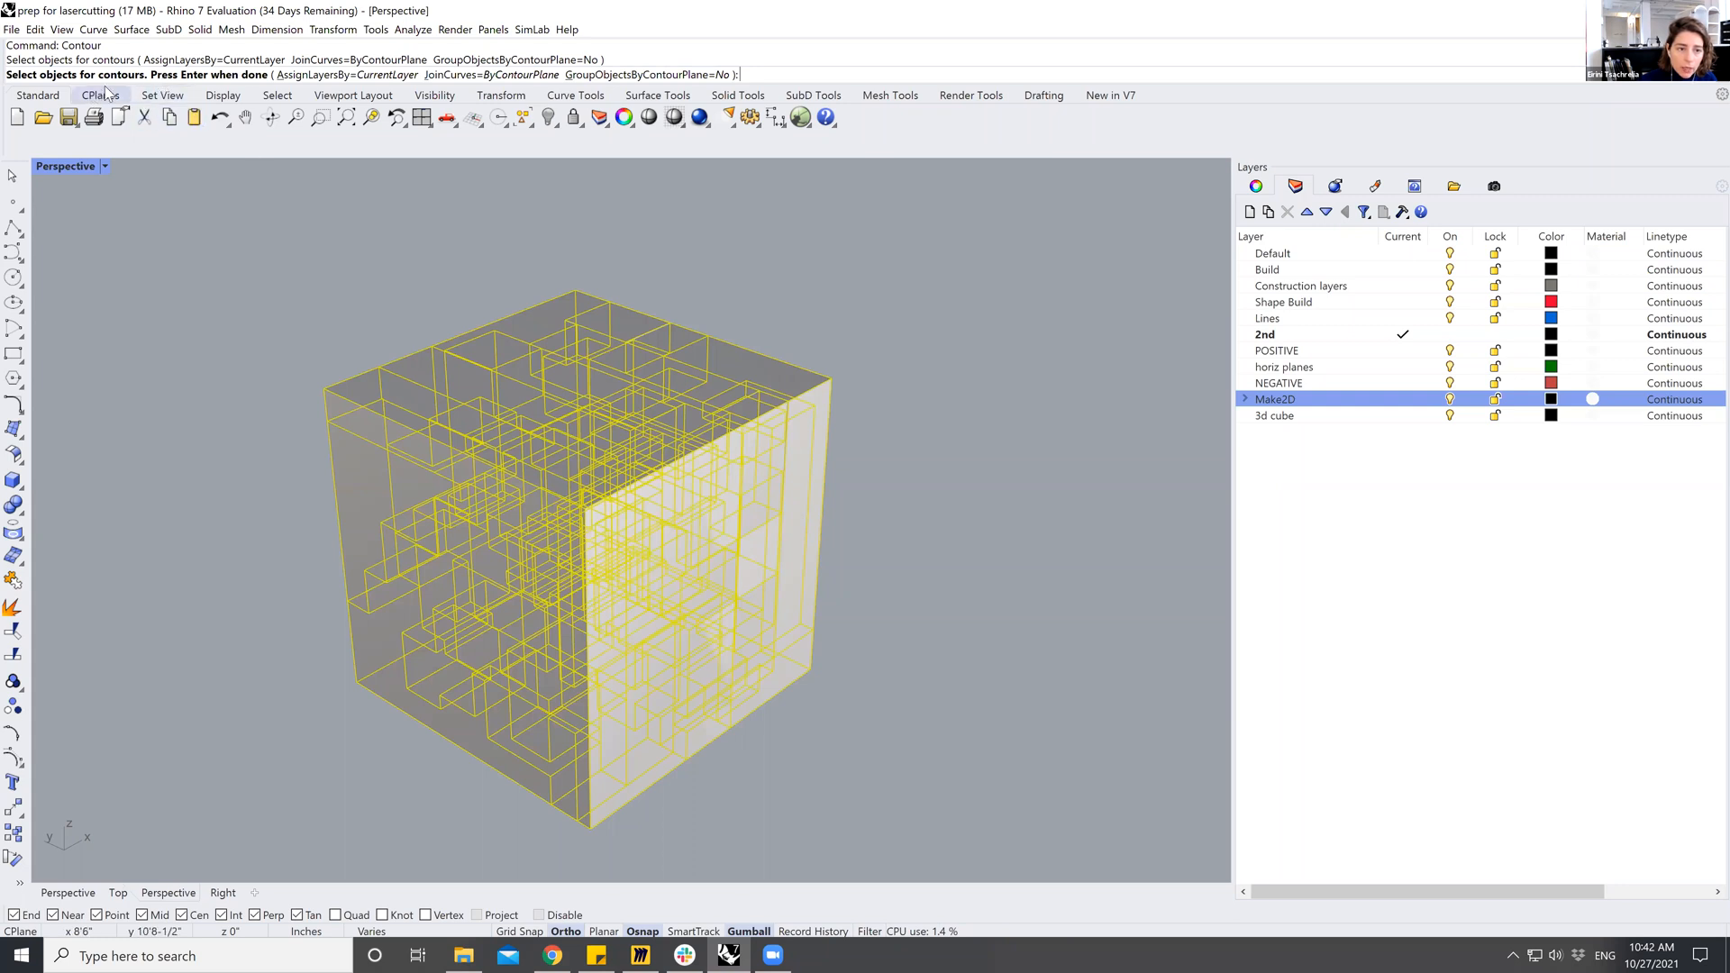
key(Return)
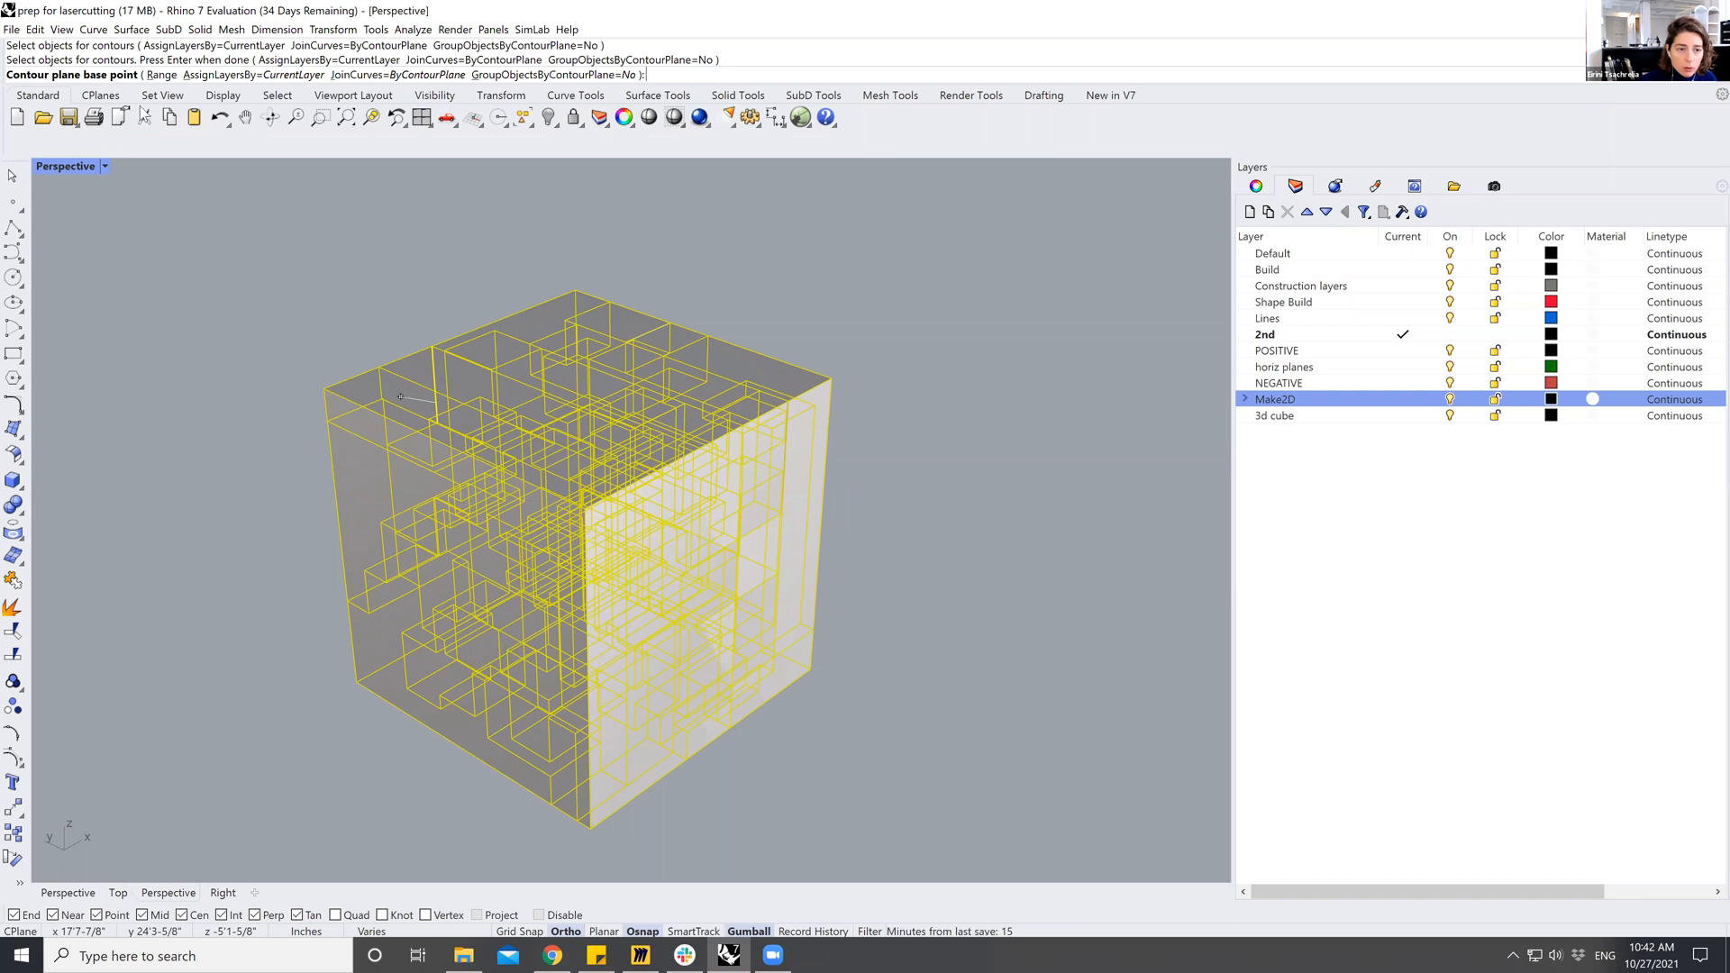
scroll(263, 200, down, 2)
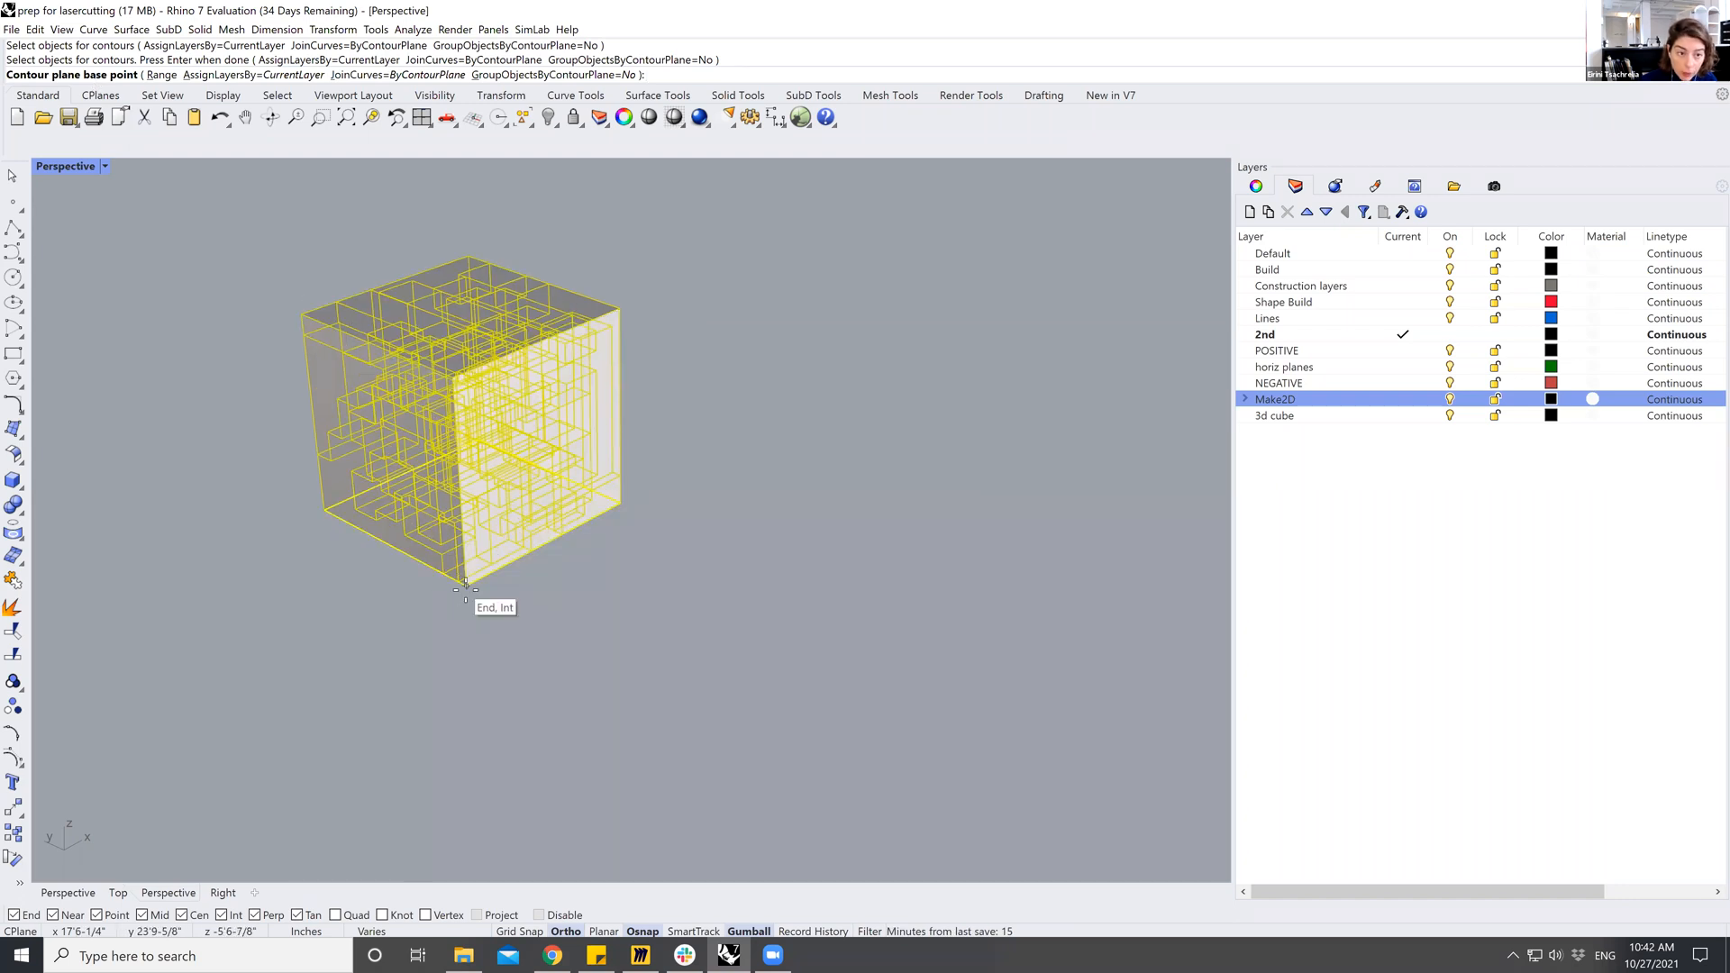
click(466, 585)
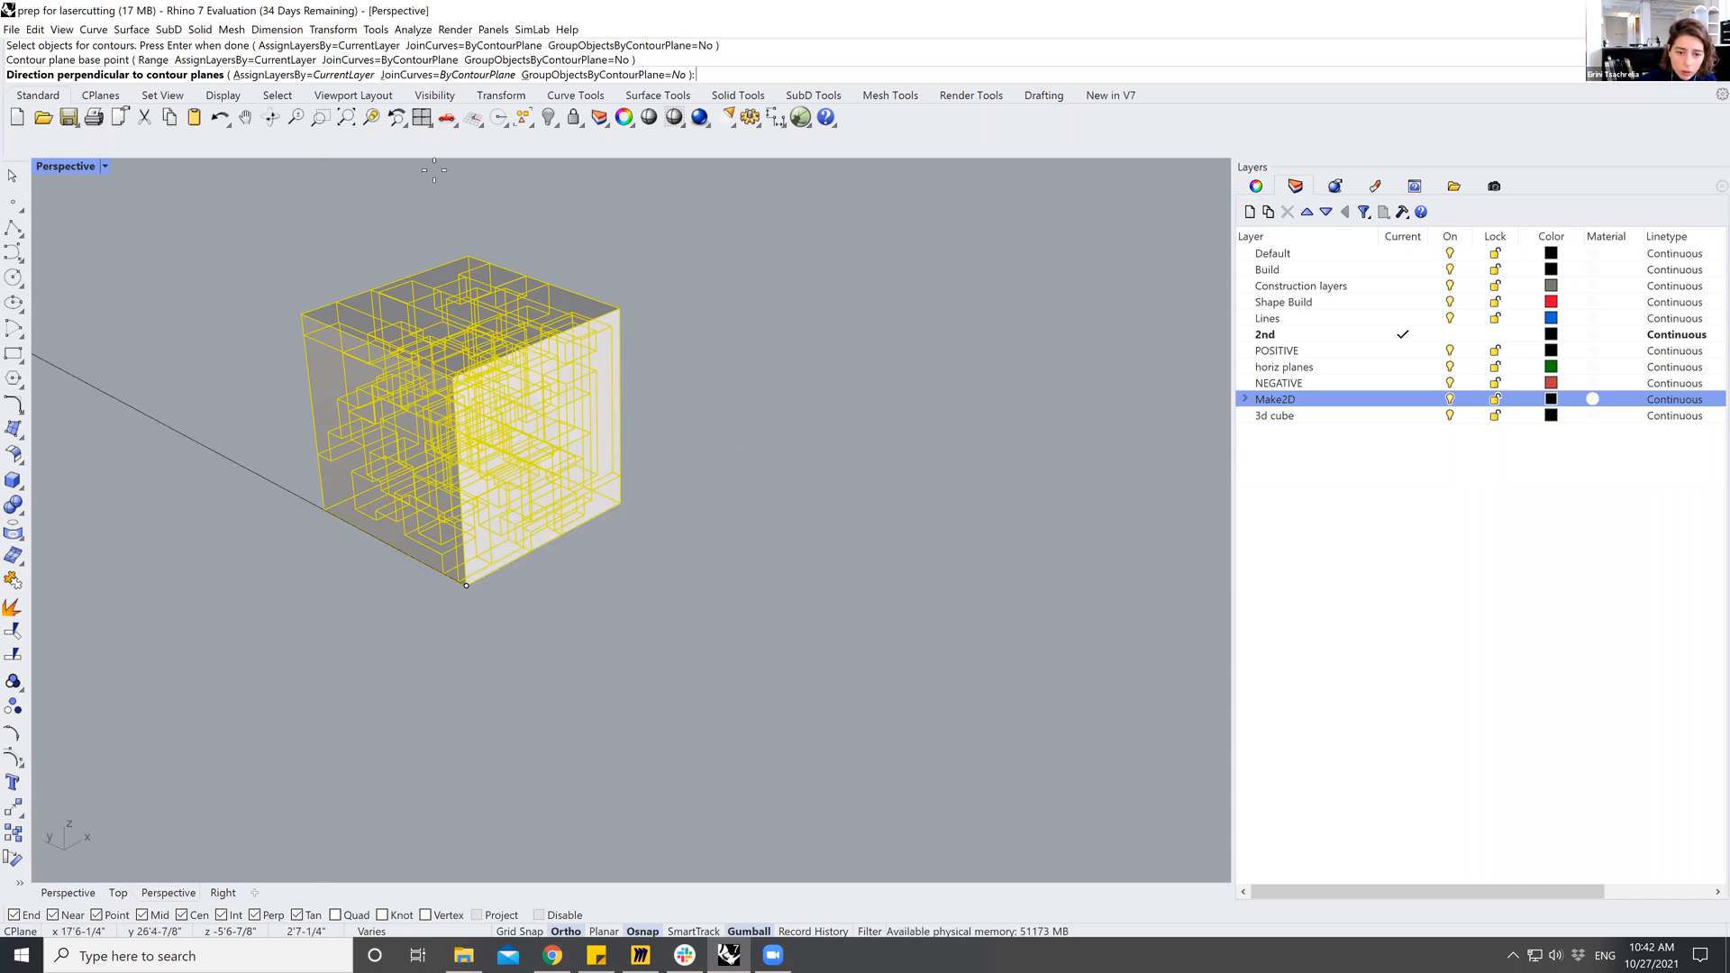
click(788, 465)
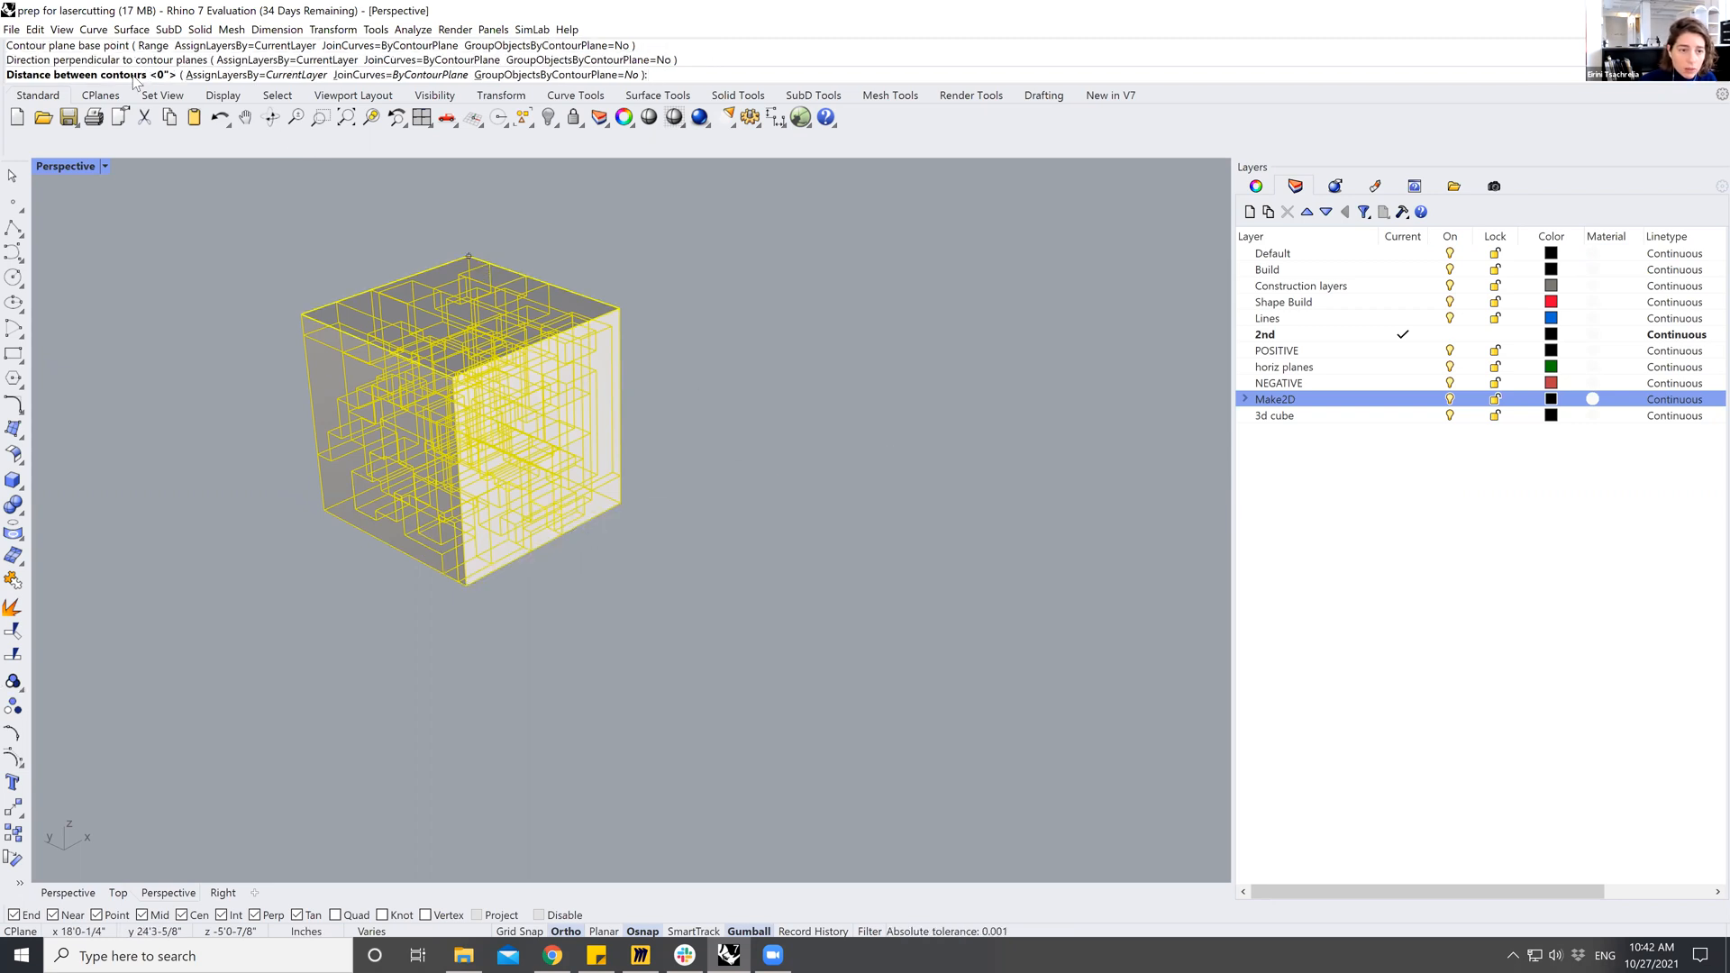
text(1/4")
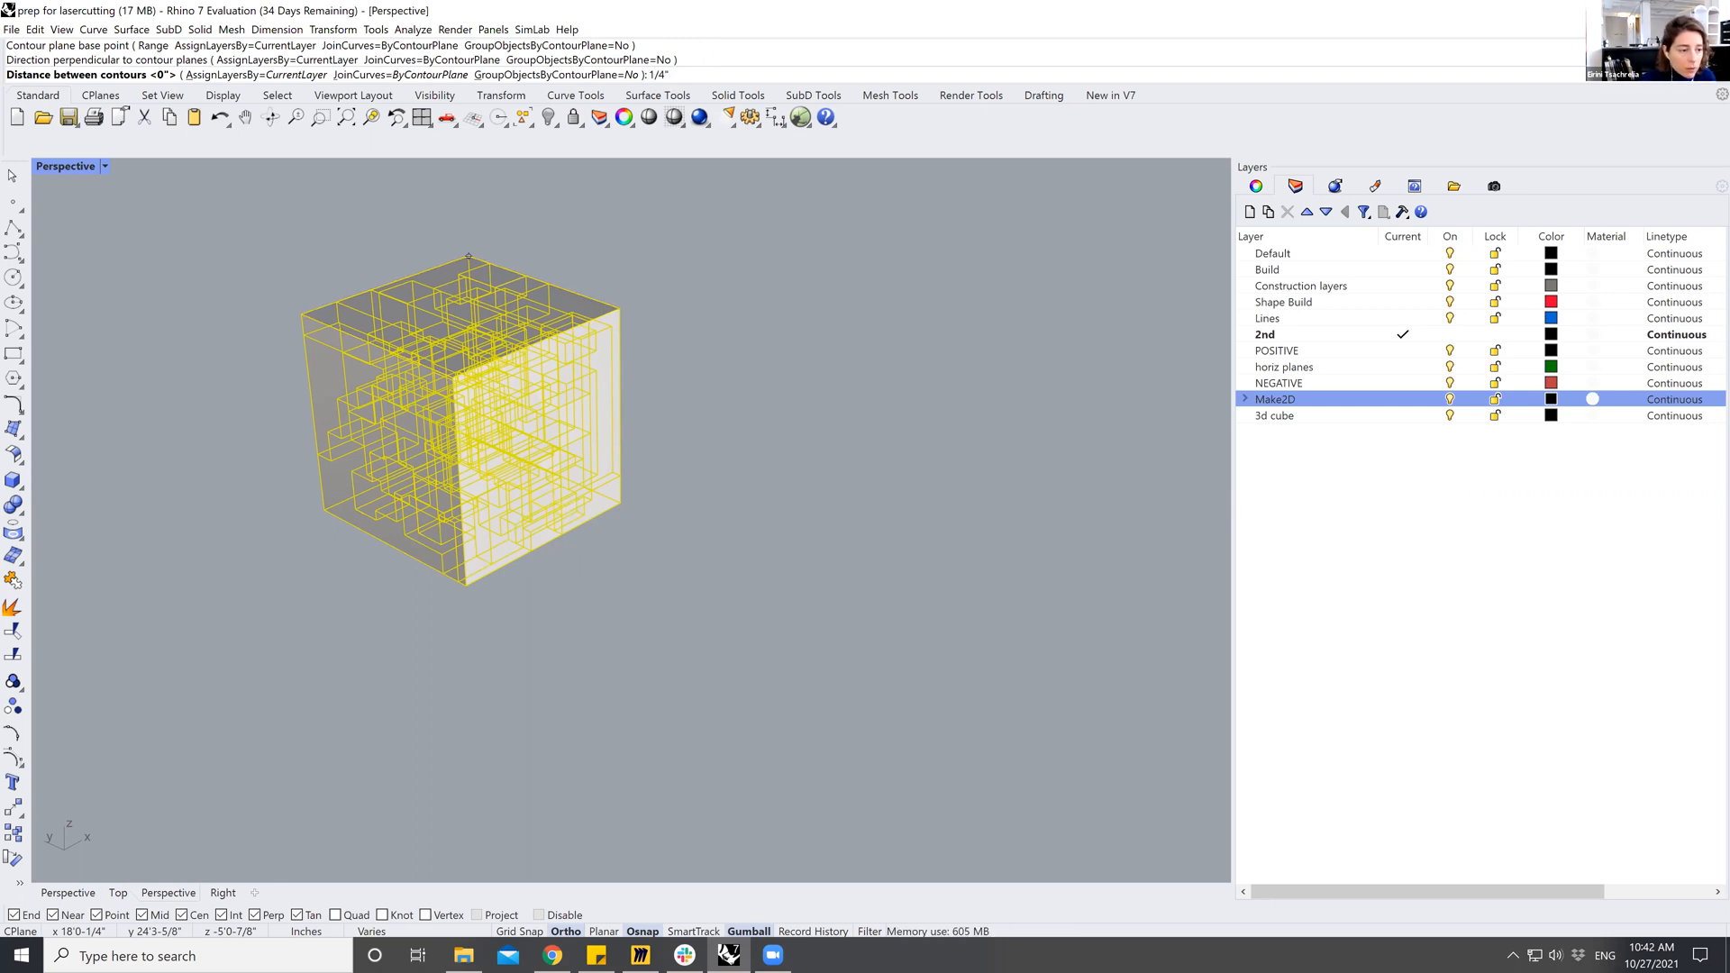
key(Return)
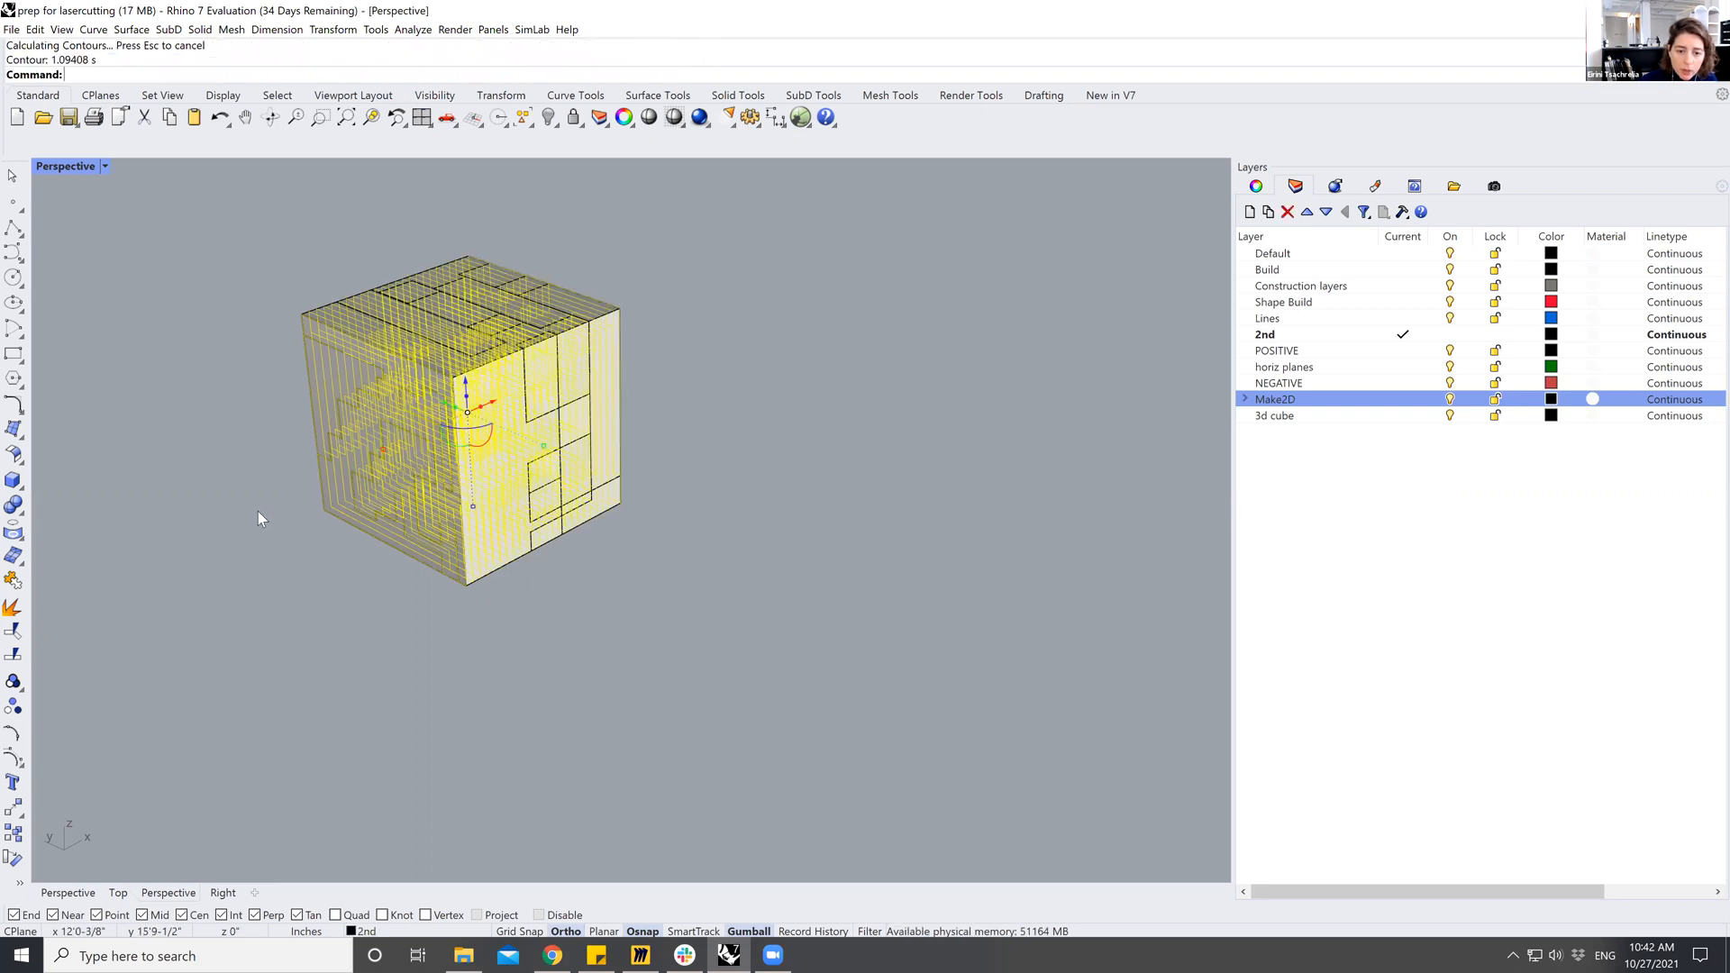
Move the contour curves clear of the cube along X and assign them to a new layer named "curves".
scroll(333, 485, down, 4)
drag(393, 453, 579, 383)
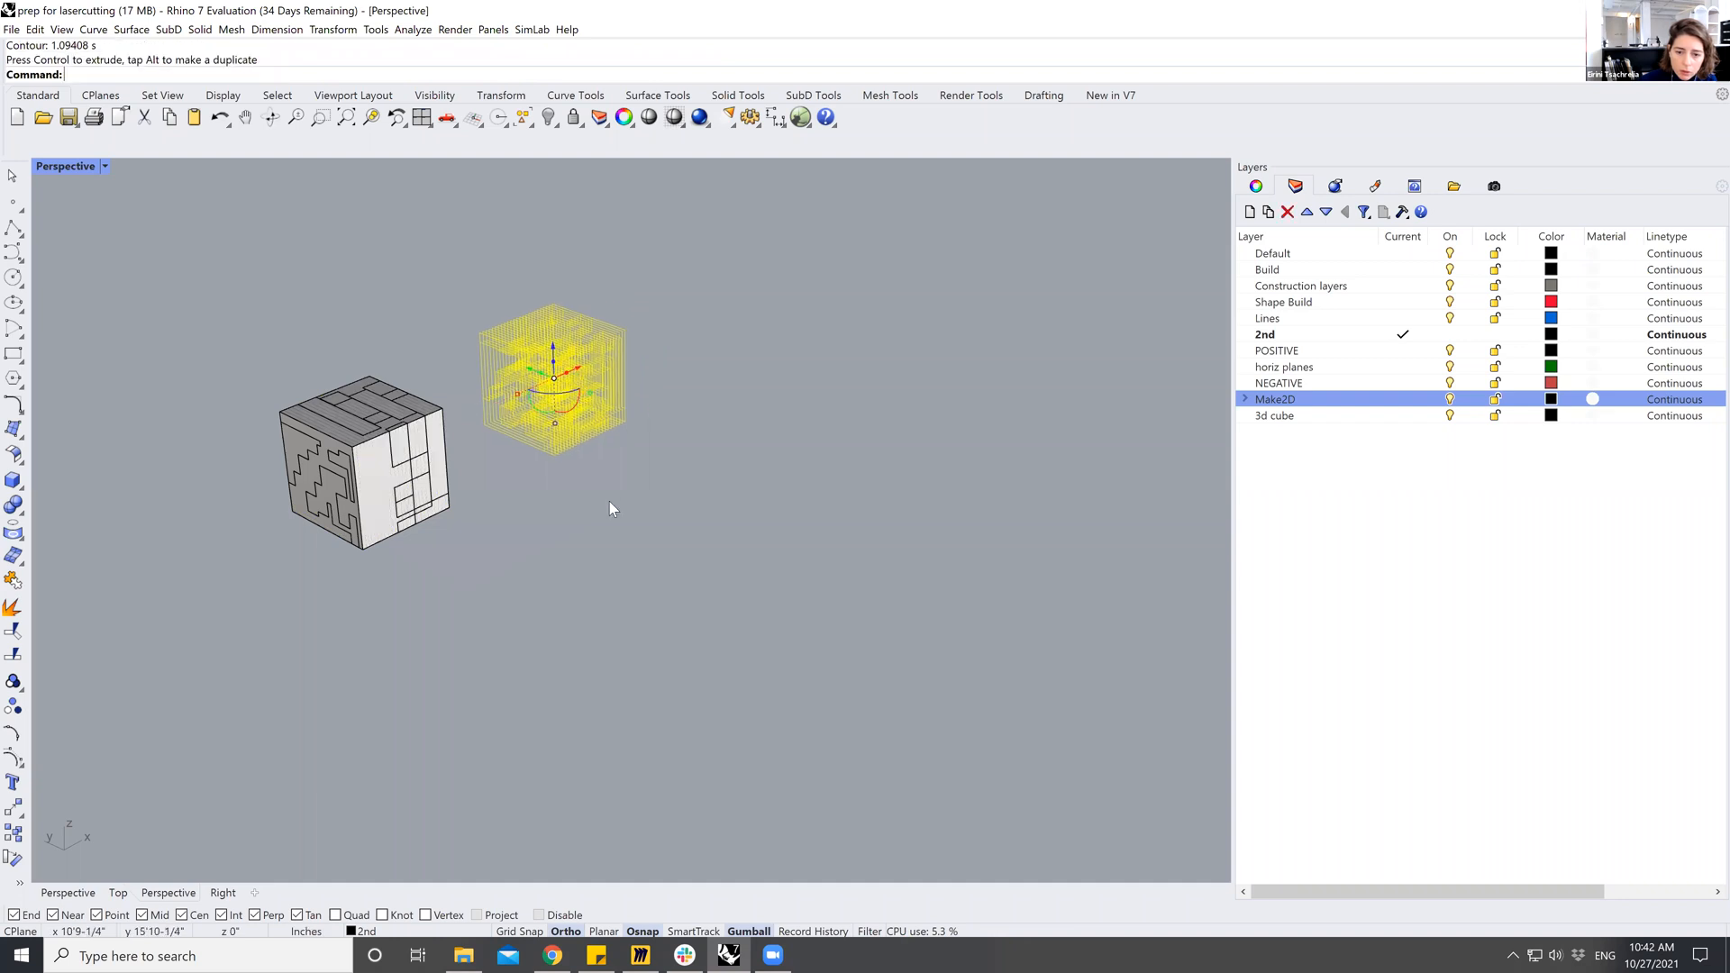
click(1250, 213)
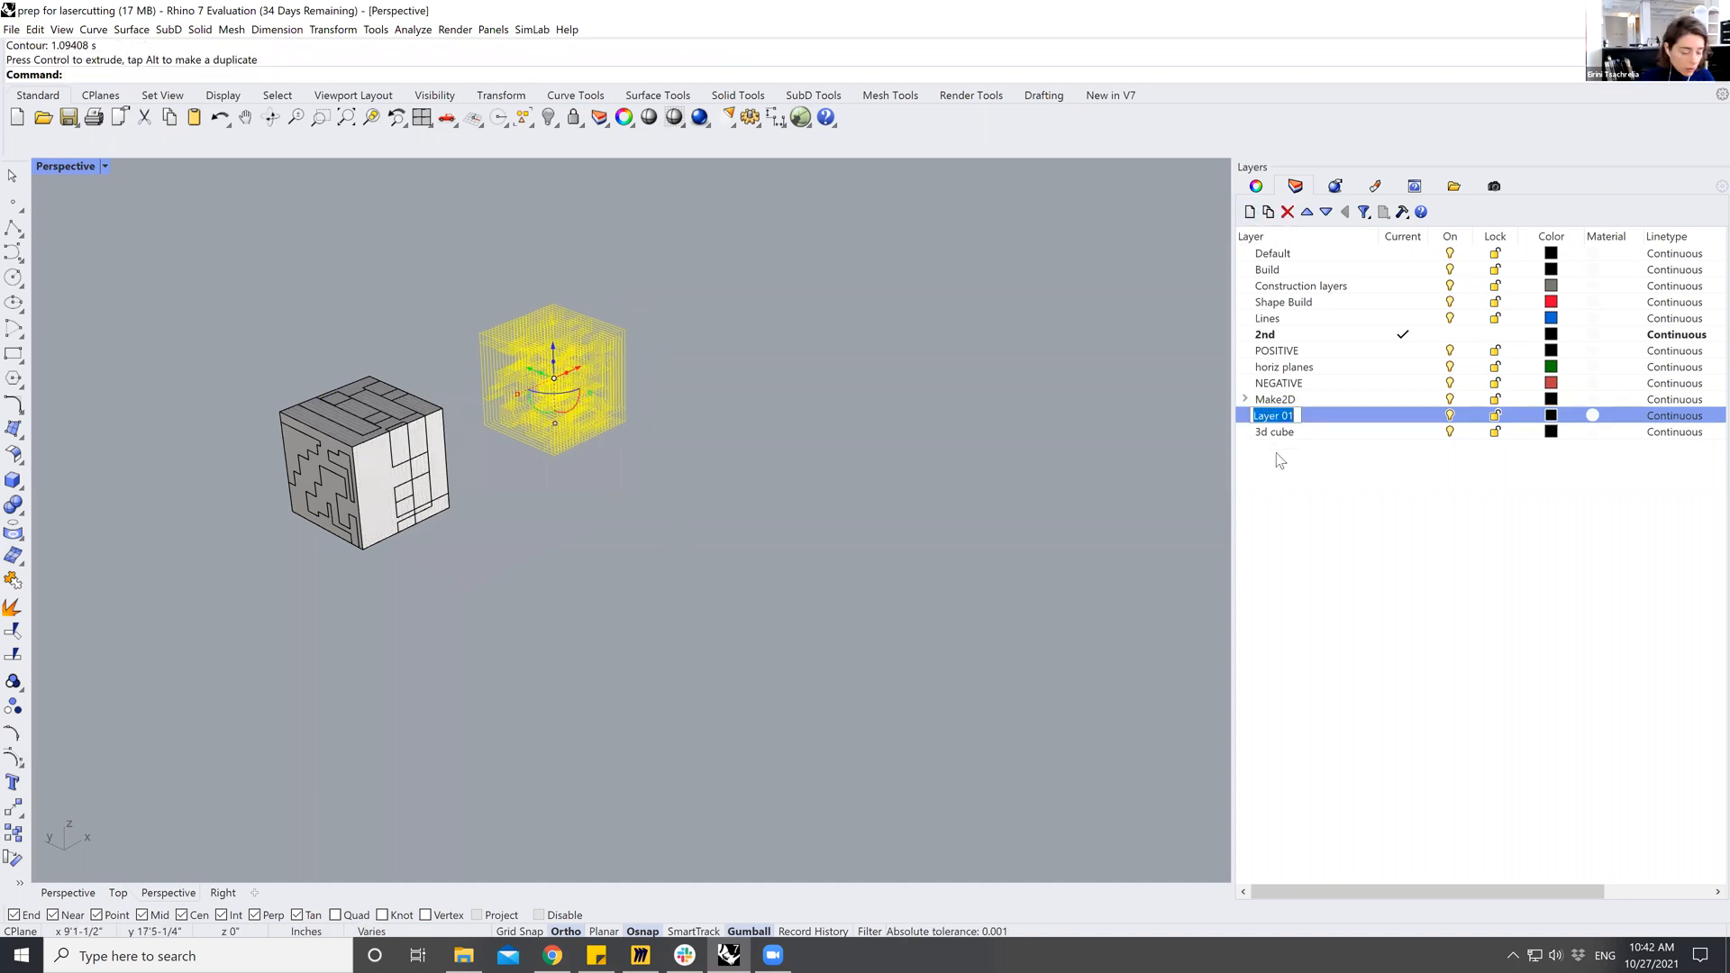
text(curves)
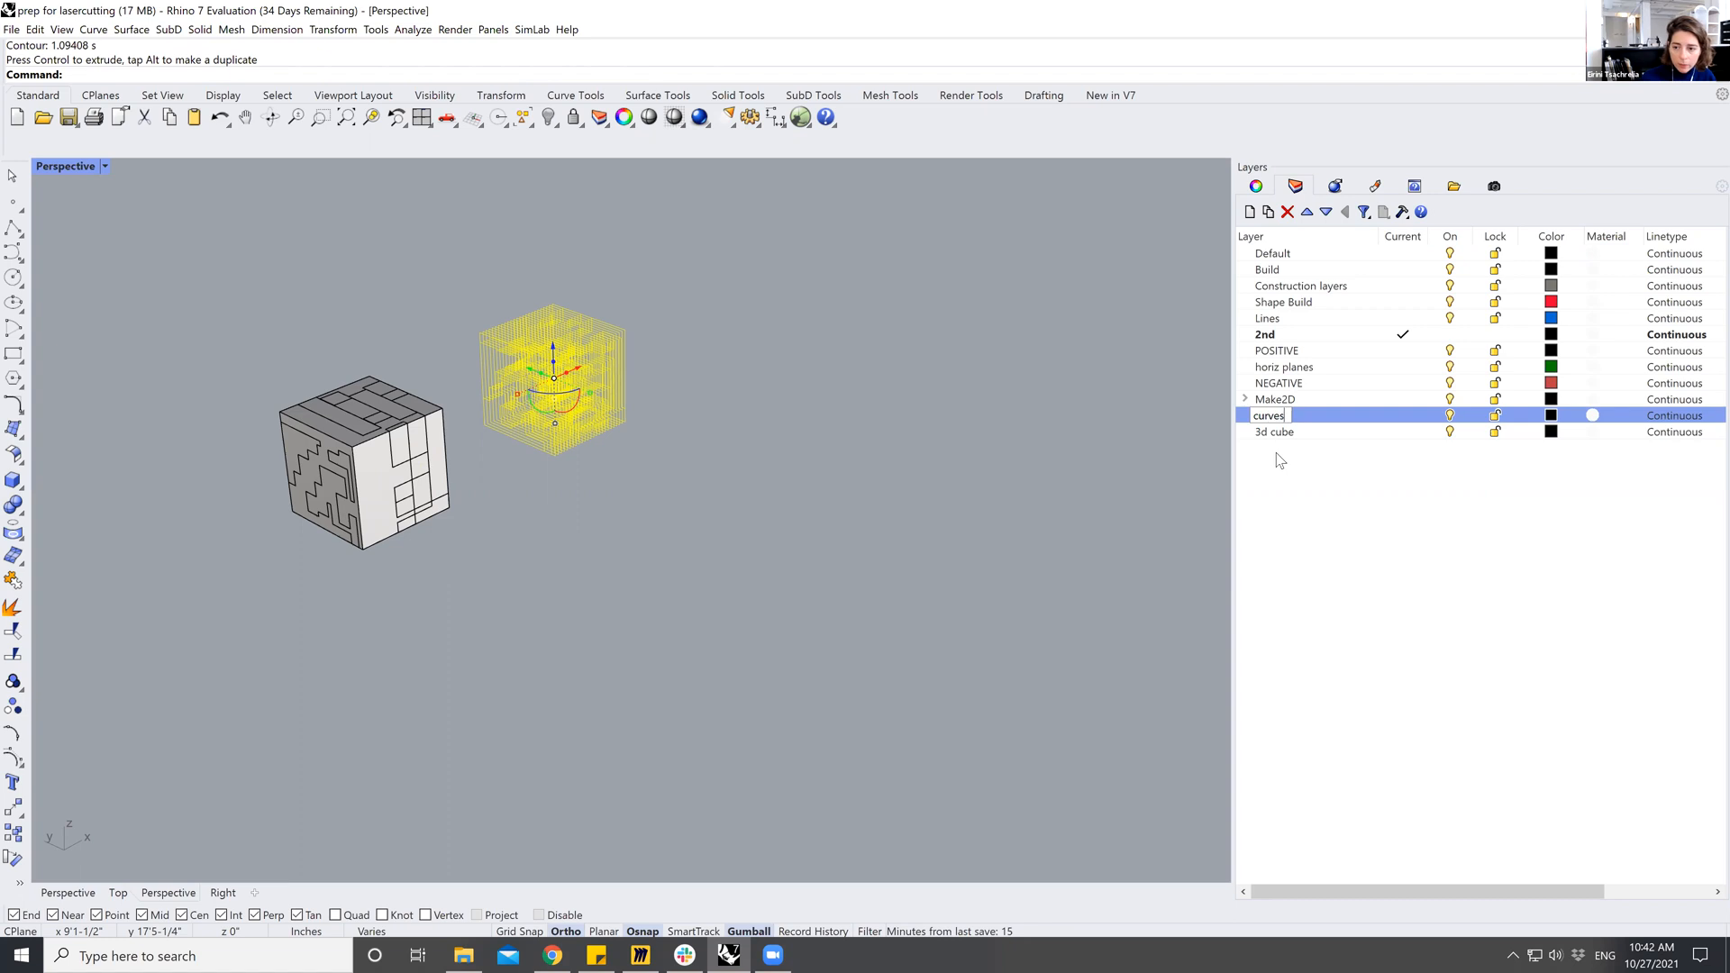
key(Return)
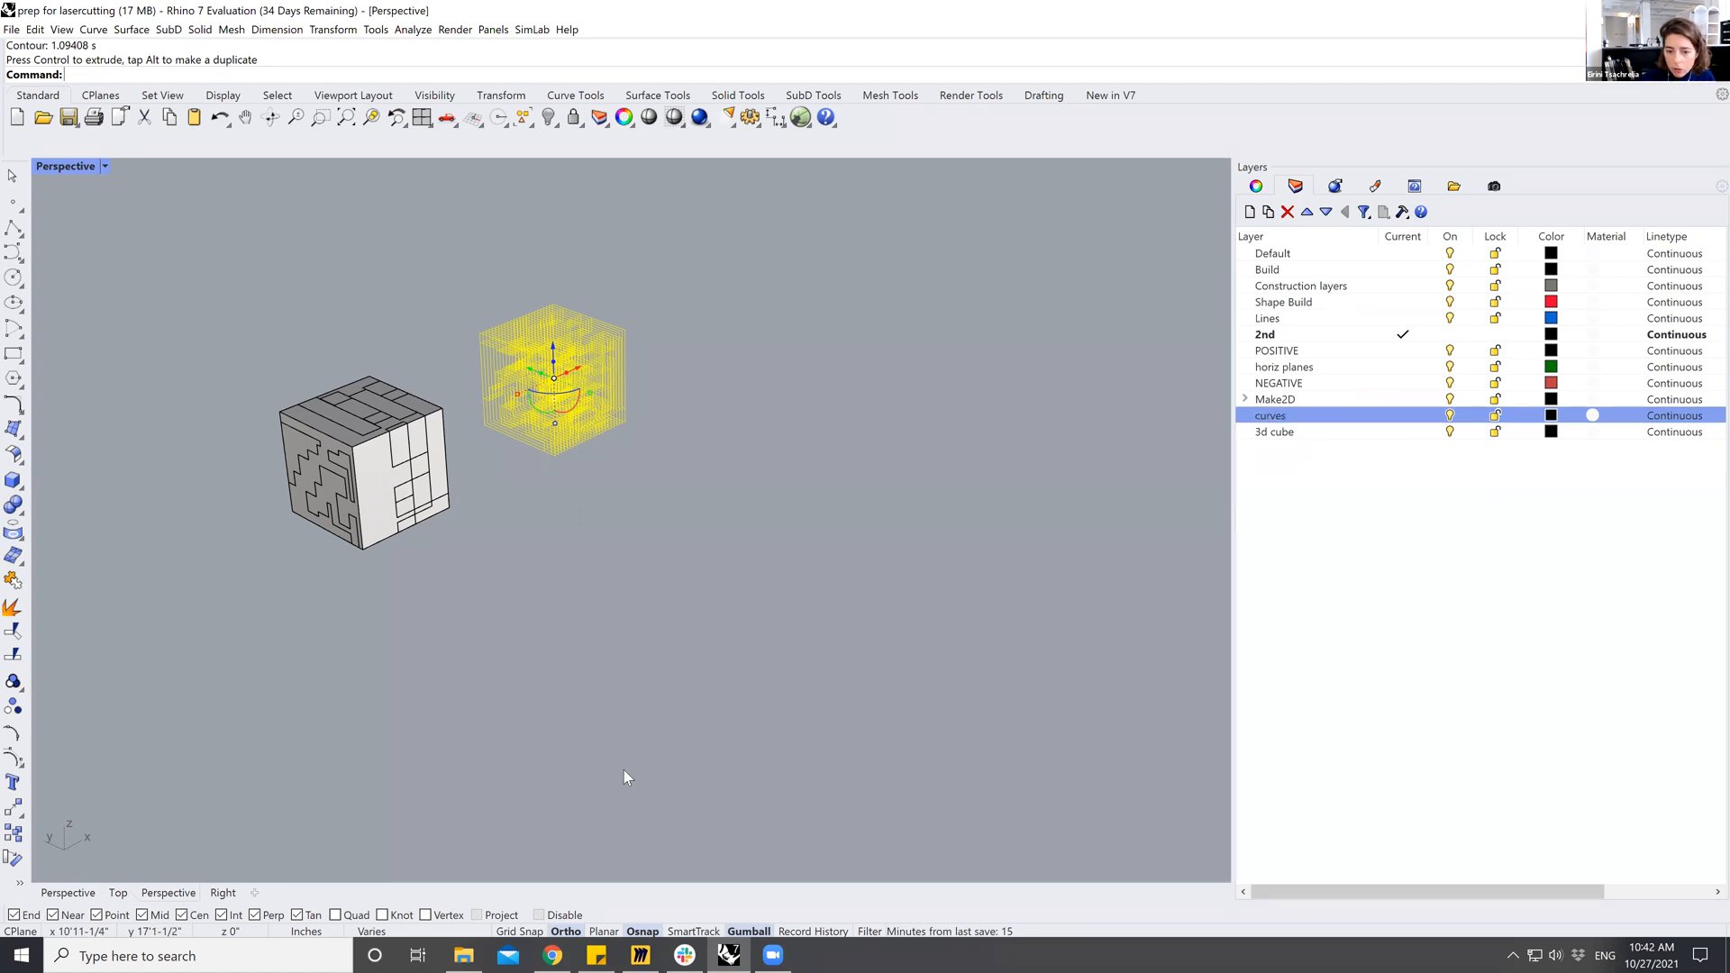
click(383, 934)
click(408, 899)
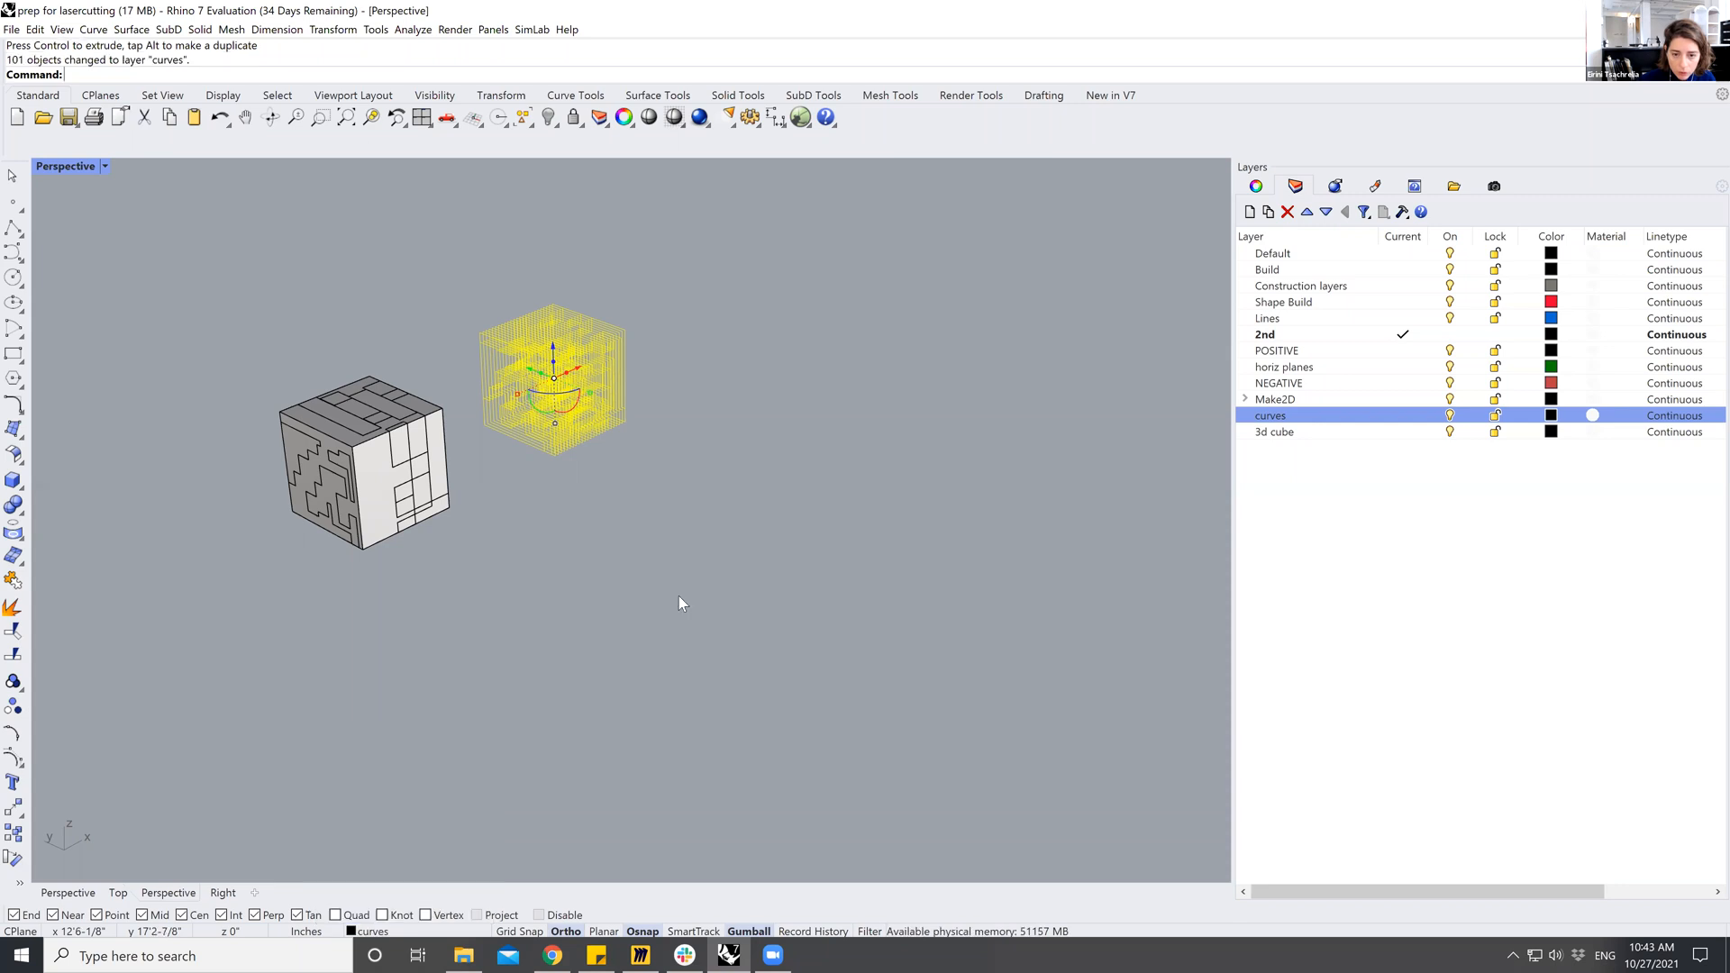
click(913, 502)
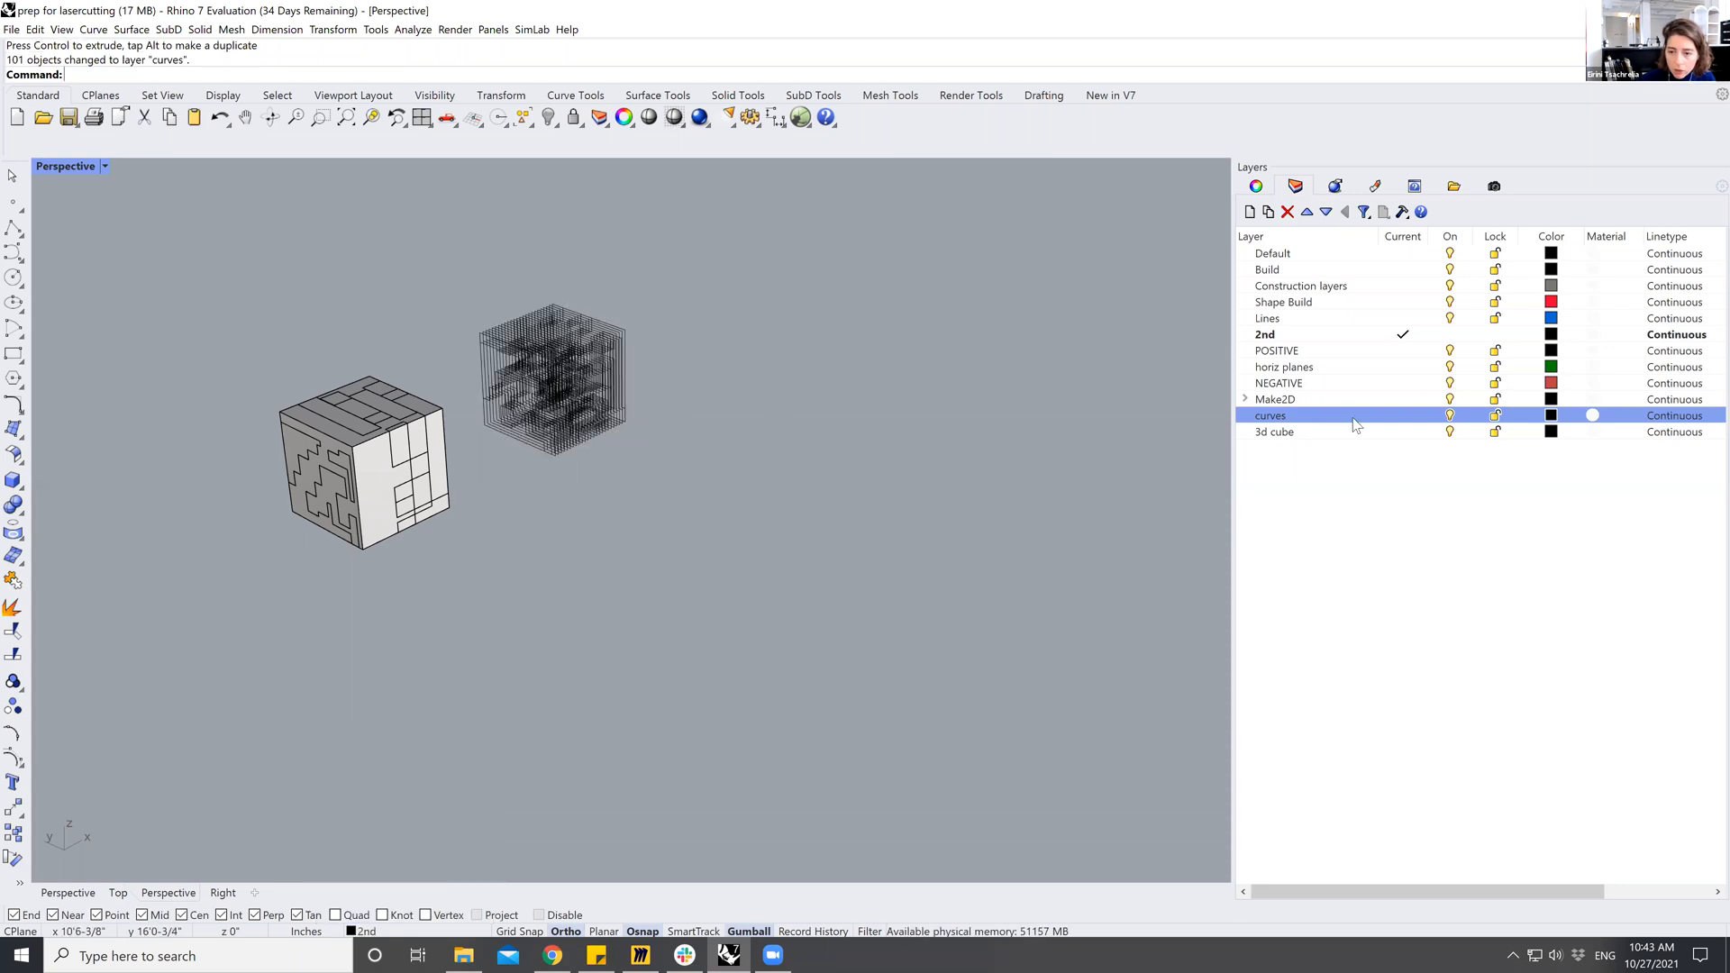
Assign the enclosing box to the "3d cube" layer and turn that layer back on.
click(1451, 416)
click(1451, 416)
click(1451, 433)
click(1451, 433)
click(1451, 433)
click(410, 525)
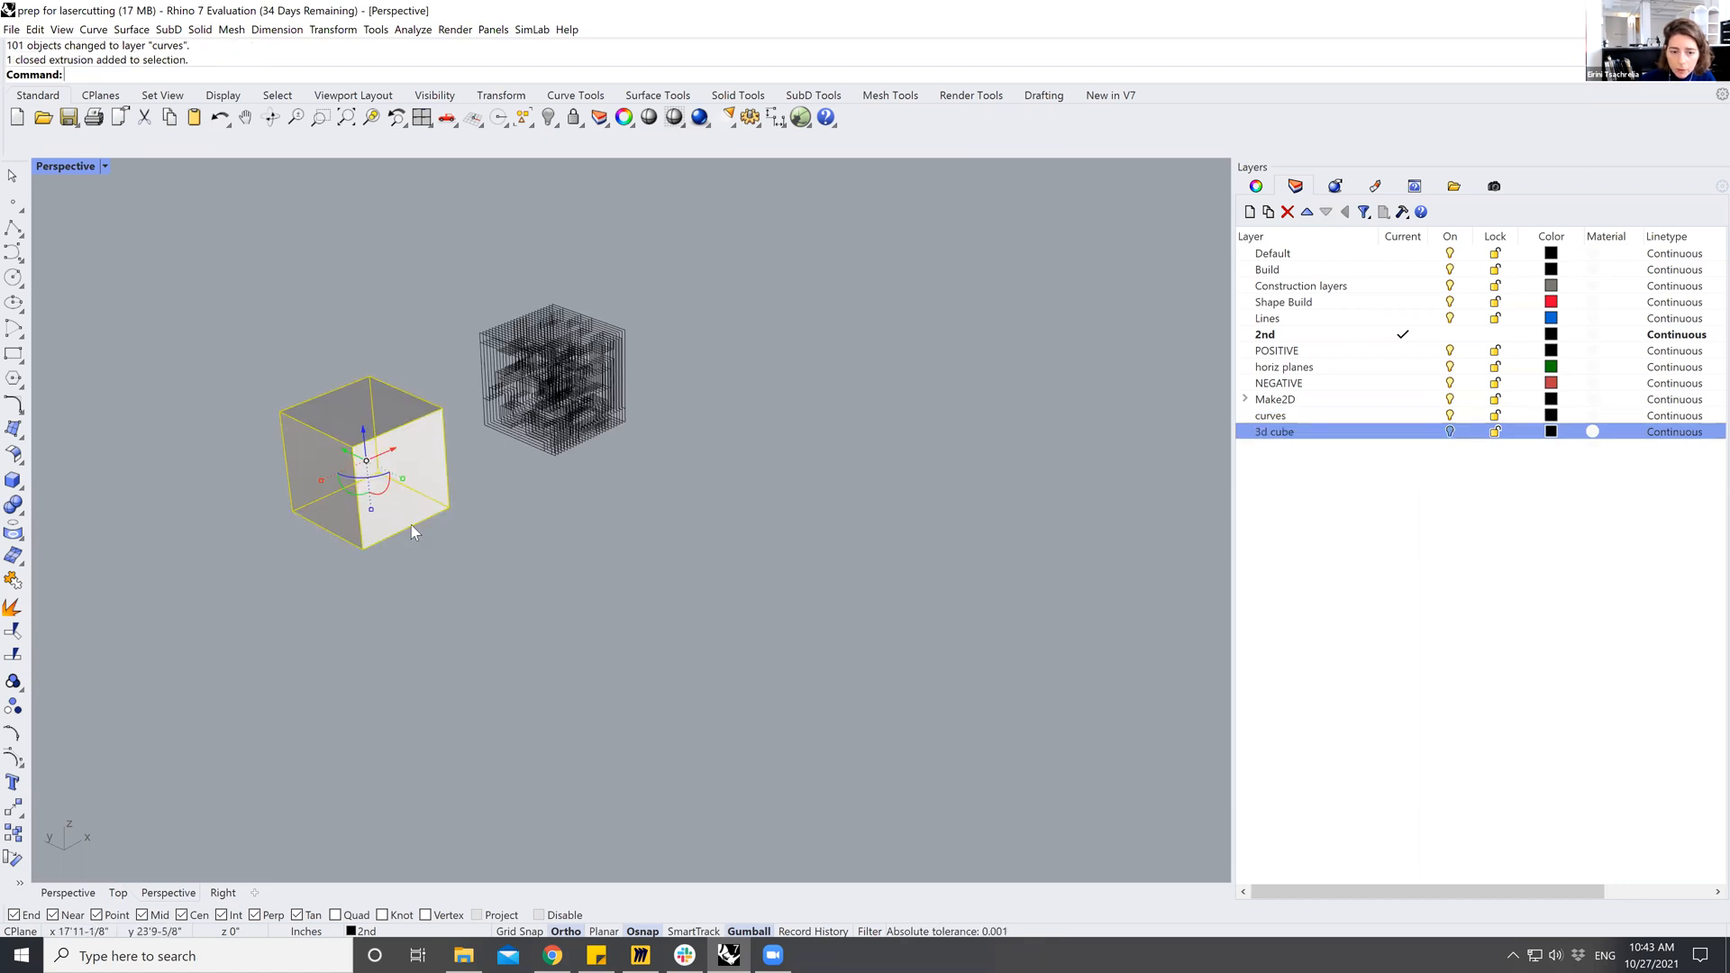
click(380, 931)
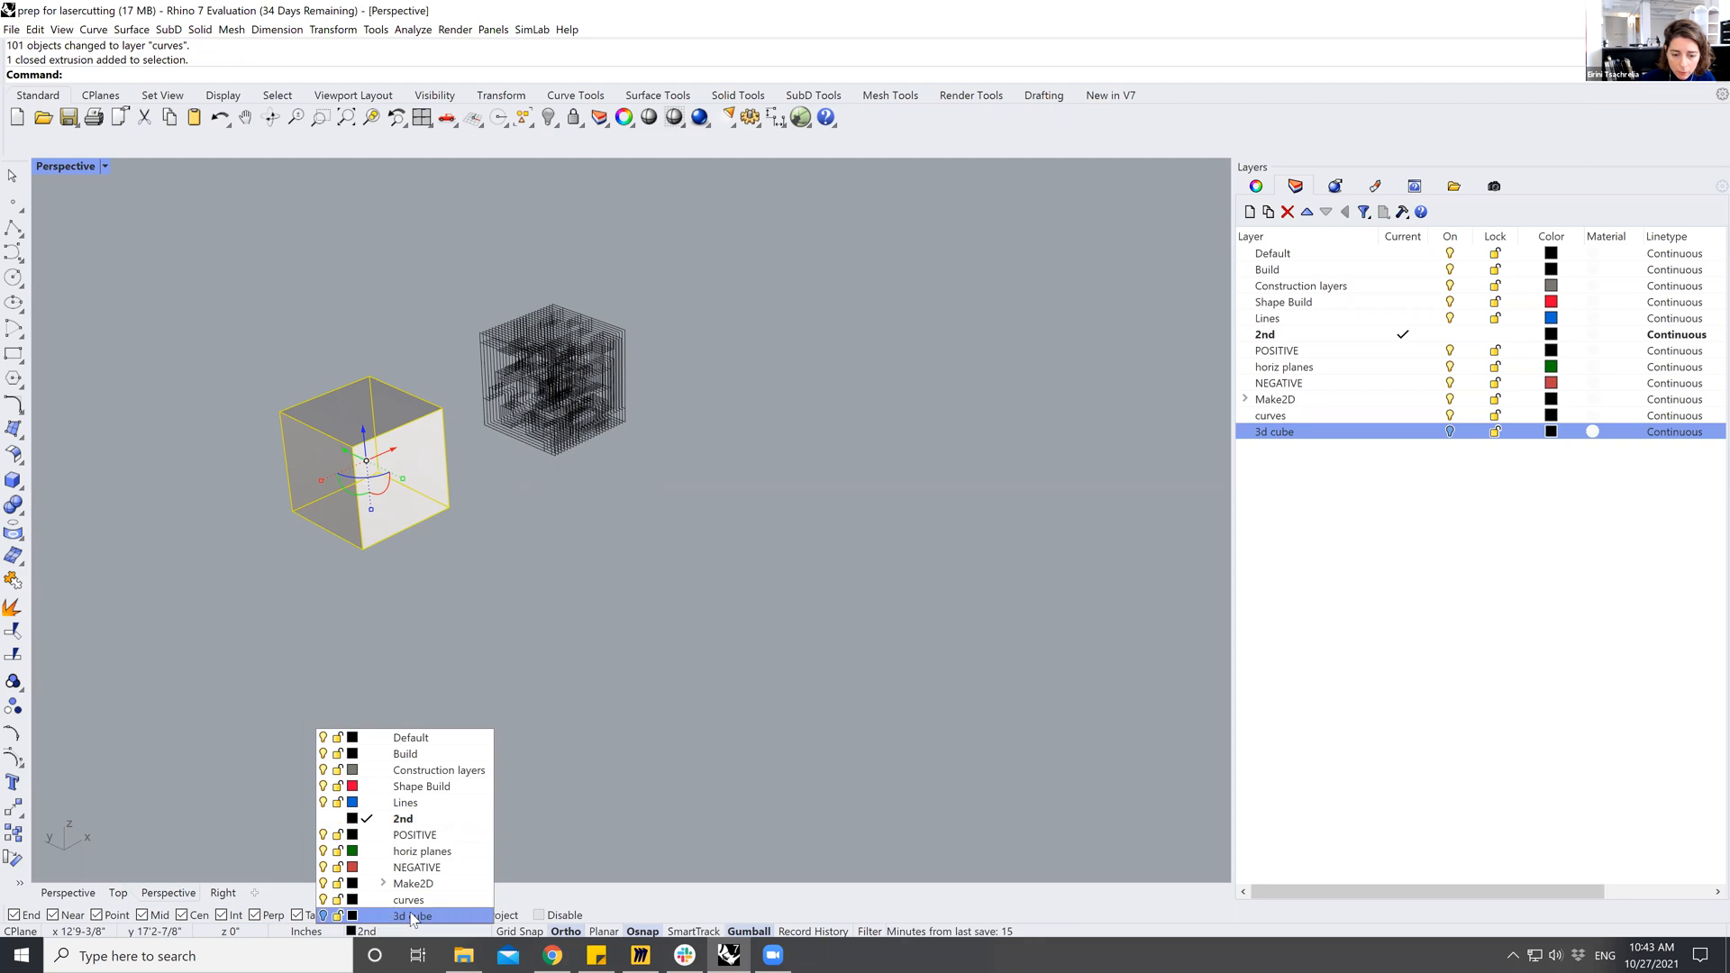
click(379, 917)
click(1450, 432)
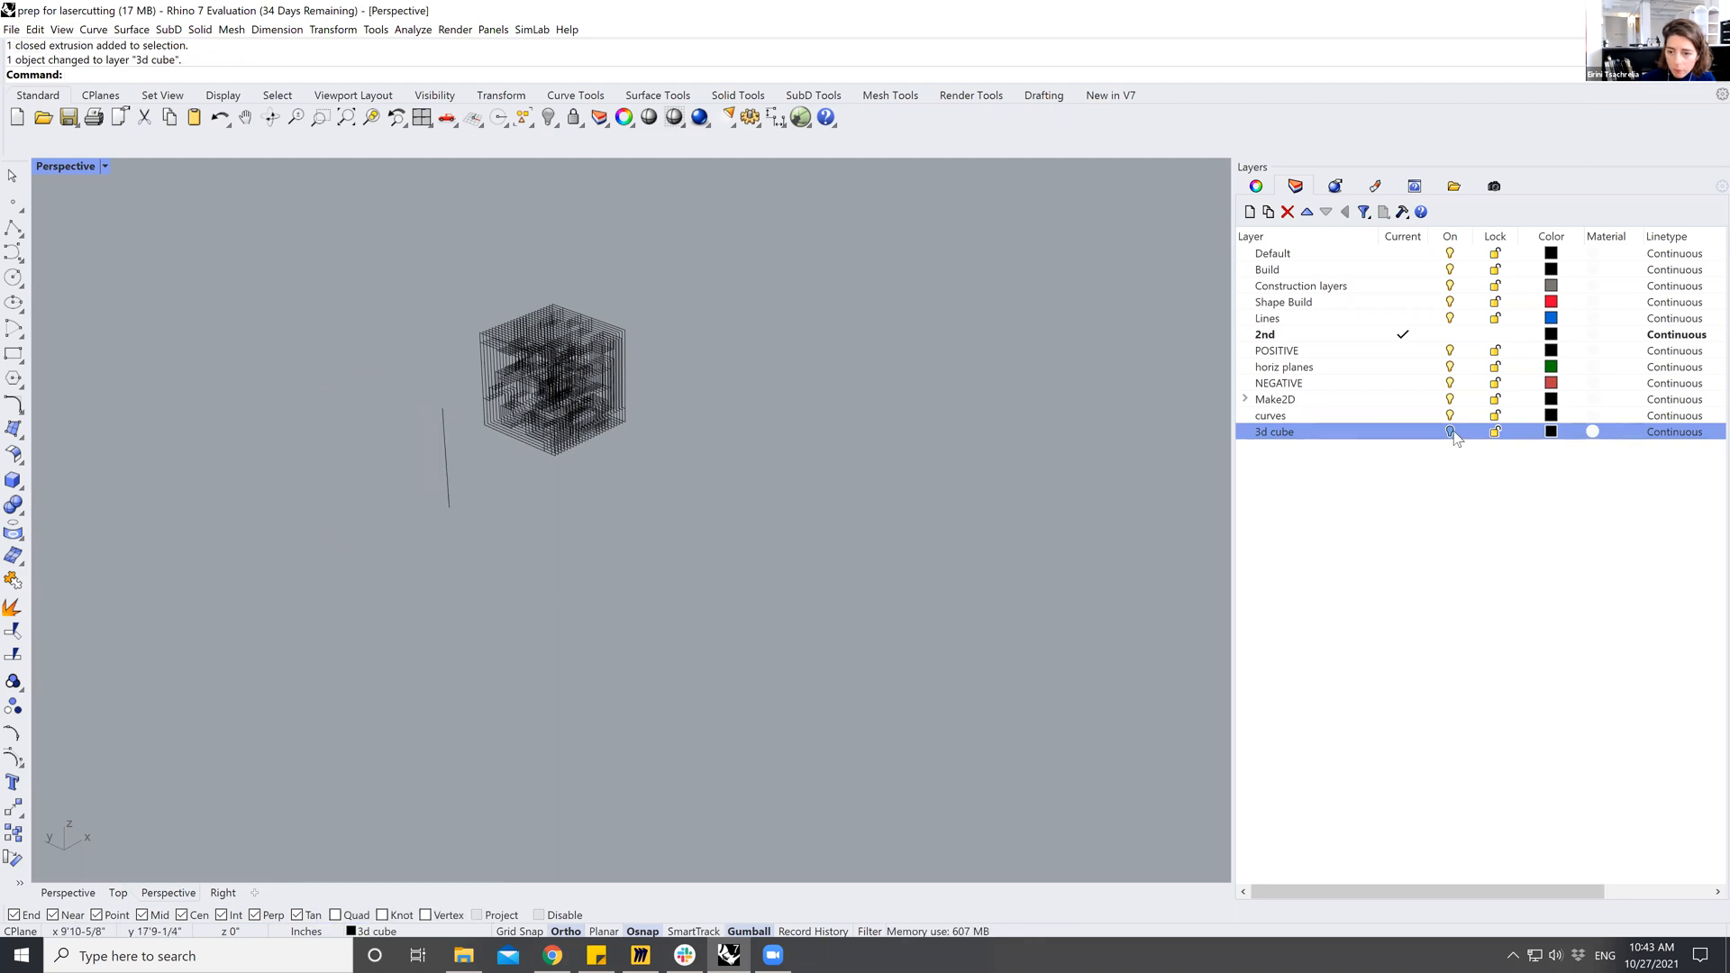
Restore the multi-viewport layout and move the contour slice nearest the cube out of the stack along X.
scroll(537, 348, up, 6)
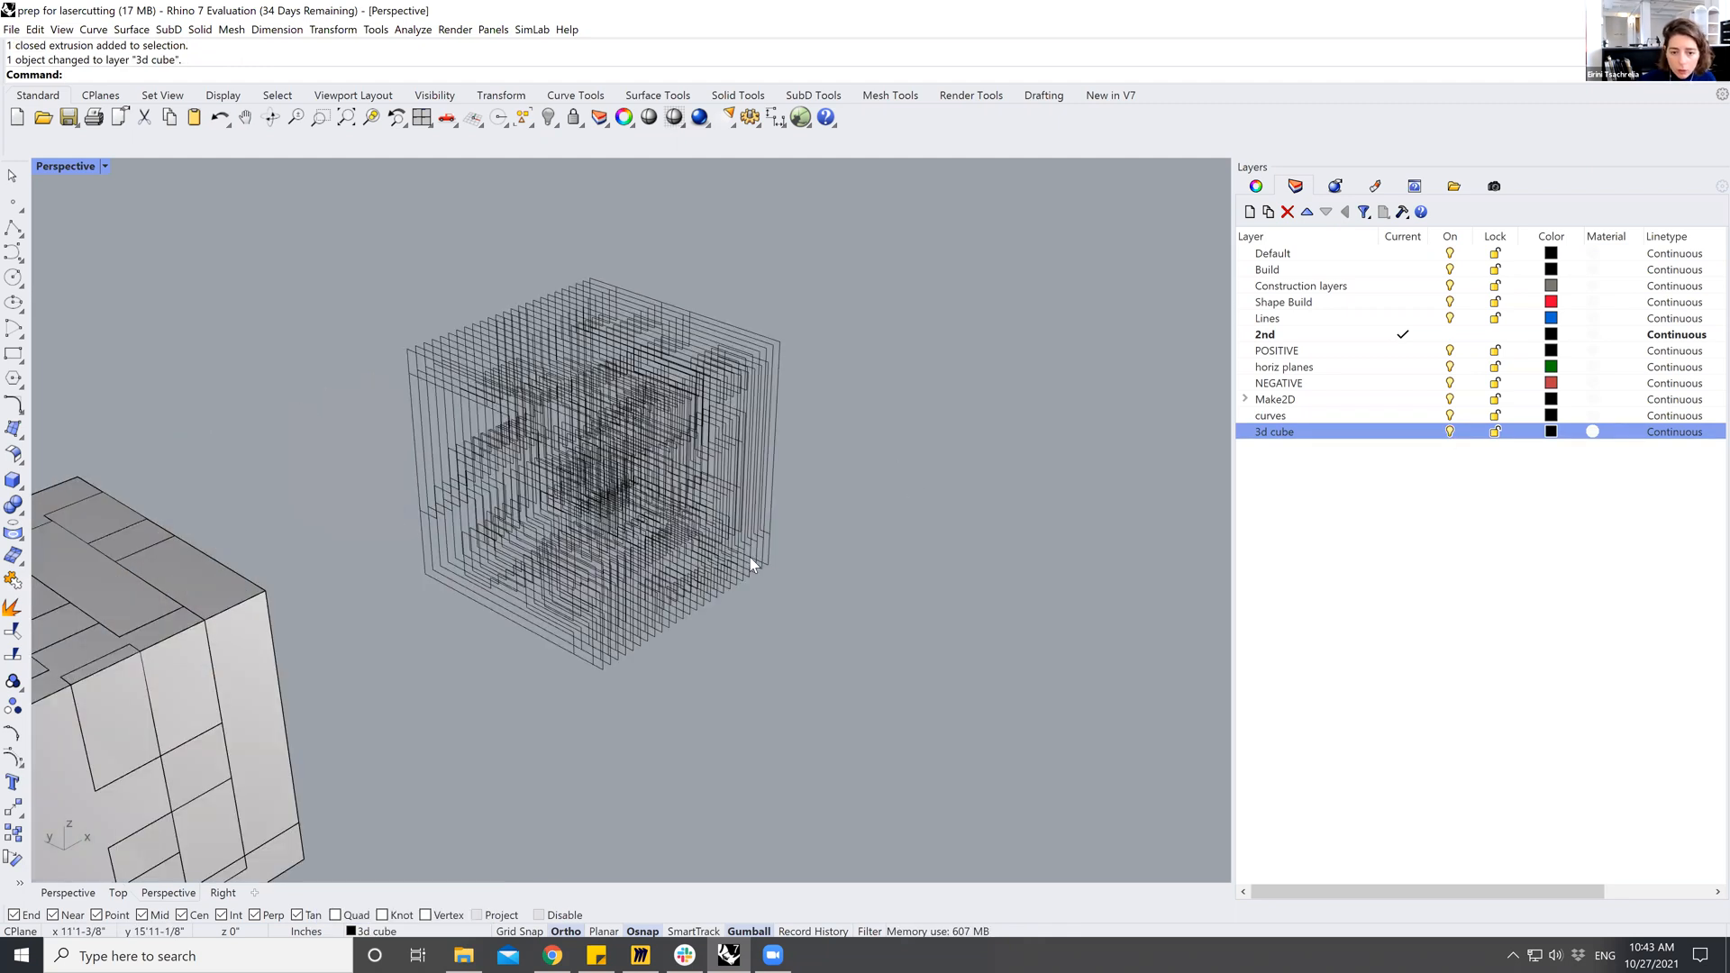
double_click(68, 166)
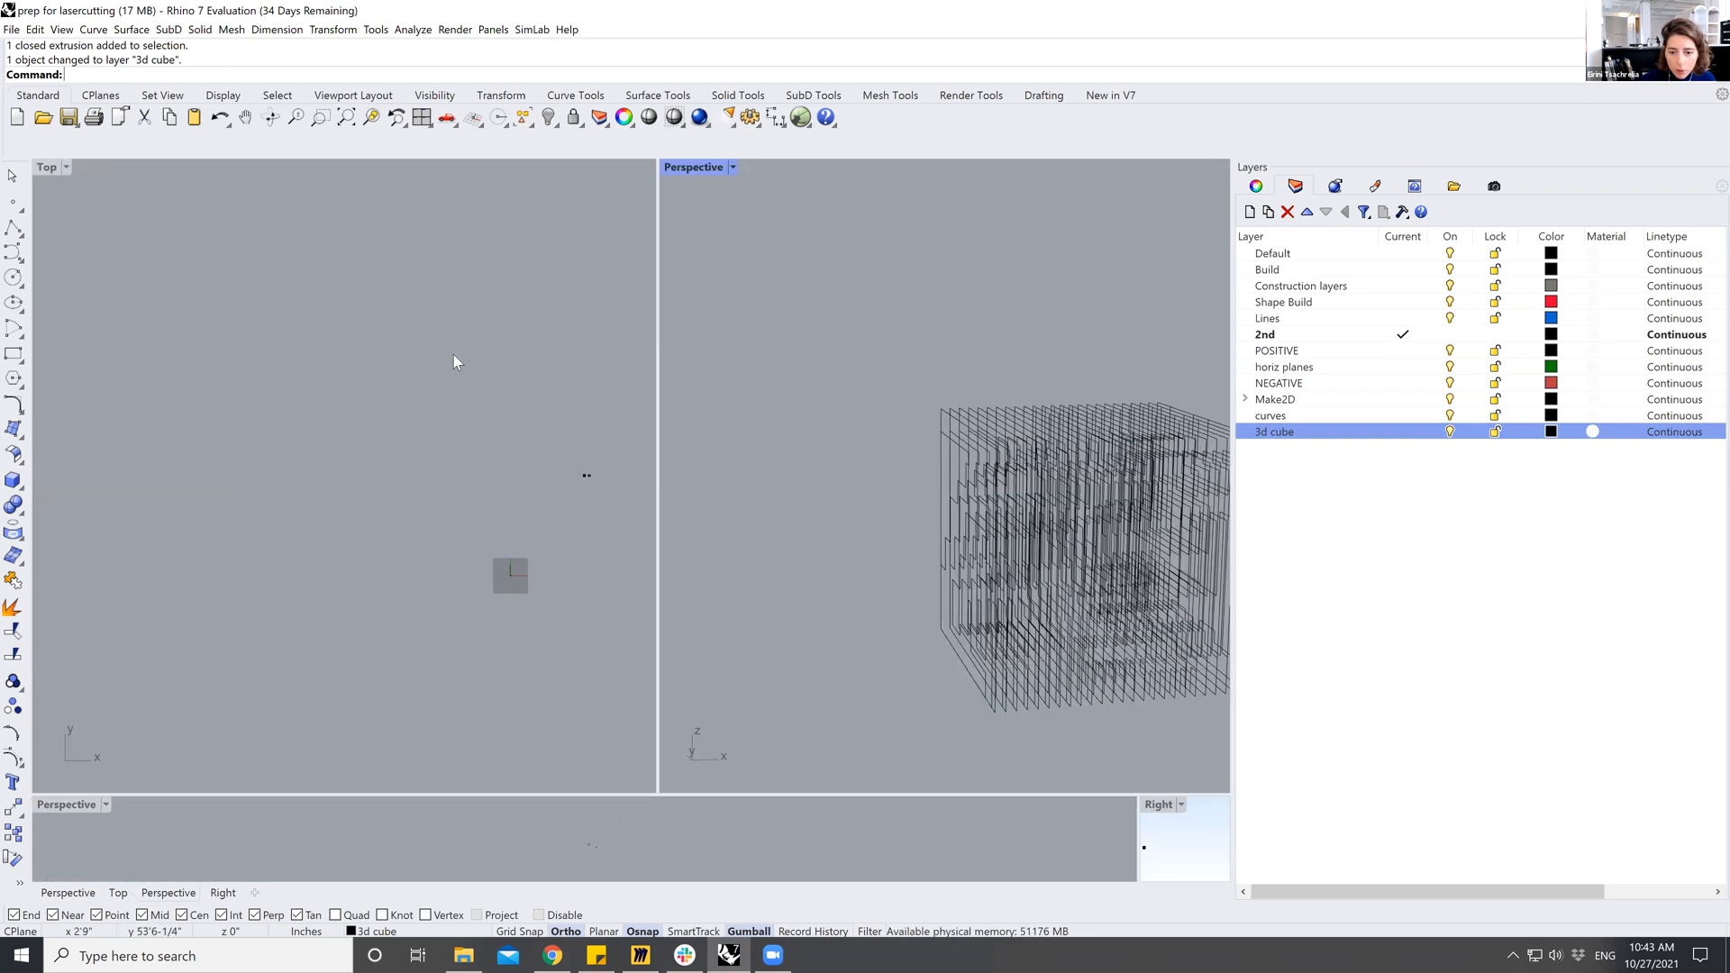
scroll(130, 350, down, 8)
scroll(827, 787, down, 8)
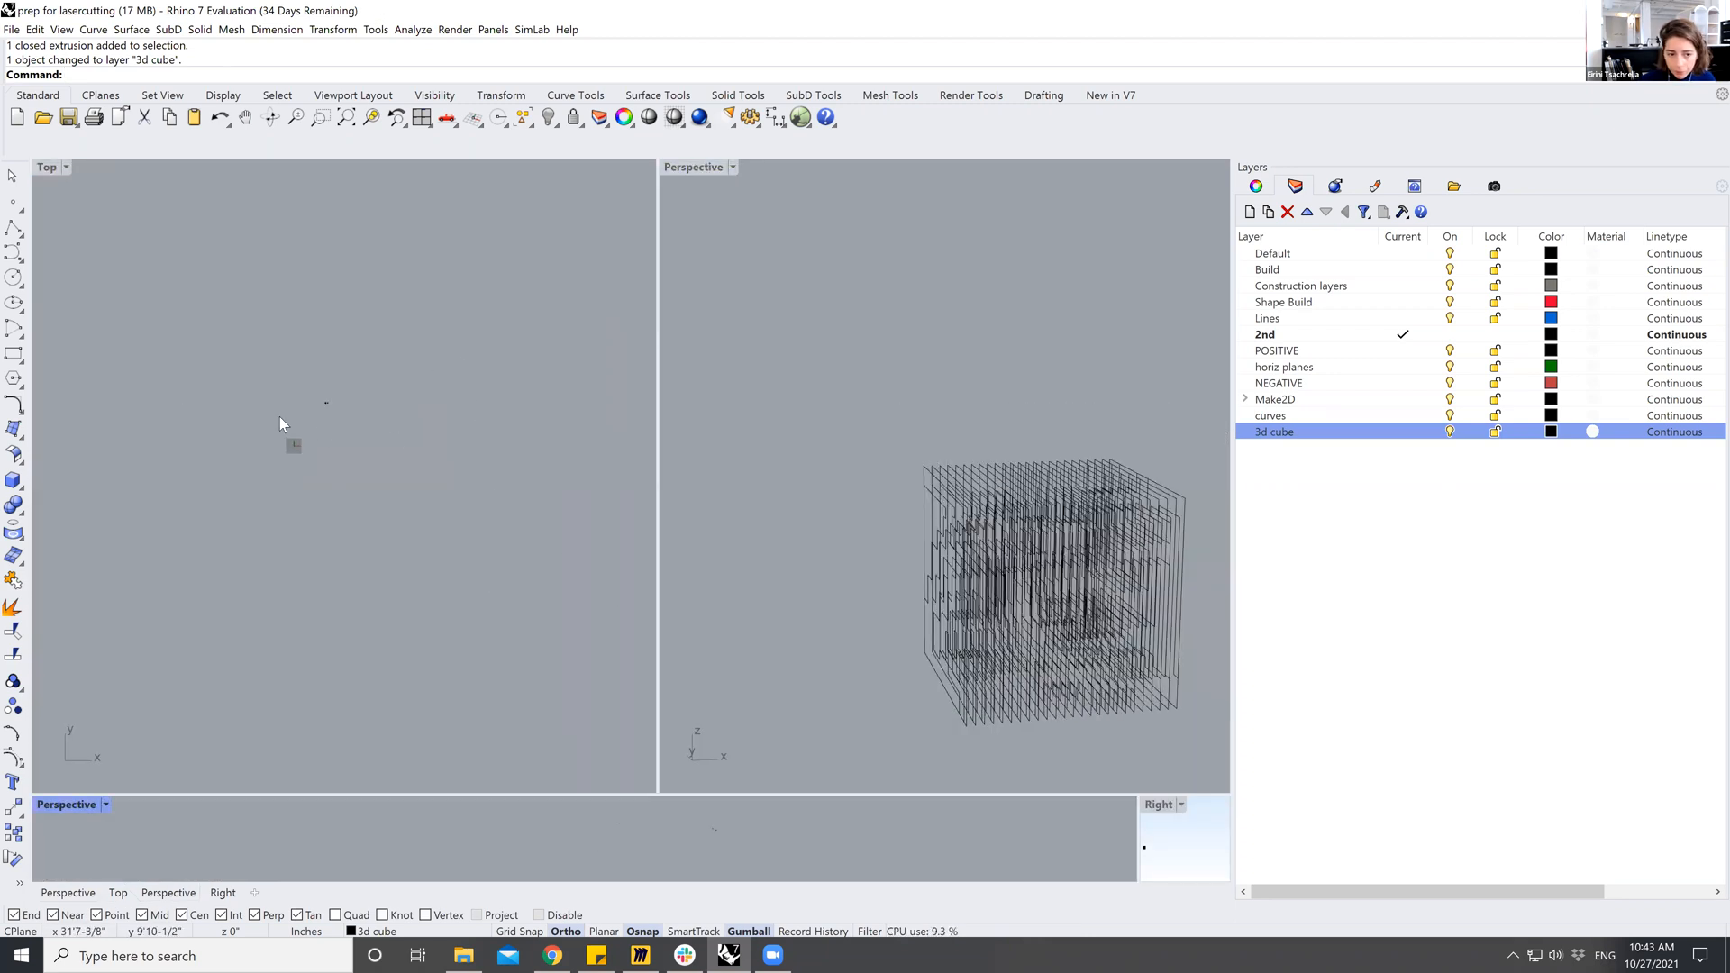
scroll(280, 416, up, 8)
scroll(349, 374, up, 10)
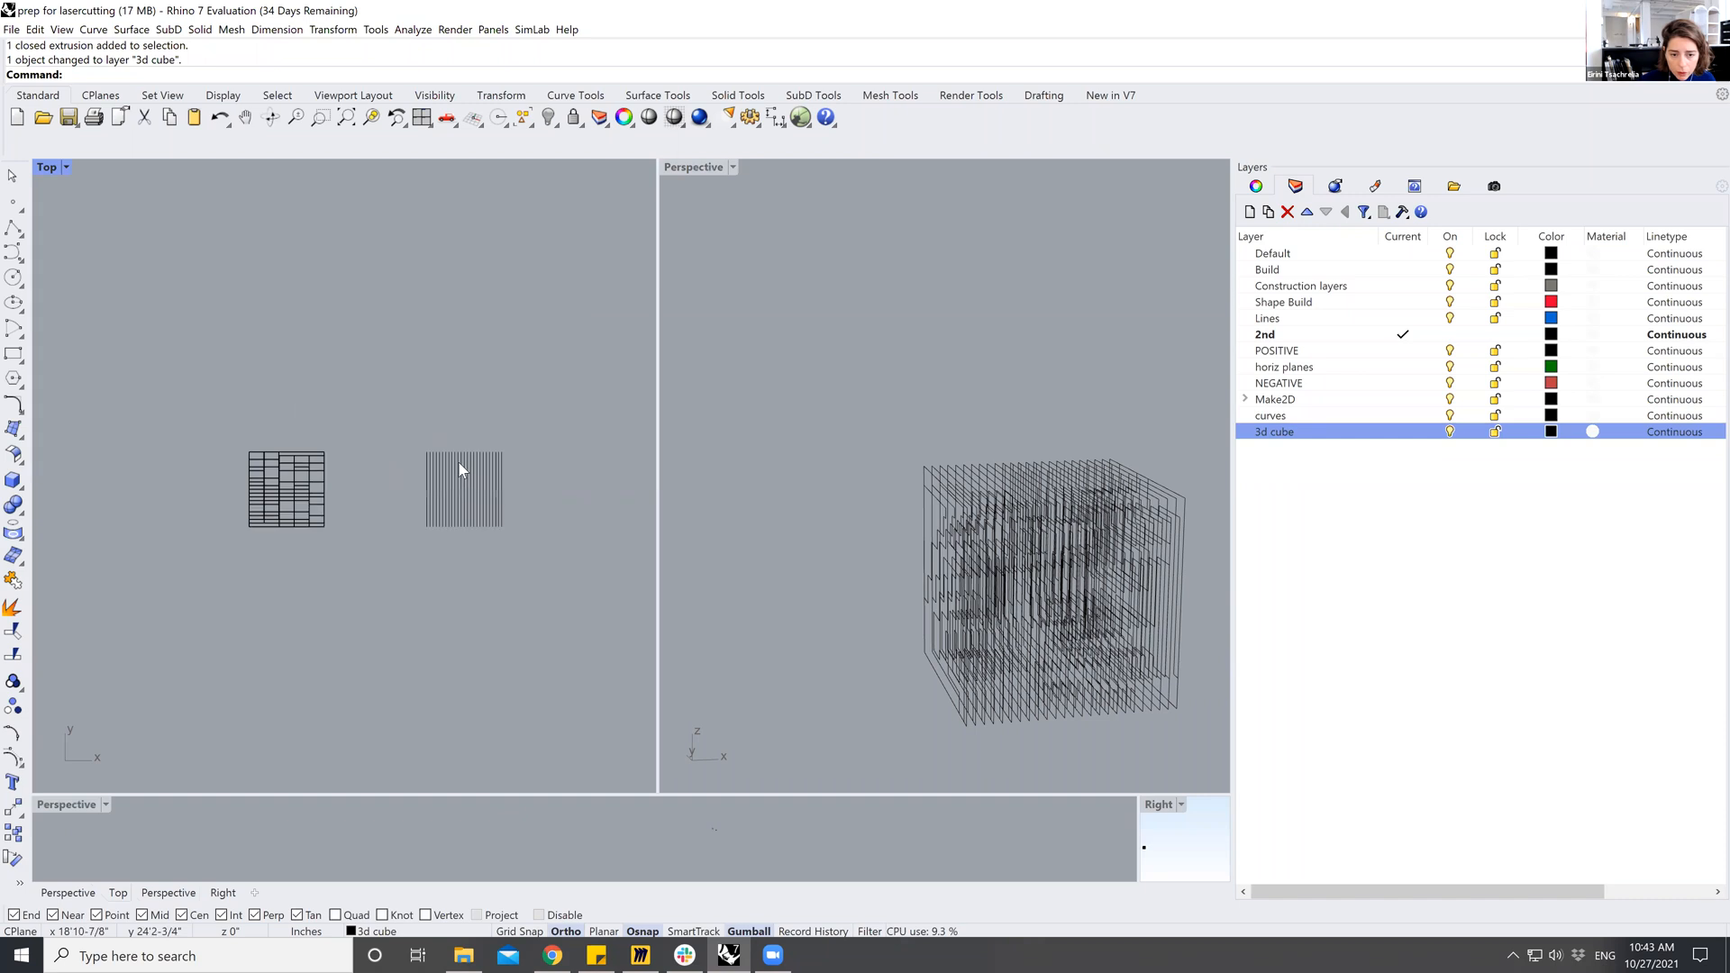
scroll(369, 441, down, 5)
scroll(261, 369, up, 4)
drag(181, 319, 209, 658)
scroll(402, 573, down, 3)
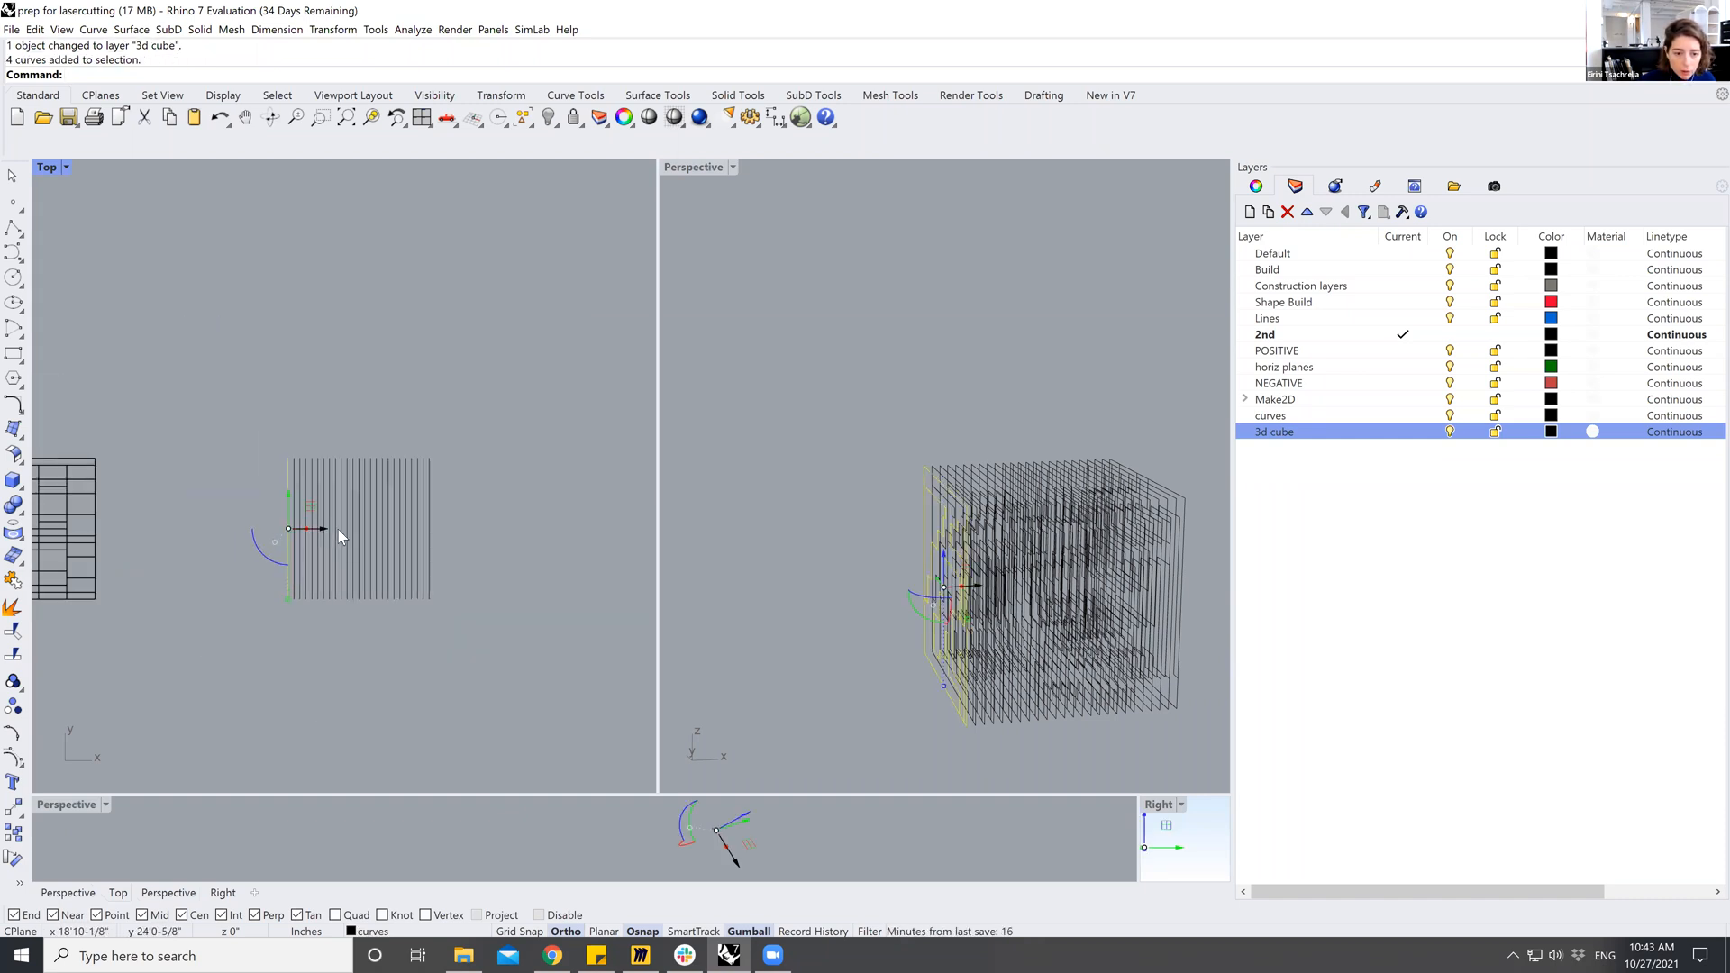
drag(974, 588, 858, 591)
right_drag(867, 646, 962, 579)
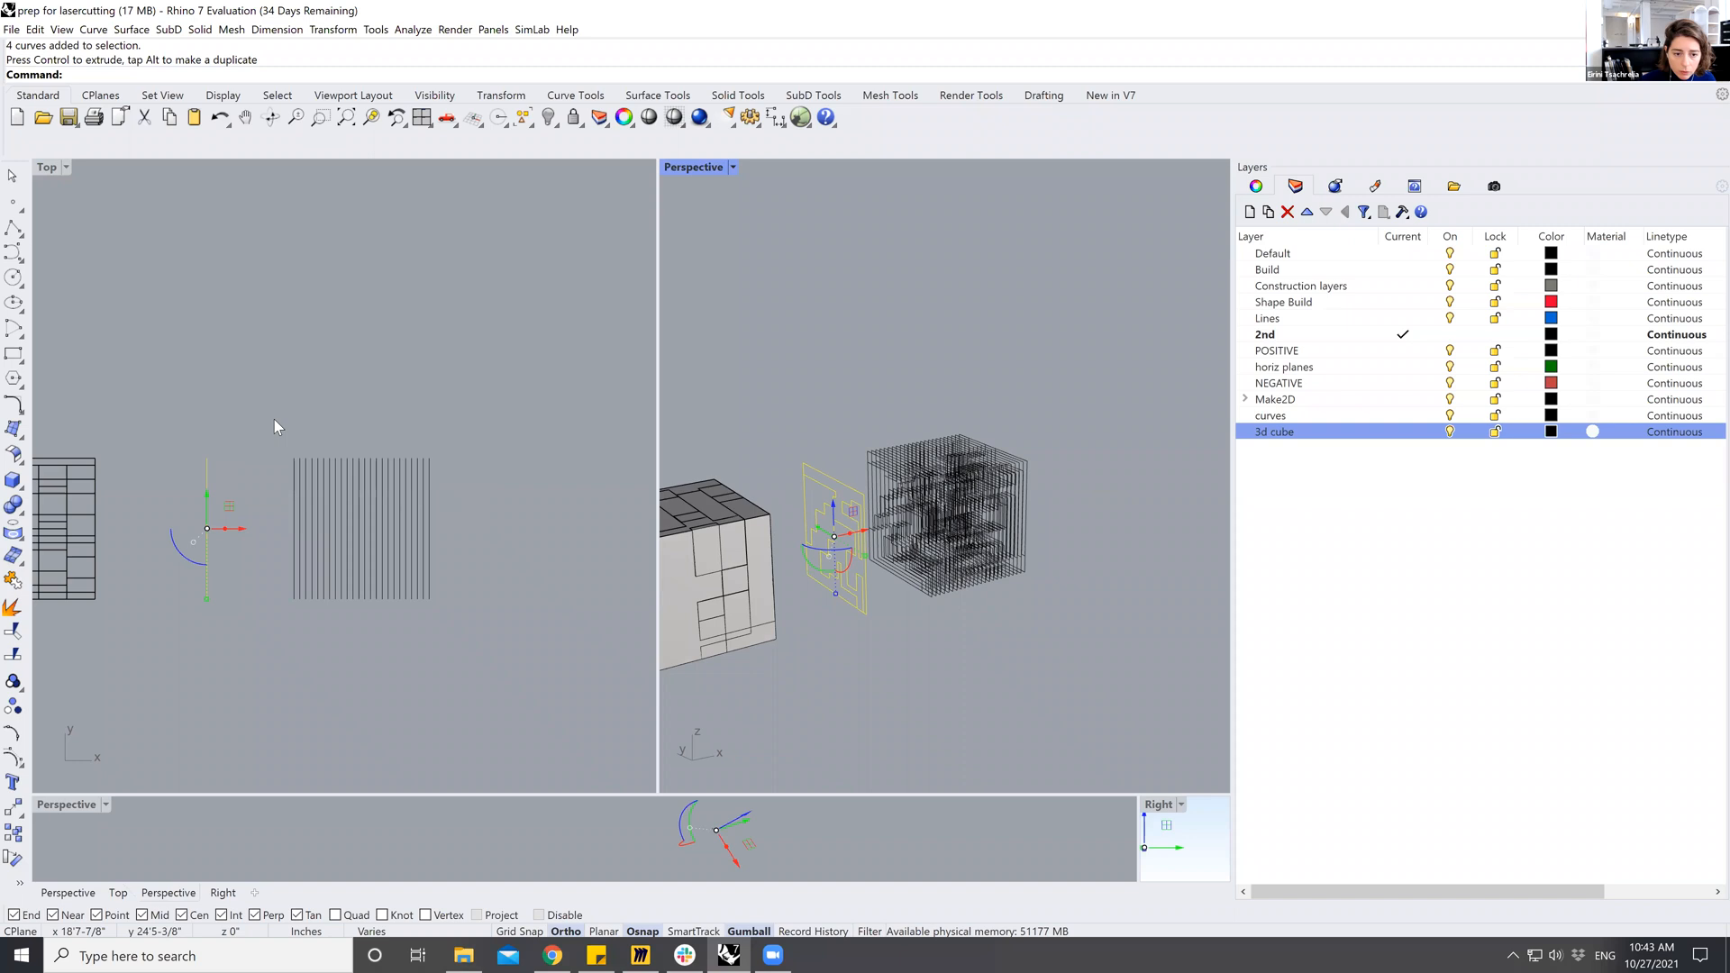
click(203, 433)
Move the whole contour stack together with its separated slice farther from the cube along X.
scroll(429, 472, down, 5)
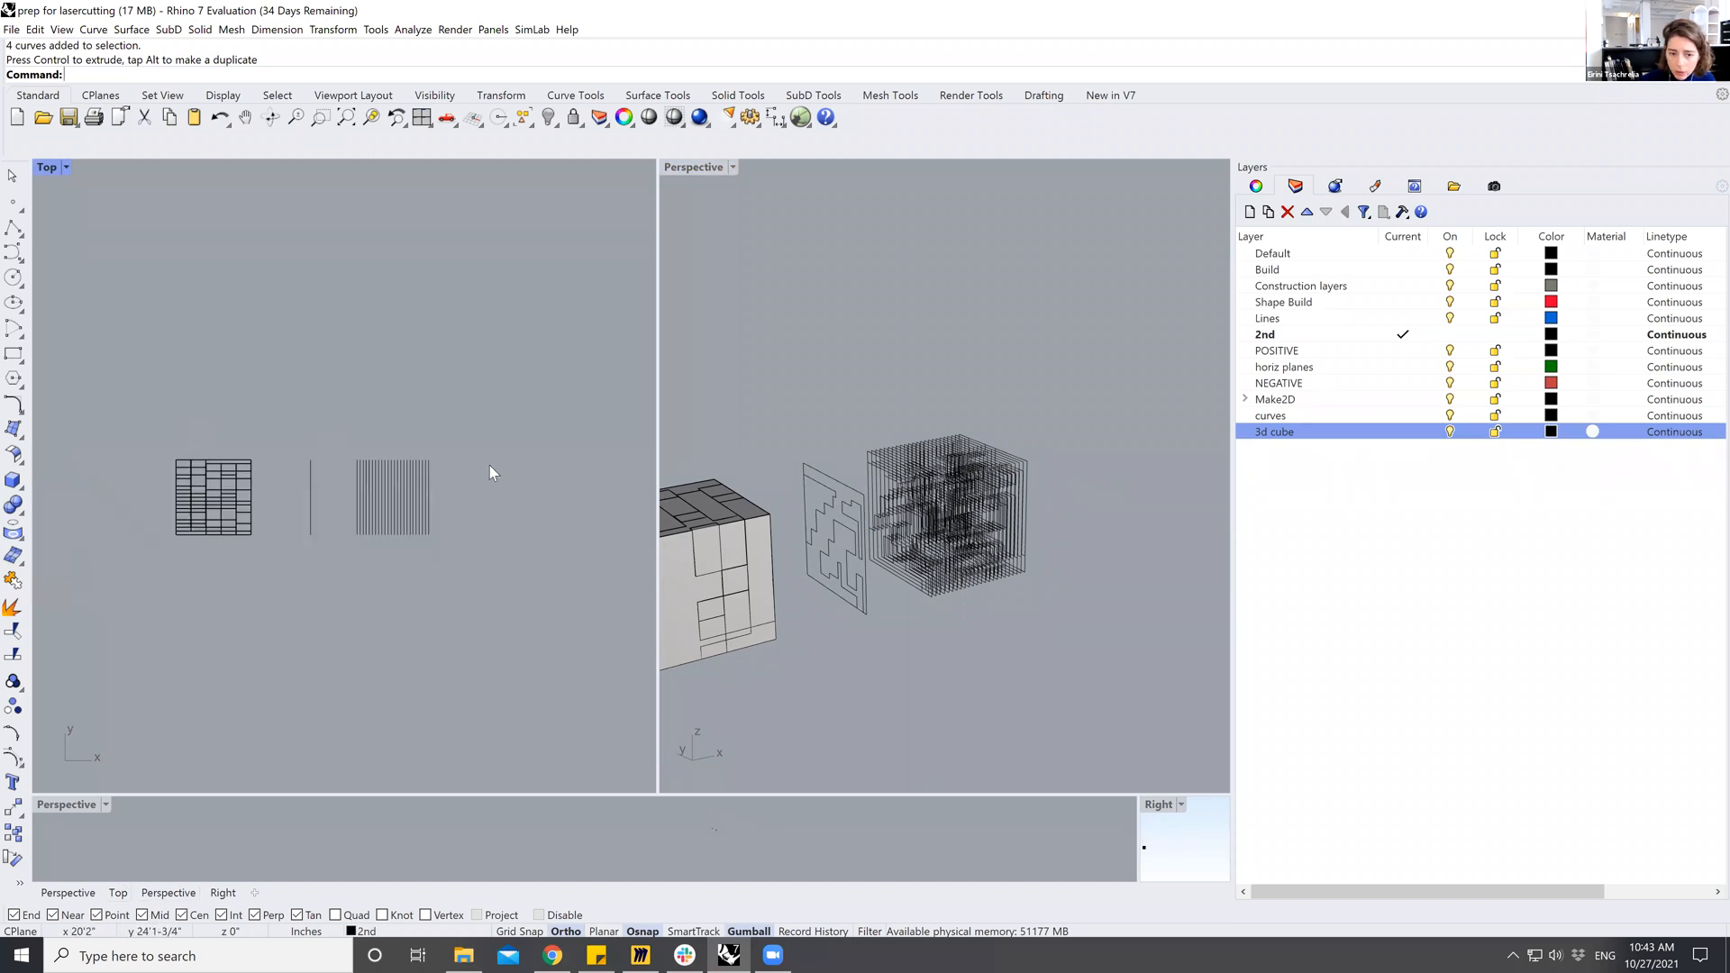
drag(295, 423, 473, 612)
scroll(225, 516, down, 2)
drag(339, 503, 566, 525)
Move the separated first slice farther away from the contour stack, back toward the cube.
scroll(532, 498, up, 4)
drag(387, 398, 463, 590)
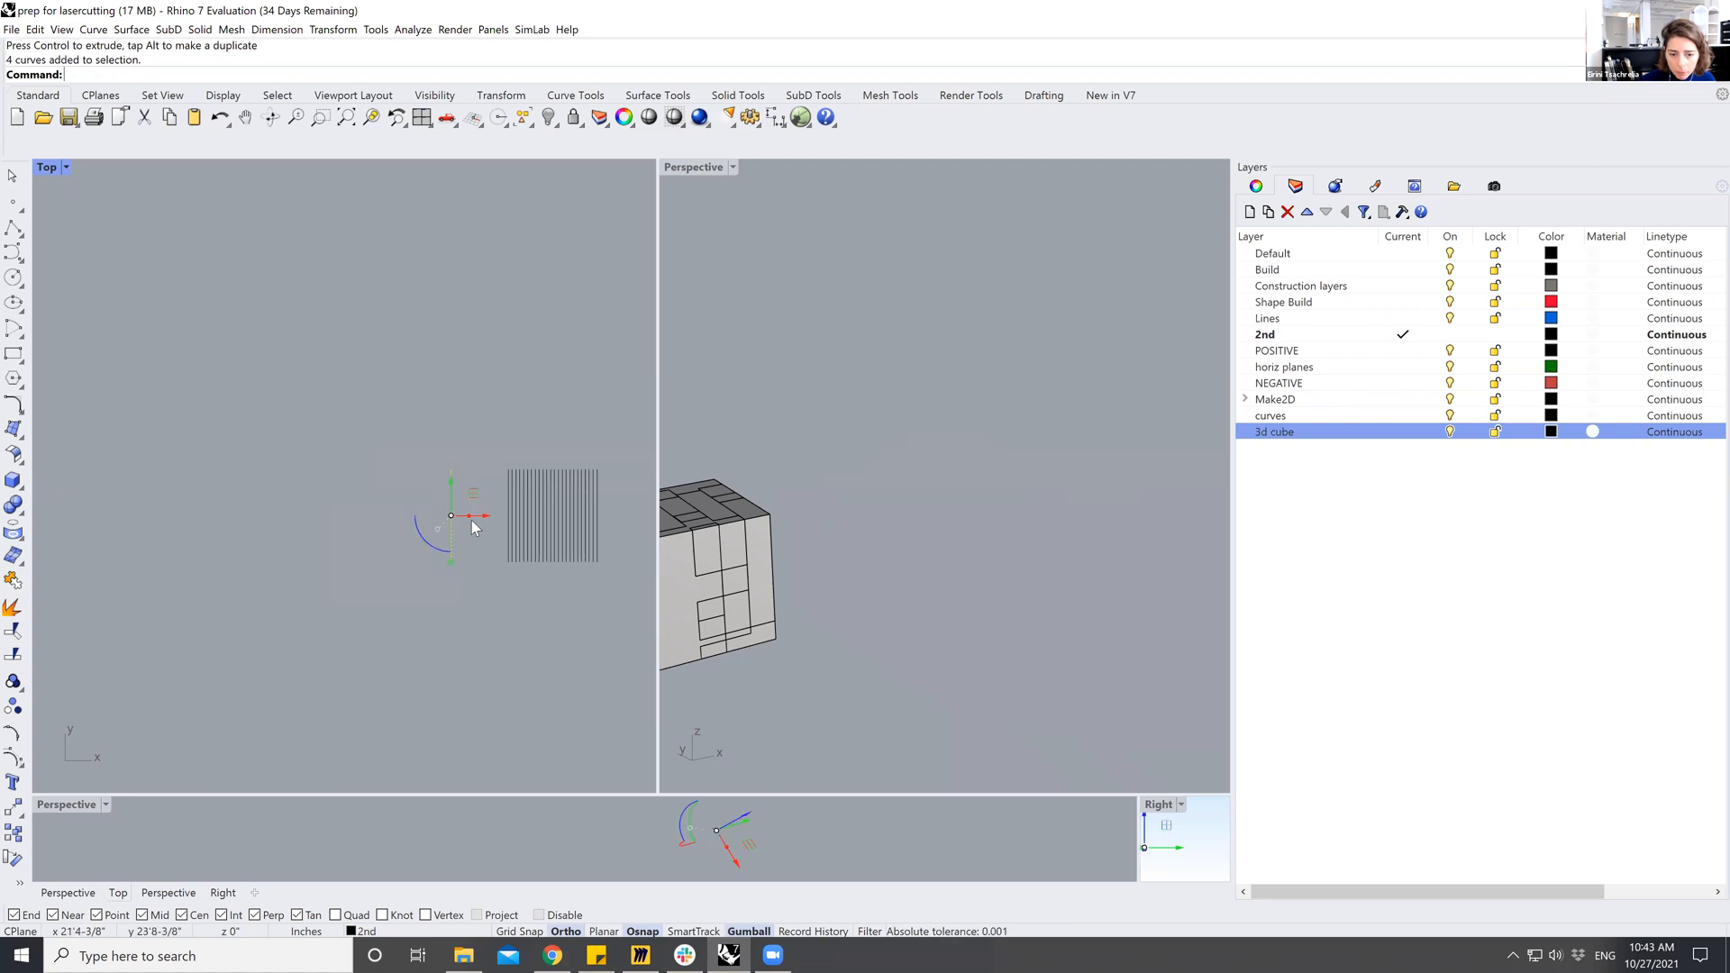
drag(487, 523, 302, 520)
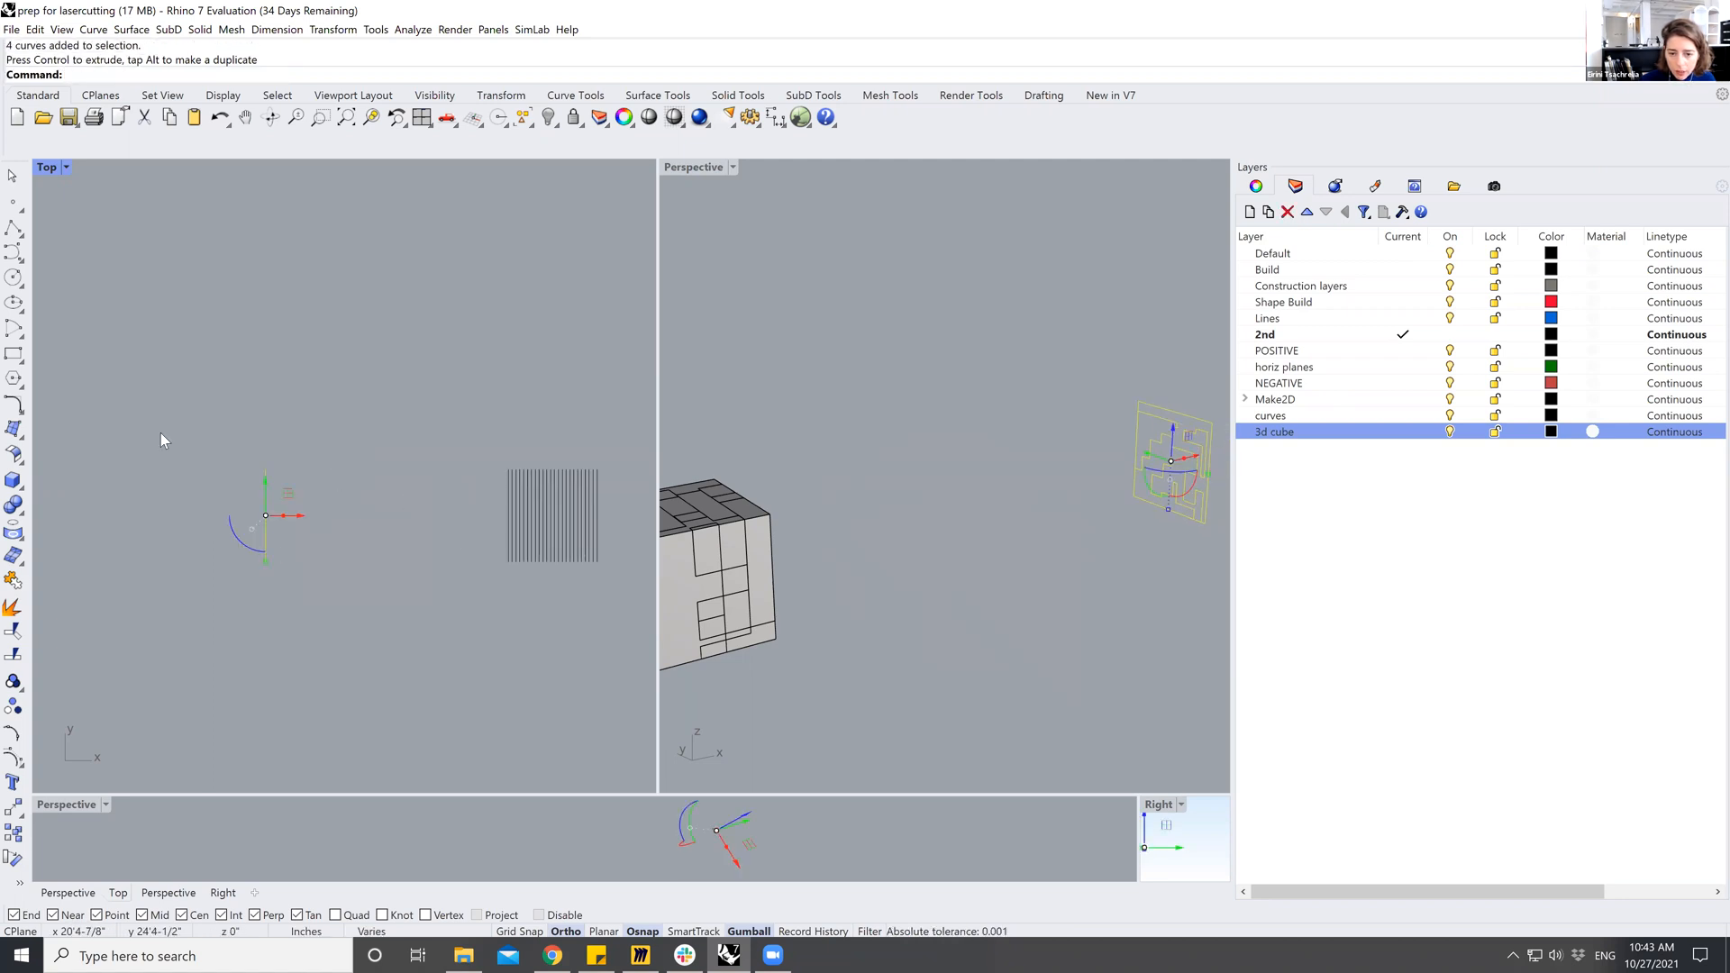
scroll(160, 433, down, 2)
click(360, 437)
Pull the second and third contour slices out of the stack along X and space them apart.
scroll(379, 442, up, 3)
drag(420, 614, 413, 602)
drag(440, 533, 336, 533)
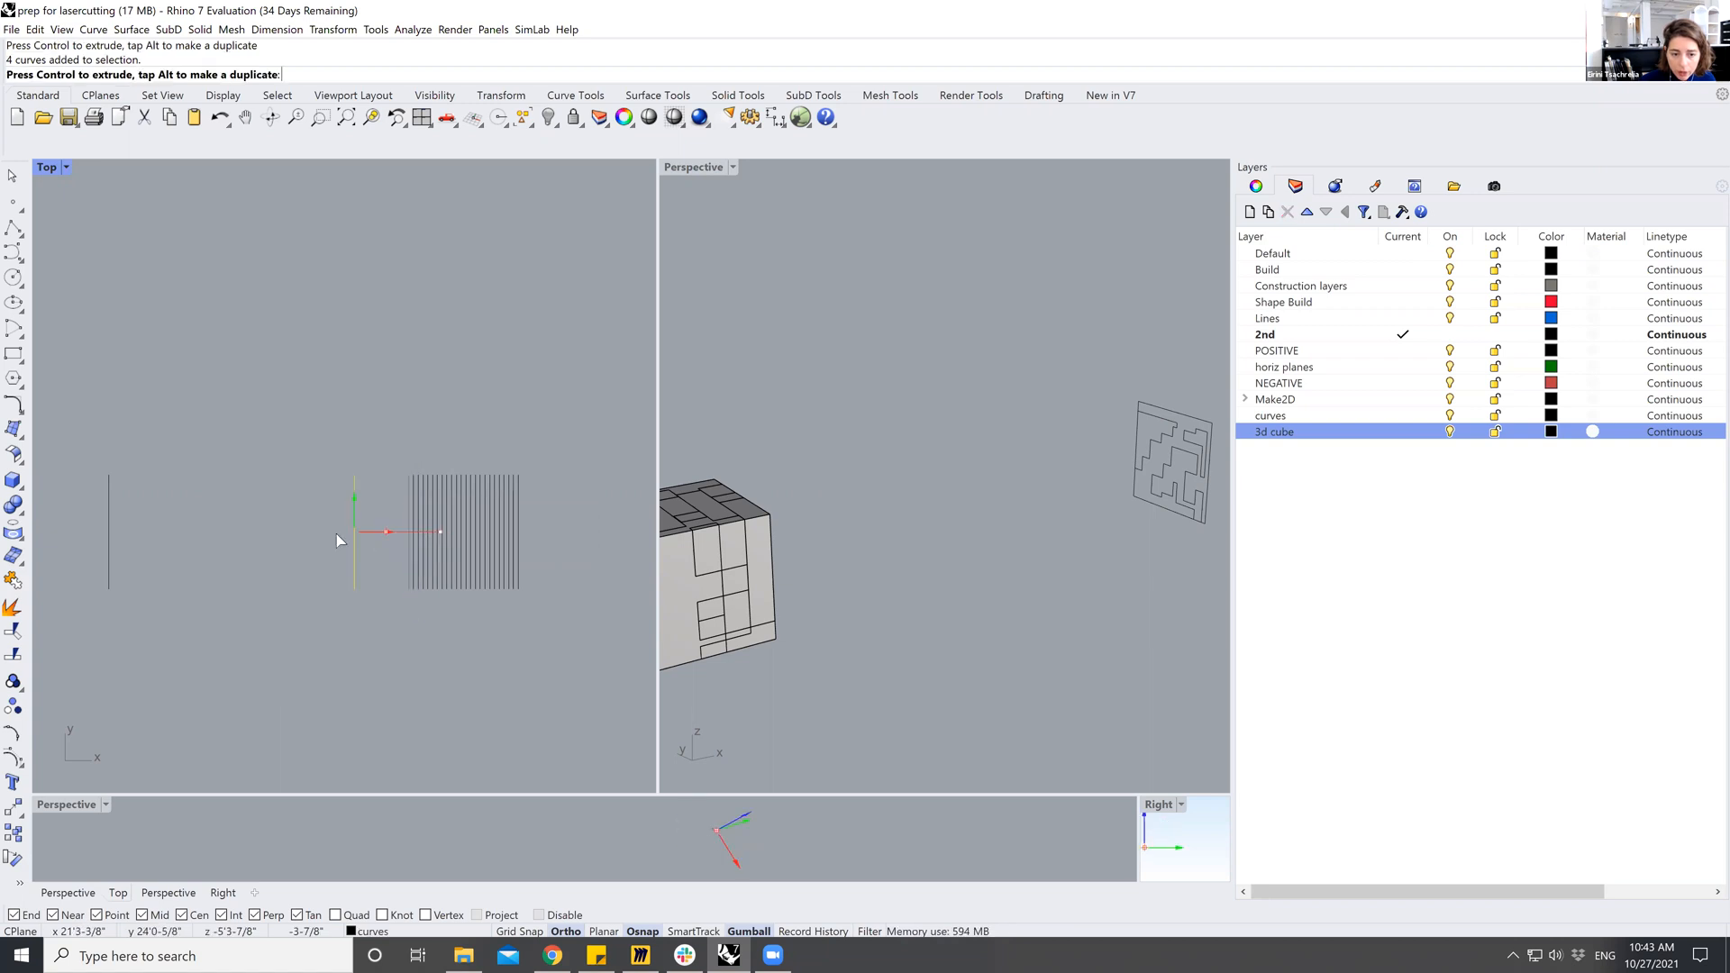
drag(380, 435, 419, 603)
drag(445, 532, 365, 533)
drag(190, 435, 290, 647)
drag(282, 534, 230, 532)
Pull the fourth and fifth contour slices out of the stack and adjust the gaps between the separated slices.
click(380, 436)
drag(420, 601, 422, 595)
drag(447, 533, 418, 533)
drag(403, 434, 425, 602)
scroll(442, 536, up, 4)
drag(443, 532, 409, 534)
scroll(513, 543, down, 4)
scroll(297, 541, down, 3)
drag(166, 445, 386, 620)
drag(317, 538, 210, 538)
click(261, 537)
drag(303, 600, 304, 601)
drag(305, 537, 350, 538)
click(364, 628)
scroll(496, 558, down, 2)
Rotate the outermost separated slice by 90 degrees about the Y axis so that it lies flat in the Top view.
right_drag(380, 593, 341, 527)
right_drag(755, 447, 873, 451)
drag(743, 389, 836, 560)
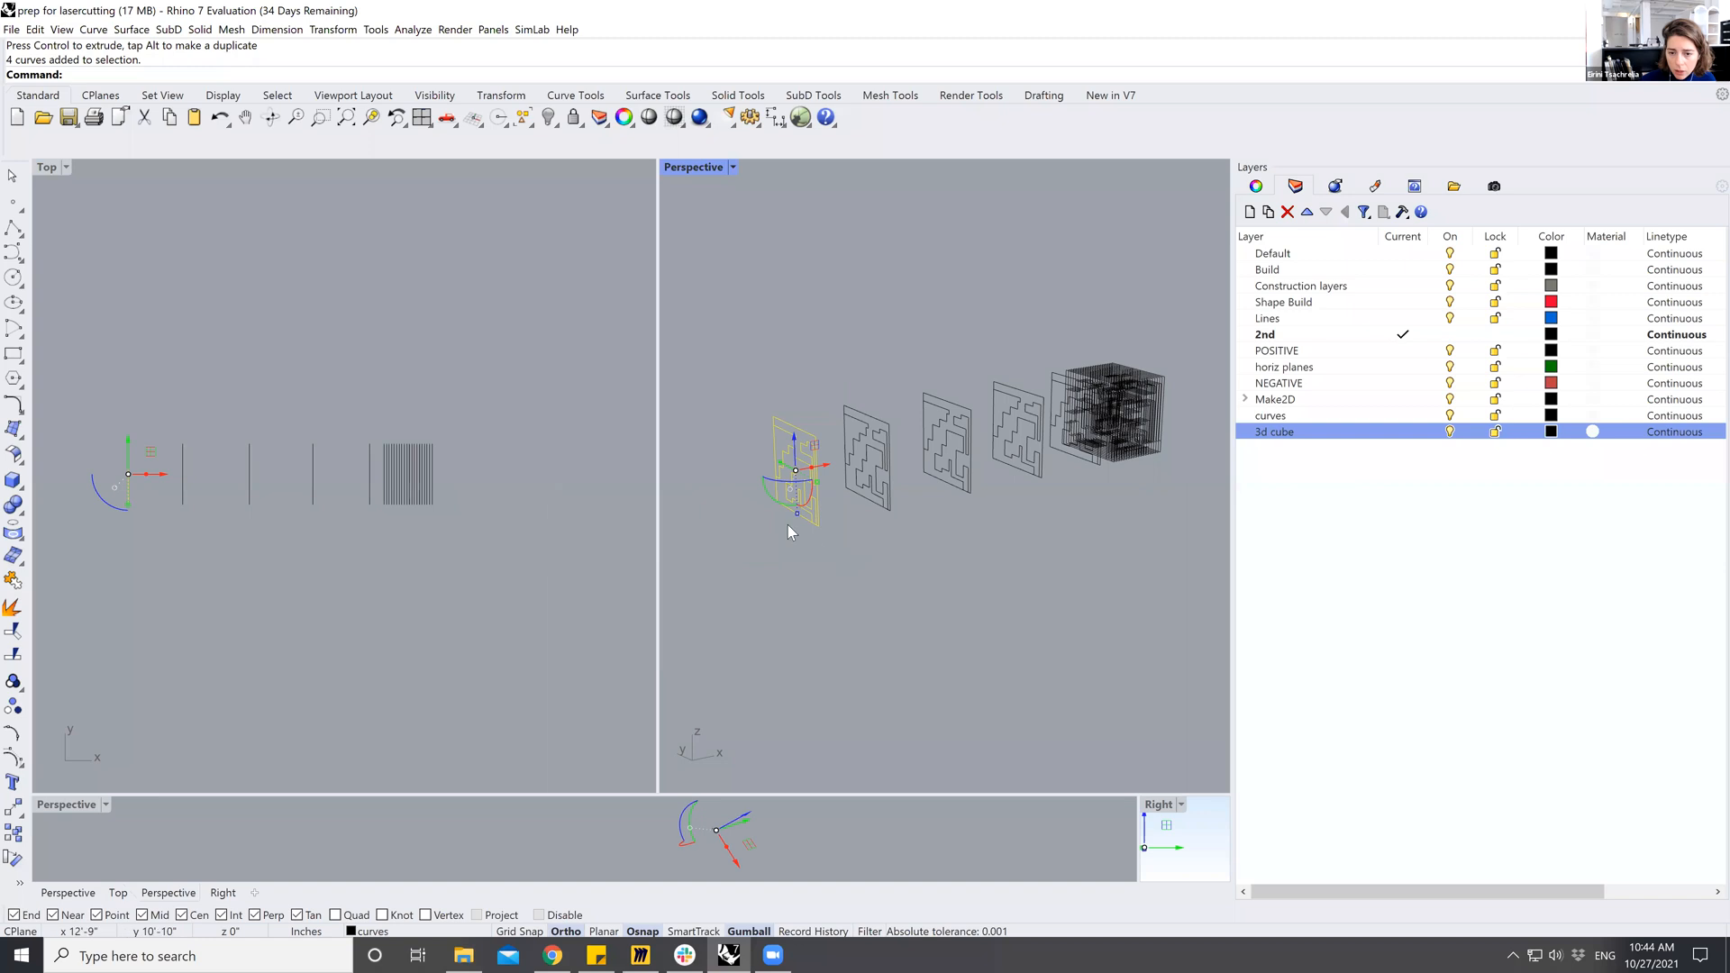
scroll(813, 483, up, 3)
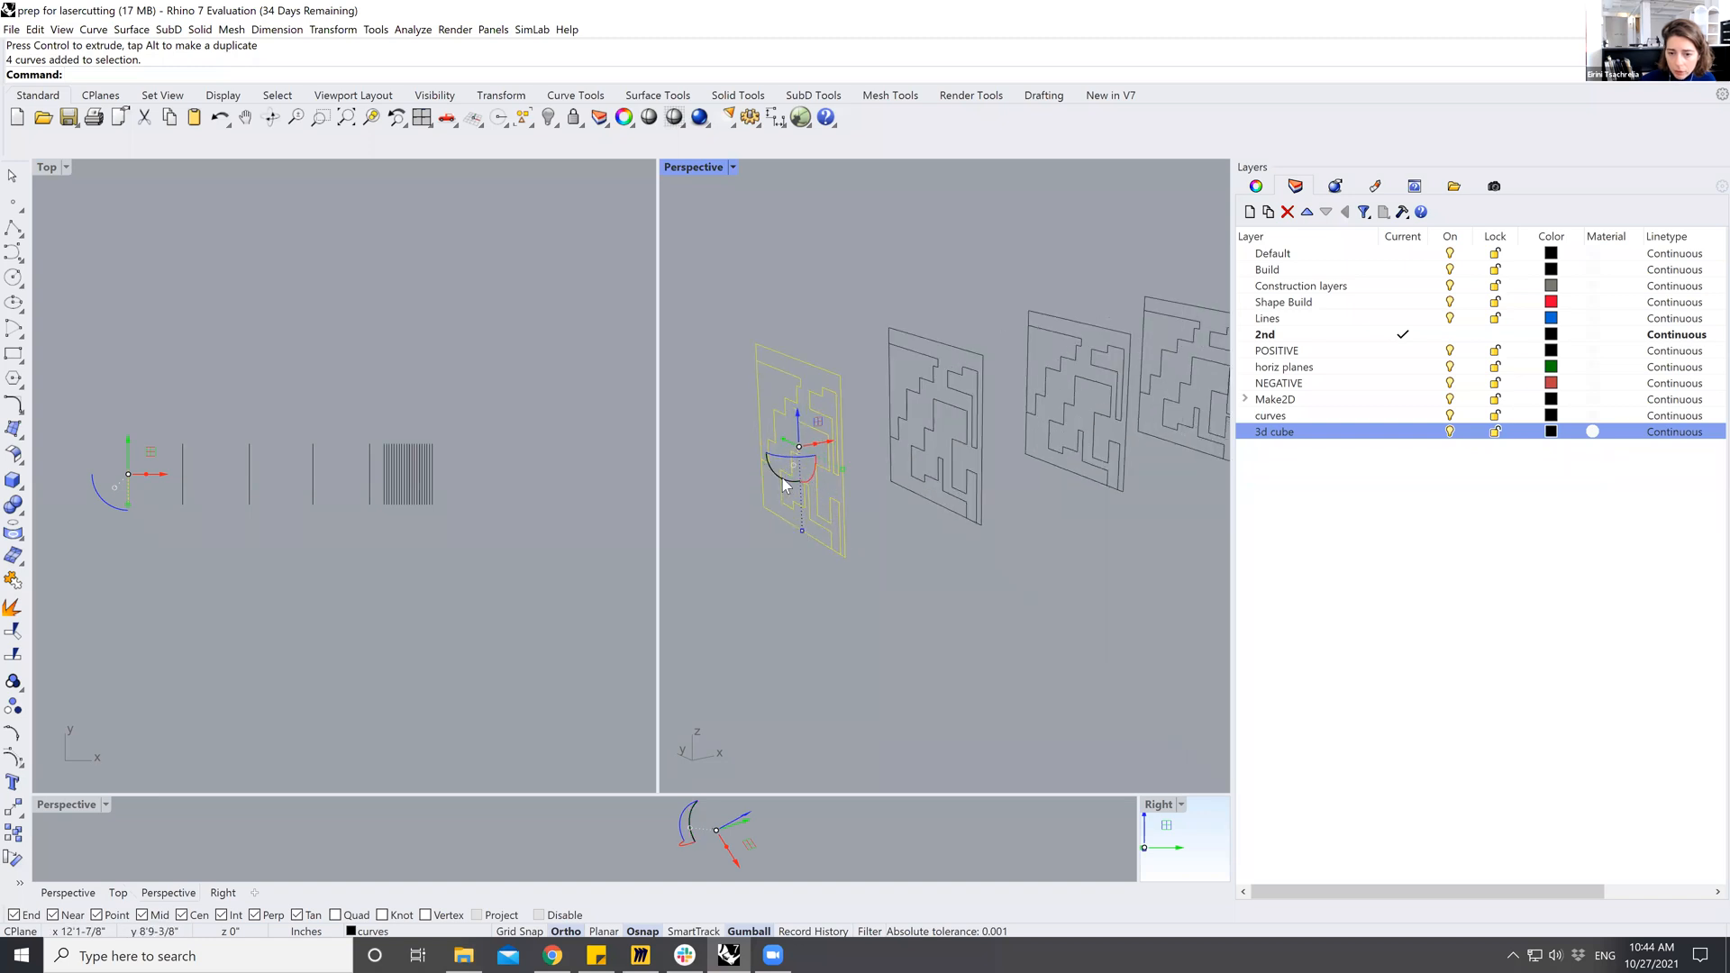
click(782, 484)
text(90)
key(Return)
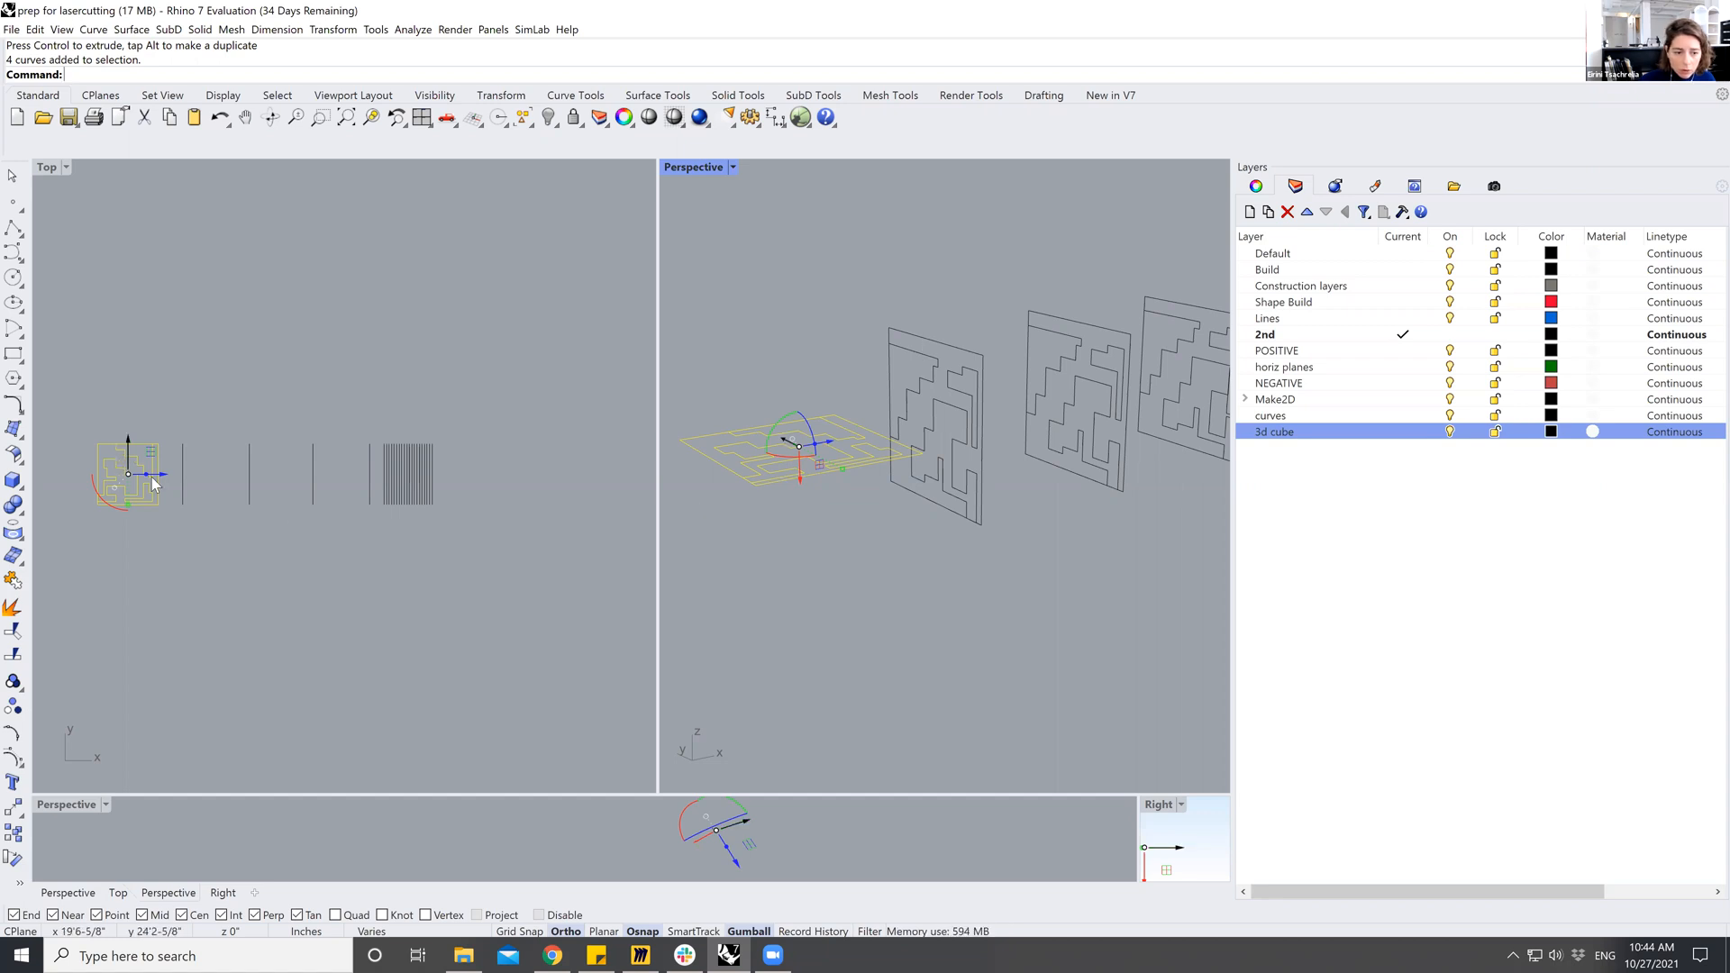
Shift the flat first slice away along X in the Top view and rotate the second slice 90 degrees about the Y axis.
drag(163, 477, 95, 474)
drag(844, 282, 988, 553)
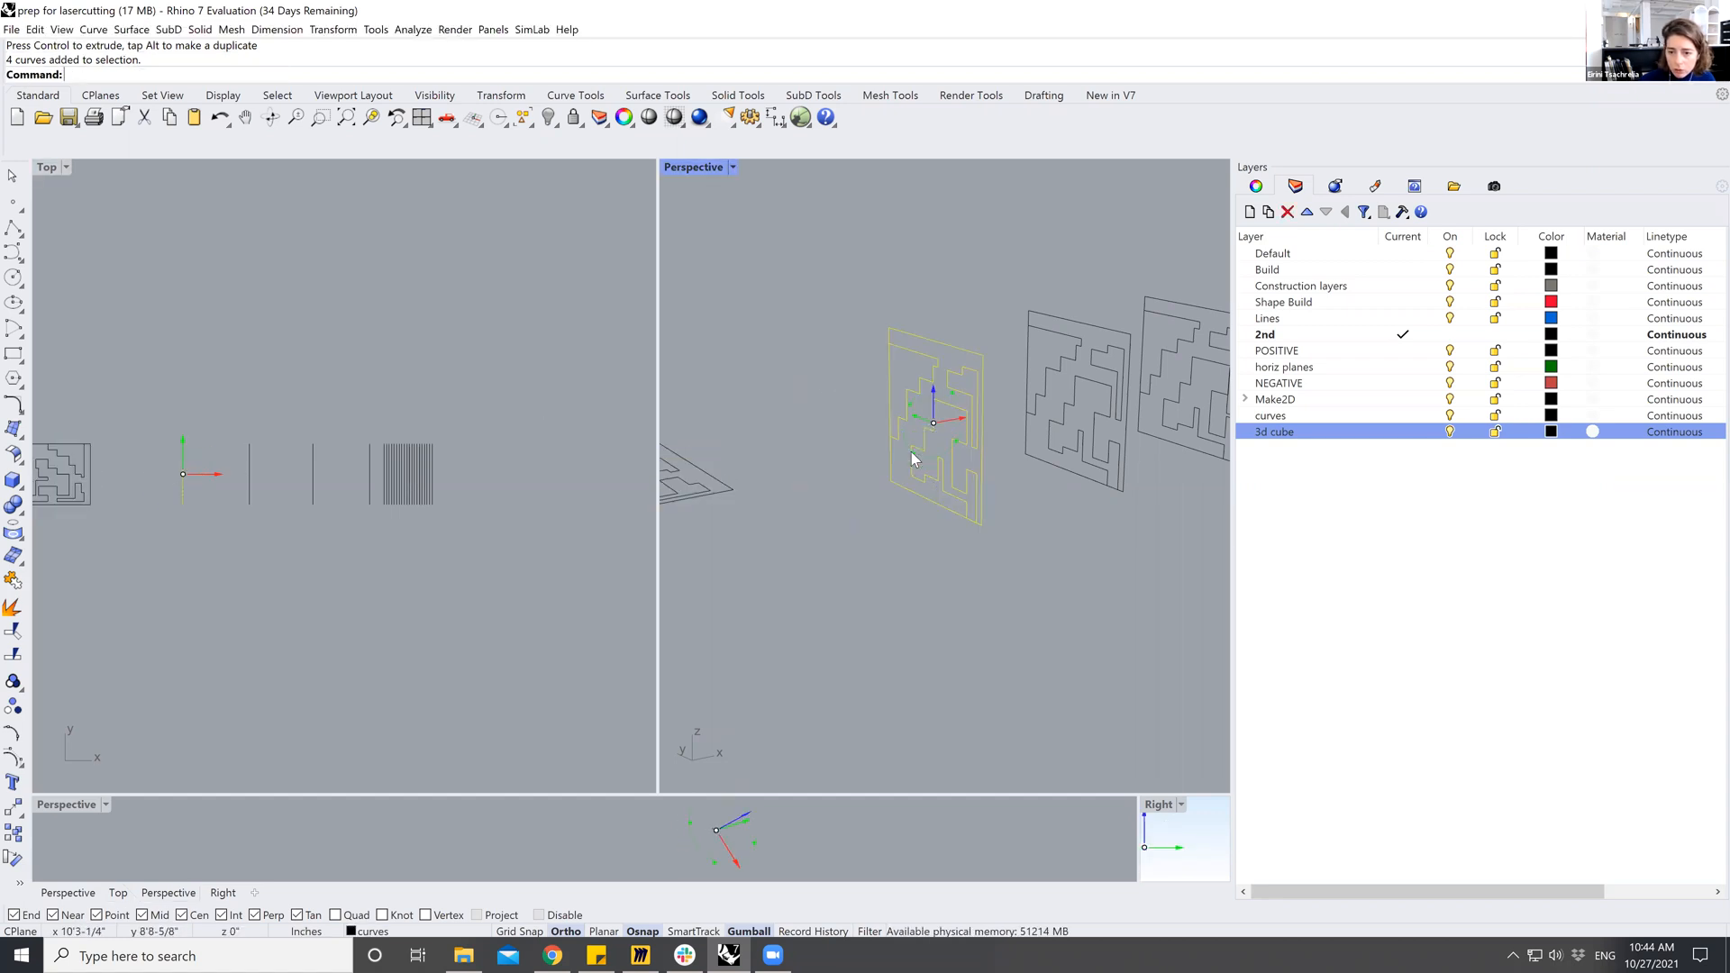
click(912, 452)
text(90)
key(Return)
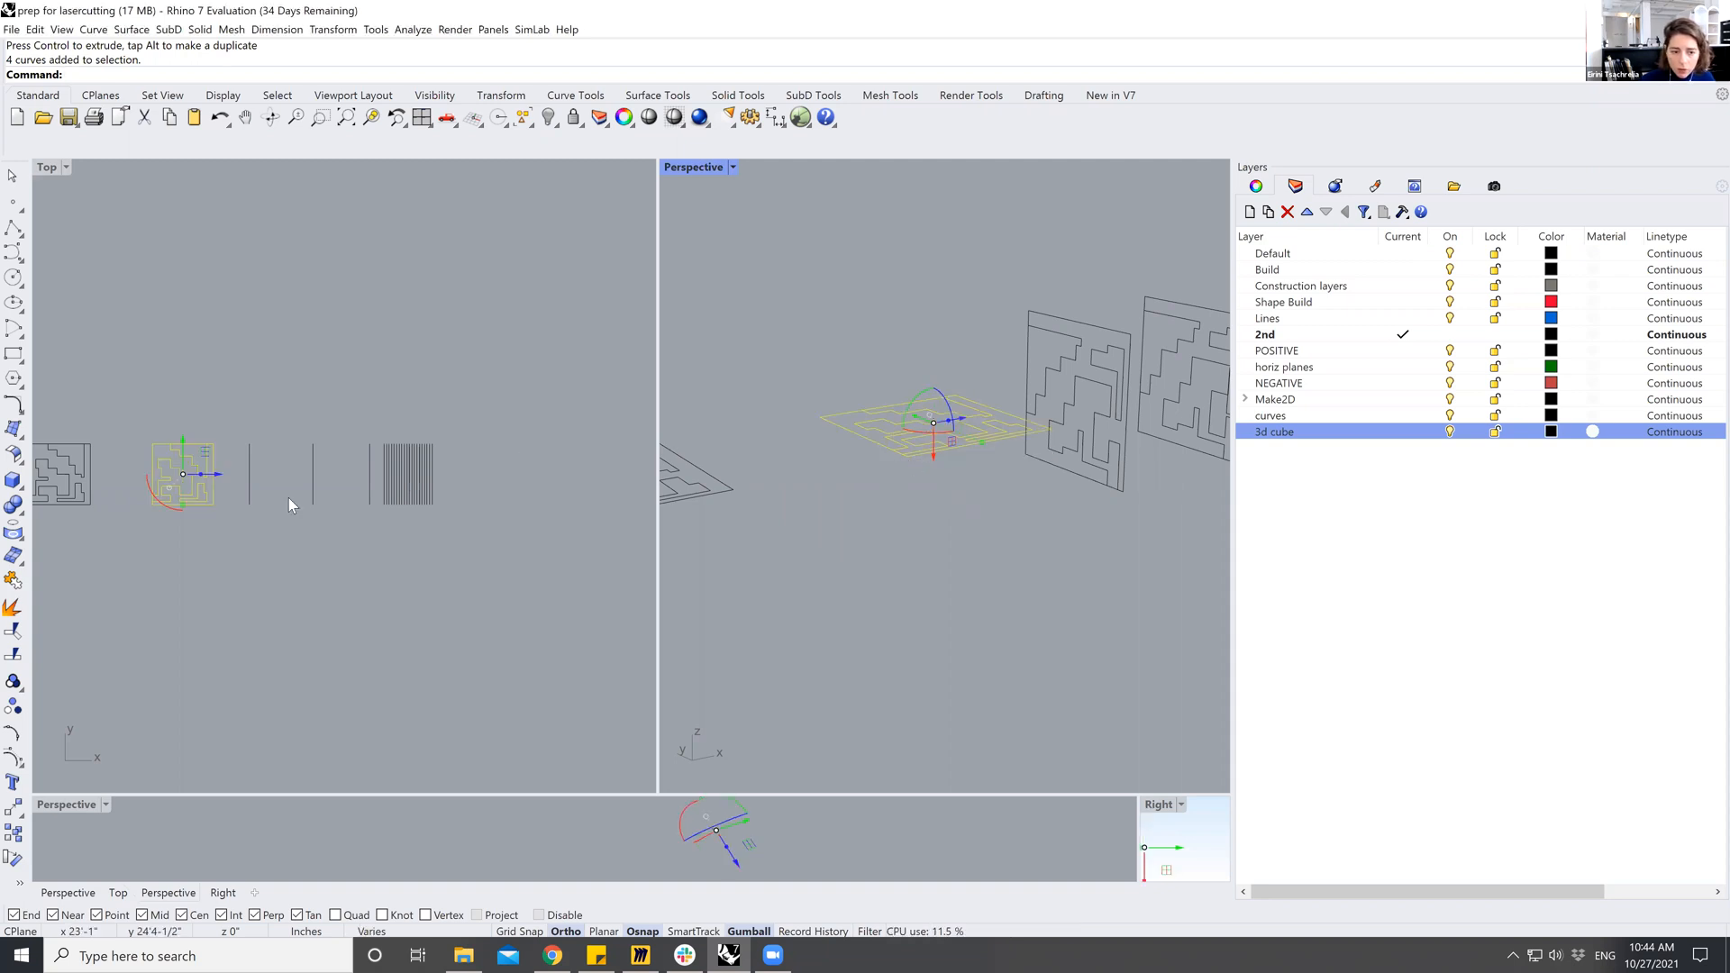
Shift the flat second slice toward the first along X and rotate the third slice 90 degrees about the Y axis.
drag(216, 476, 178, 475)
drag(981, 265, 1132, 564)
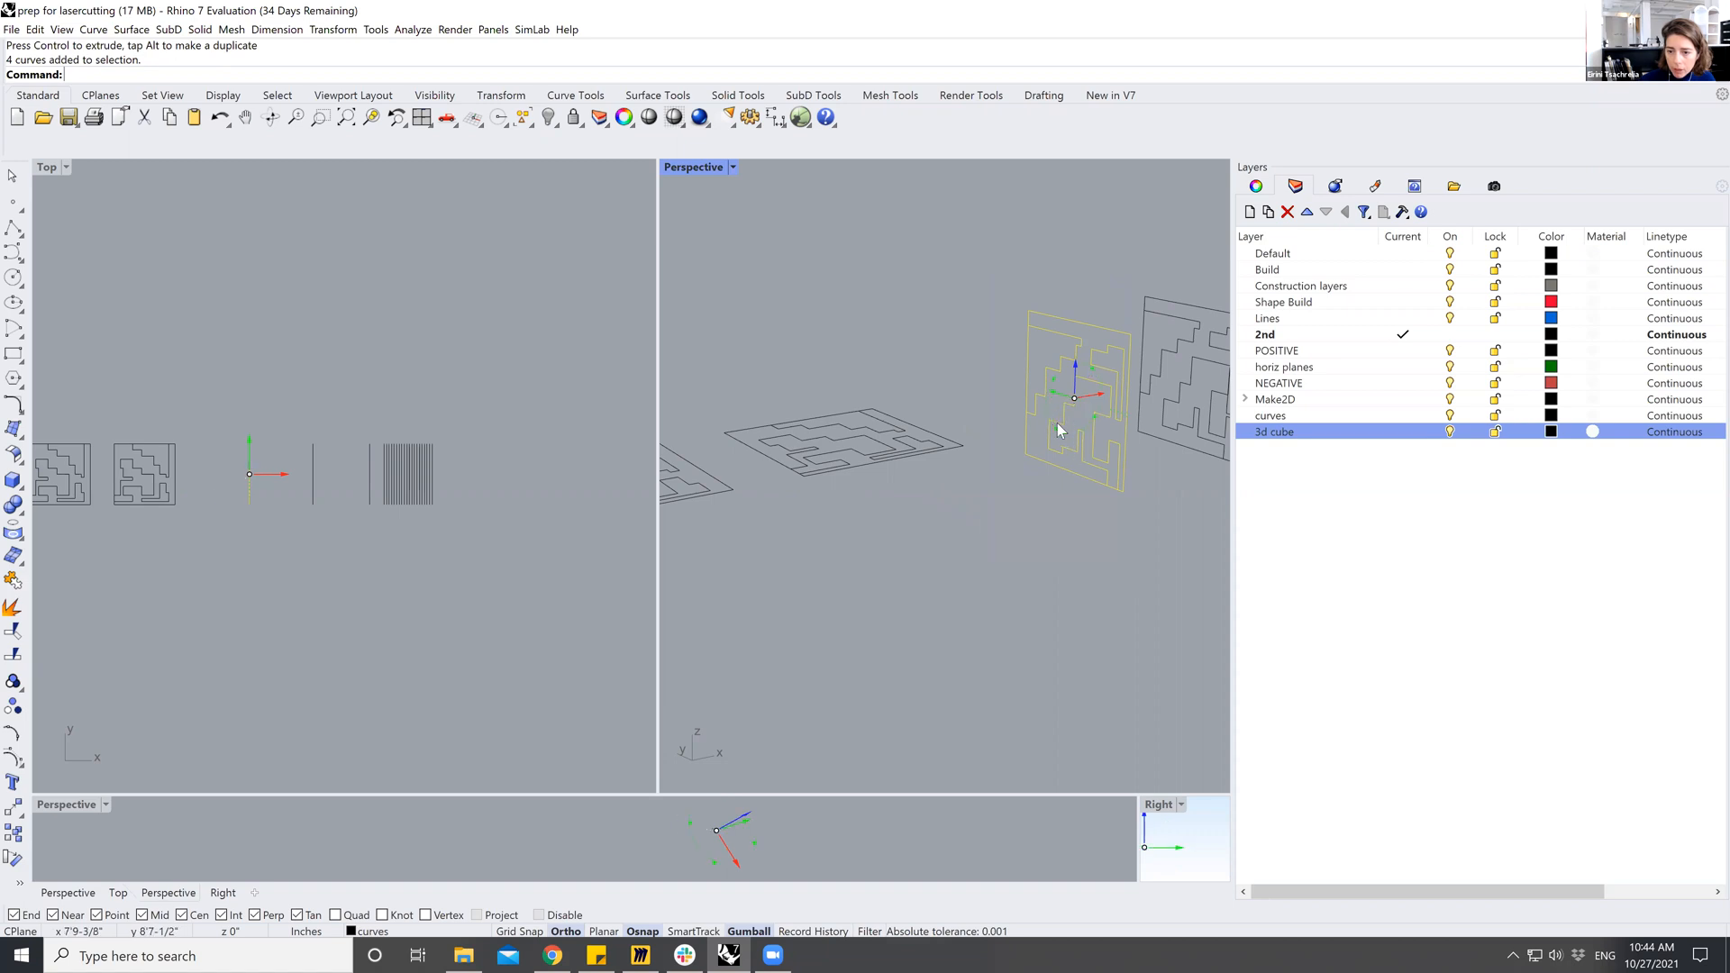
click(1059, 426)
text(90)
key(Return)
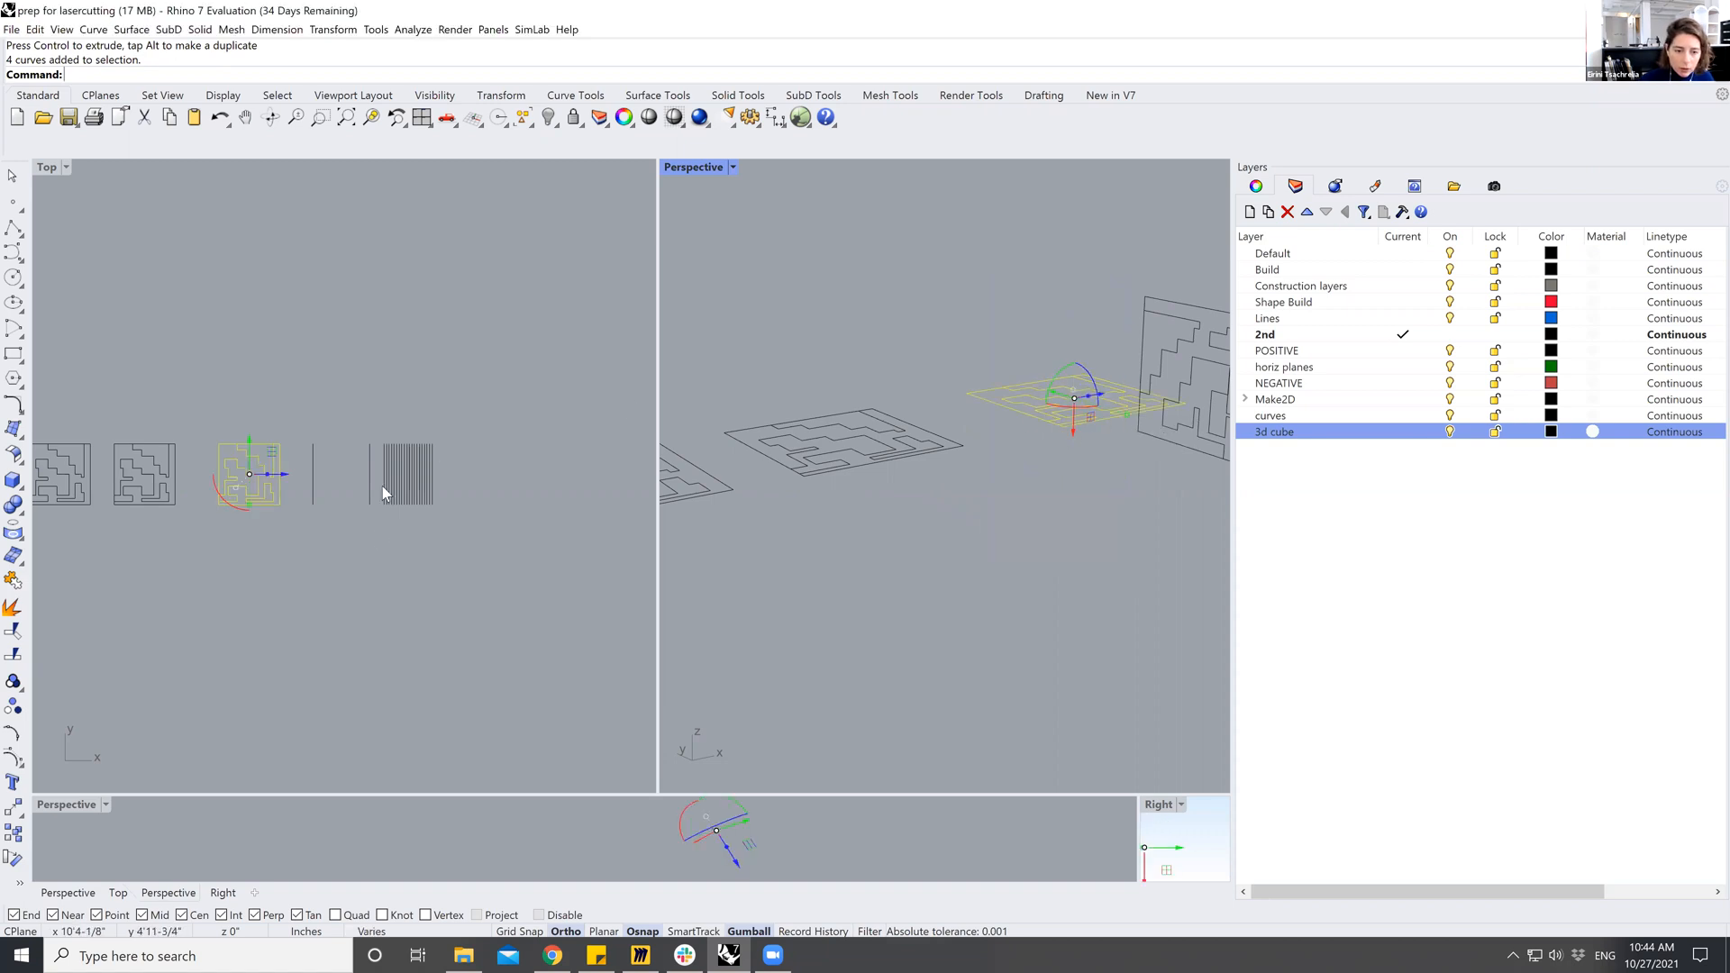
Adjust the first two flat slices along X in the Top view so that only a narrow gap separates them.
click(311, 584)
scroll(310, 584, down, 2)
right_drag(70, 463, 185, 464)
scroll(186, 462, up, 2)
drag(184, 454, 316, 591)
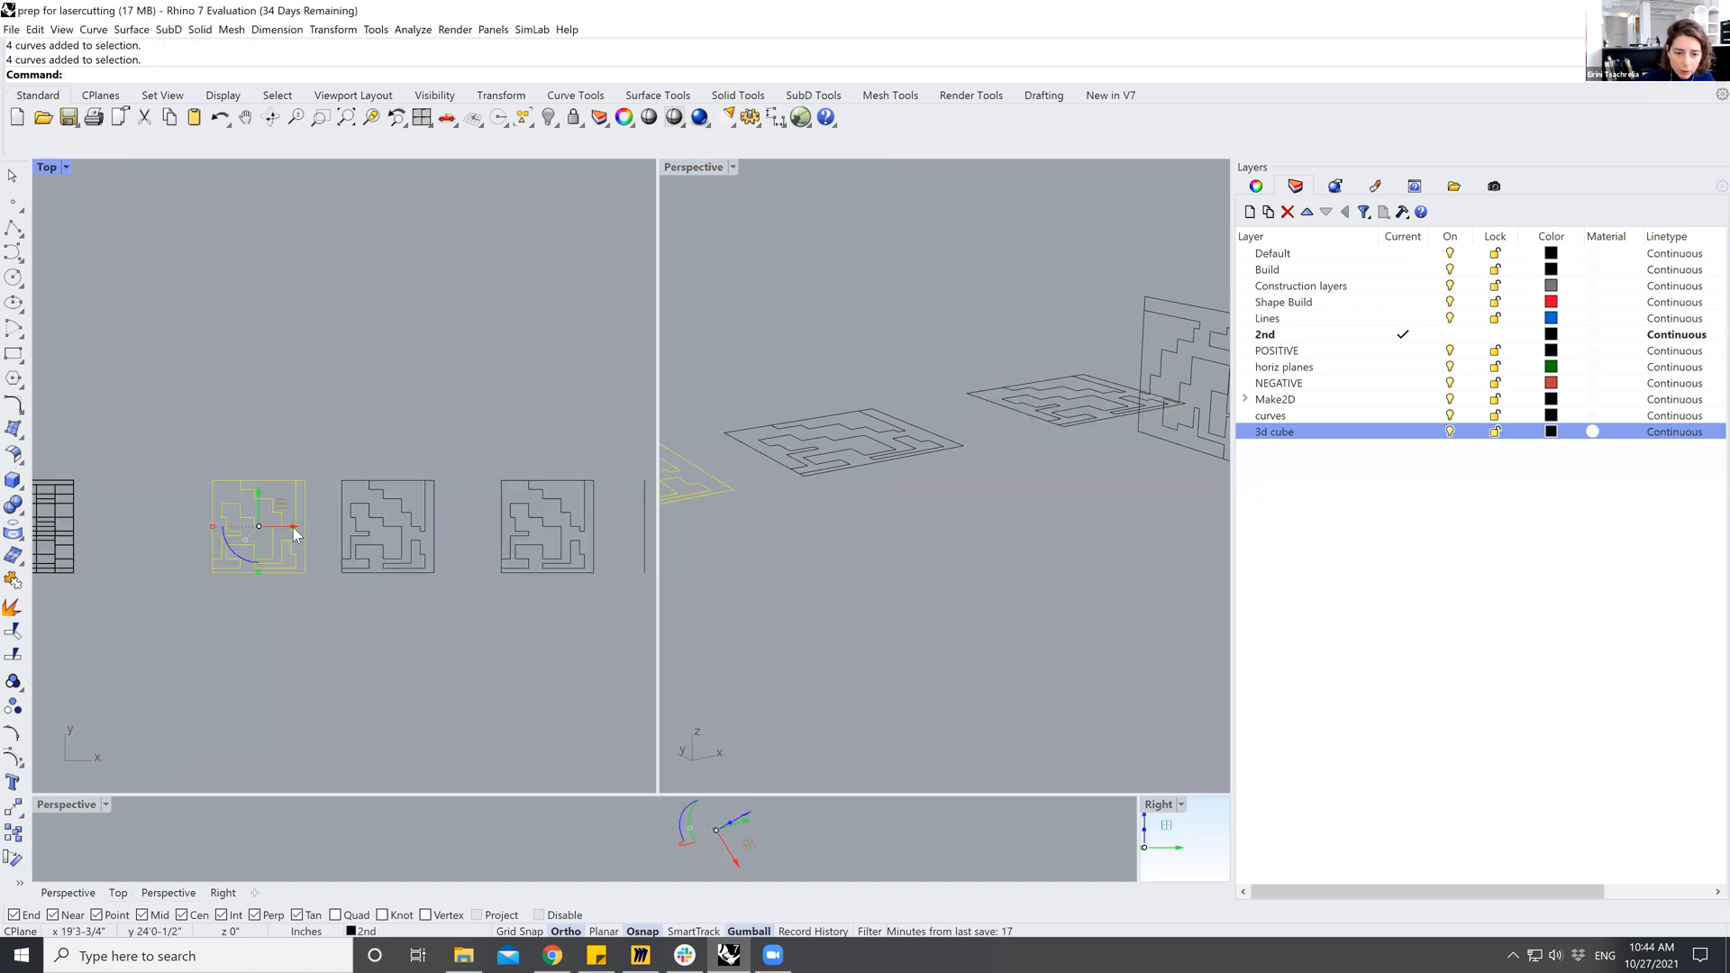
drag(272, 526, 272, 527)
drag(346, 456, 447, 637)
drag(311, 414, 326, 514)
Move the third flat slice along X until it sits beside the second with the same narrow gap.
scroll(428, 549, up, 2)
scroll(404, 409, down, 3)
drag(410, 397, 564, 561)
drag(538, 488, 436, 484)
click(441, 590)
scroll(292, 498, up, 4)
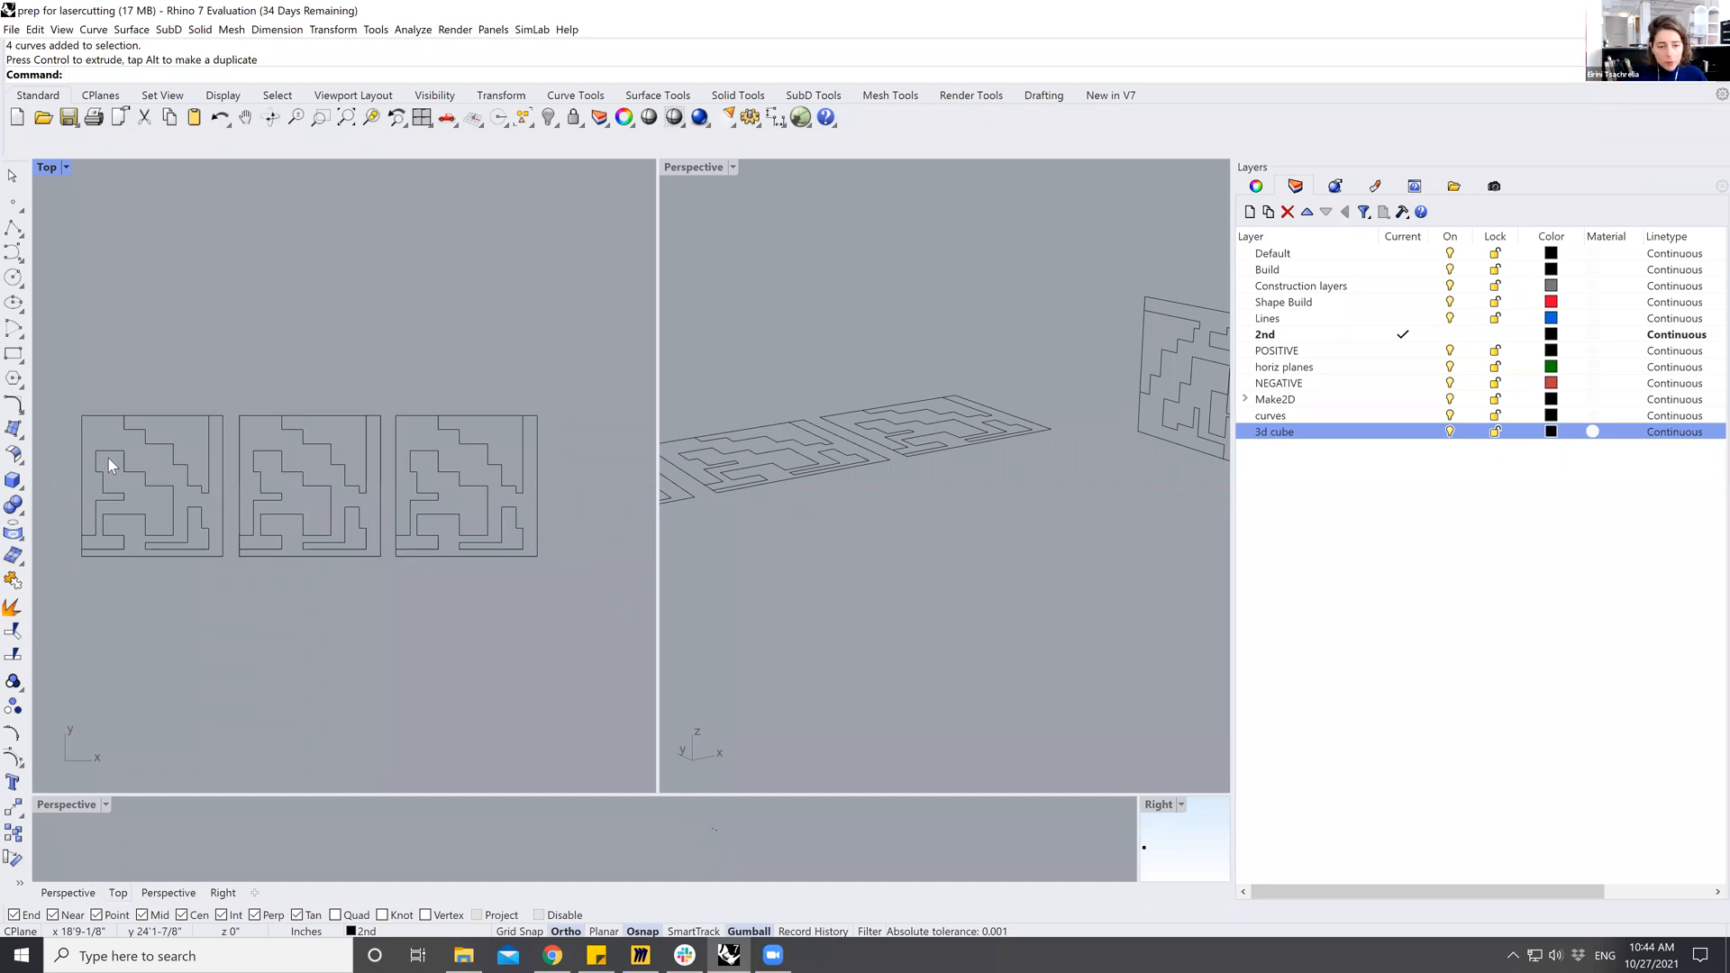
Rotate the fourth slice 90 degrees about the Y axis and move it along X to sit beside the third flat slice.
scroll(836, 446, down, 5)
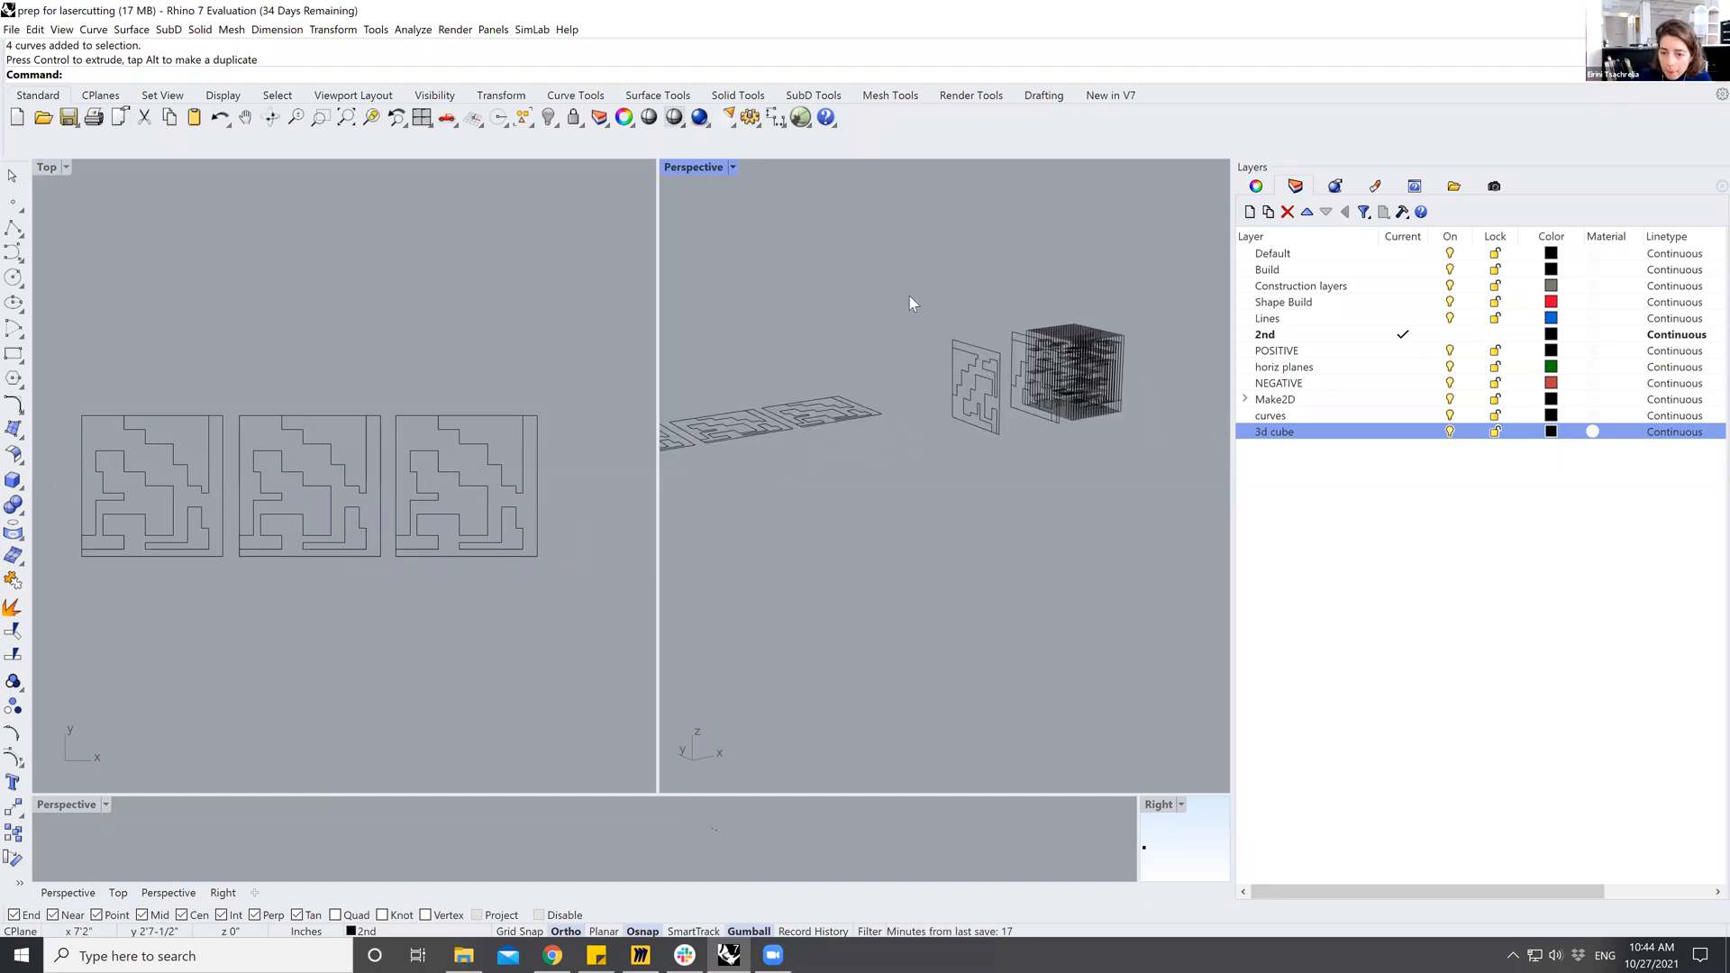
drag(1003, 458, 1004, 457)
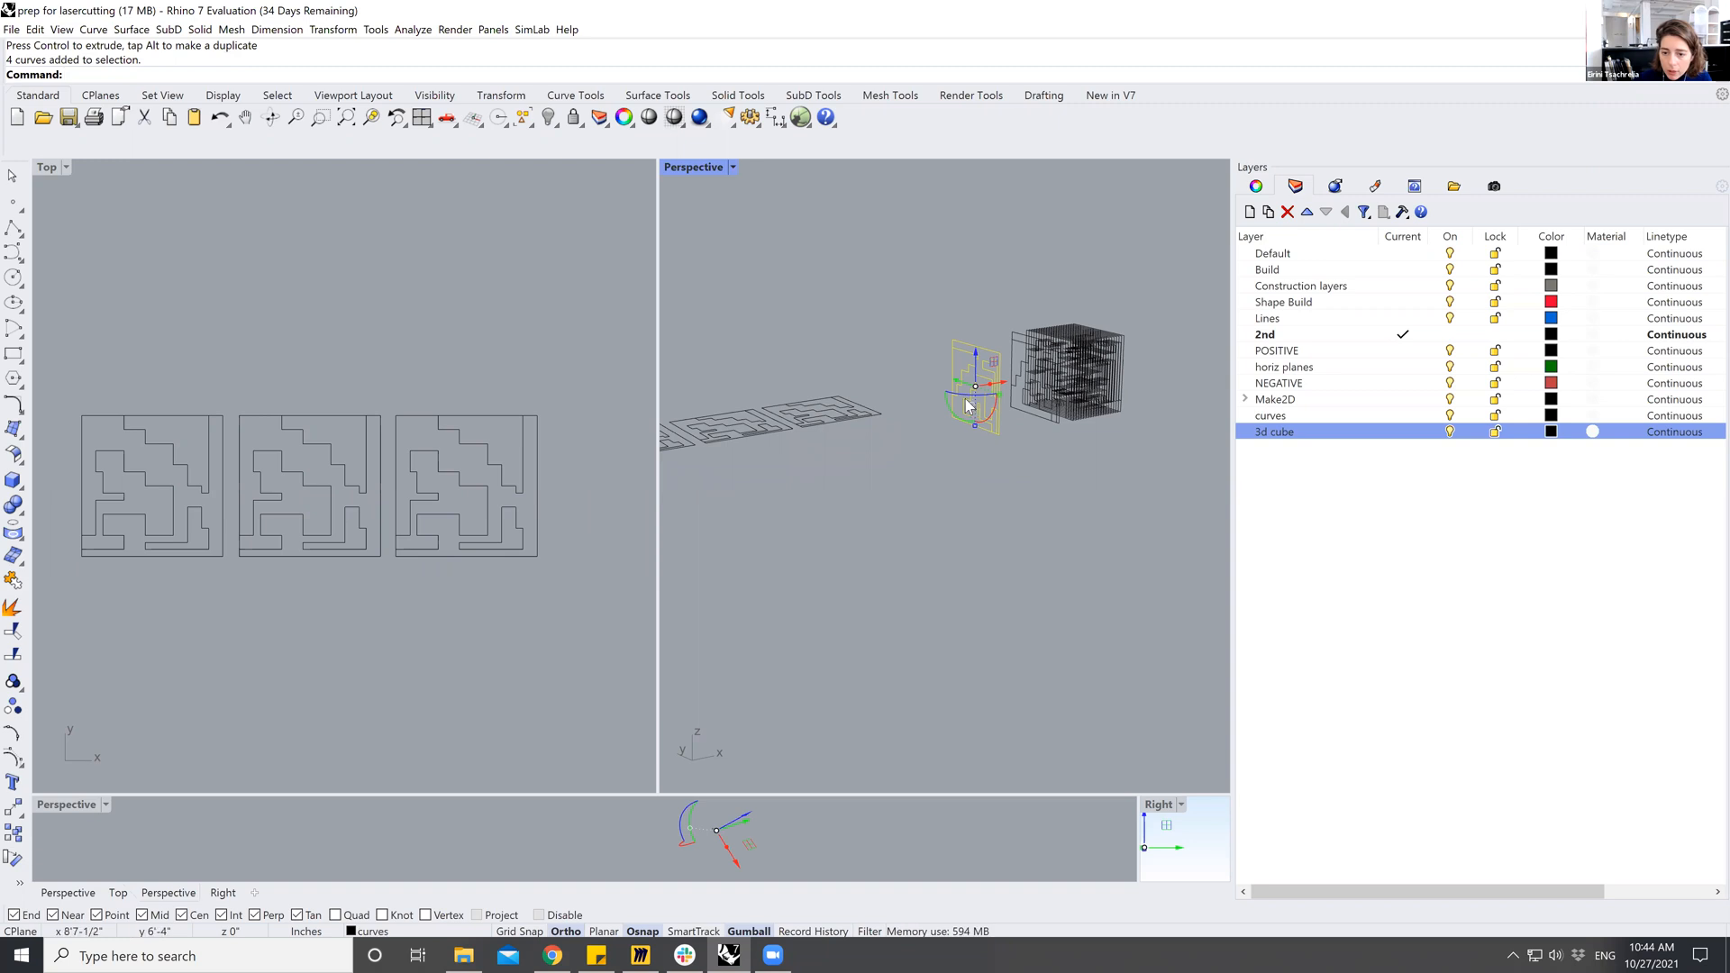
click(963, 422)
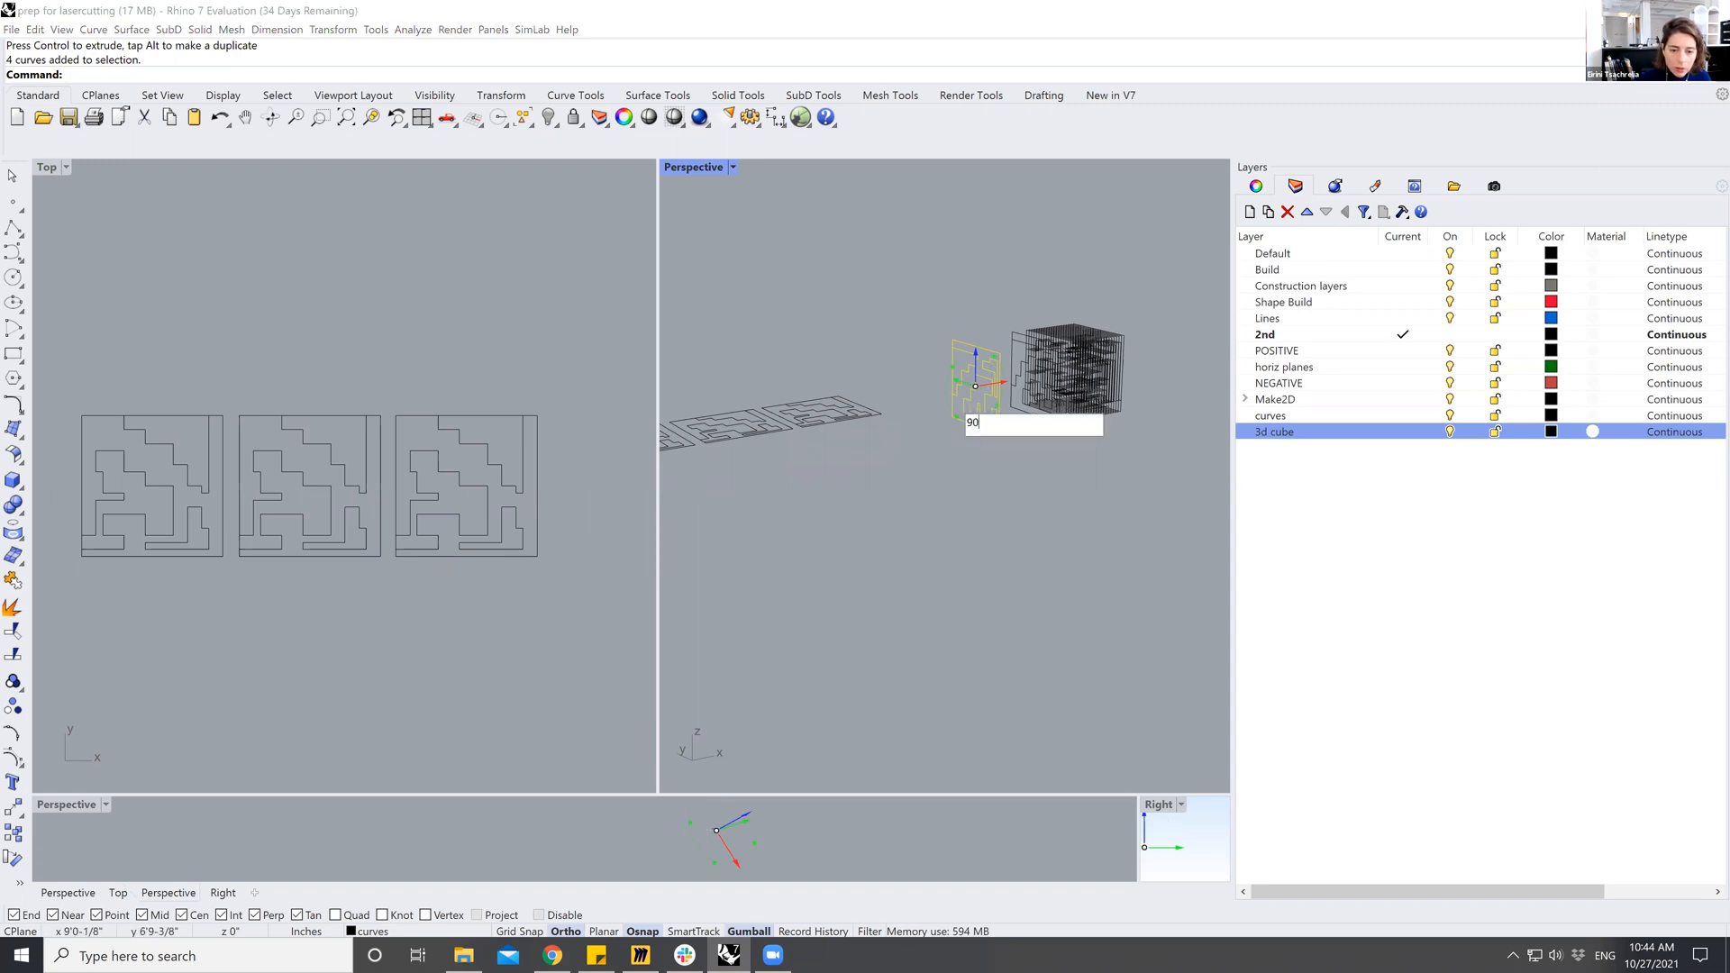
key(Return)
scroll(219, 451, down, 6)
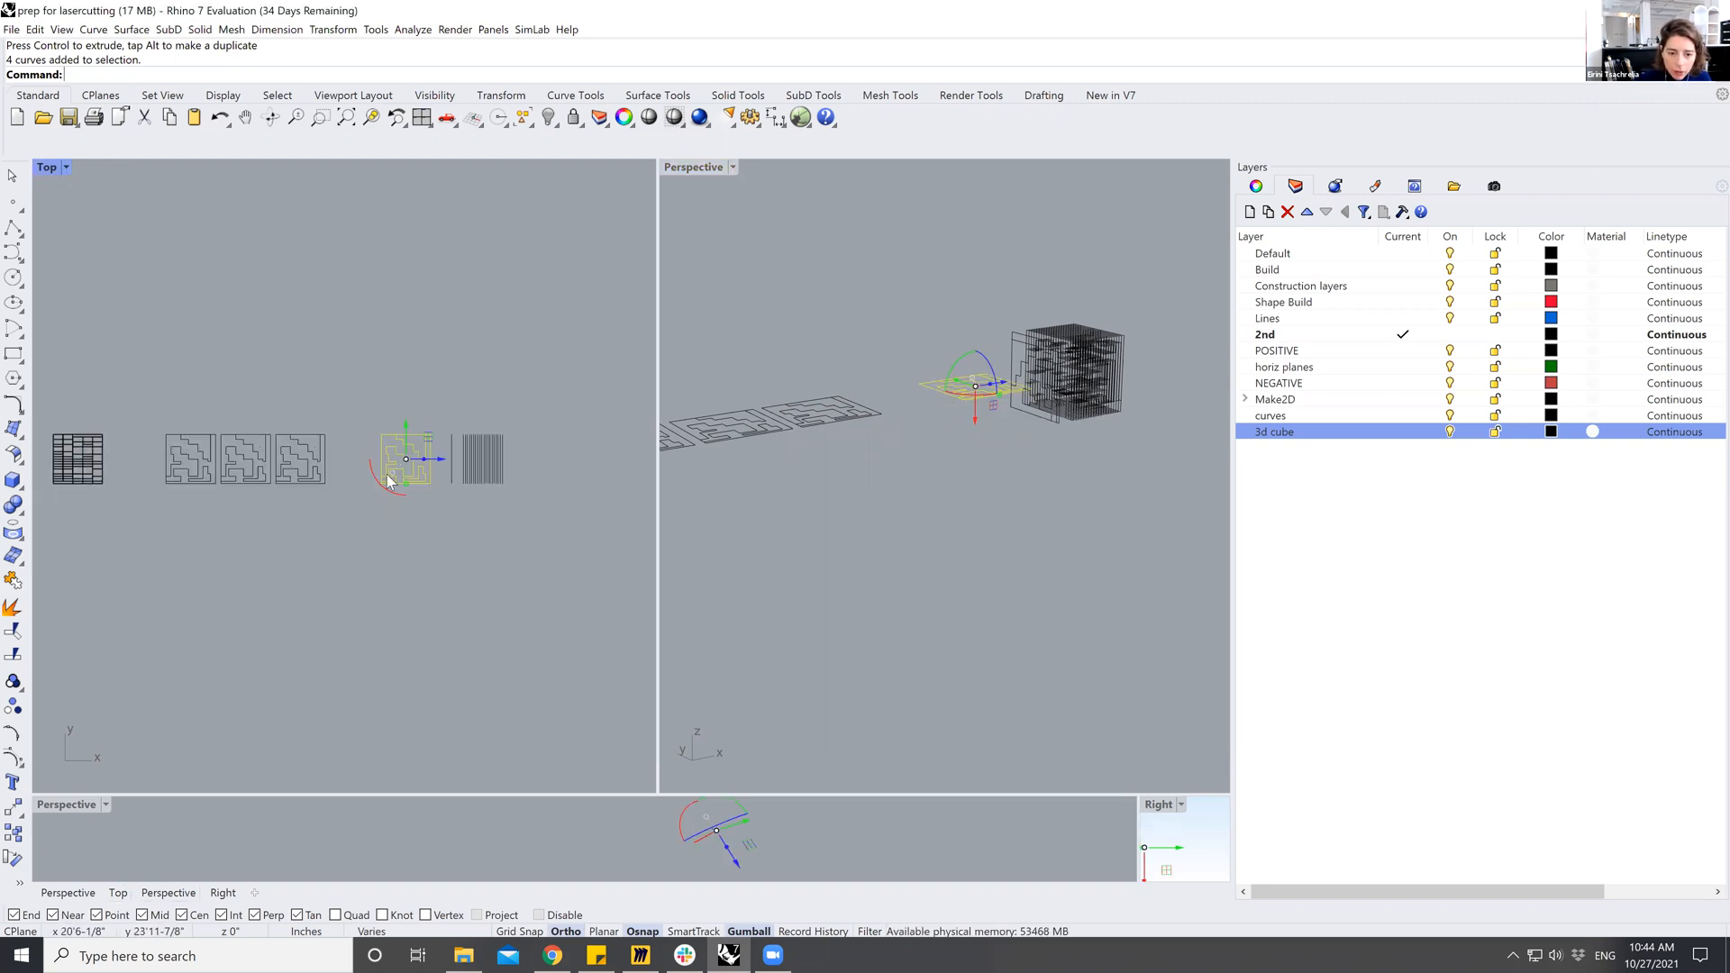
drag(436, 460, 382, 459)
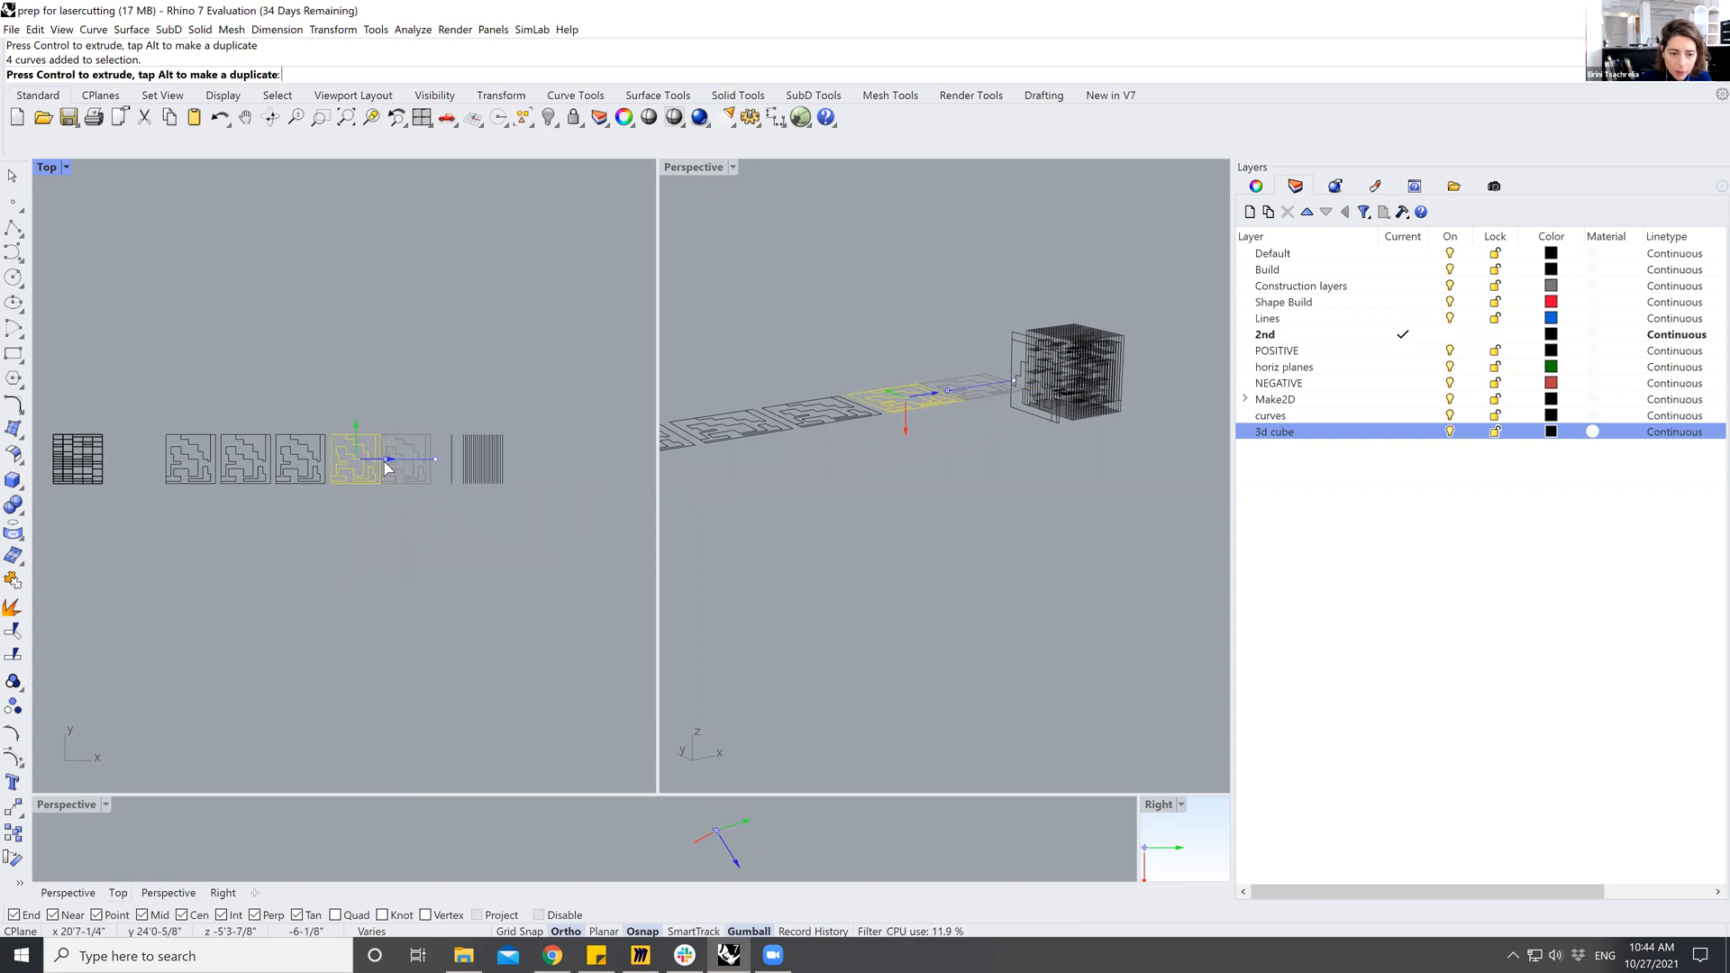
click(424, 542)
Move the fifth slice away from the contour stack toward the flat row and rotate it 90 degrees about the Y axis.
scroll(462, 468, up, 3)
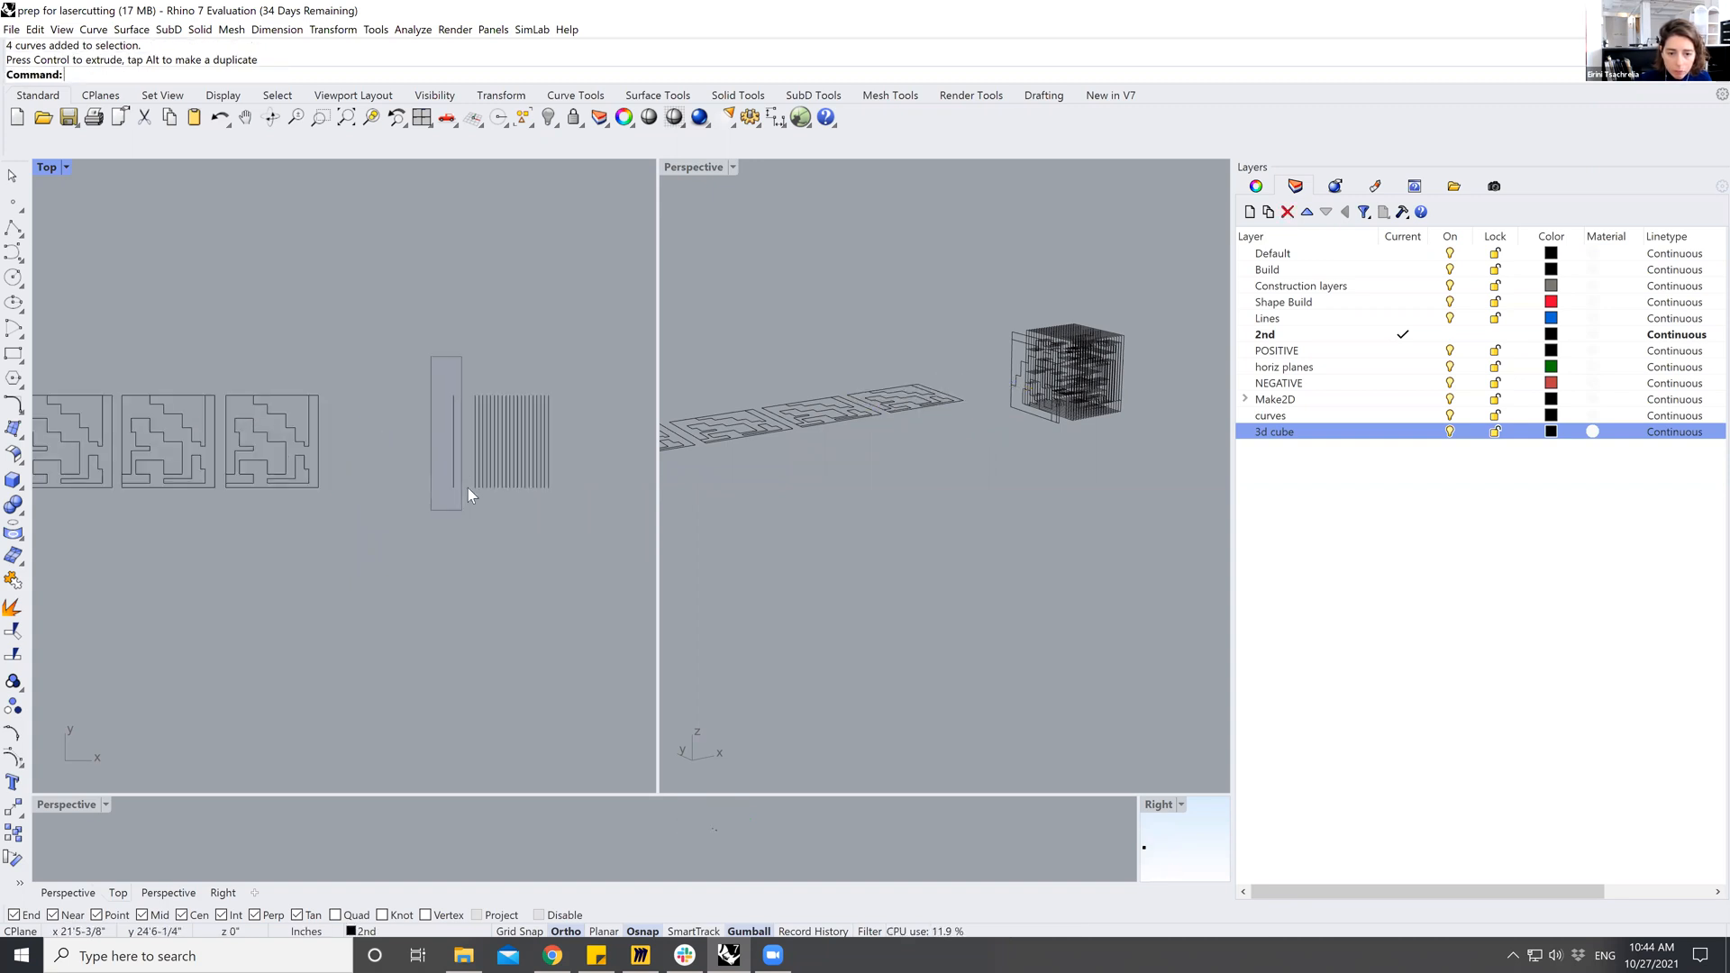
click(468, 488)
drag(486, 446, 391, 434)
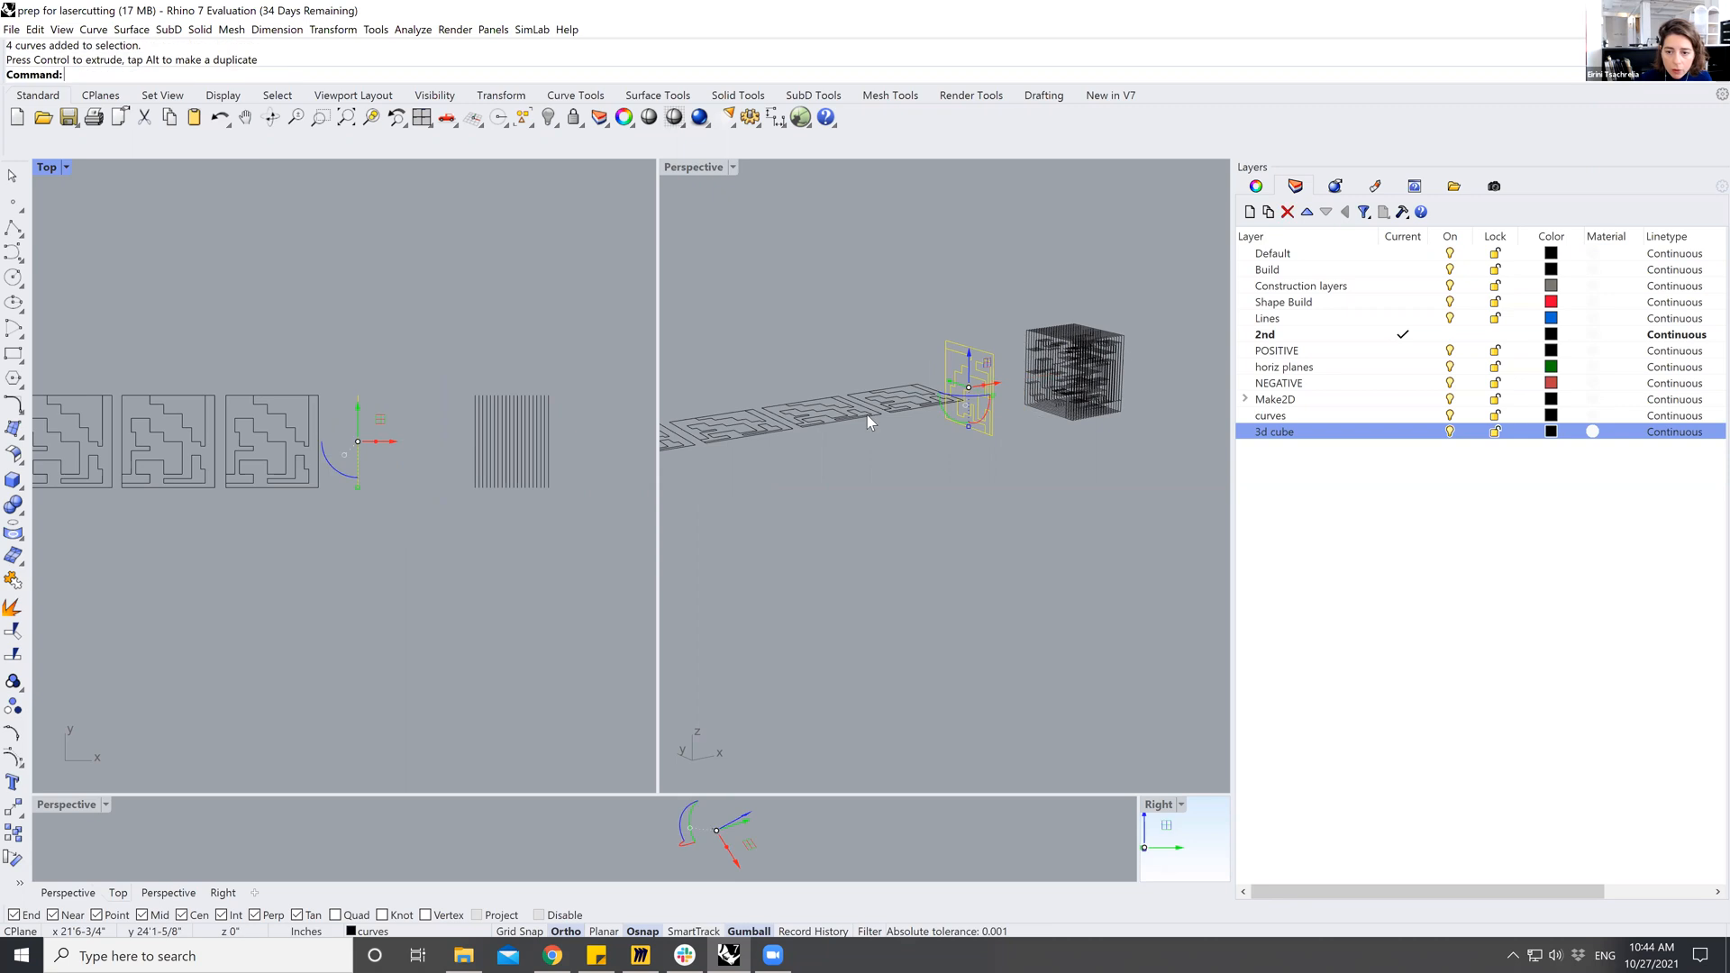
click(957, 418)
text(9)
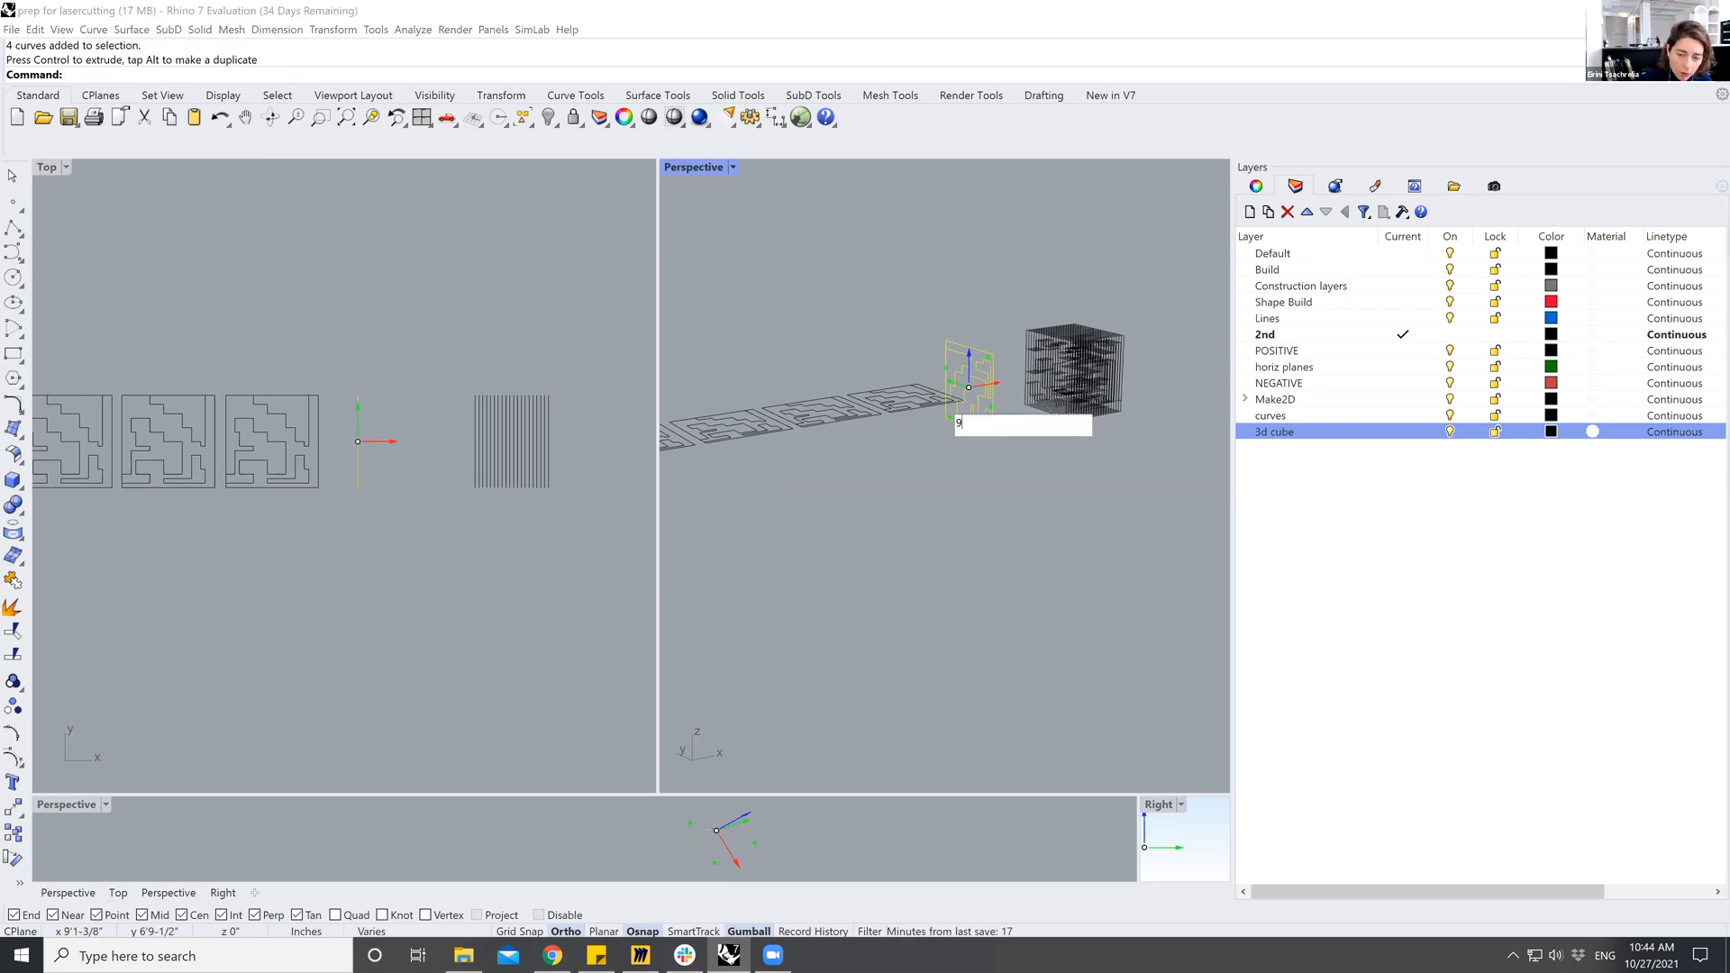
text(0)
key(Return)
Adjust the fifth flat slice along X so that it ends the row with a narrow gap to the fourth.
drag(402, 441, 421, 441)
scroll(478, 579, down, 1)
key(Escape)
scroll(406, 631, down, 5)
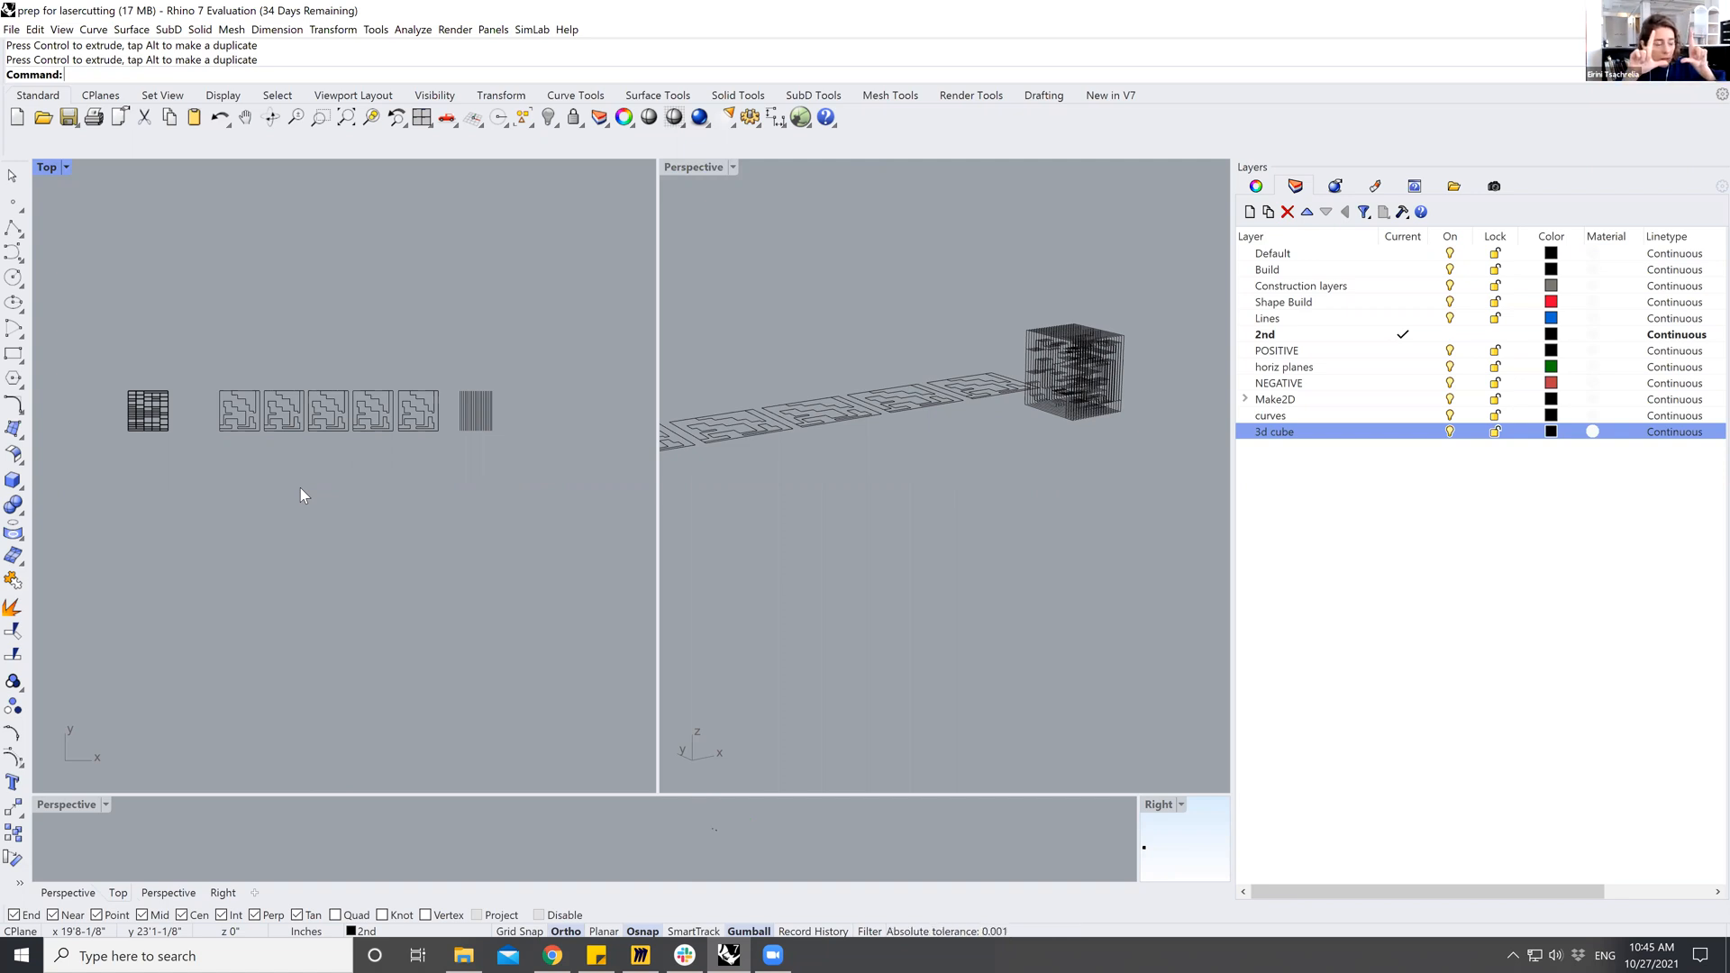
Draw a 40 by 30 inch rectangle in the Top view, starting from a corner just above the first flat slice.
scroll(144, 394, up, 10)
scroll(365, 505, up, 8)
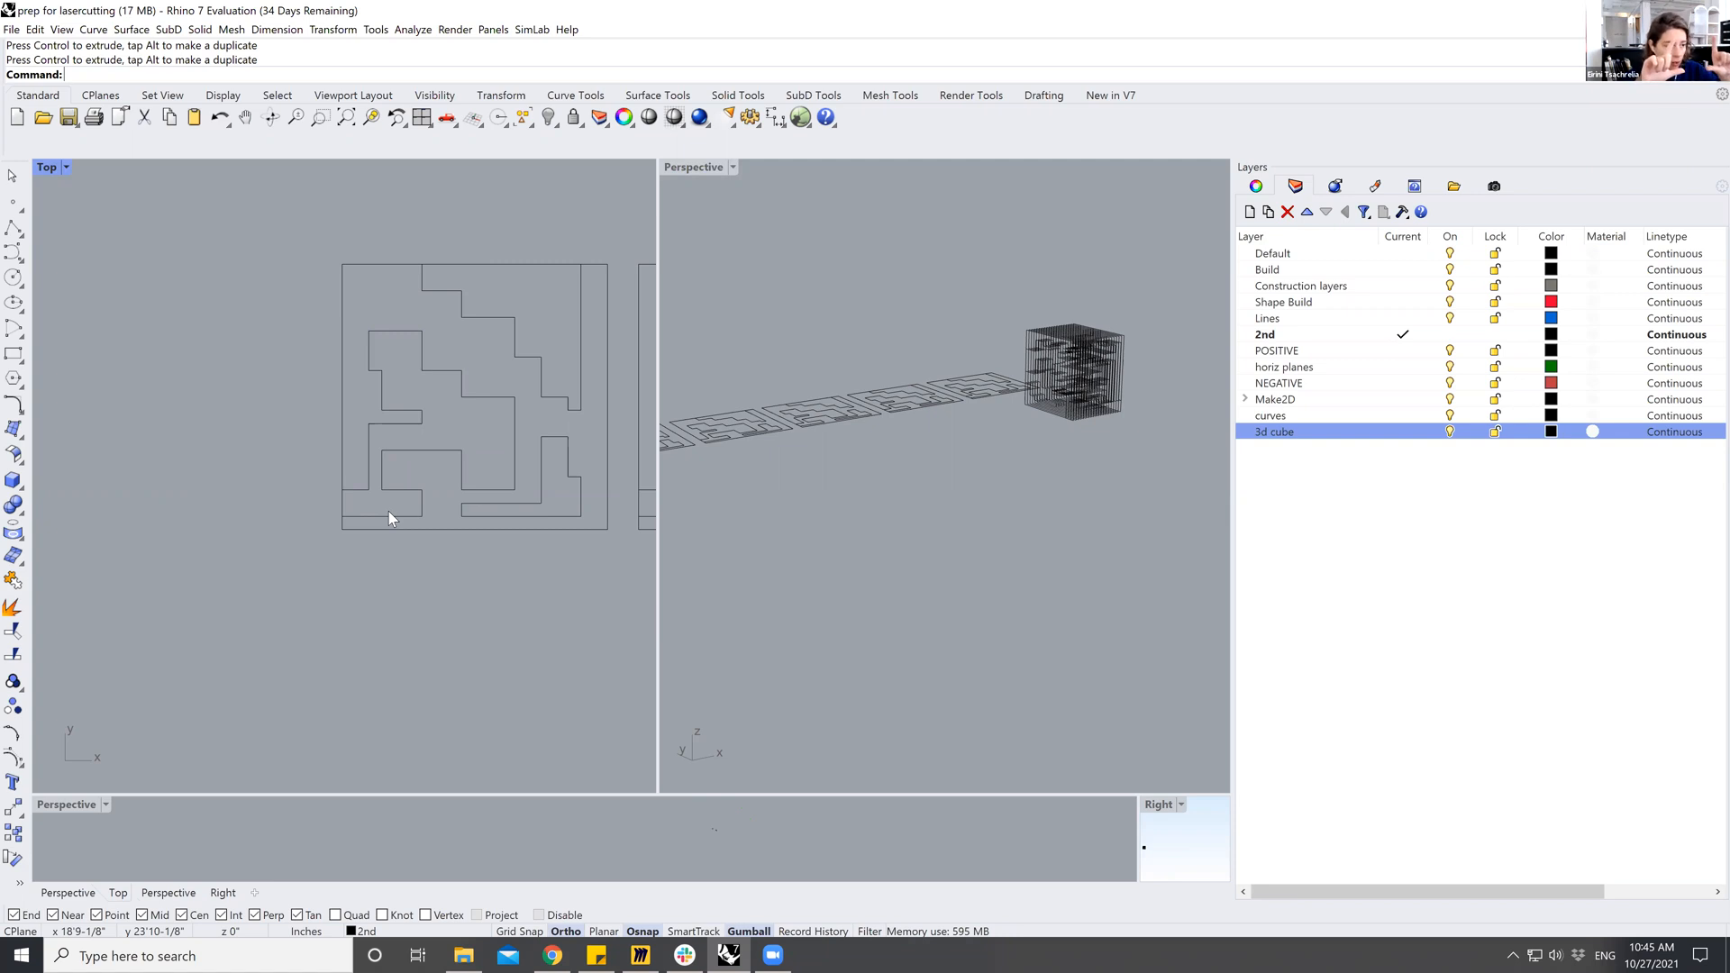
scroll(247, 409, down, 5)
text(text)
key(Return)
text(rec)
key(Return)
click(217, 376)
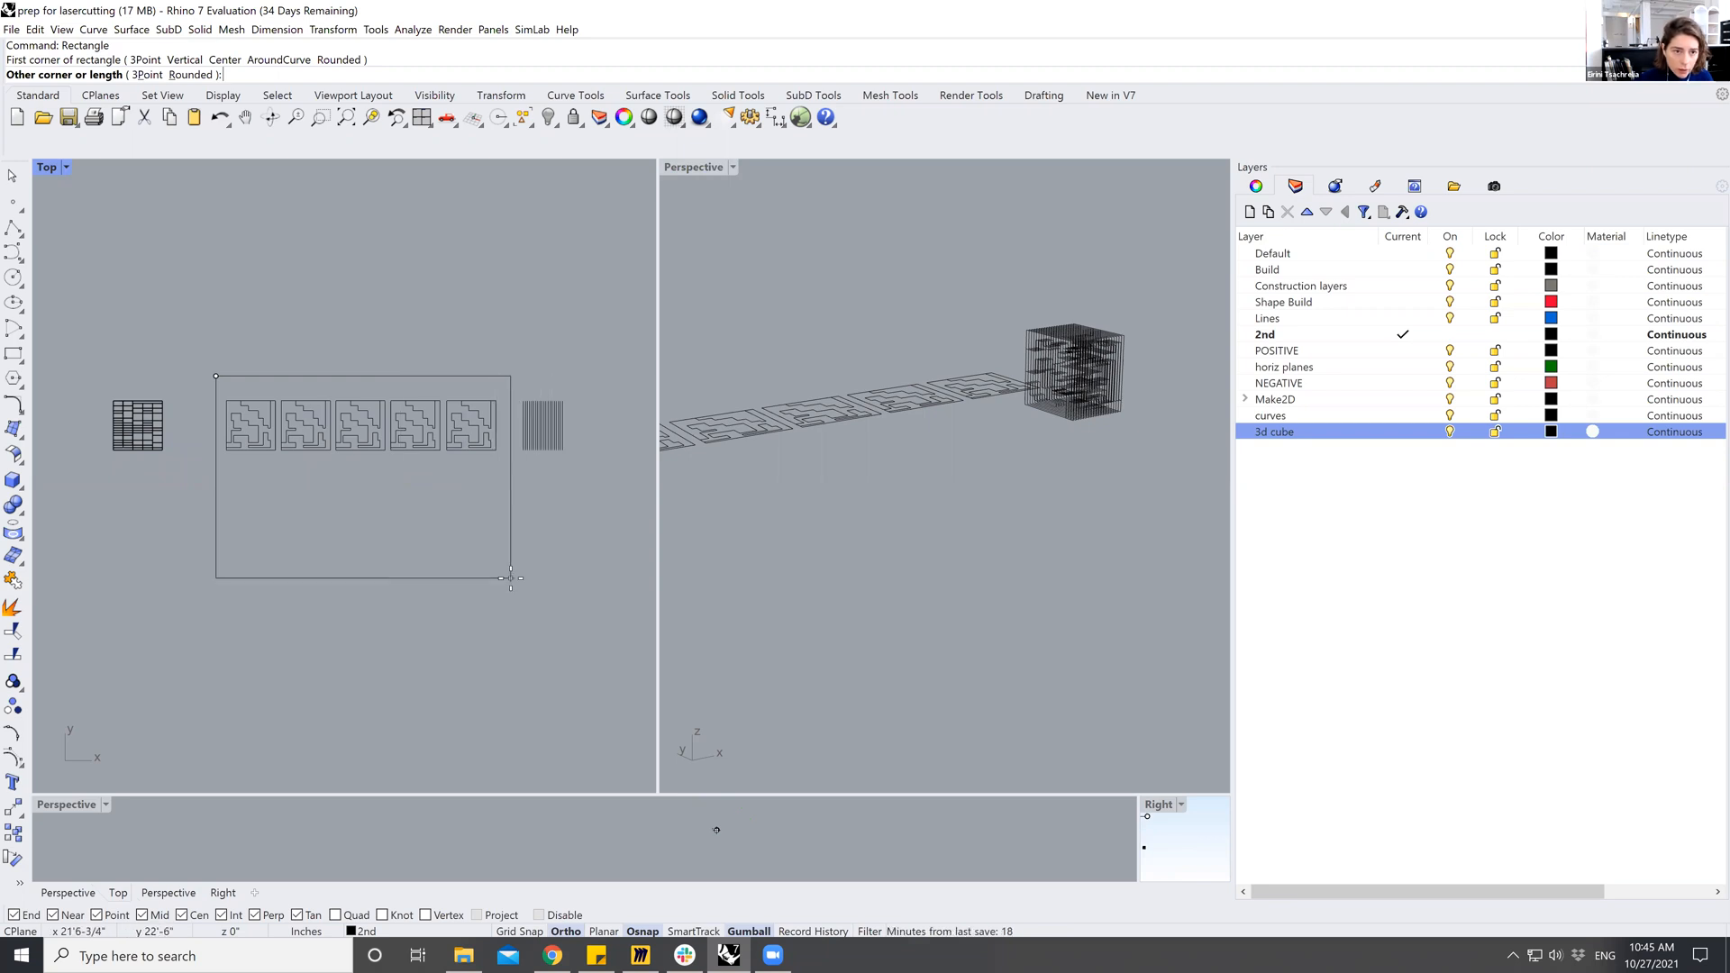
text(40)
key(Return)
text(30)
key(Return)
Measure the width and the height of the sheet rectangle with the Distance command.
scroll(469, 499, down, 3)
text(dist)
key(Return)
click(333, 300)
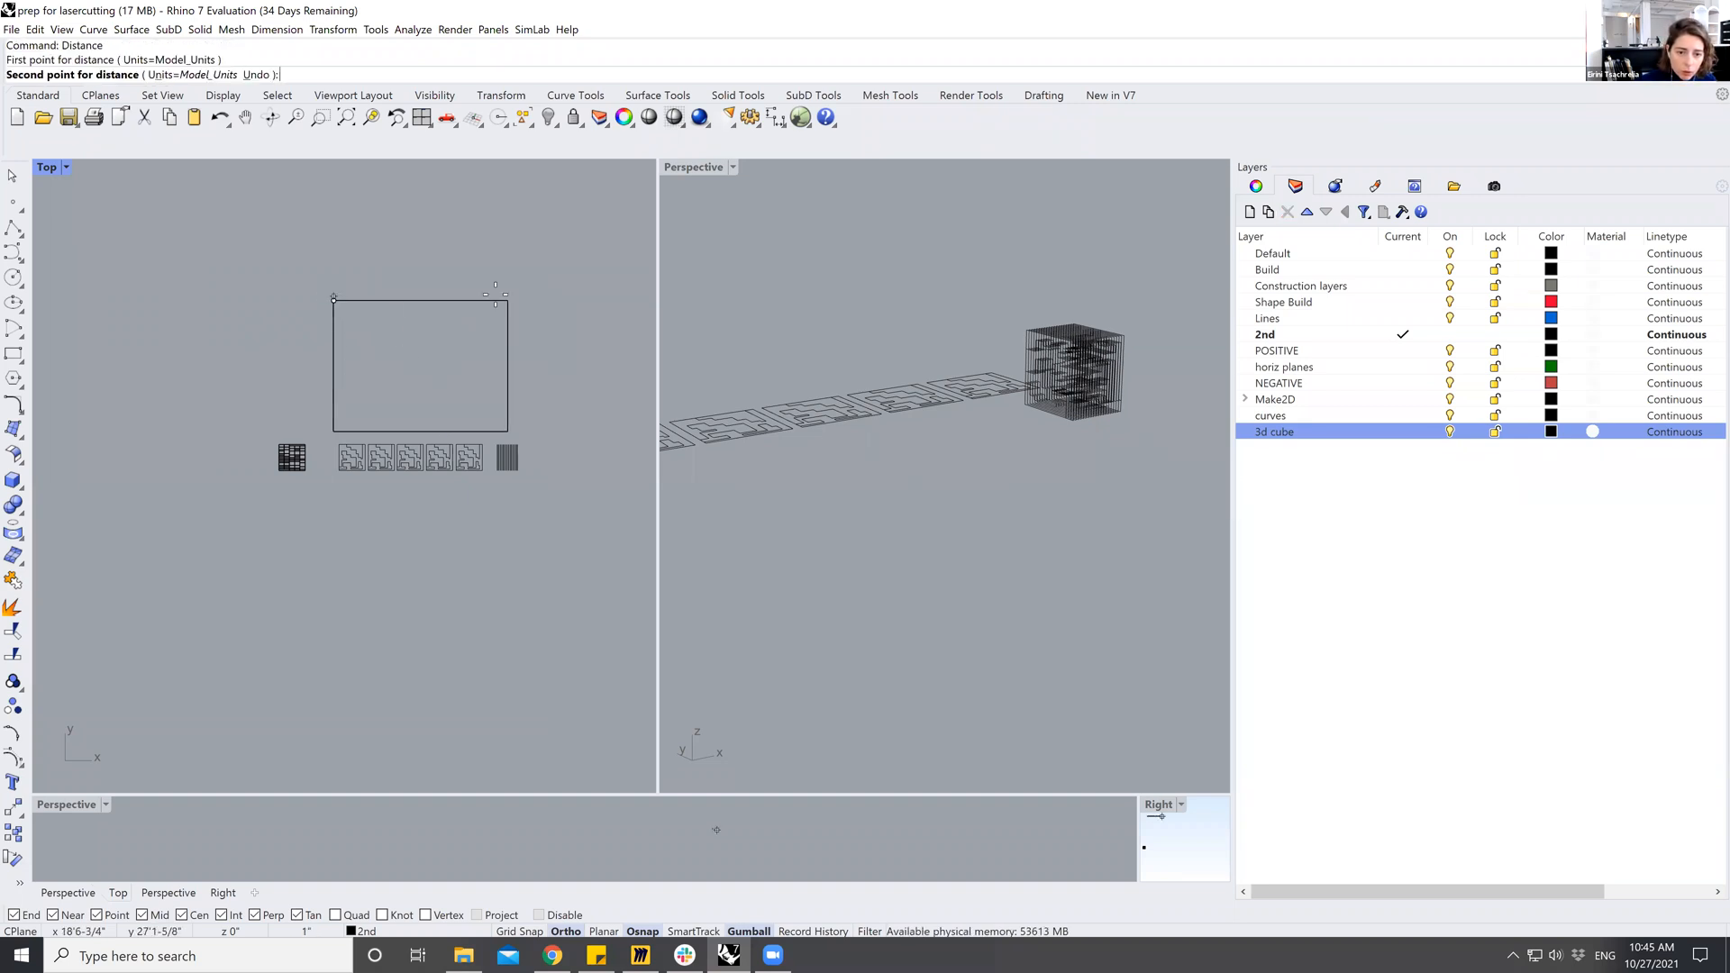
click(507, 298)
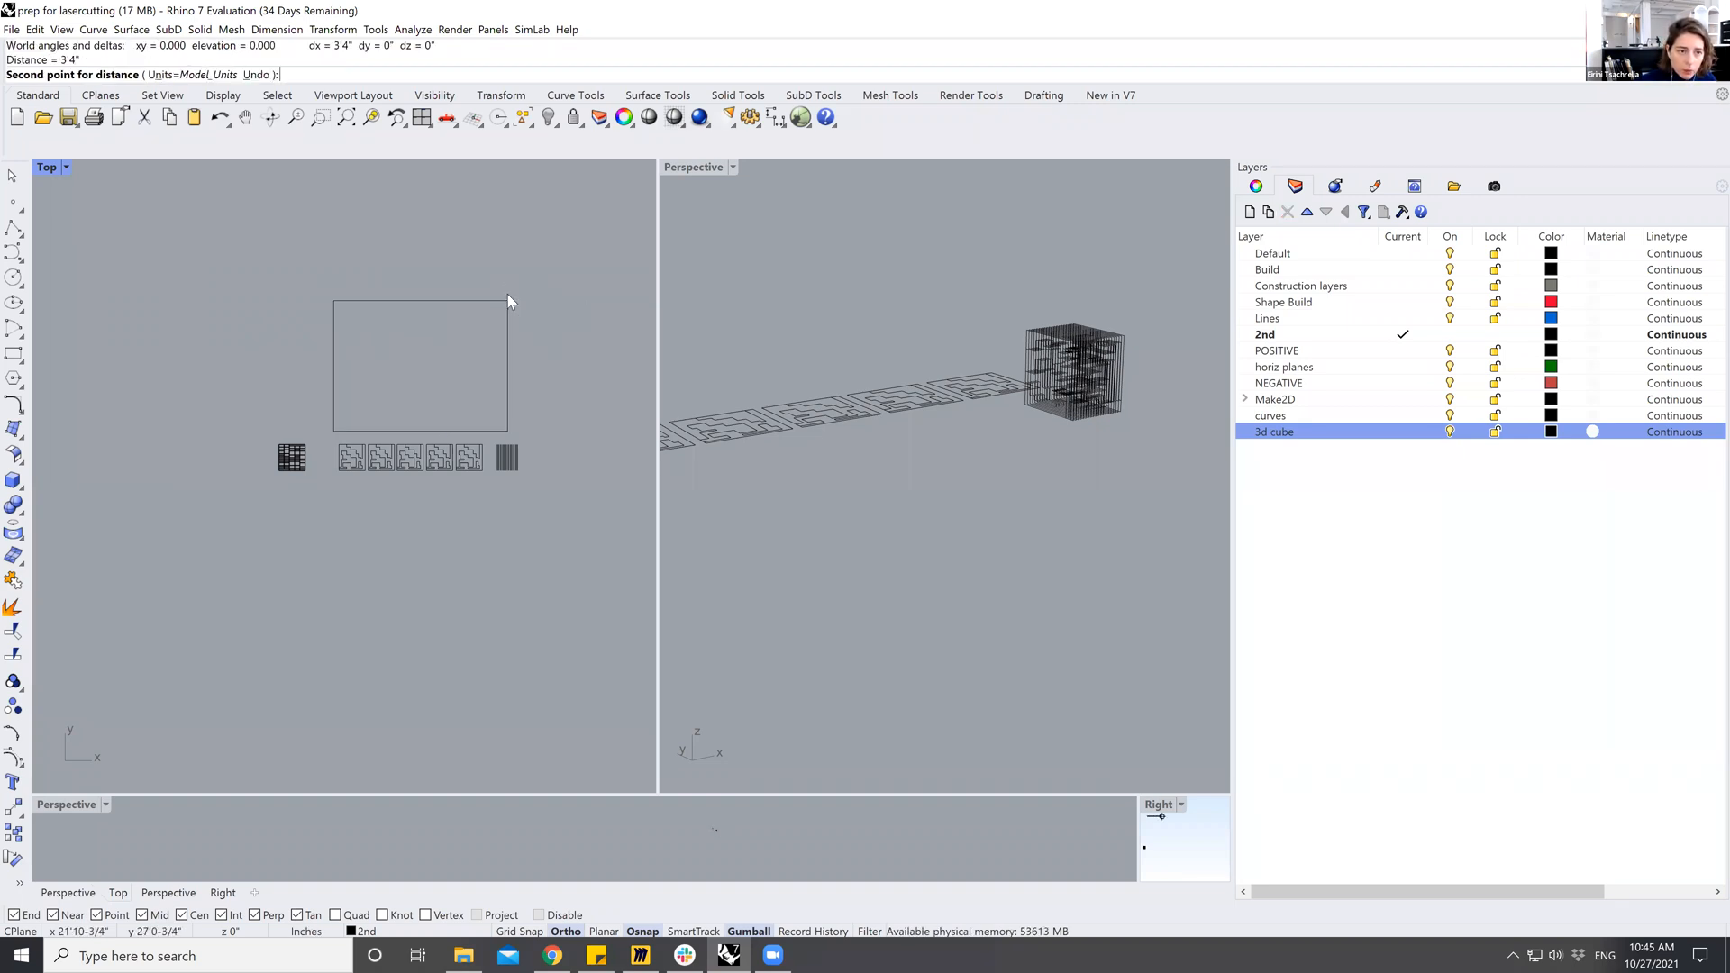
key(Return)
click(333, 300)
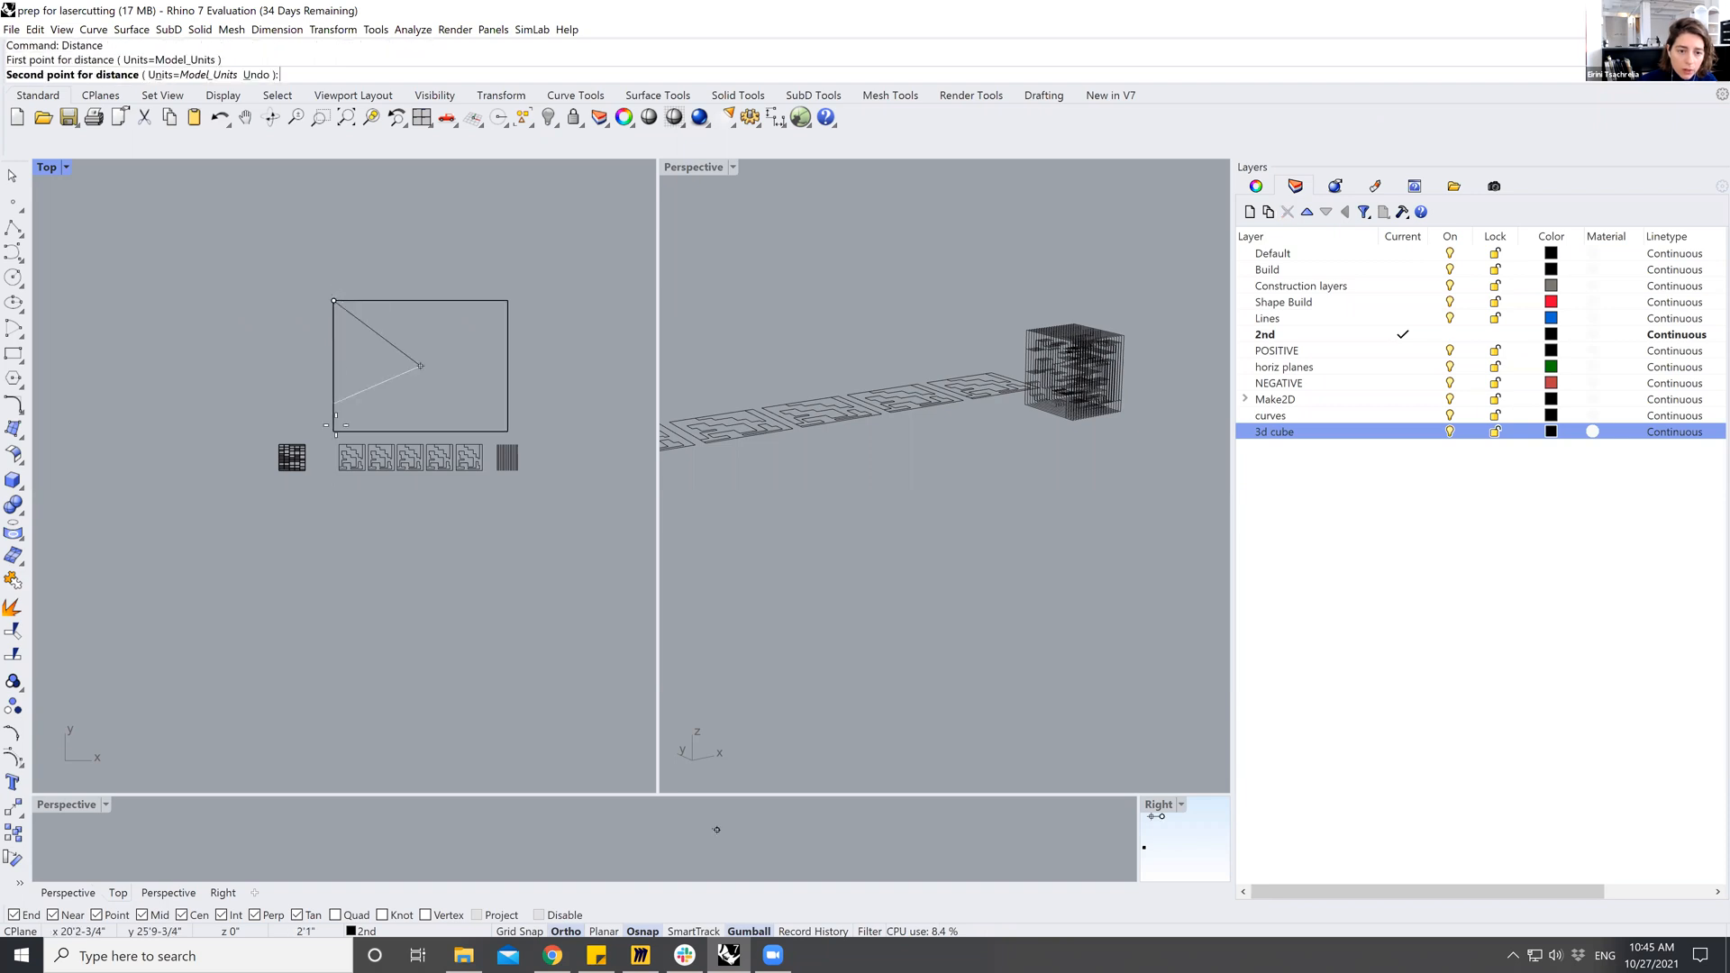
click(334, 431)
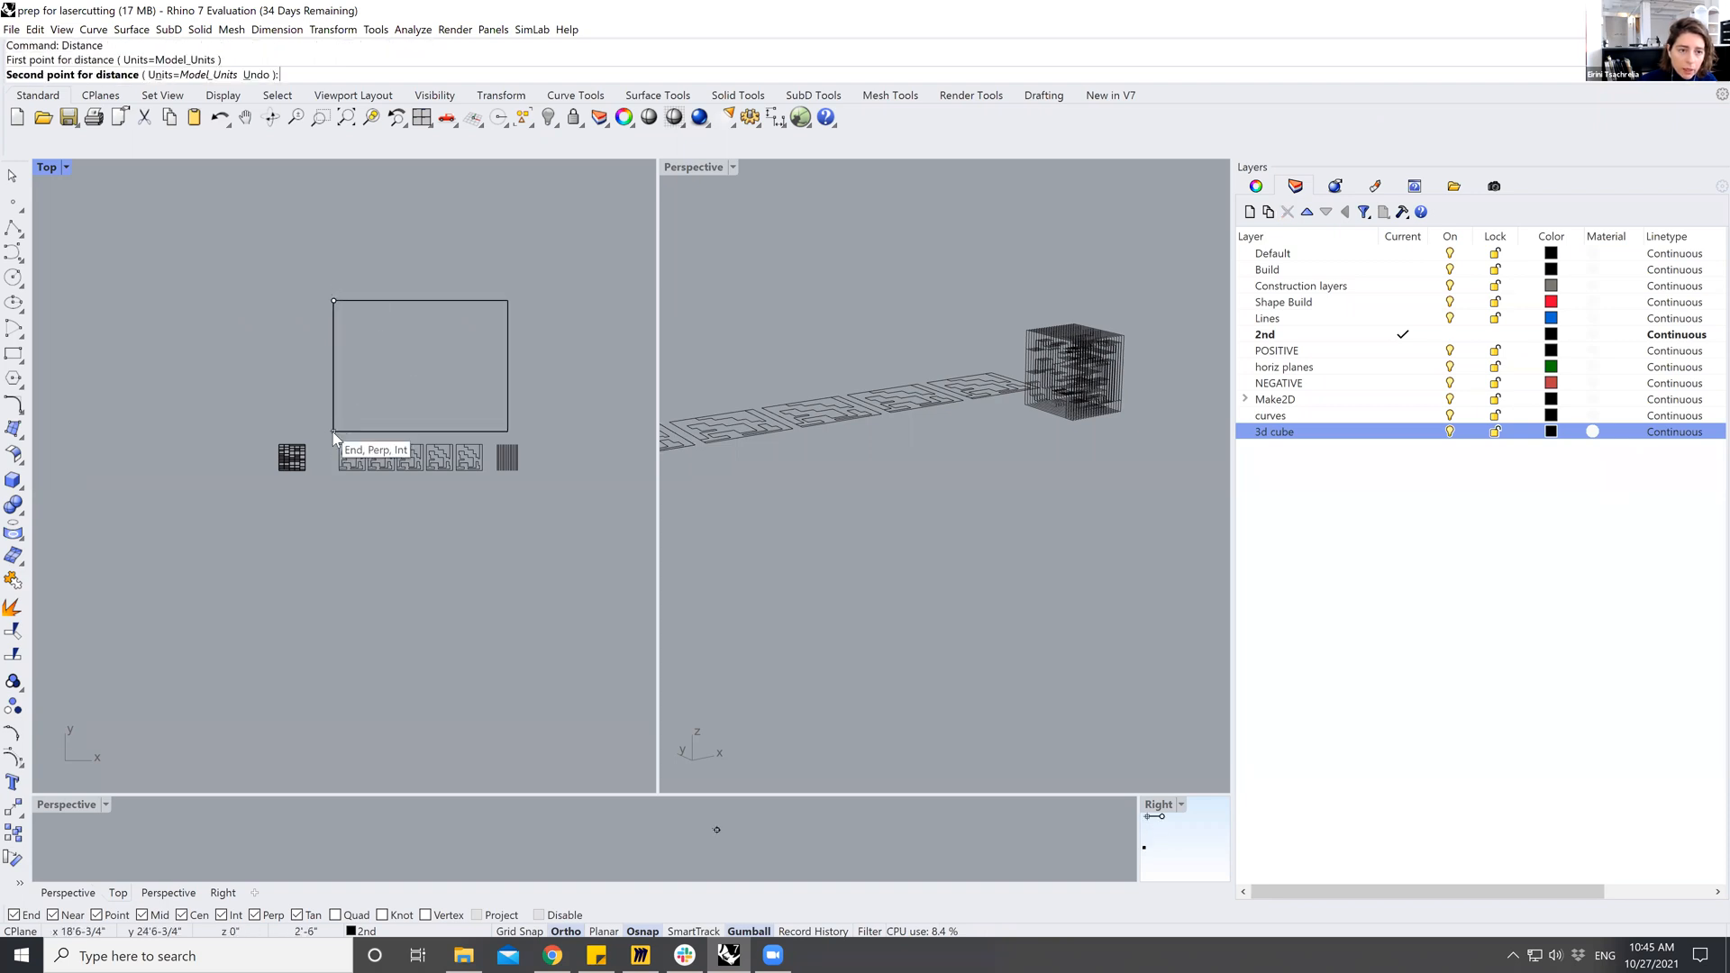
Copy the sheet rectangle straight down so that it encloses the row of flat slices, and delete the original rectangle.
click(387, 300)
key(Return)
click(570, 290)
click(570, 431)
key(Return)
scroll(486, 510, up, 4)
key(Escape)
click(448, 359)
key(Delete)
Shift the sheet rectangle toward the cube along X, and move the five flat slices along X into its upper-left corner.
drag(527, 556, 527, 559)
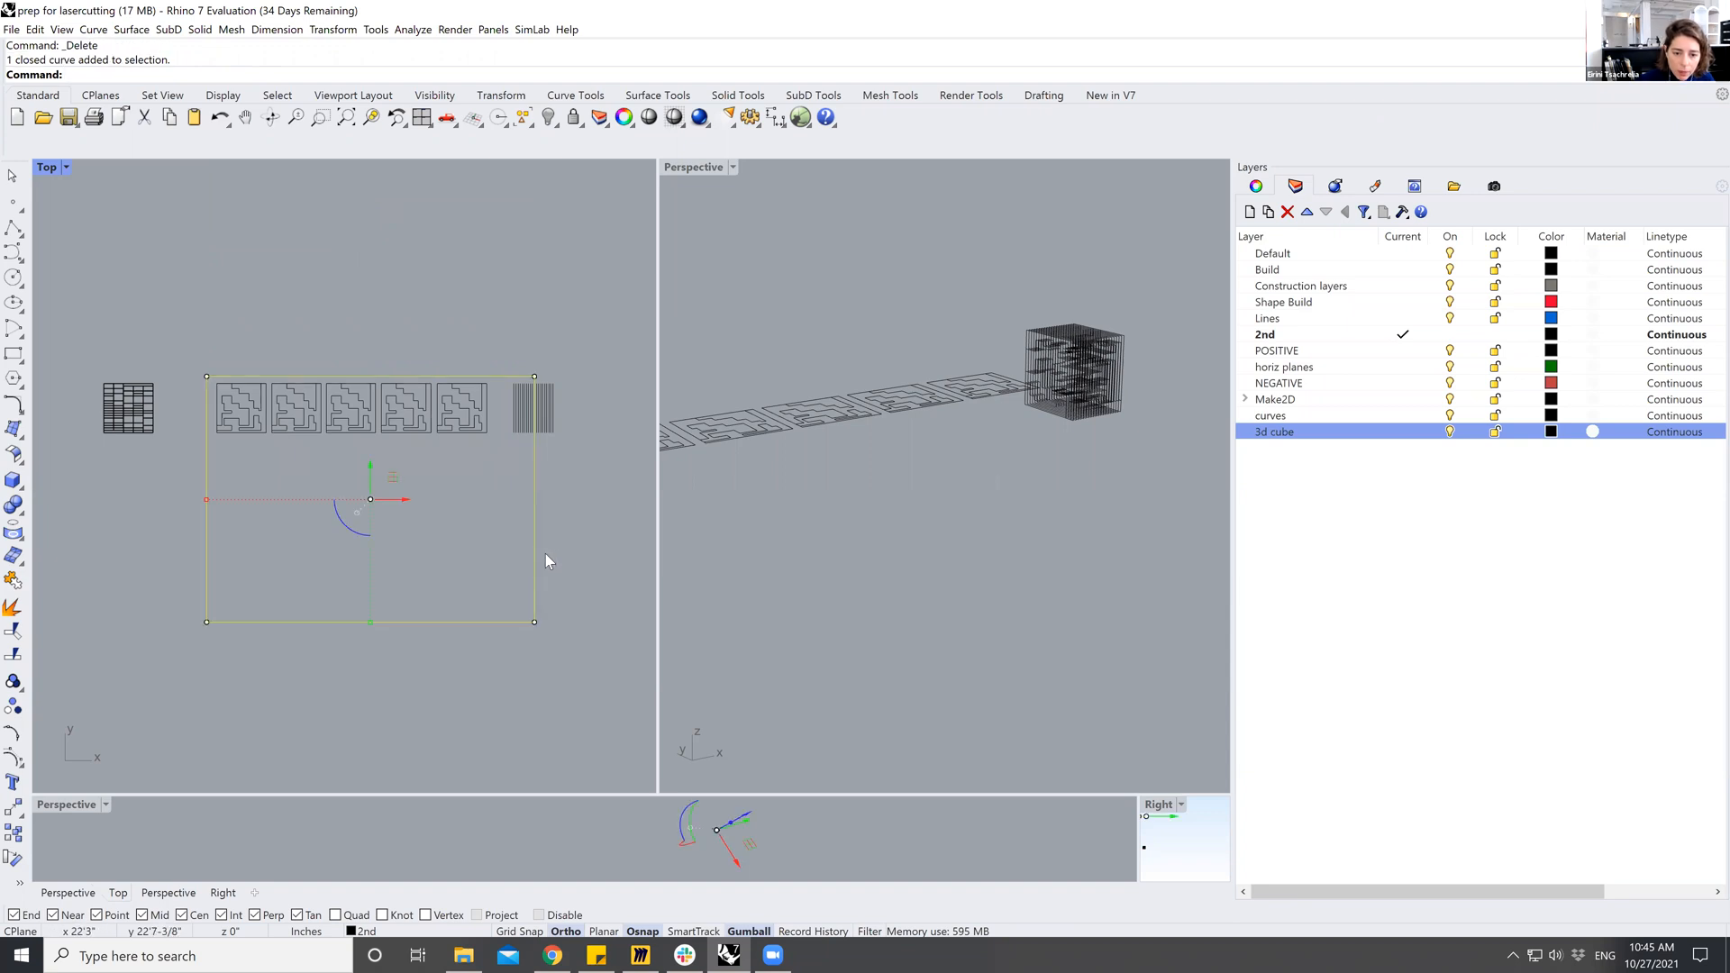
drag(403, 501, 360, 505)
drag(180, 322, 490, 451)
drag(386, 409, 333, 409)
click(385, 517)
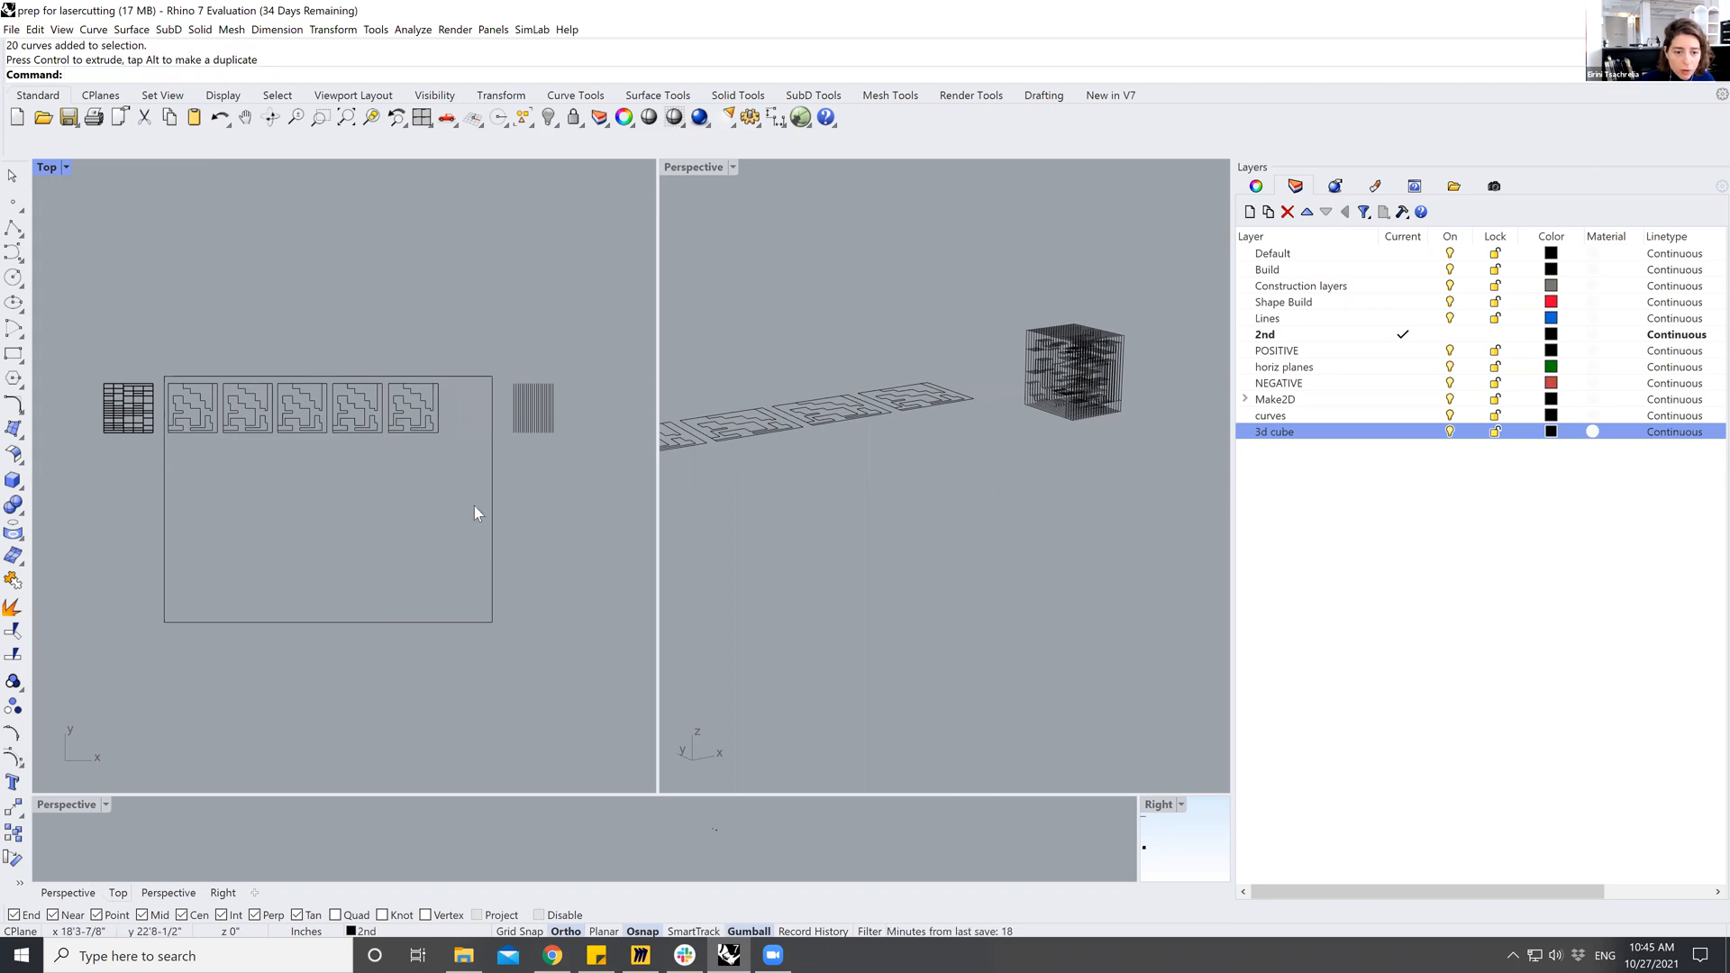
Pull the sixth slice from the stack, rotate it 90 degrees and place it at the end of the row inside the sheet.
scroll(506, 379, up, 3)
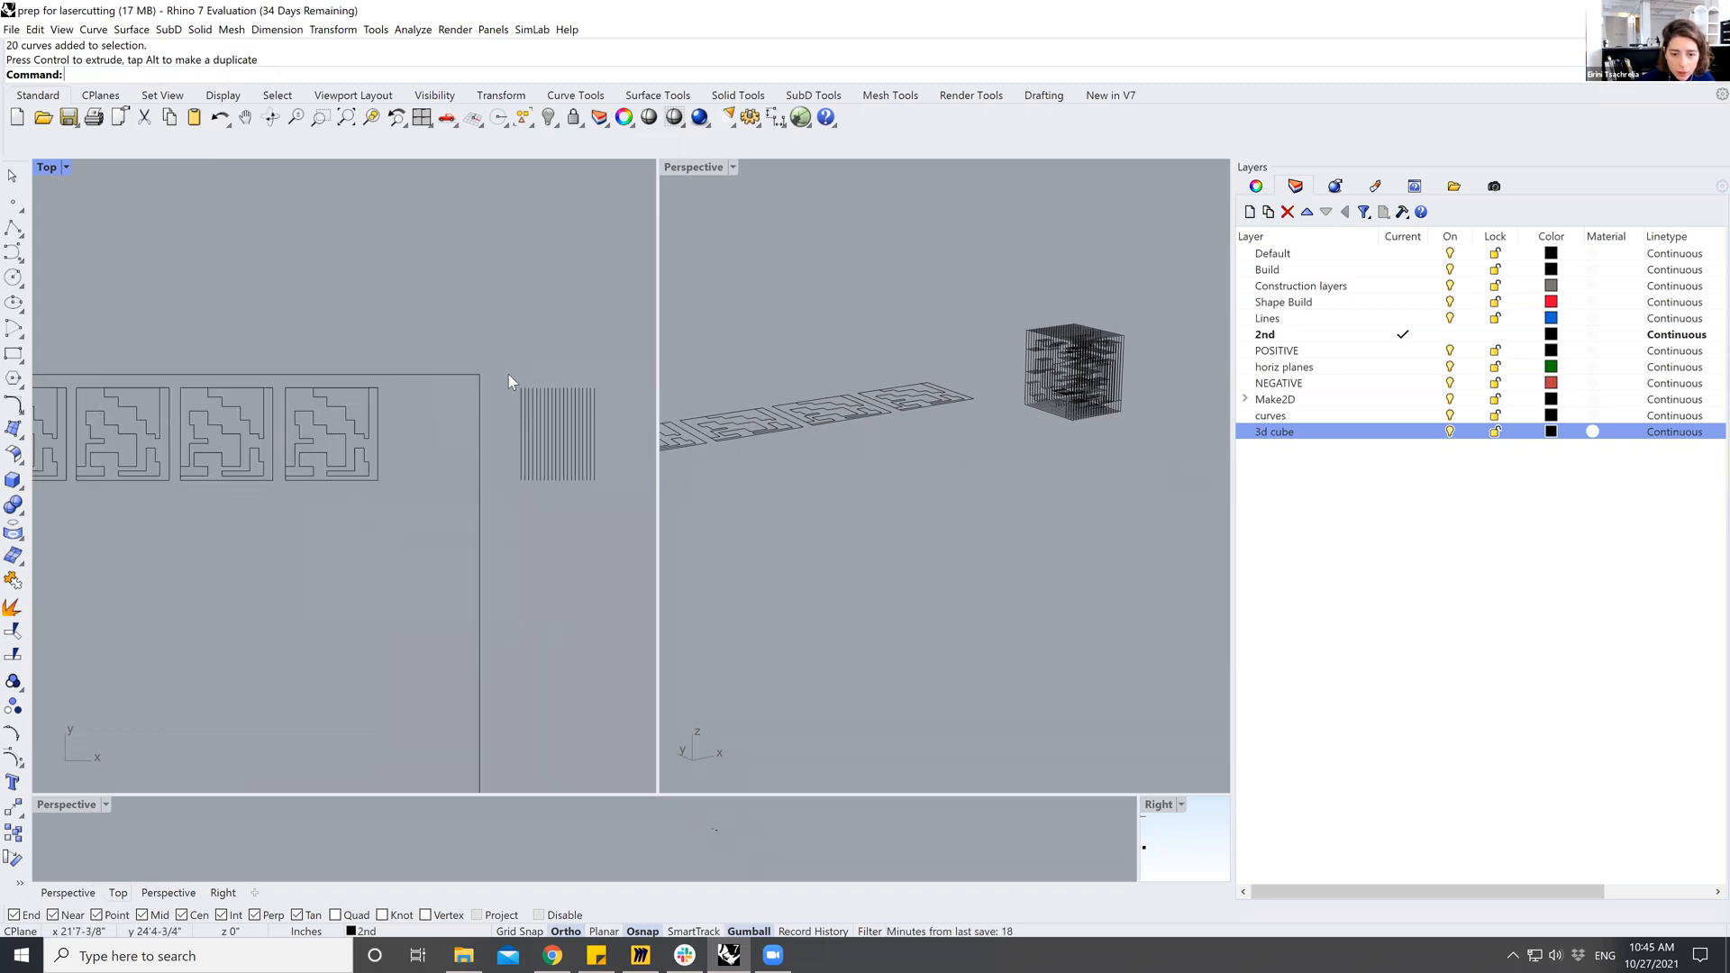
click(524, 487)
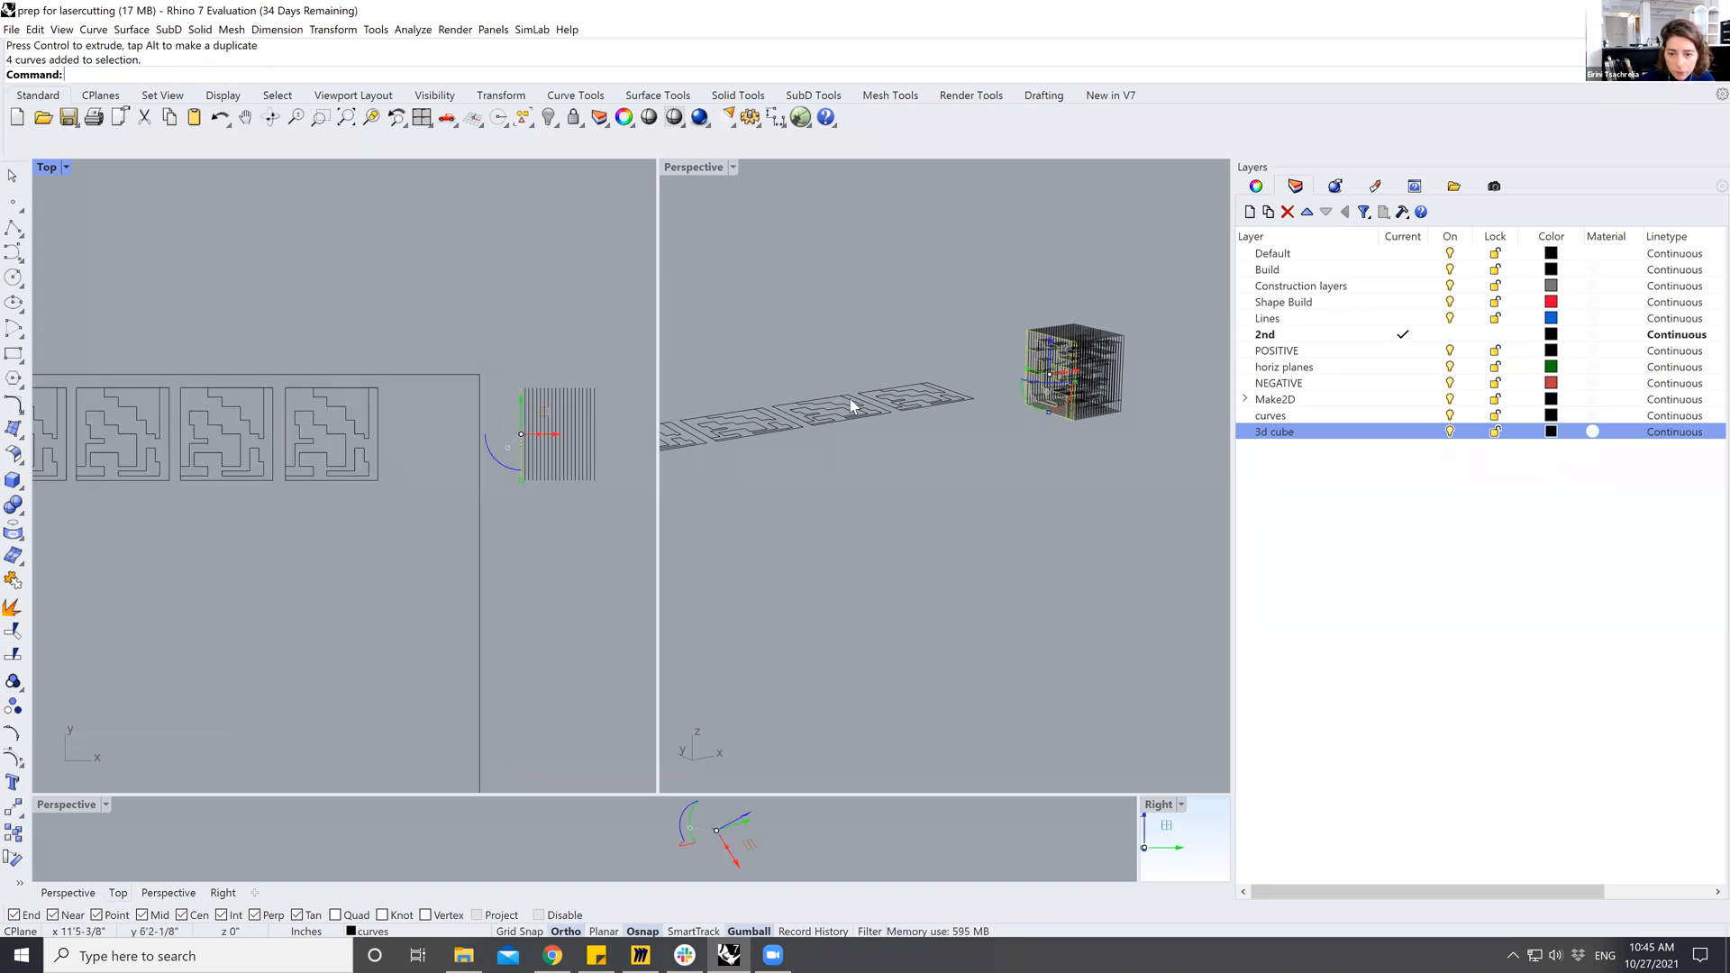
drag(547, 441, 486, 440)
click(990, 420)
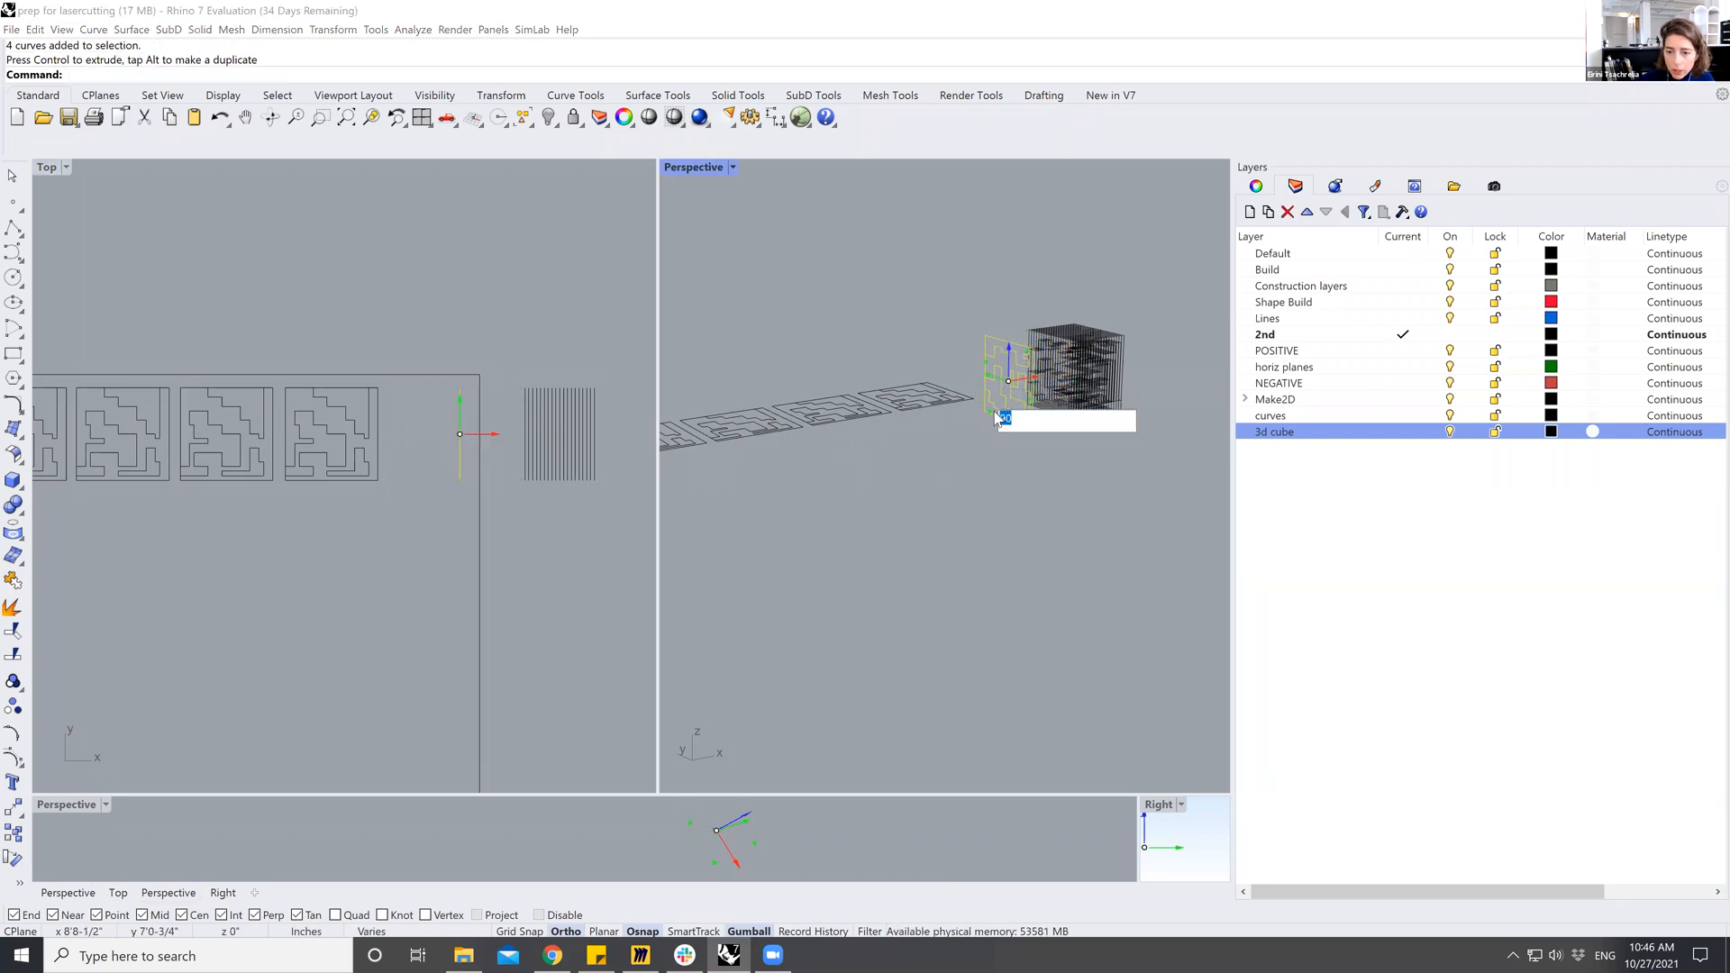
key(Return)
drag(493, 441, 464, 439)
click(510, 588)
Examine how the row of six flat slices fits within the sheet rectangle and how much space remains below it.
scroll(633, 256, down, 6)
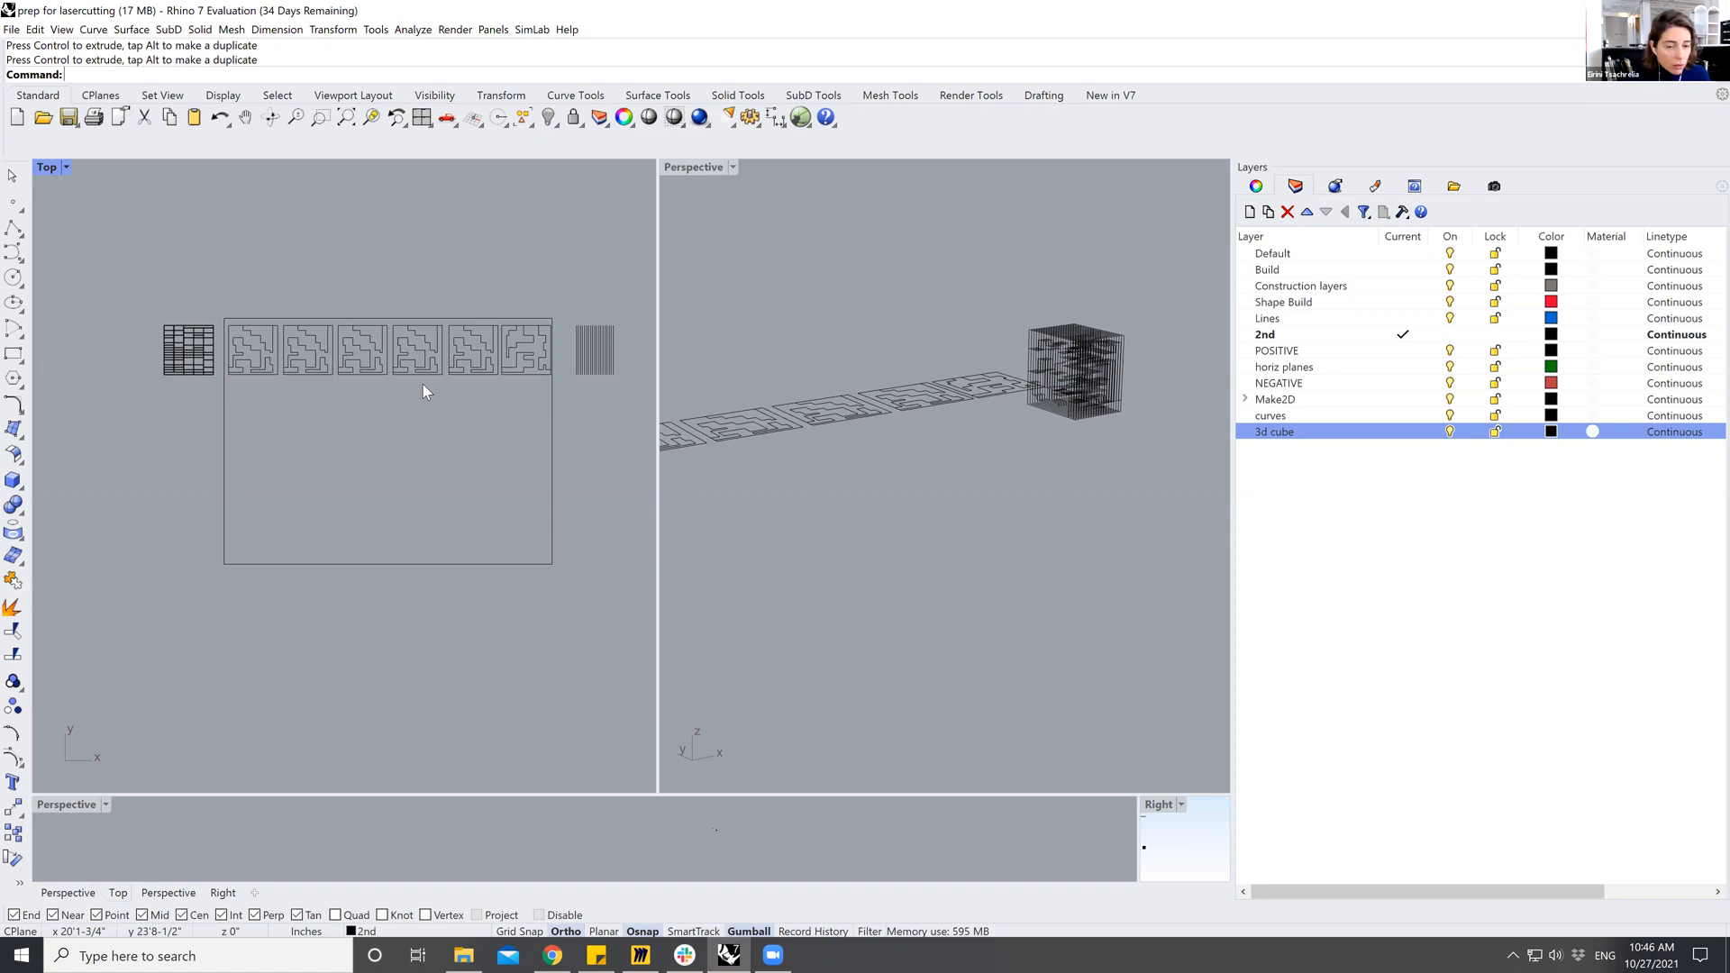
scroll(196, 301, up, 4)
scroll(174, 292, down, 2)
scroll(174, 296, down, 2)
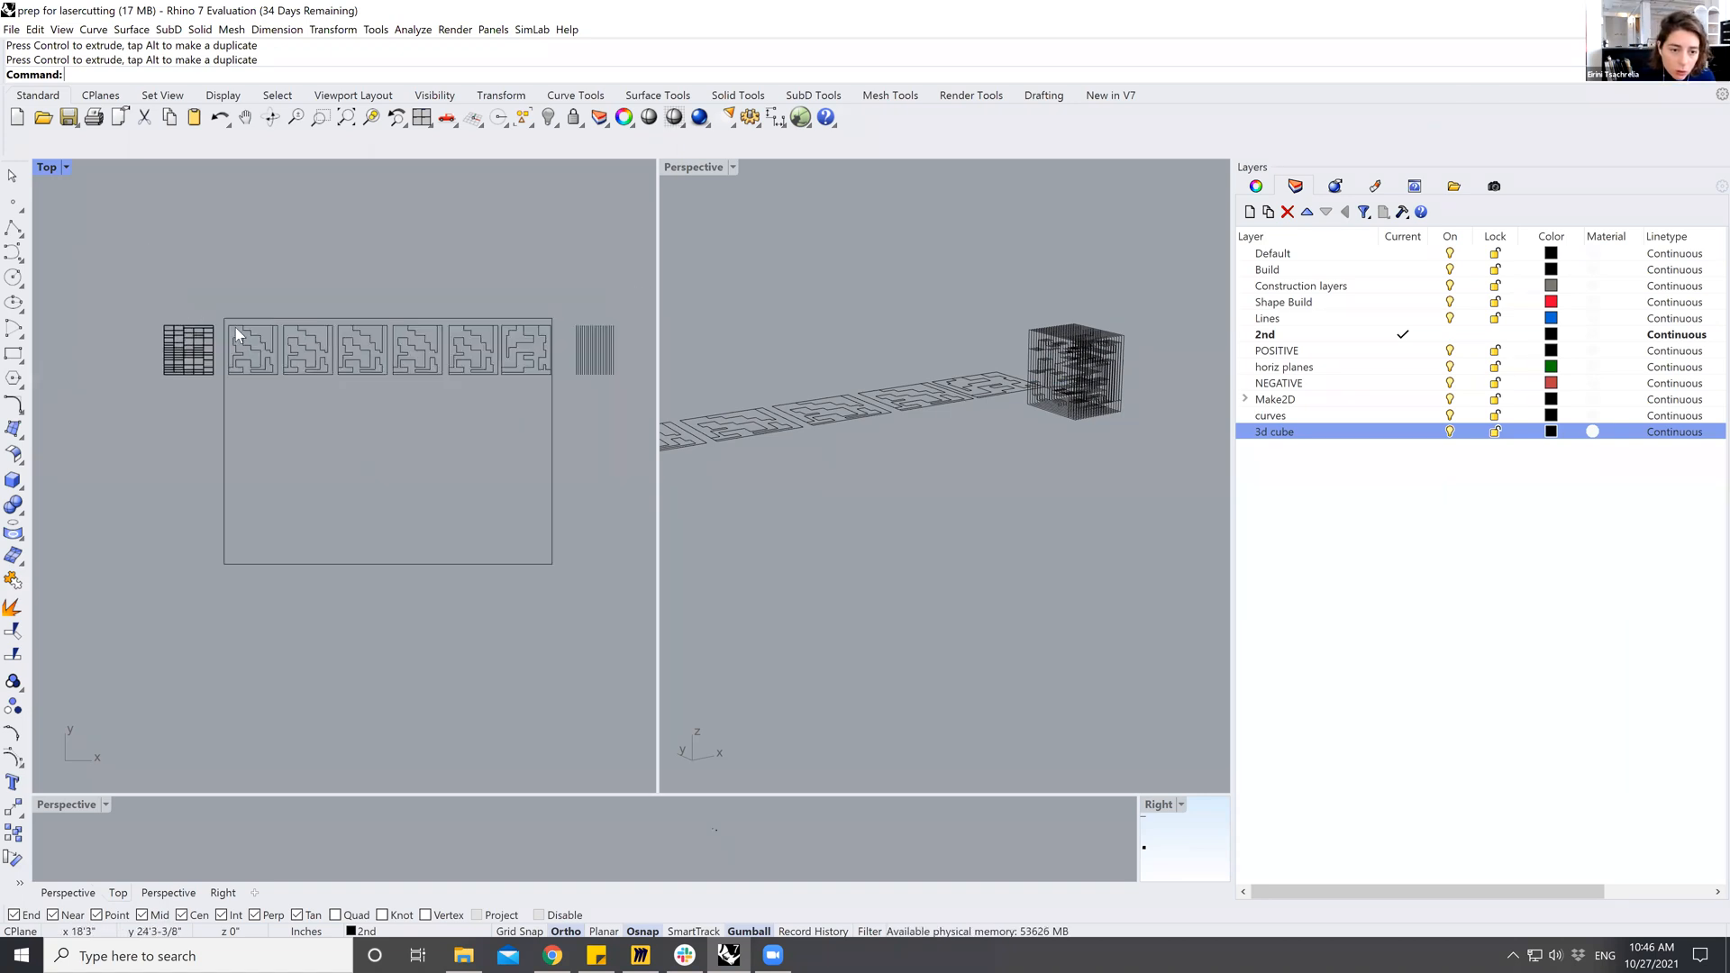
scroll(577, 329, up, 5)
middle_click(554, 312)
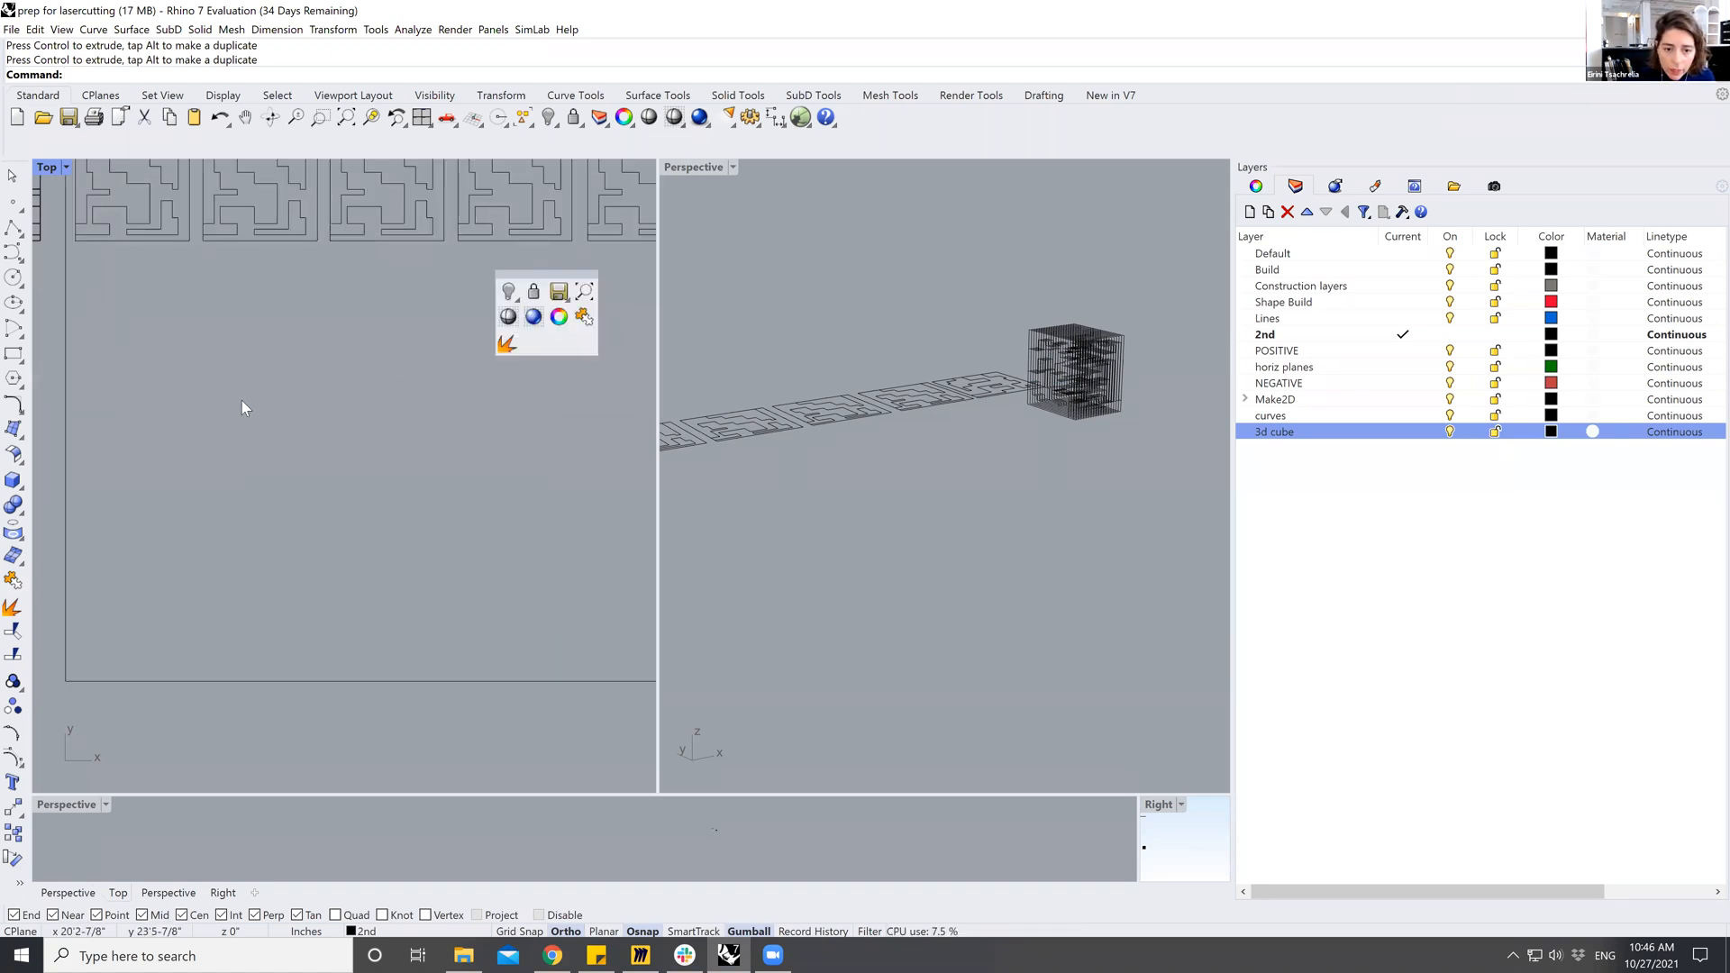
scroll(371, 525, down, 3)
scroll(1086, 352, up, 2)
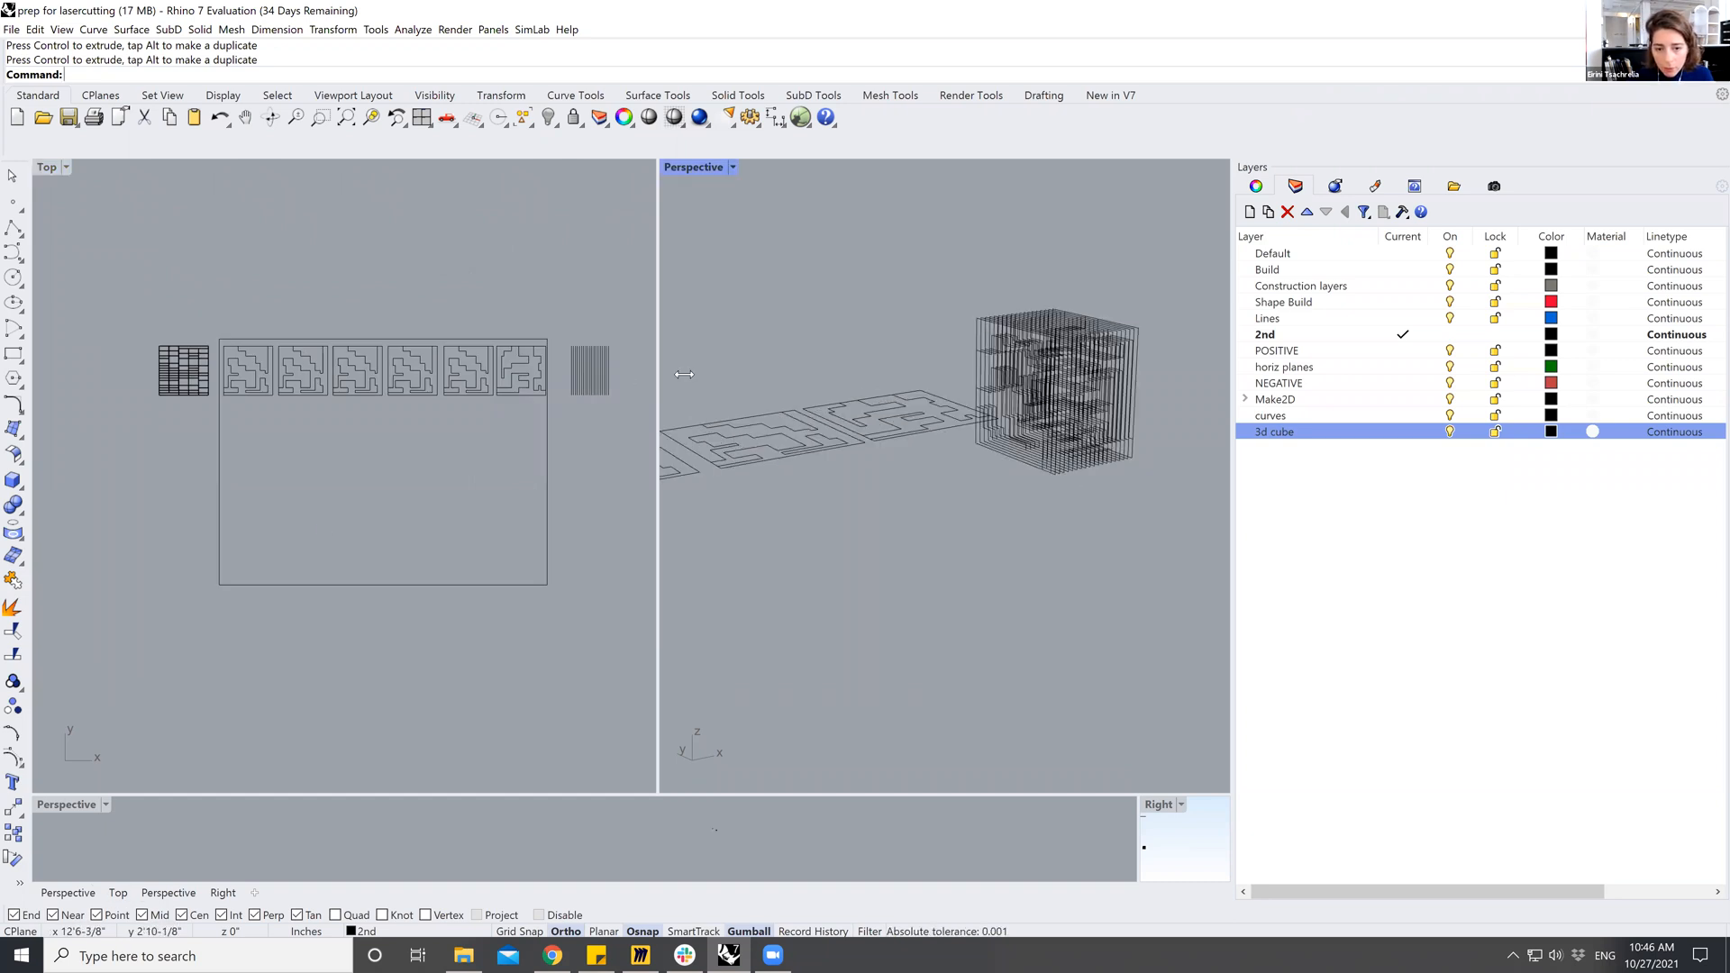
Widen the Top viewport, pull the next two slices out of the contour stack along X and space them apart.
drag(659, 381, 842, 383)
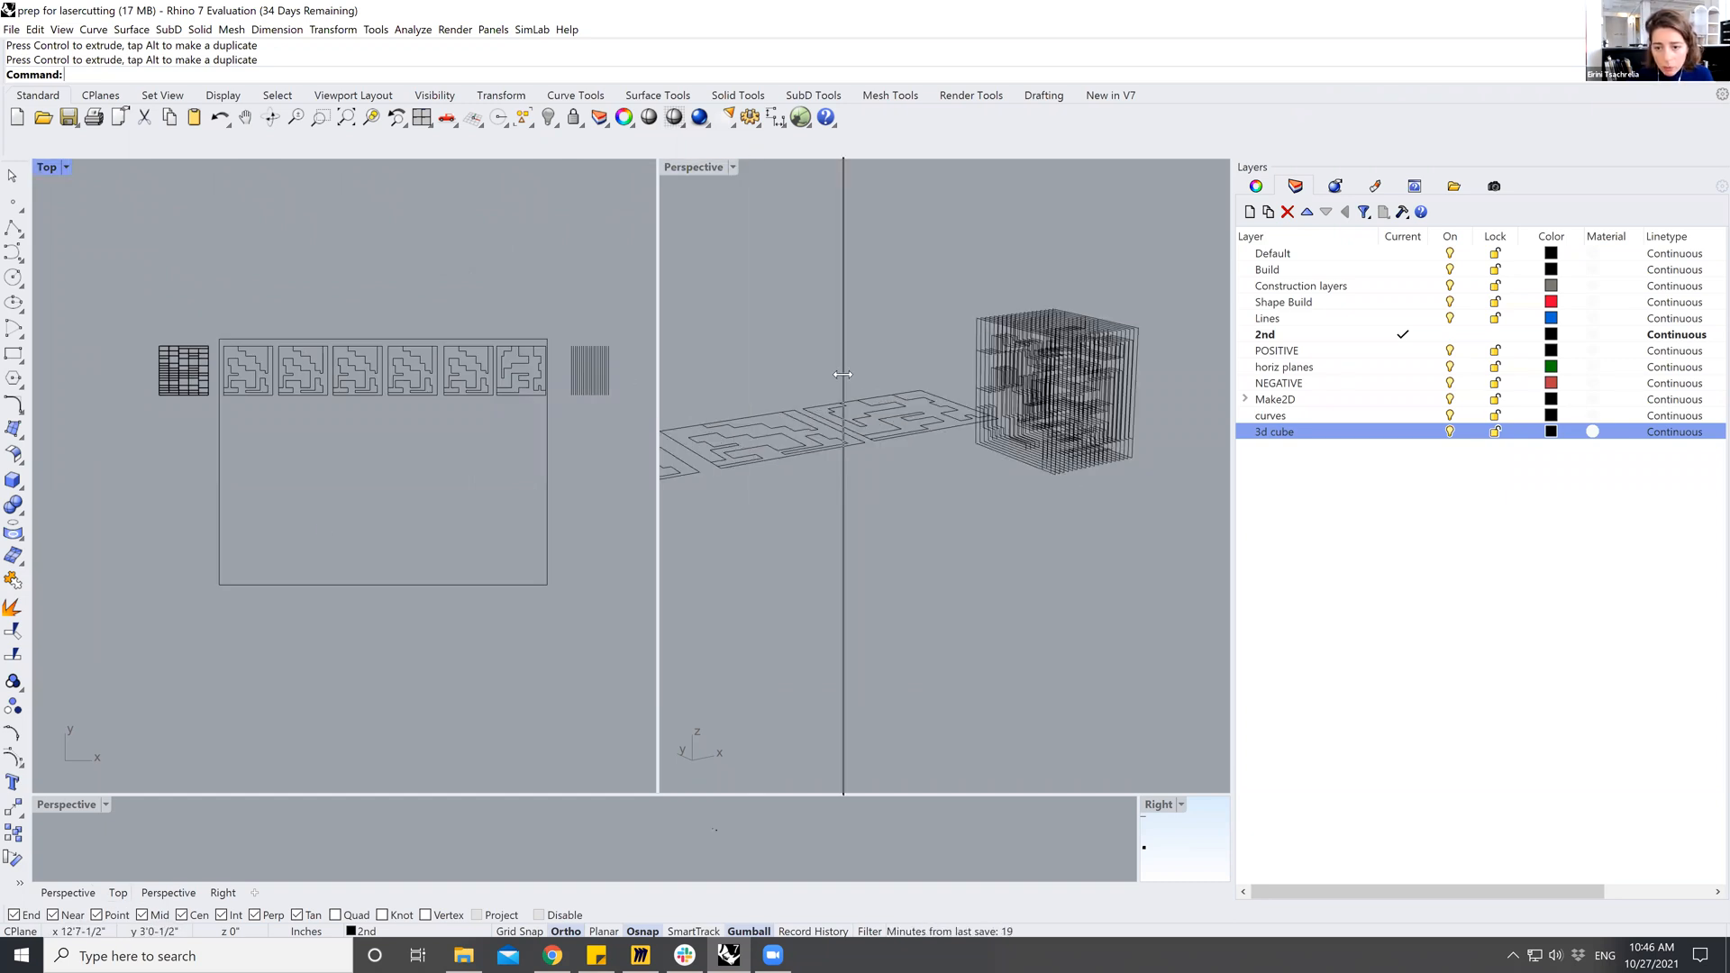
scroll(54, 390, down, 6)
scroll(349, 377, up, 10)
drag(446, 330, 699, 400)
drag(587, 309, 634, 447)
drag(661, 389, 499, 388)
drag(588, 296, 525, 388)
drag(589, 289, 641, 450)
key(Escape)
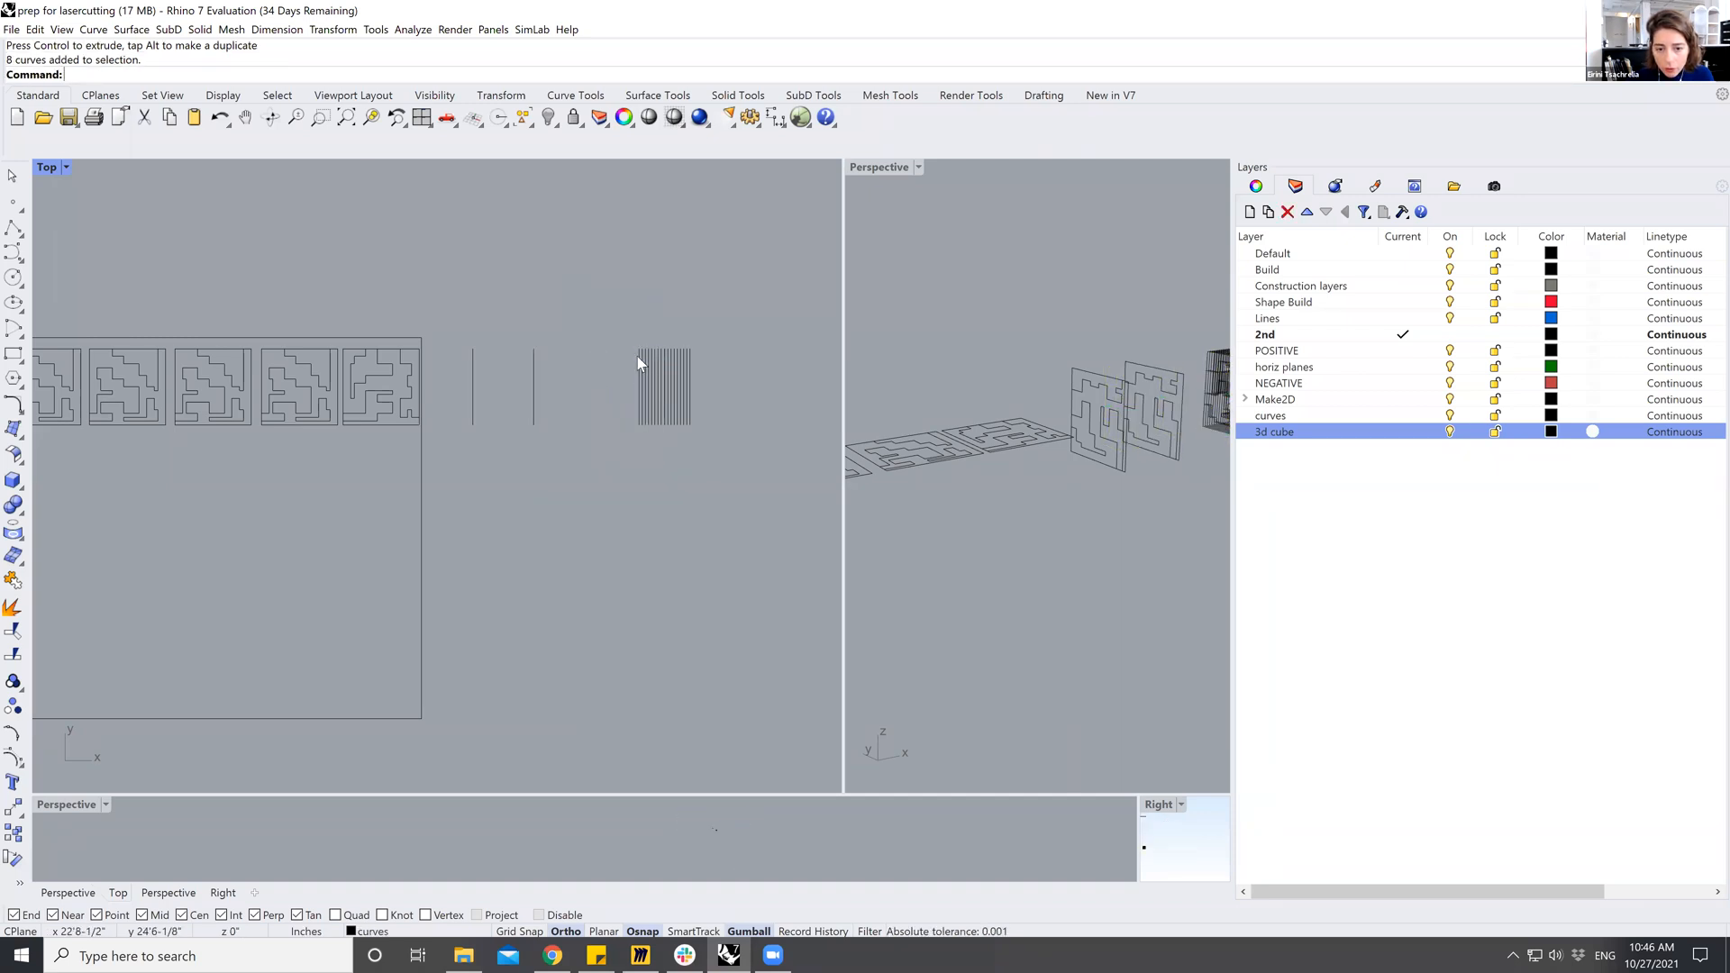
Pull a third slice out of the remaining stack and shift the two previously separated slices slightly toward the sheet rectangle.
scroll(633, 298, up, 5)
scroll(629, 321, down, 4)
drag(652, 278, 688, 427)
drag(690, 366, 658, 373)
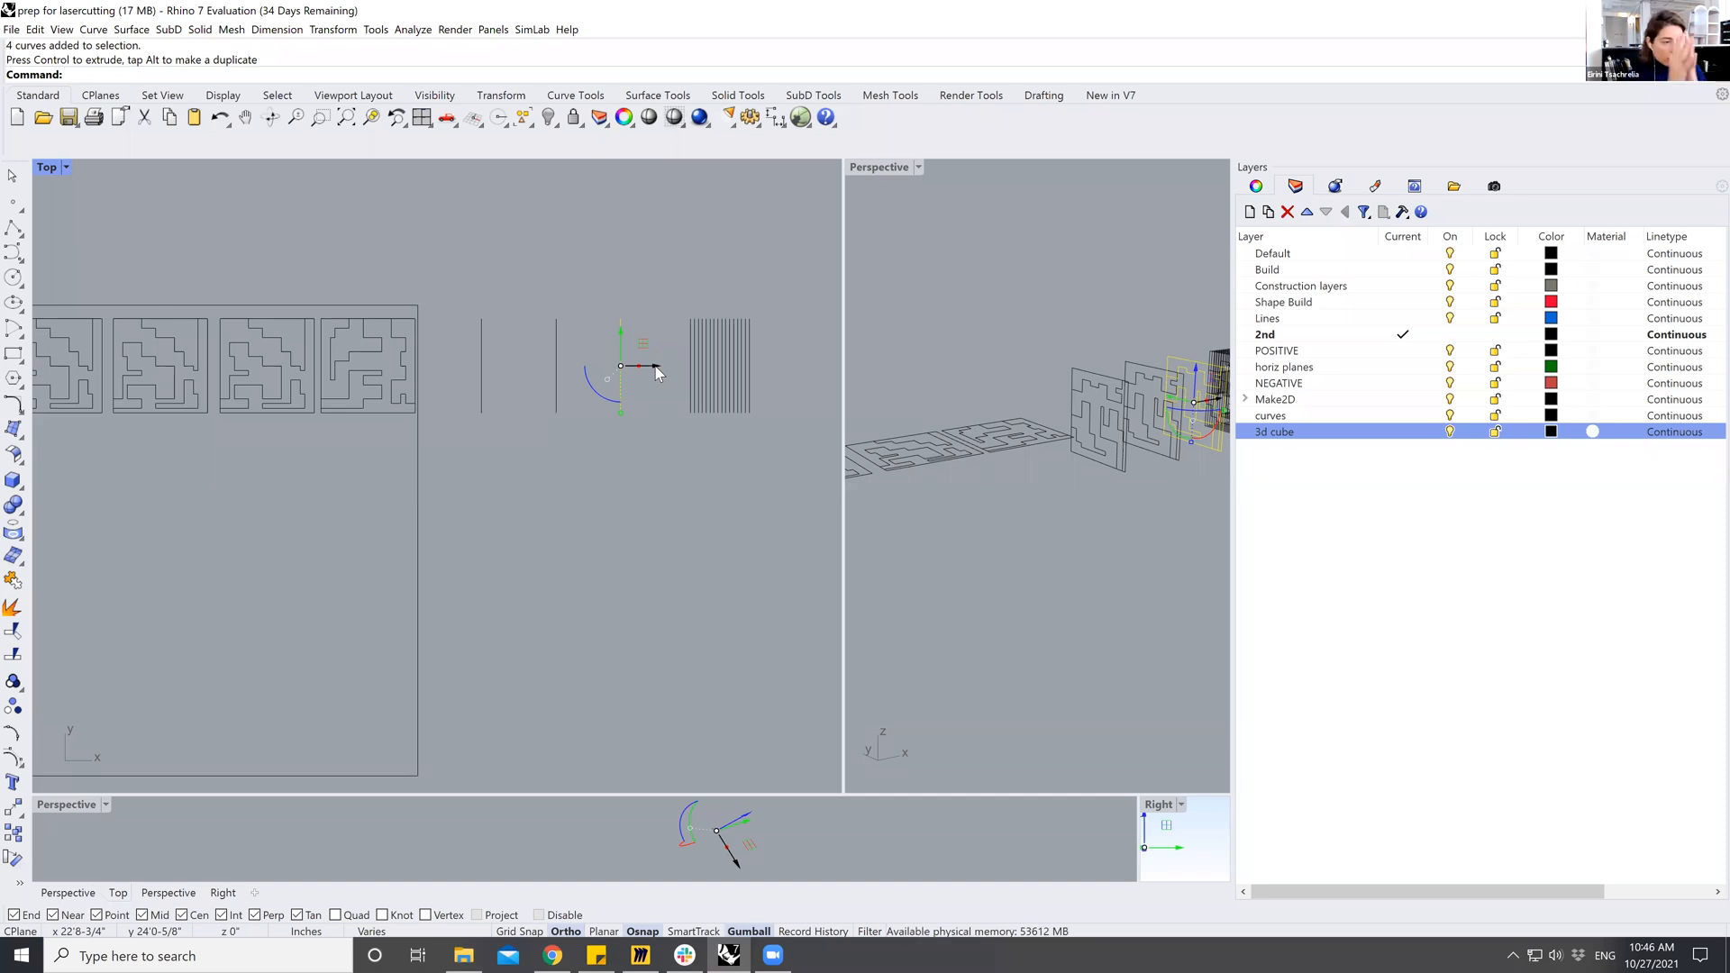
drag(436, 269, 573, 436)
drag(548, 367, 530, 370)
Pull a fourth slice out of the remaining stack along X, leaving it between the stack and the third separated slice.
drag(657, 283, 694, 433)
drag(705, 366, 706, 366)
click(638, 451)
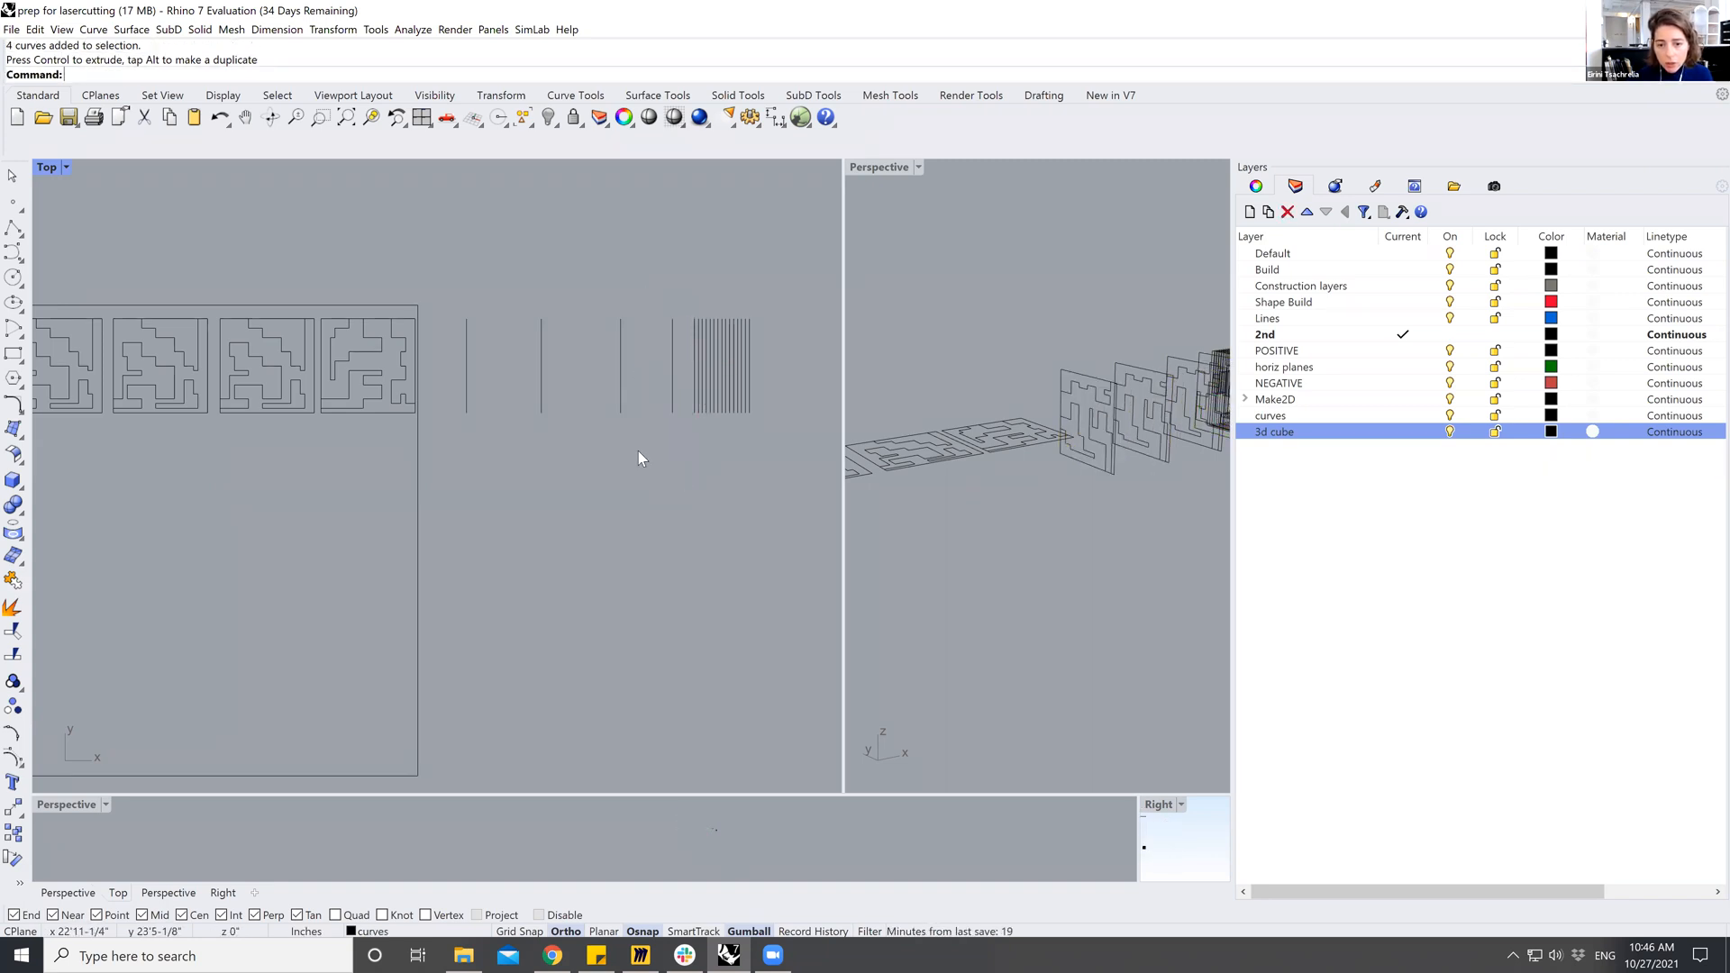
scroll(612, 428, down, 8)
scroll(892, 455, down, 4)
scroll(1160, 398, up, 2)
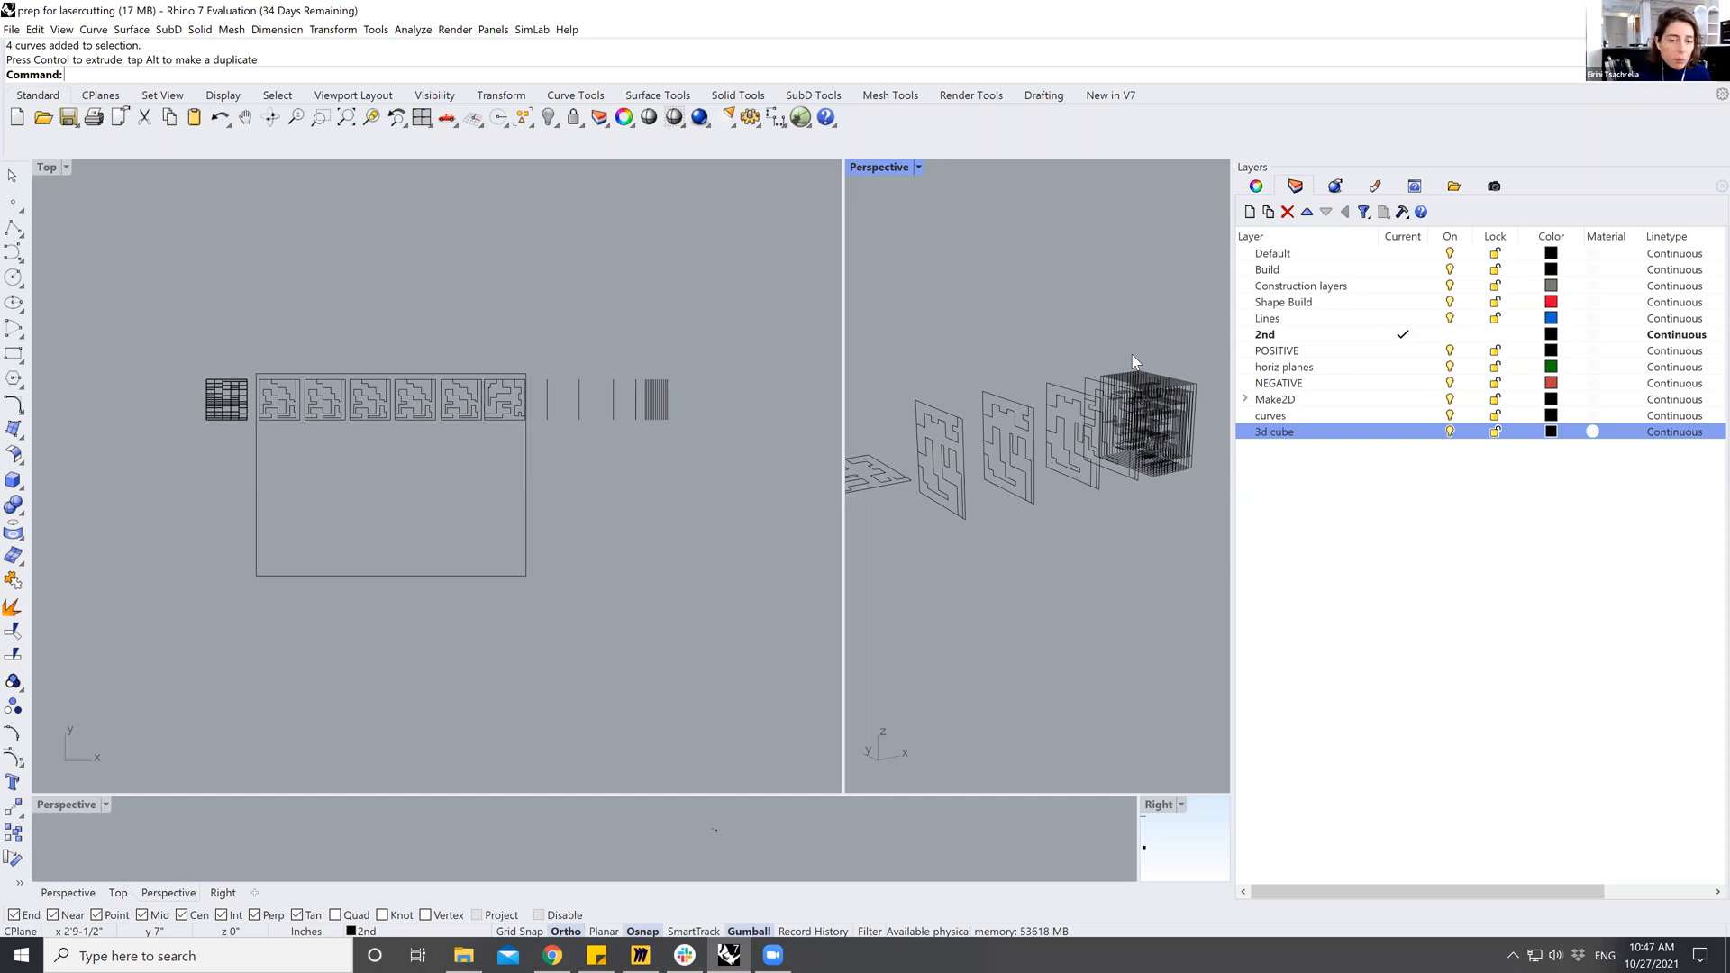
Examine the sheet rectangle, the separated slices and the remaining contour stack in the Top and Perspective viewports.
click(526, 440)
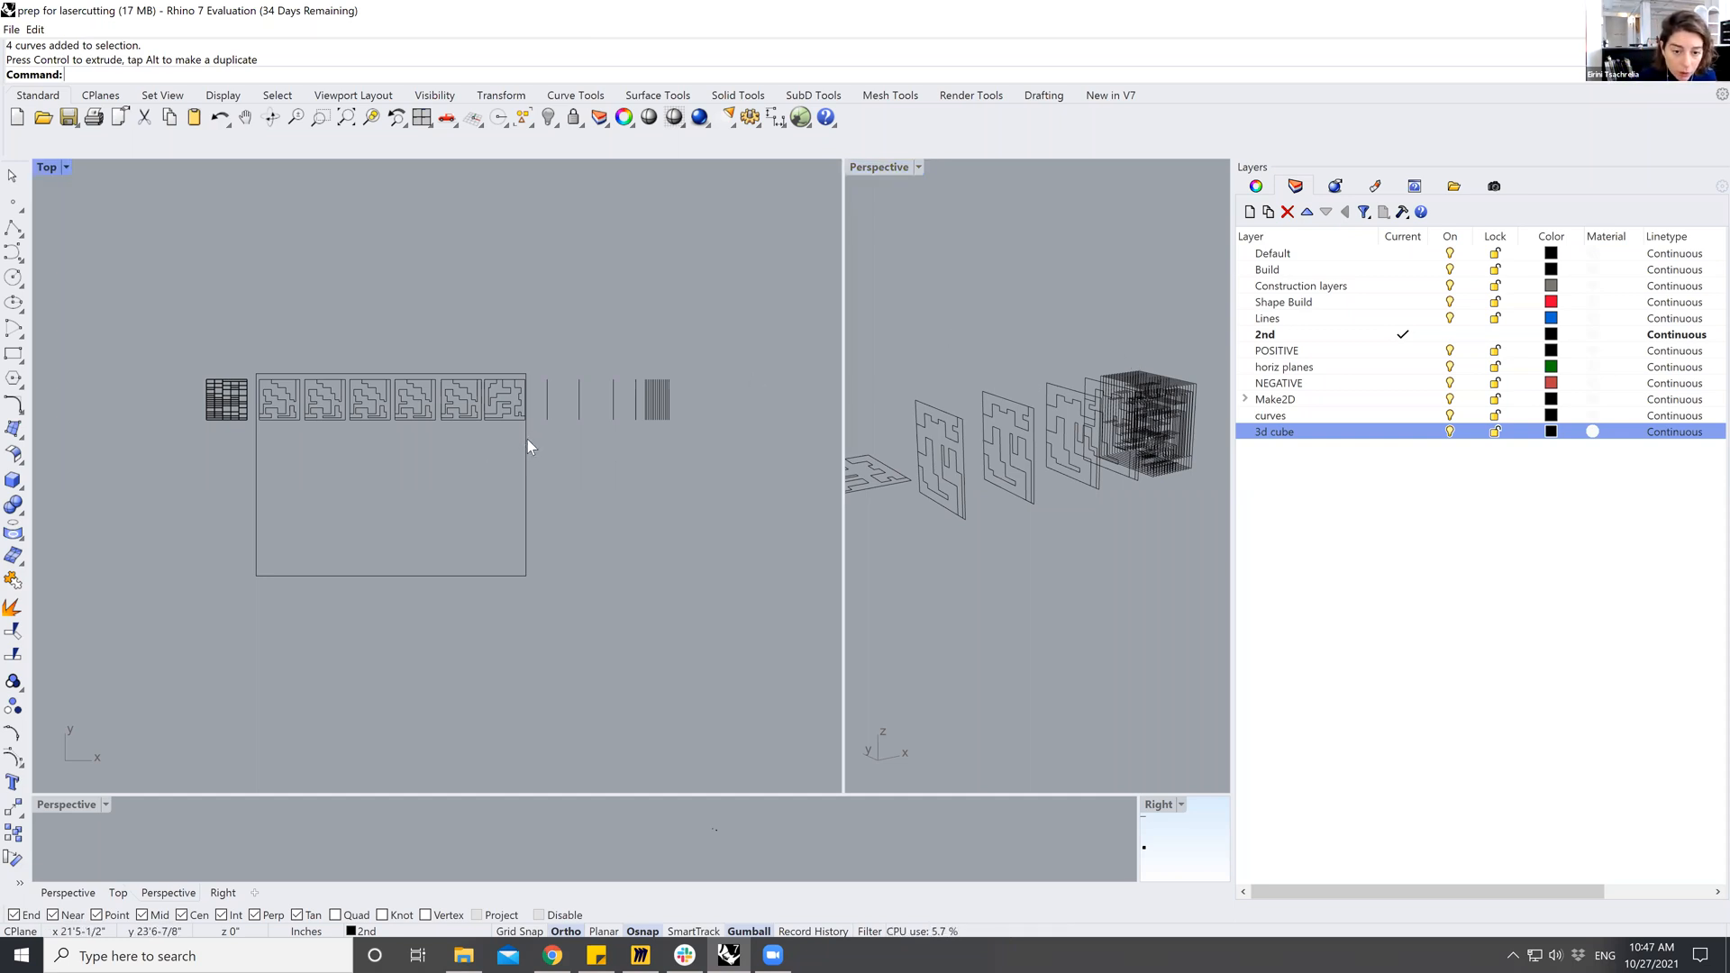
drag(425, 477, 360, 478)
scroll(436, 471, up, 4)
scroll(716, 422, down, 3)
scroll(981, 483, down, 3)
scroll(1007, 462, down, 10)
scroll(1009, 460, up, 4)
scroll(1007, 444, up, 5)
right_drag(1007, 446, 977, 464)
scroll(1019, 474, down, 8)
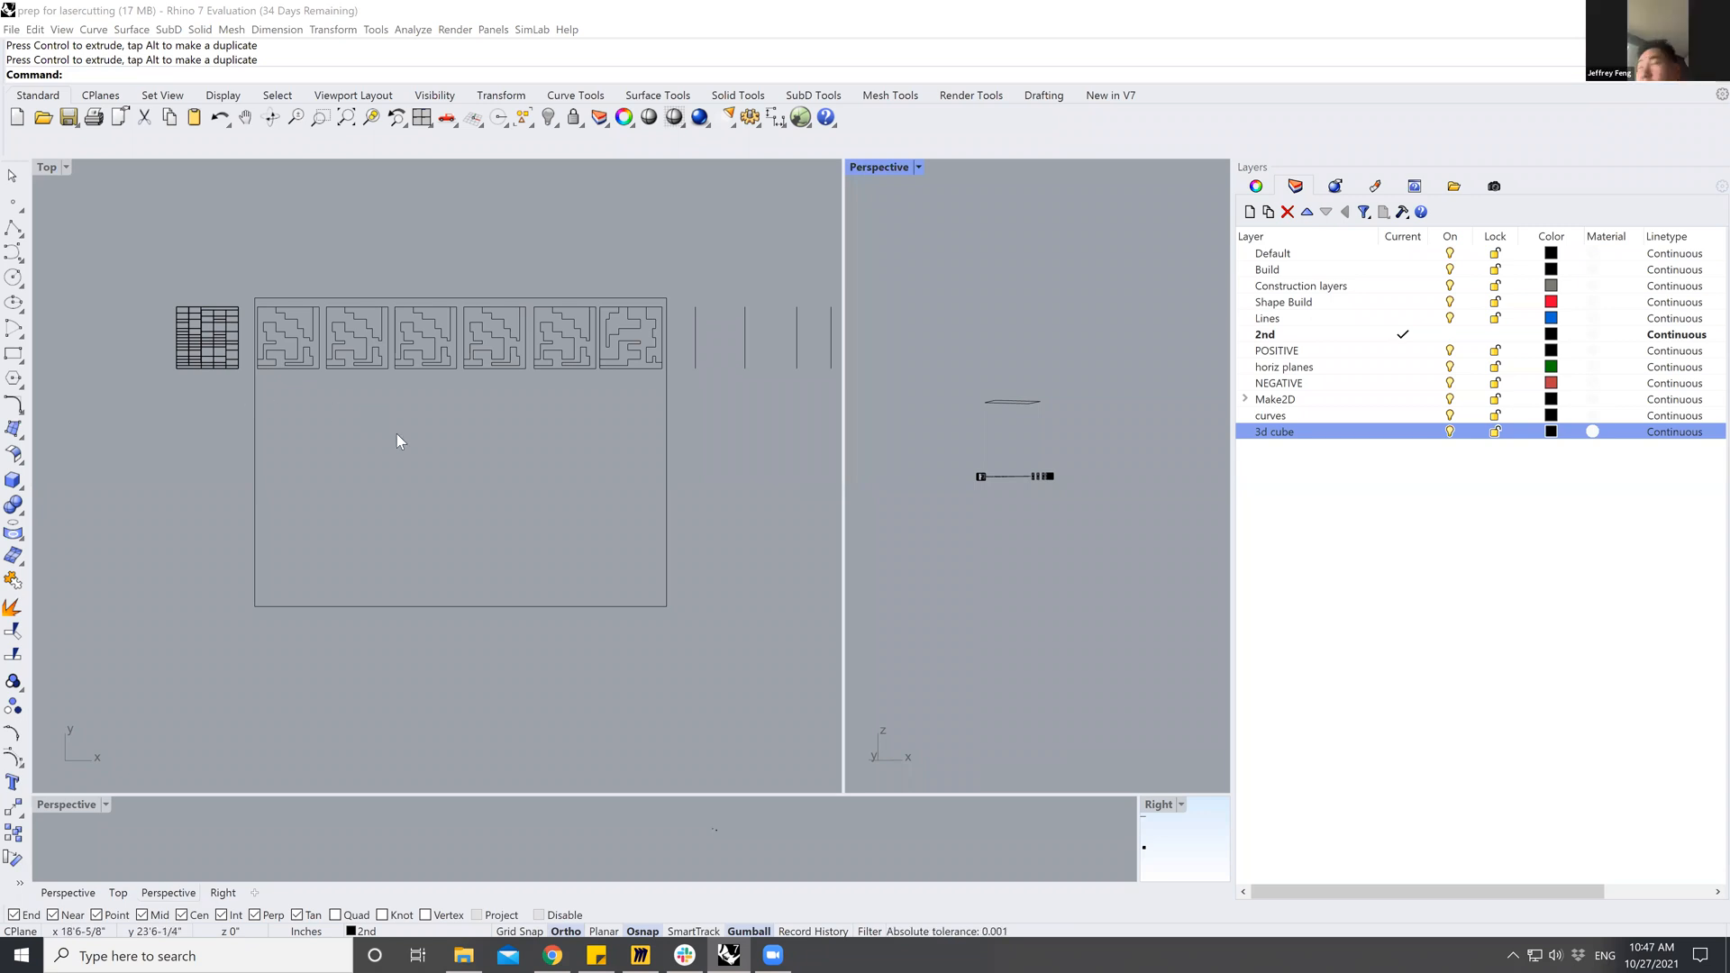
click(279, 387)
scroll(419, 406, down, 3)
scroll(419, 408, down, 2)
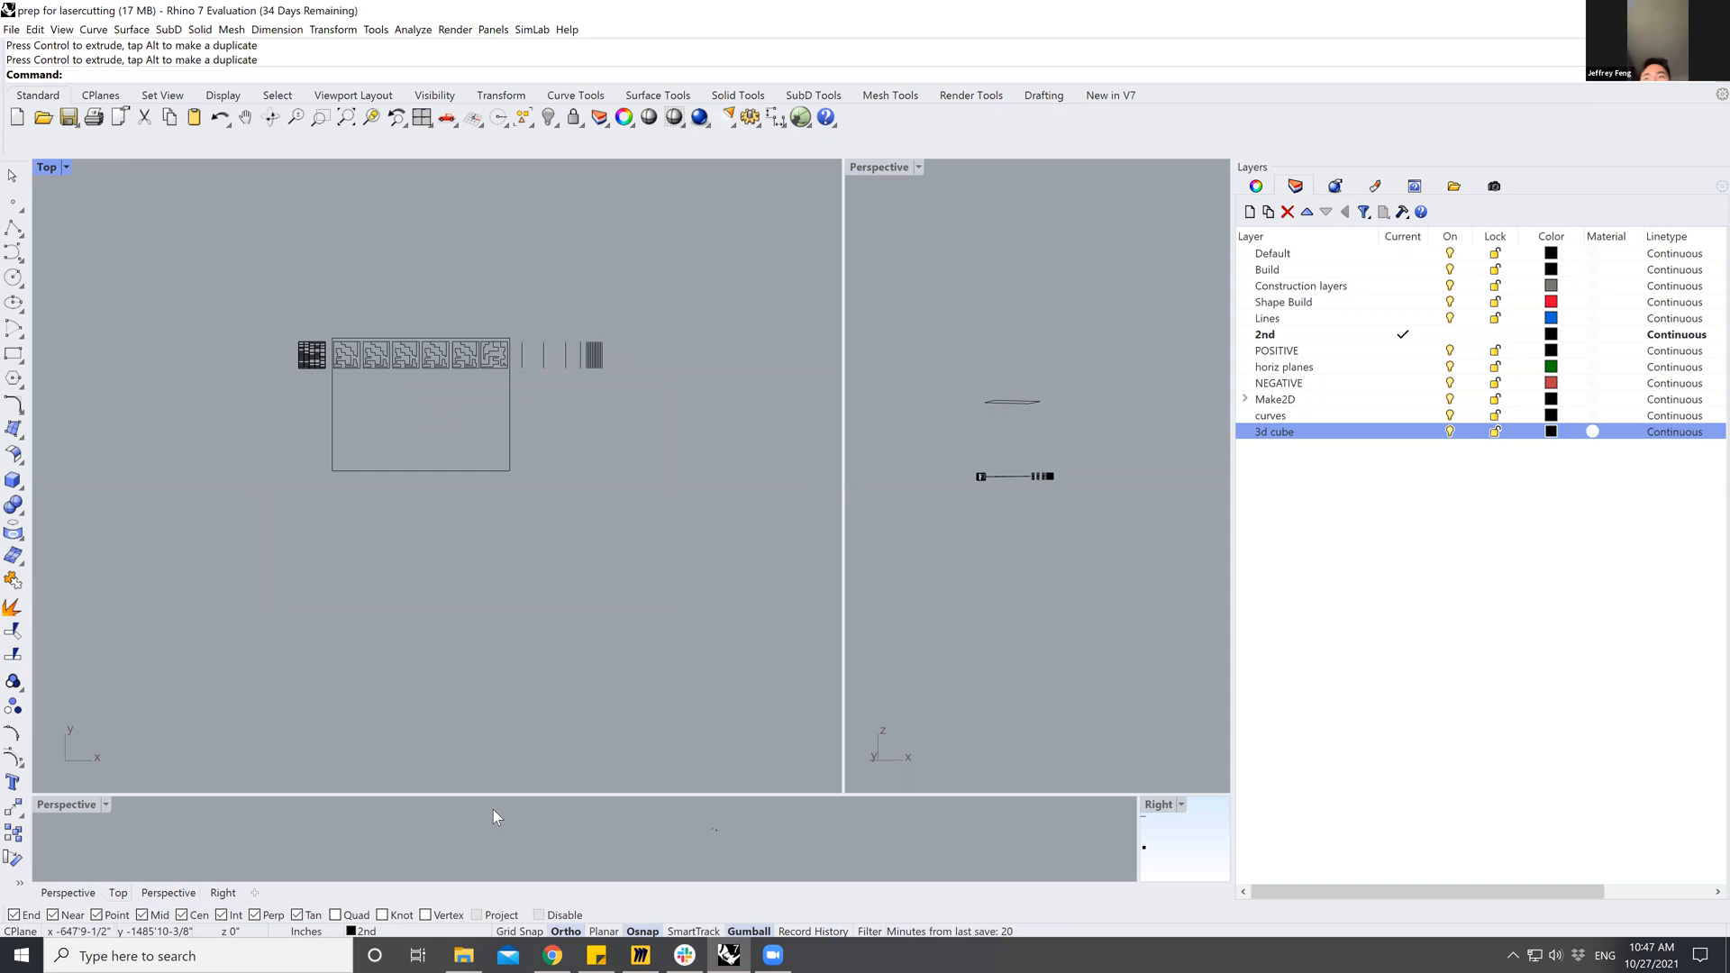
click(982, 559)
scroll(987, 509, down, 3)
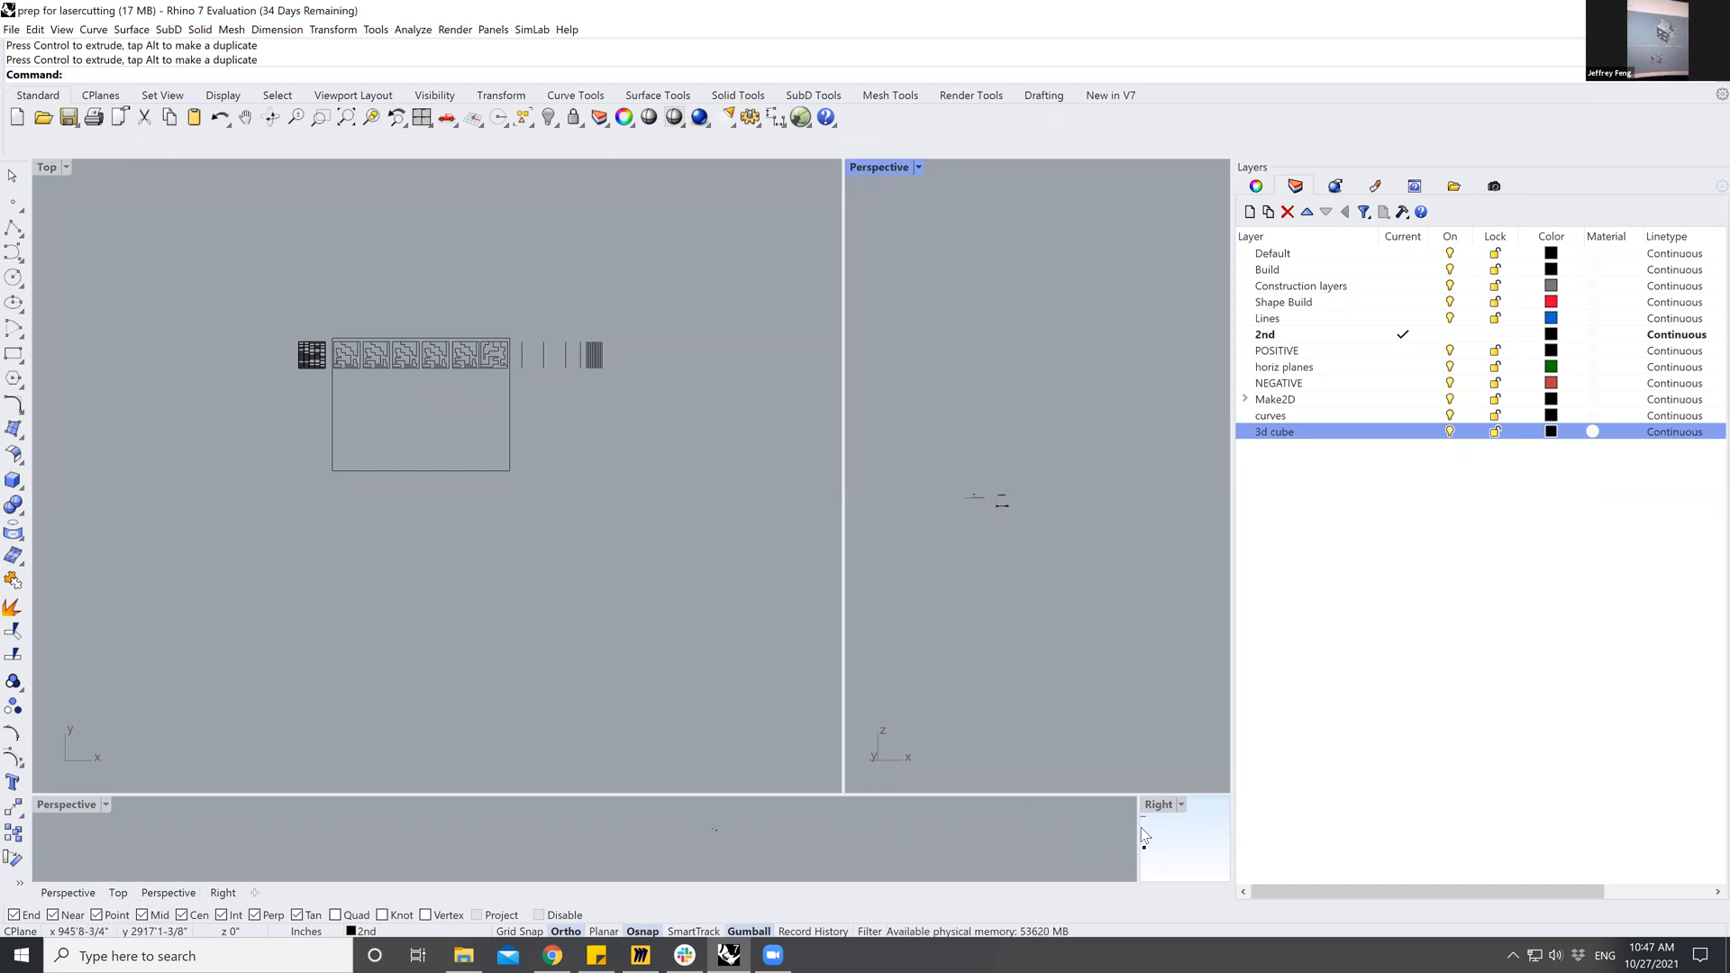
Widen the Right viewport and set its display mode to Wireframe.
drag(1138, 827, 127, 828)
click(171, 805)
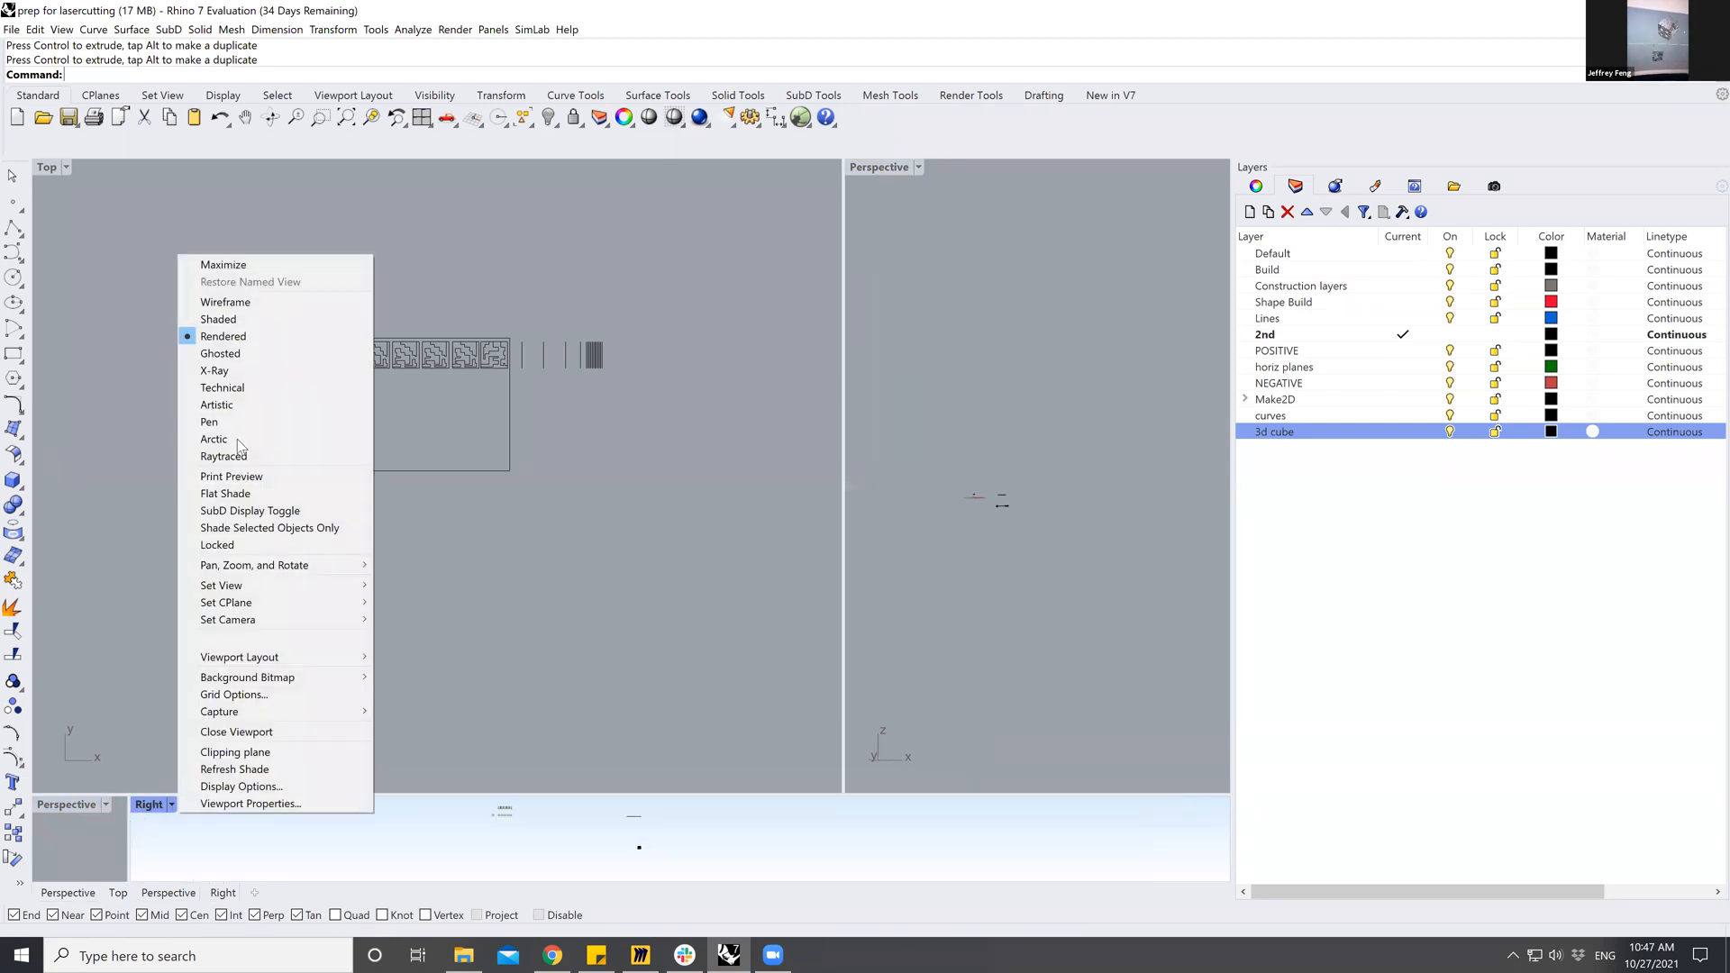
click(261, 302)
scroll(598, 837, down, 10)
scroll(620, 847, up, 11)
scroll(613, 825, up, 10)
scroll(607, 839, down, 9)
scroll(605, 840, up, 5)
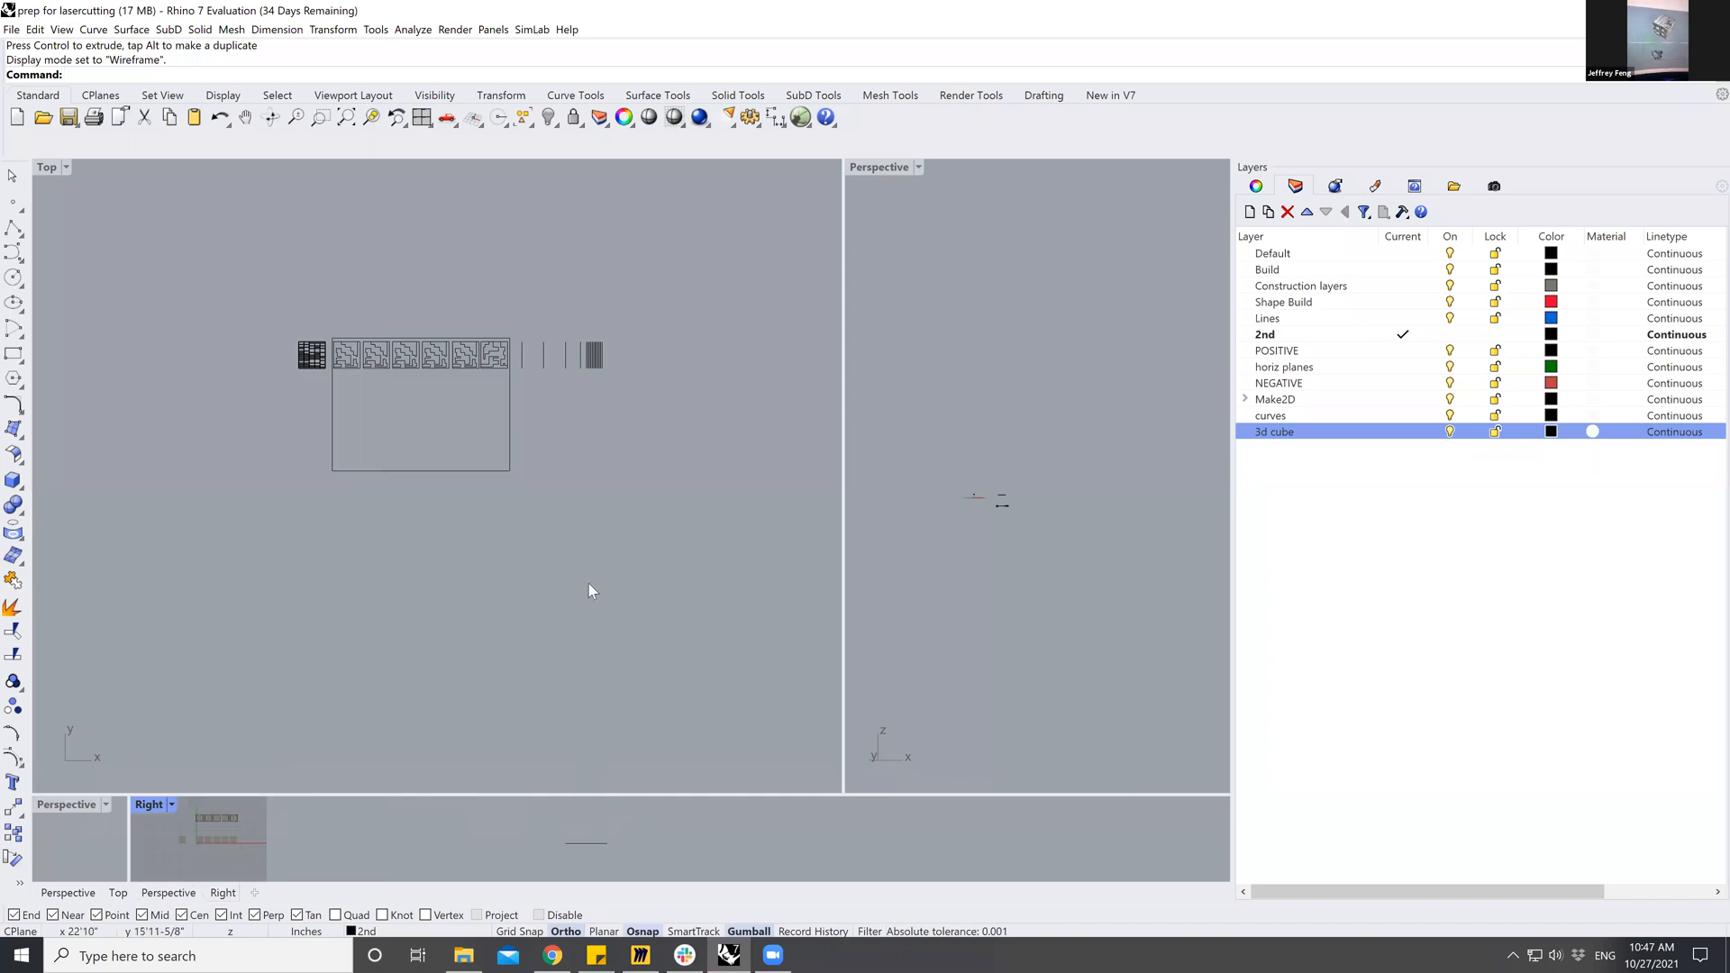
Shift the third separated slice slightly along X, away from the contour stack and toward the sheet rectangle.
scroll(518, 351, up, 3)
scroll(283, 330, up, 2)
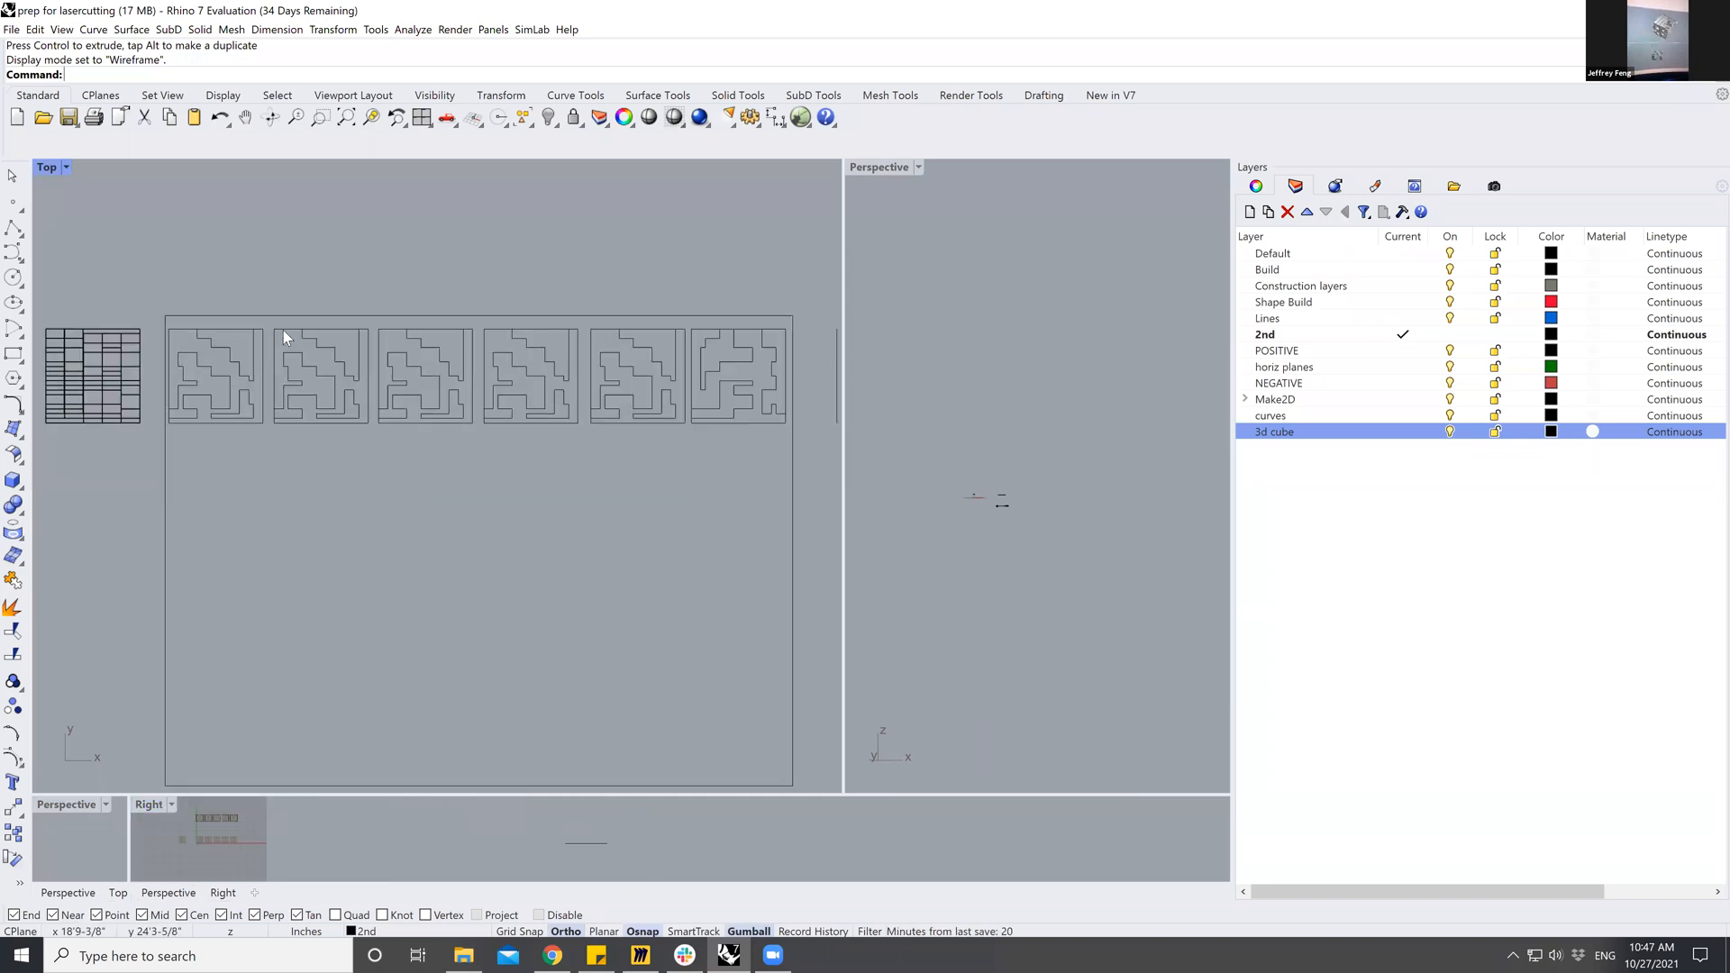
scroll(207, 338, up, 1)
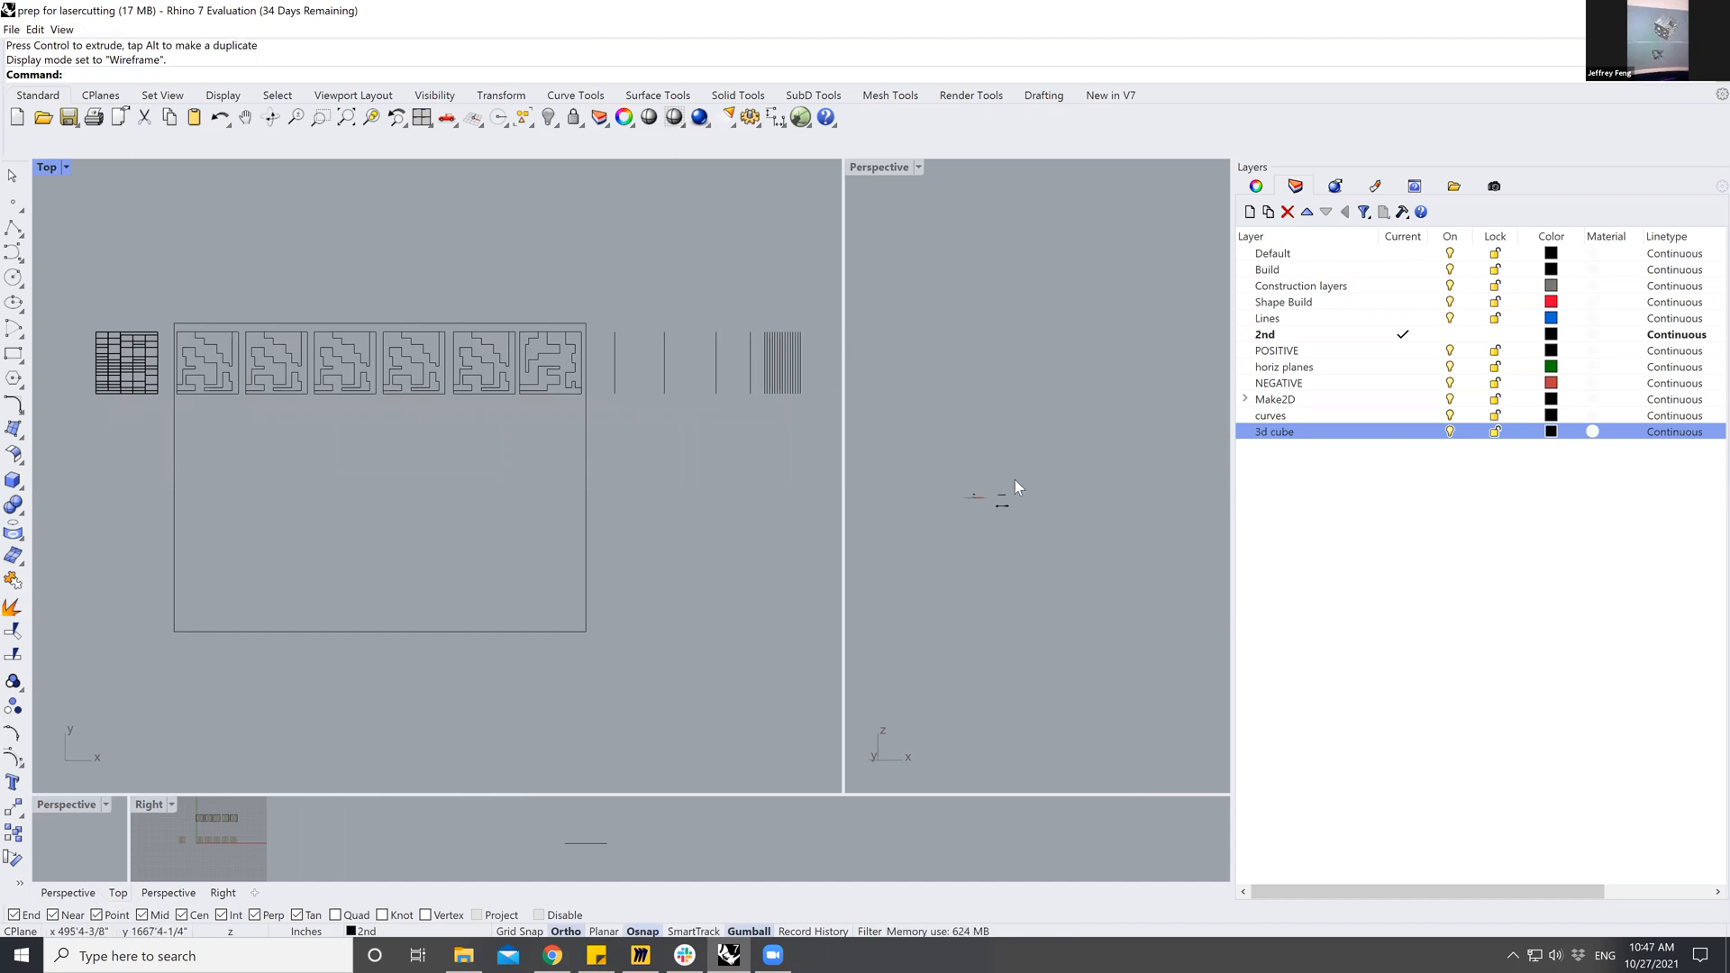
scroll(983, 486, up, 5)
scroll(1076, 553, up, 6)
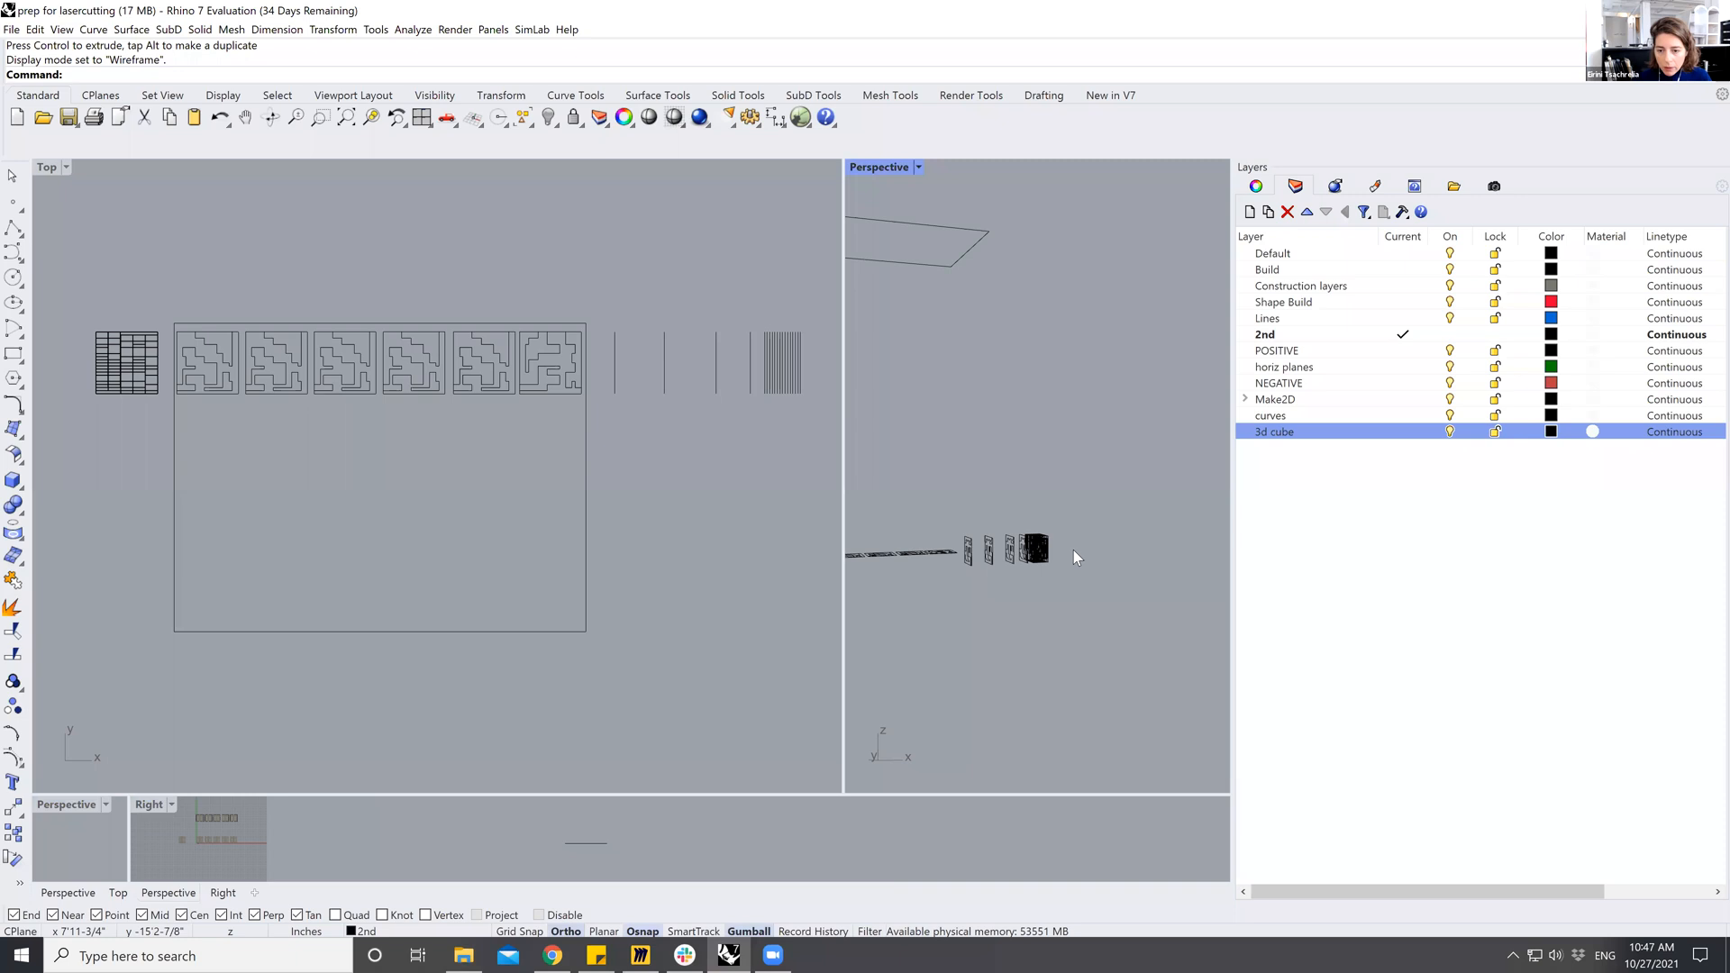
scroll(1053, 547, up, 3)
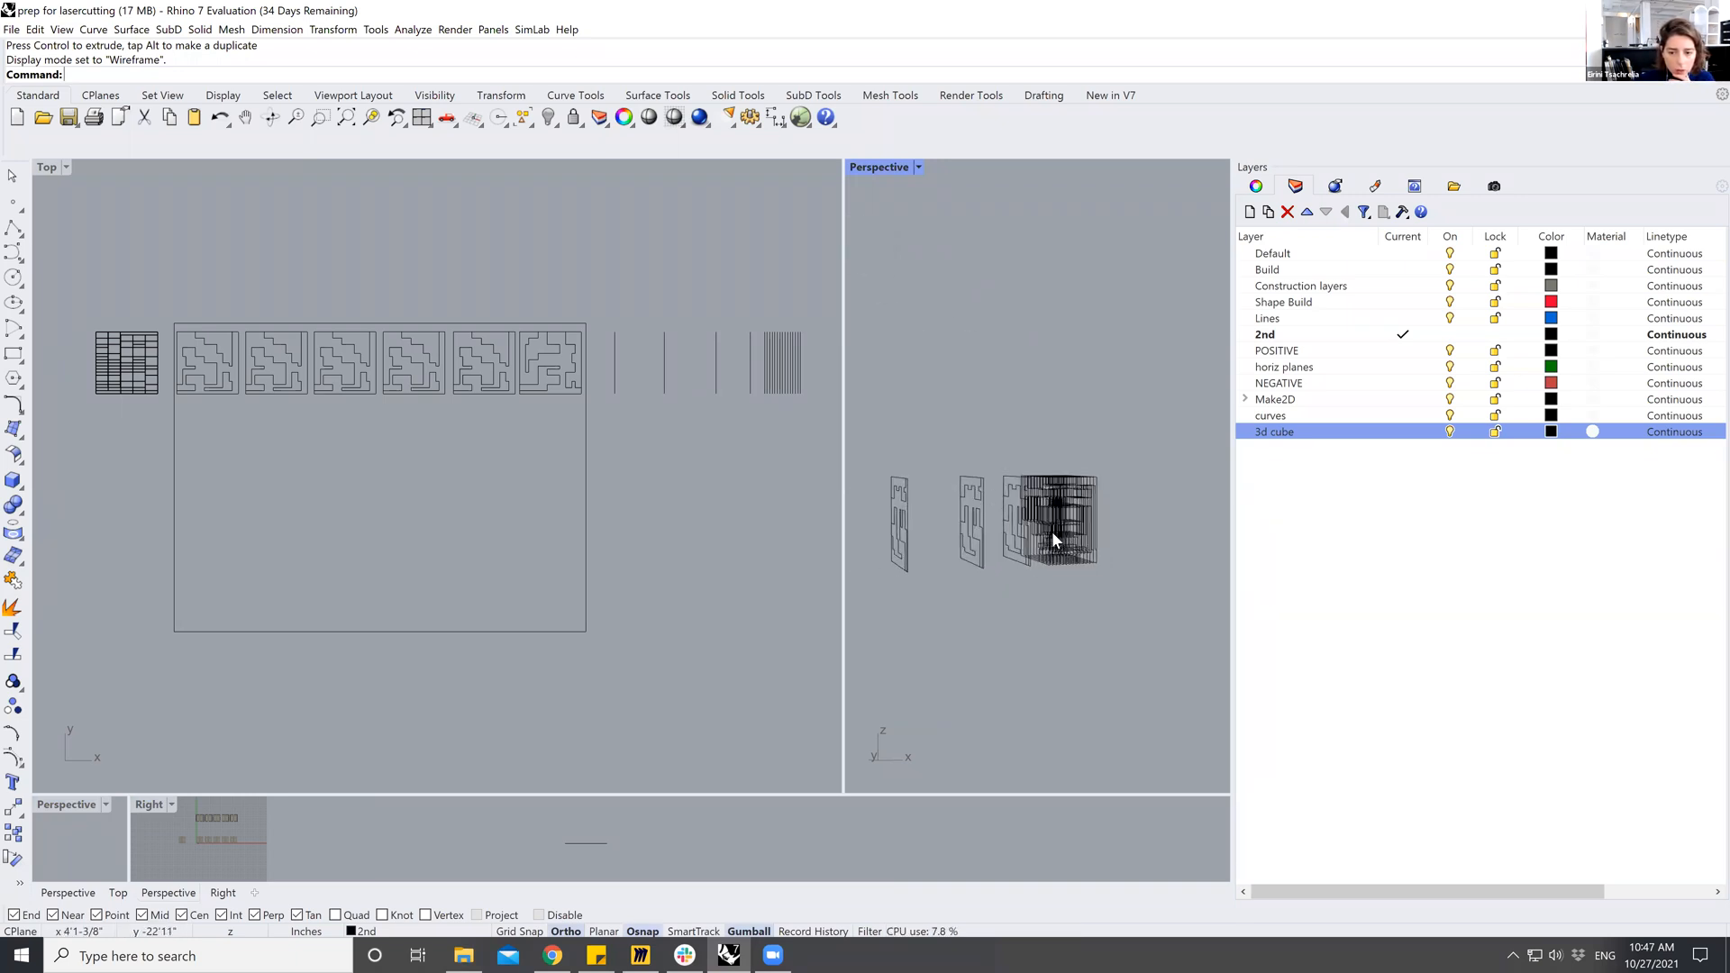
scroll(1049, 527, up, 3)
drag(884, 412, 944, 613)
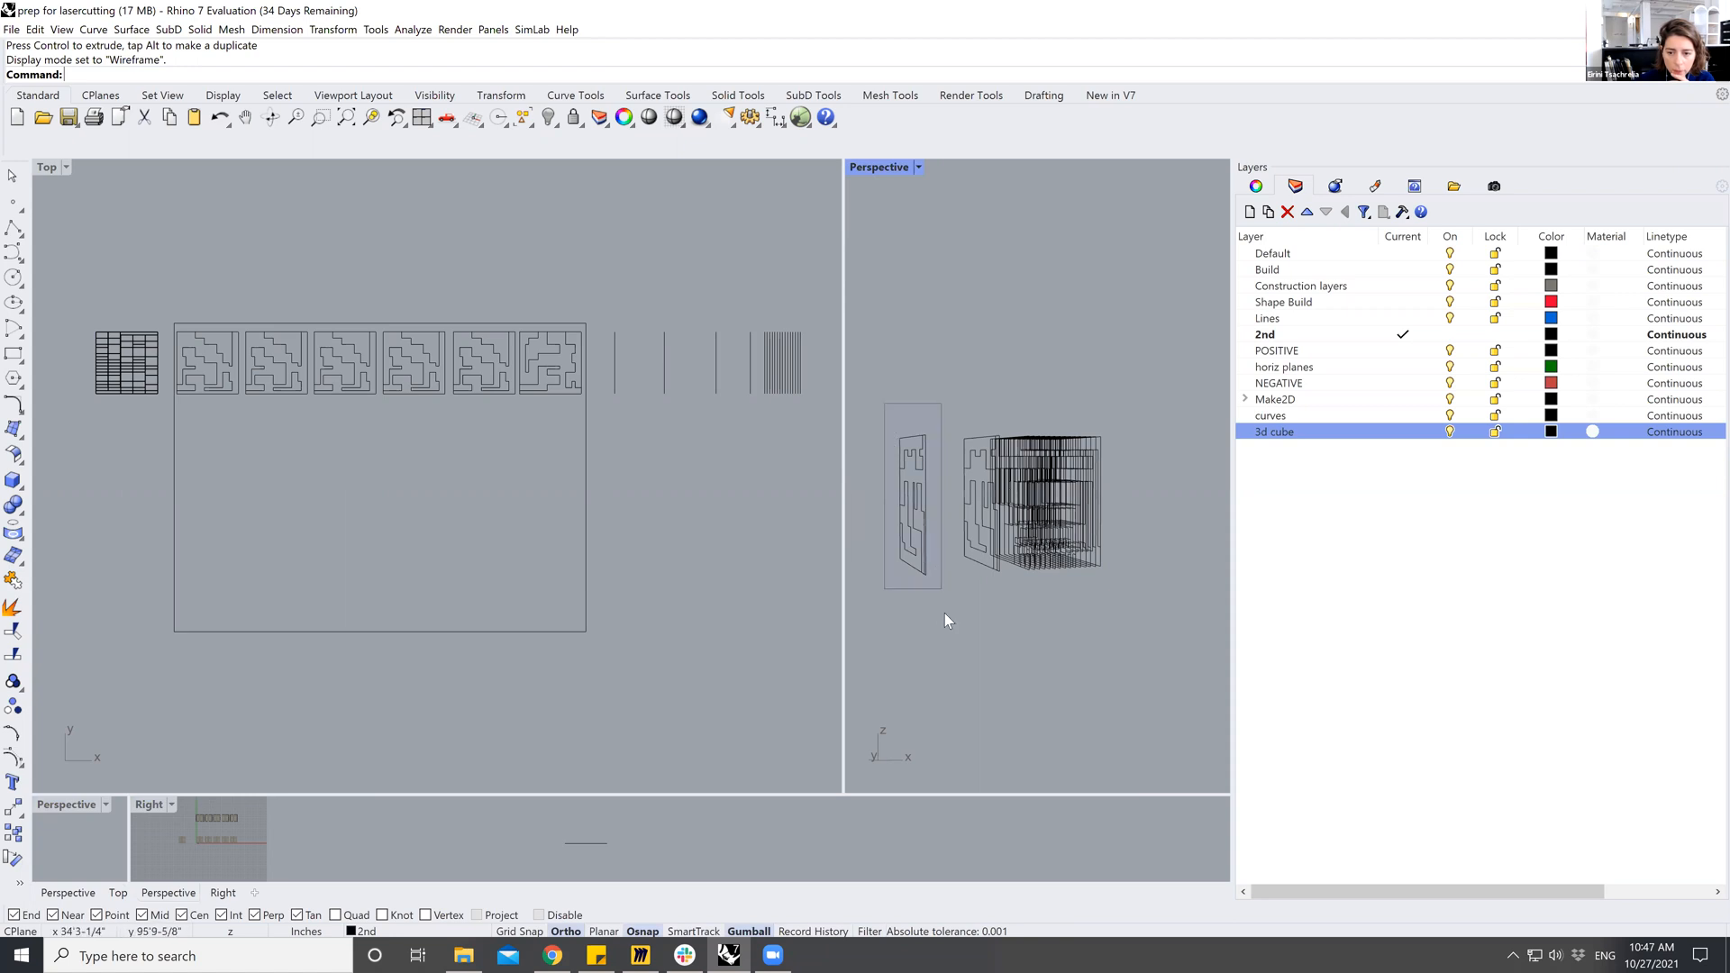
drag(939, 500, 928, 503)
click(933, 570)
right_drag(935, 572, 1002, 597)
scroll(1170, 520, down, 3)
scroll(910, 525, up, 3)
scroll(883, 487, up, 2)
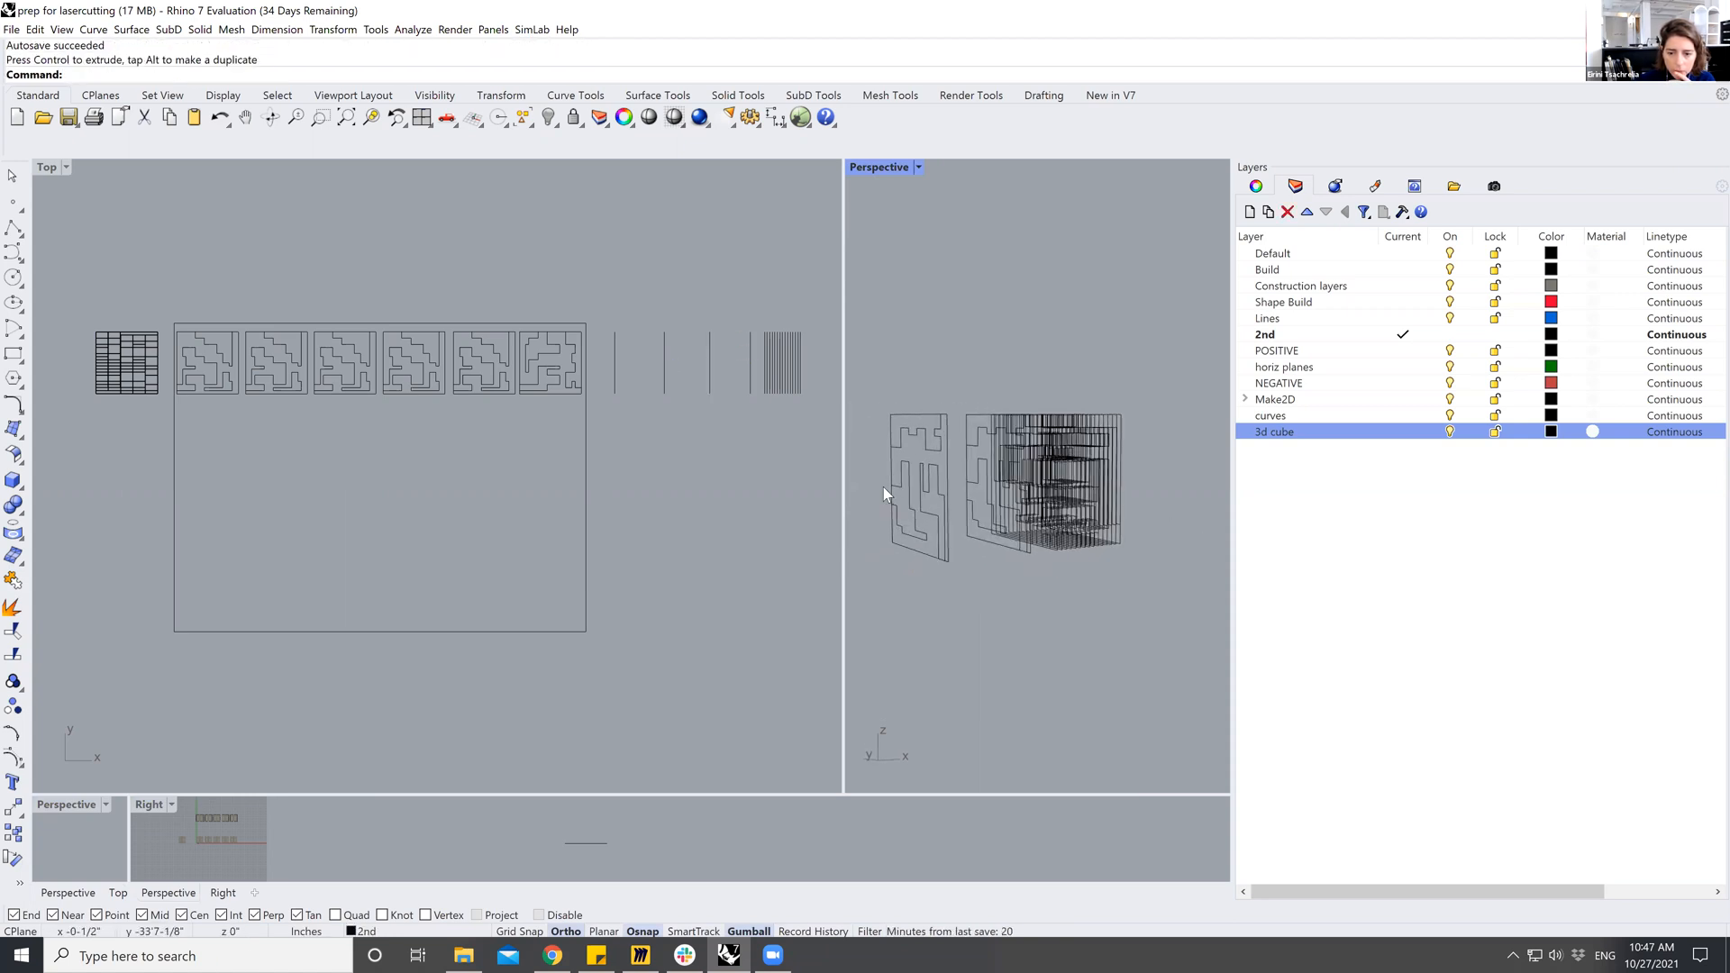
scroll(896, 449, up, 2)
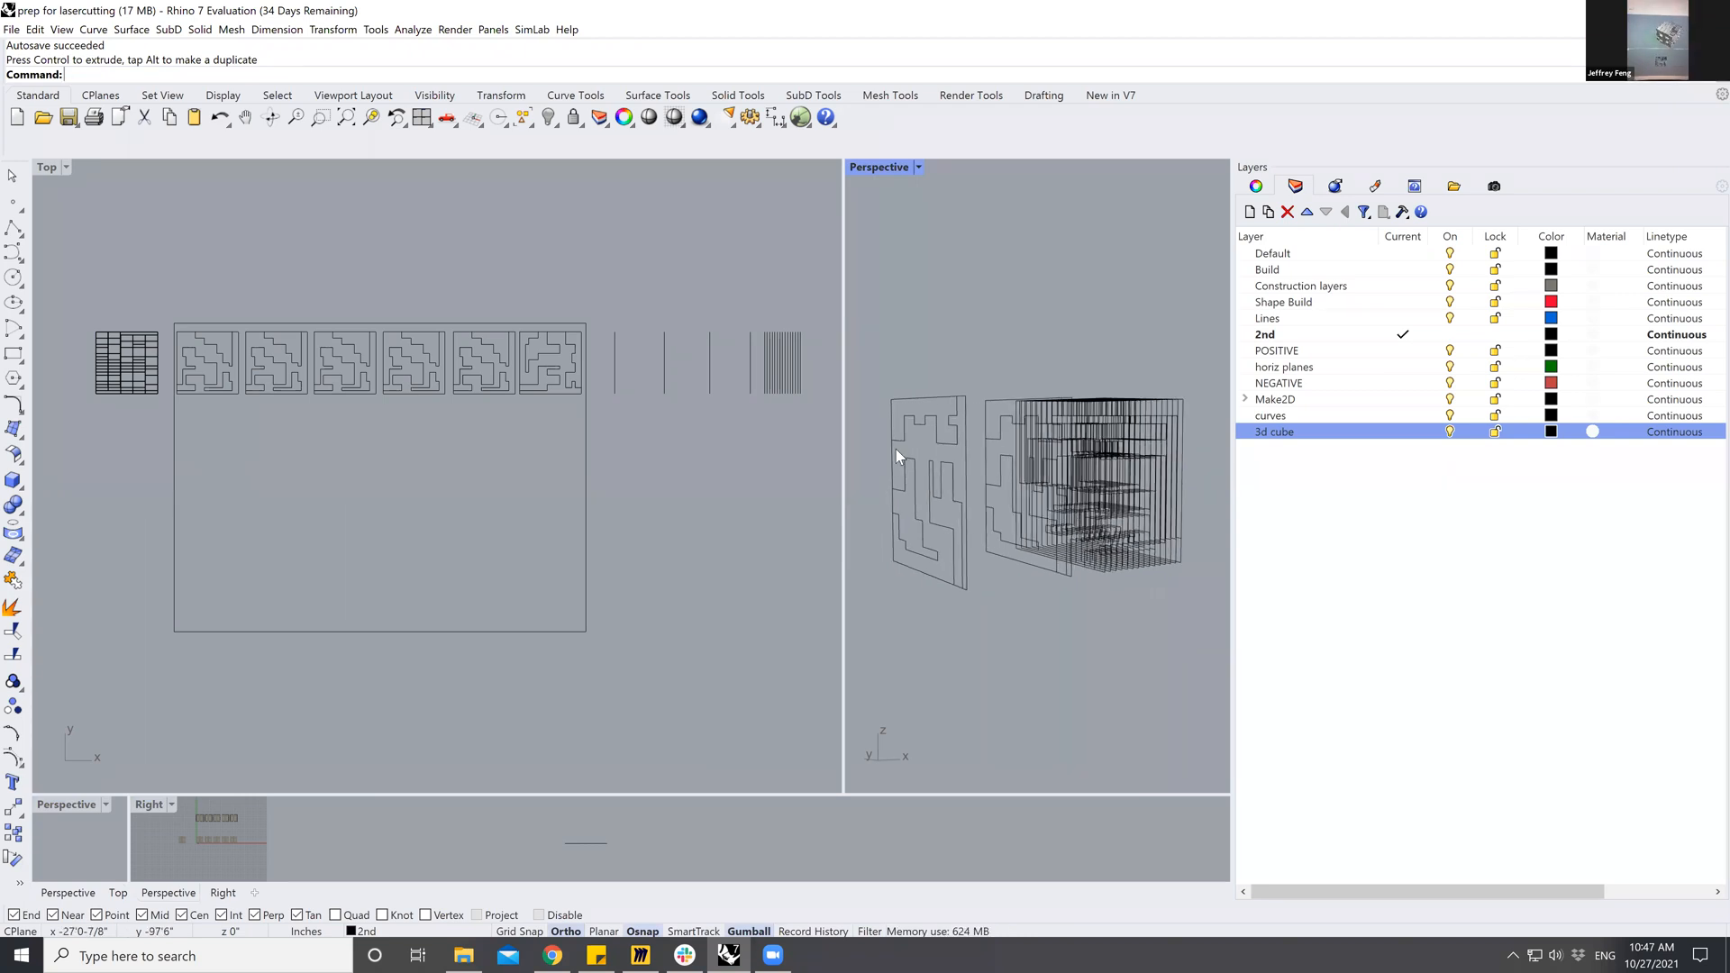